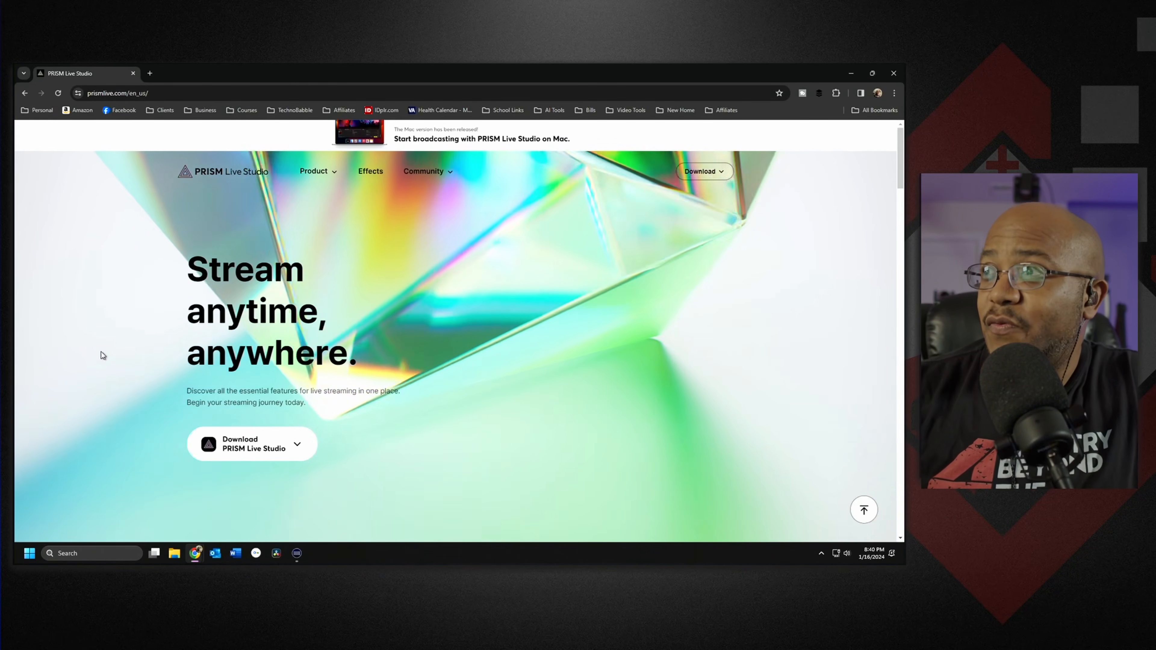
Look through the PRISM Live Studio homepage, covering its creator tools, live streaming features, effects and latest information
left_click(297, 444)
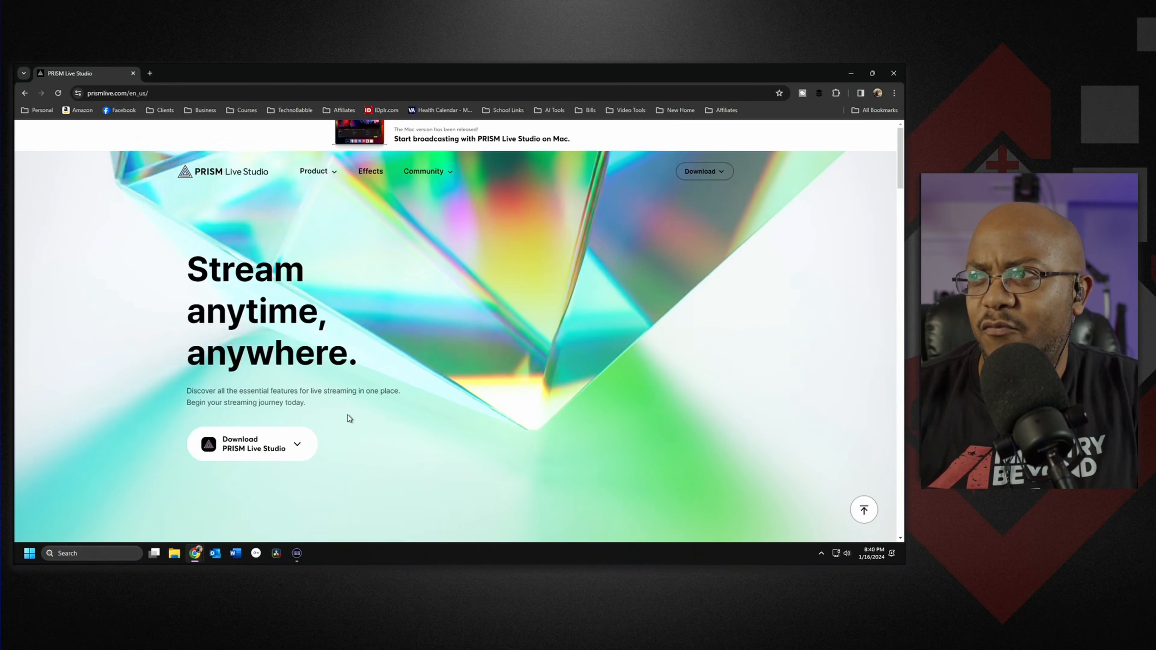
scroll(422, 418, "down", 3)
scroll(403, 355, "down", 3)
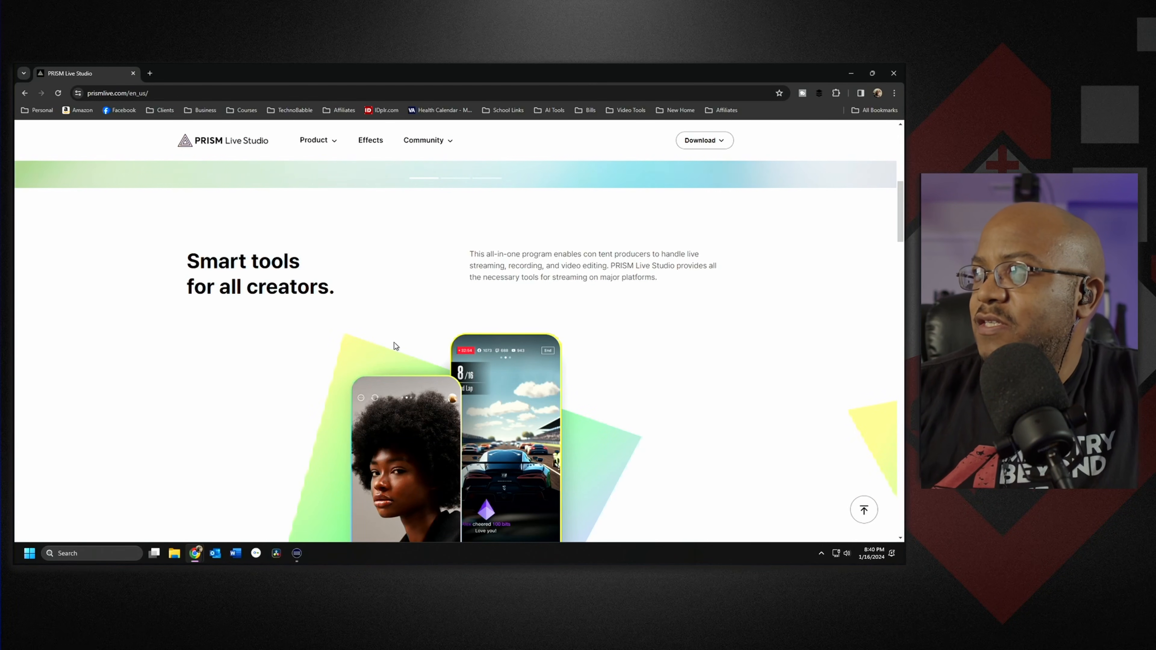
scroll(394, 342, "down", 3)
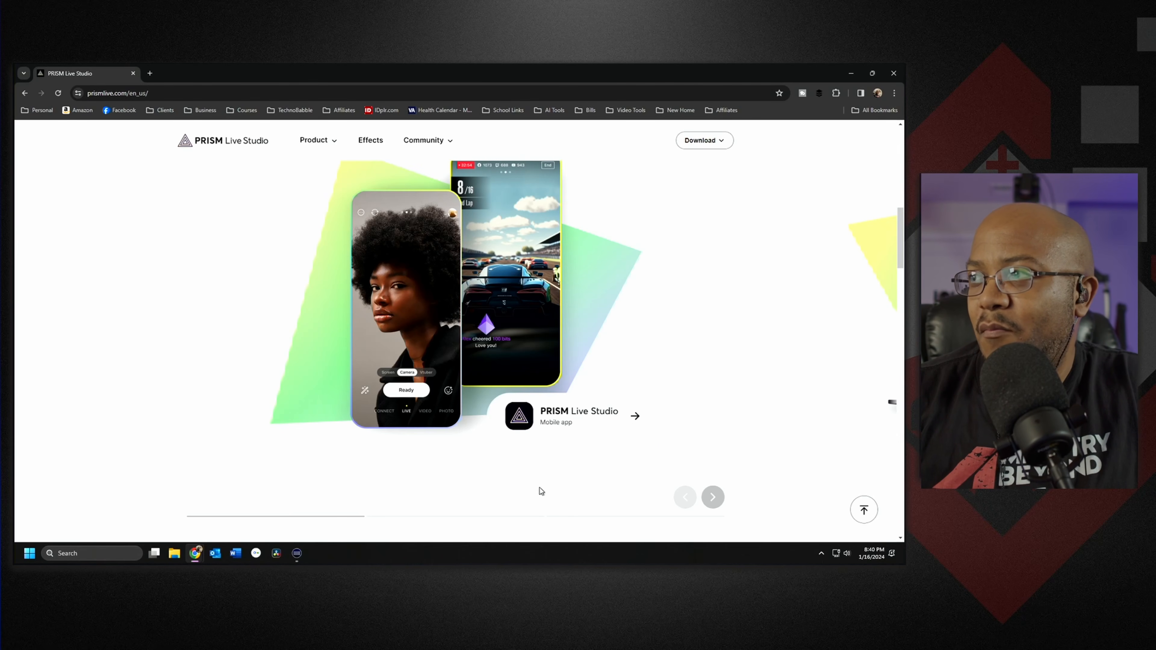
scroll(539, 488, "down", 8)
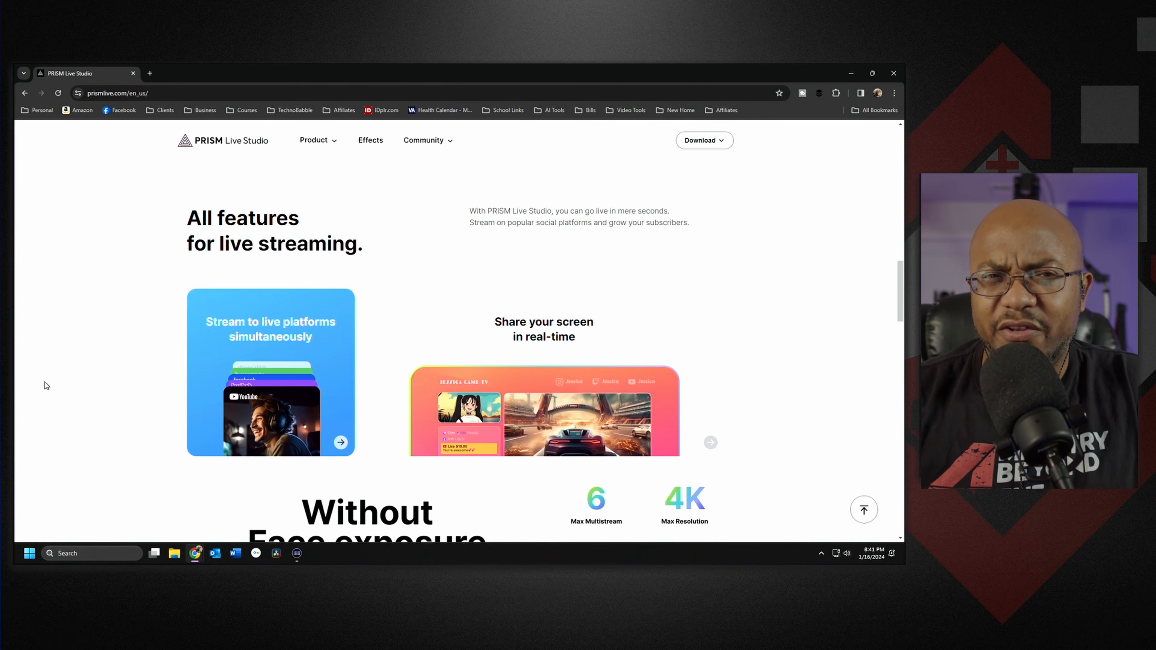
scroll(112, 369, "down", 4)
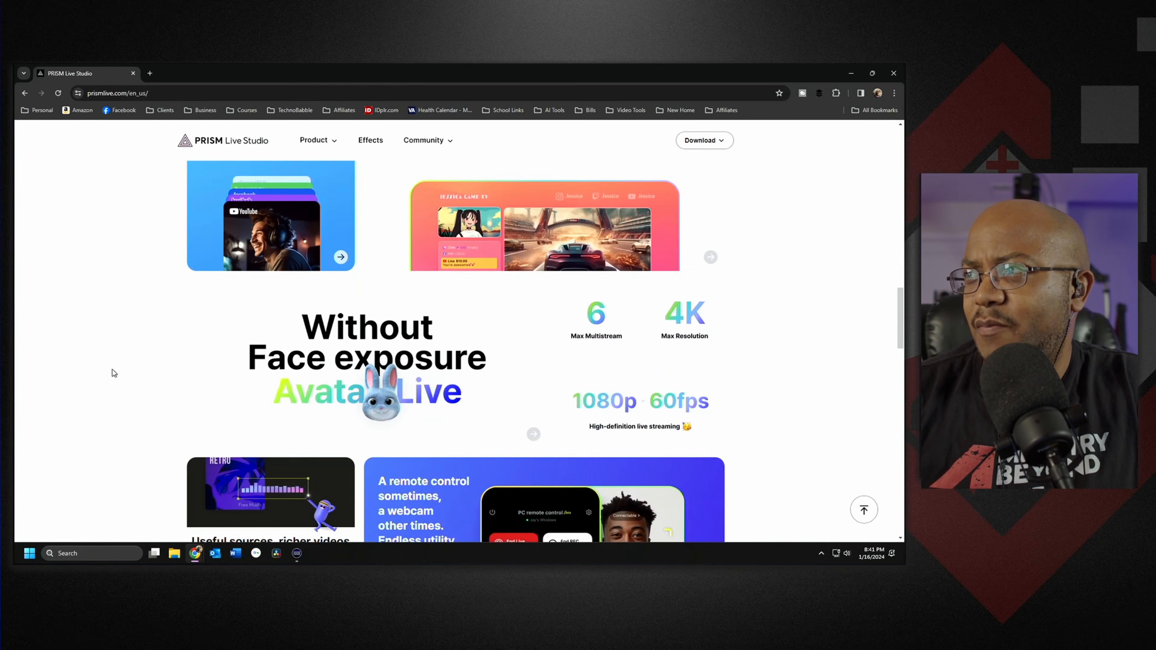
scroll(112, 370, "down", 4)
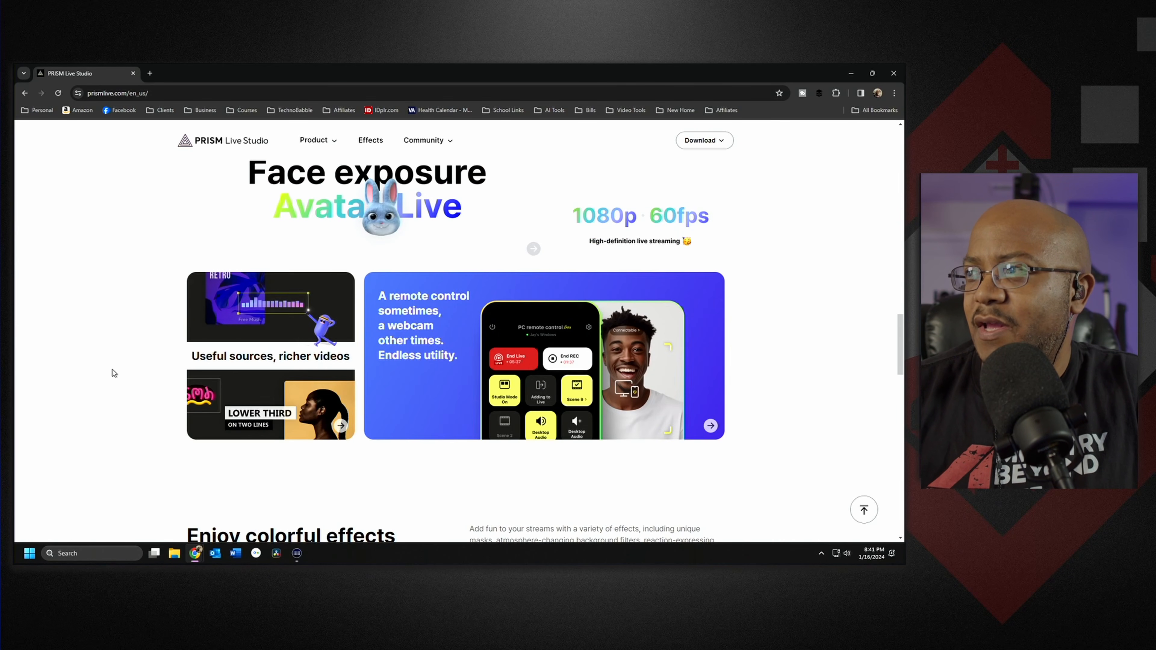
scroll(112, 369, "down", 4)
scroll(111, 368, "down", 7)
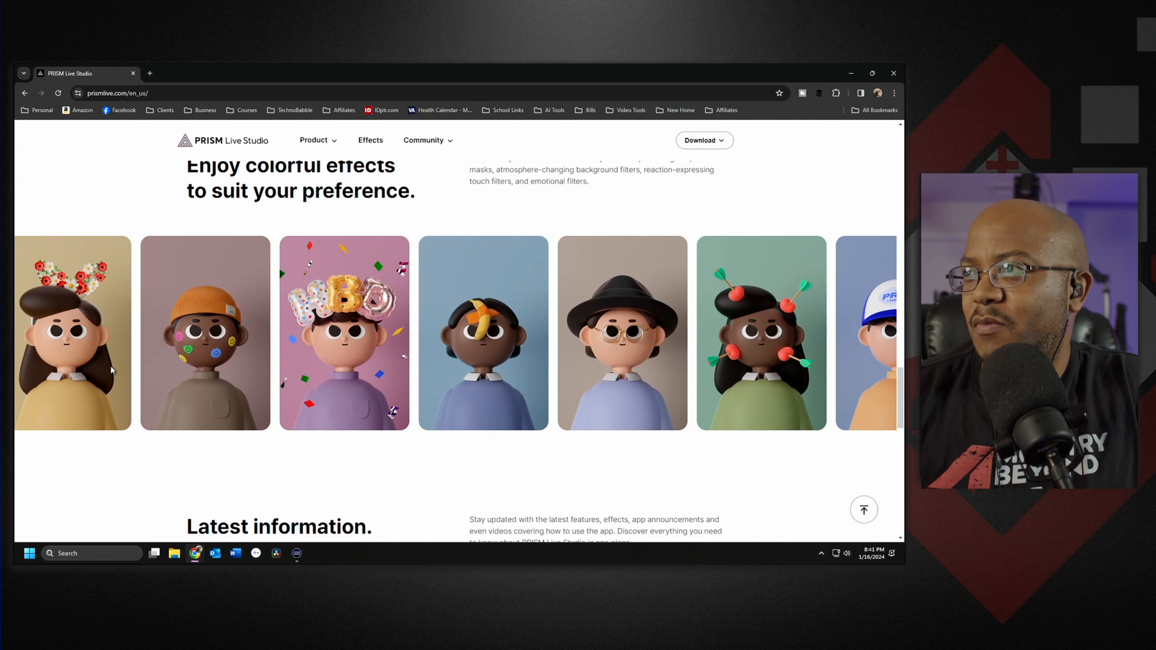
scroll(110, 369, "down", 5)
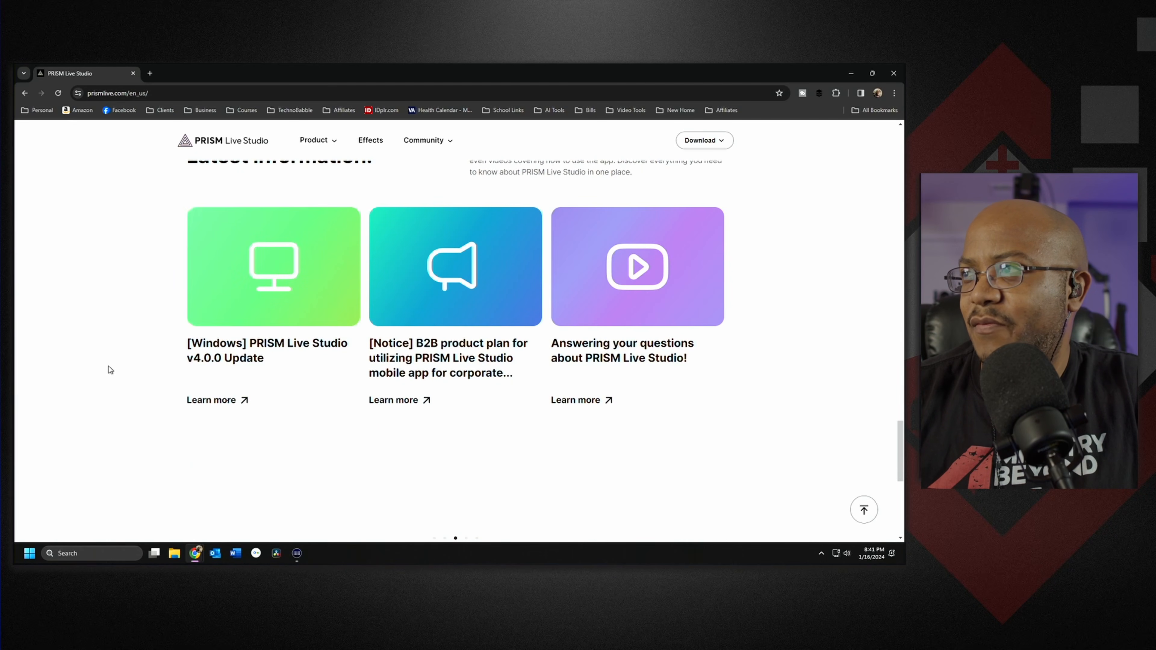
scroll(108, 367, "down", 8)
key("Home")
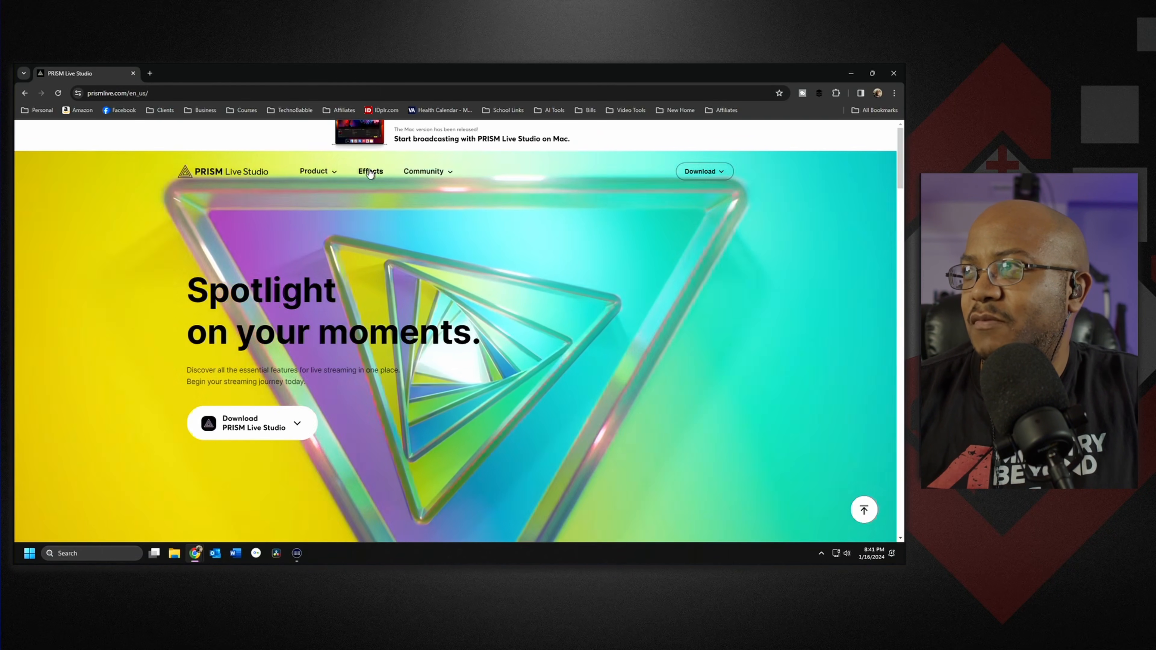
Open the site's Effects page and review the mask effects, stickers, beauty effects and virtual avatar sections
left_click(369, 172)
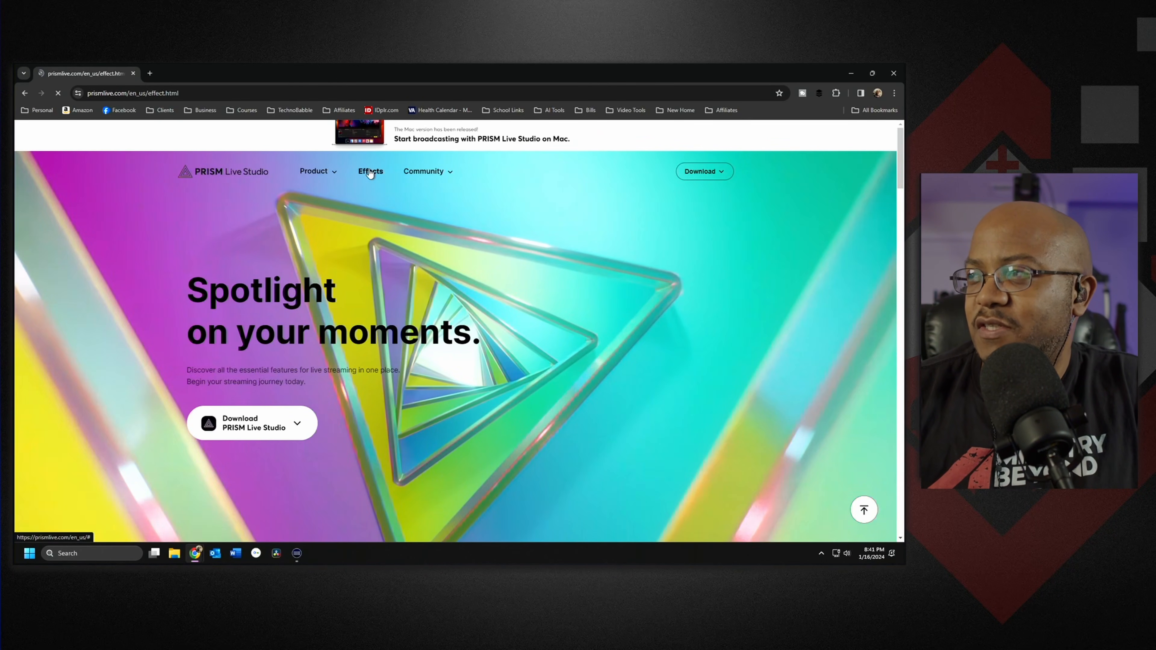
scroll(513, 347, "down", 2)
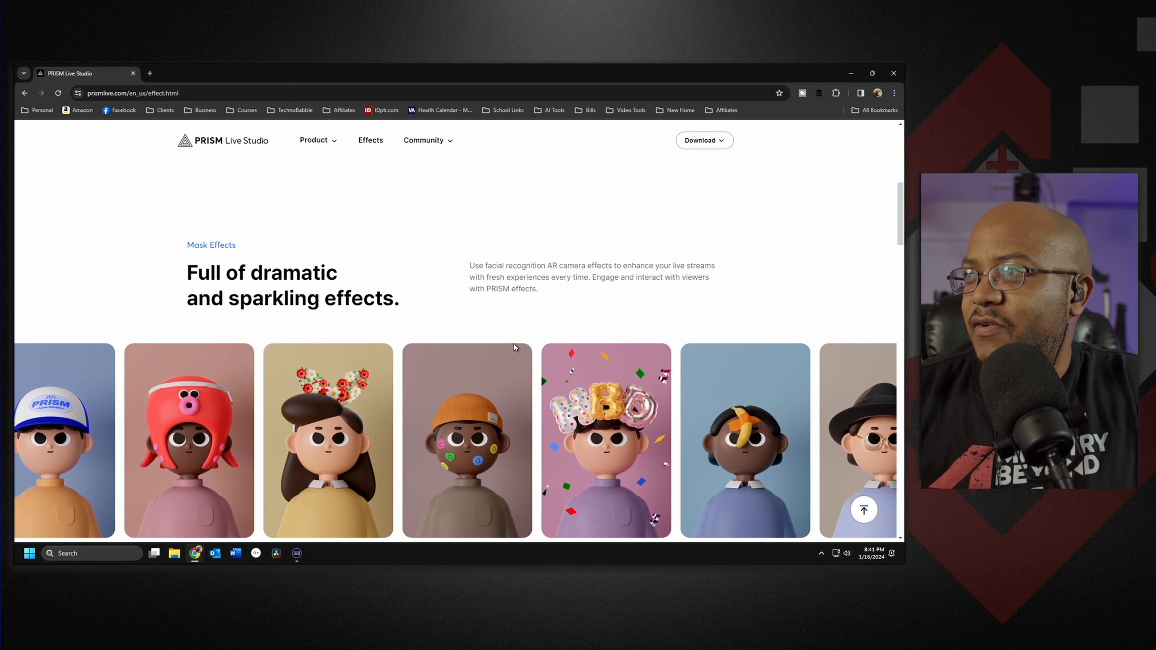
scroll(513, 345, "down", 5)
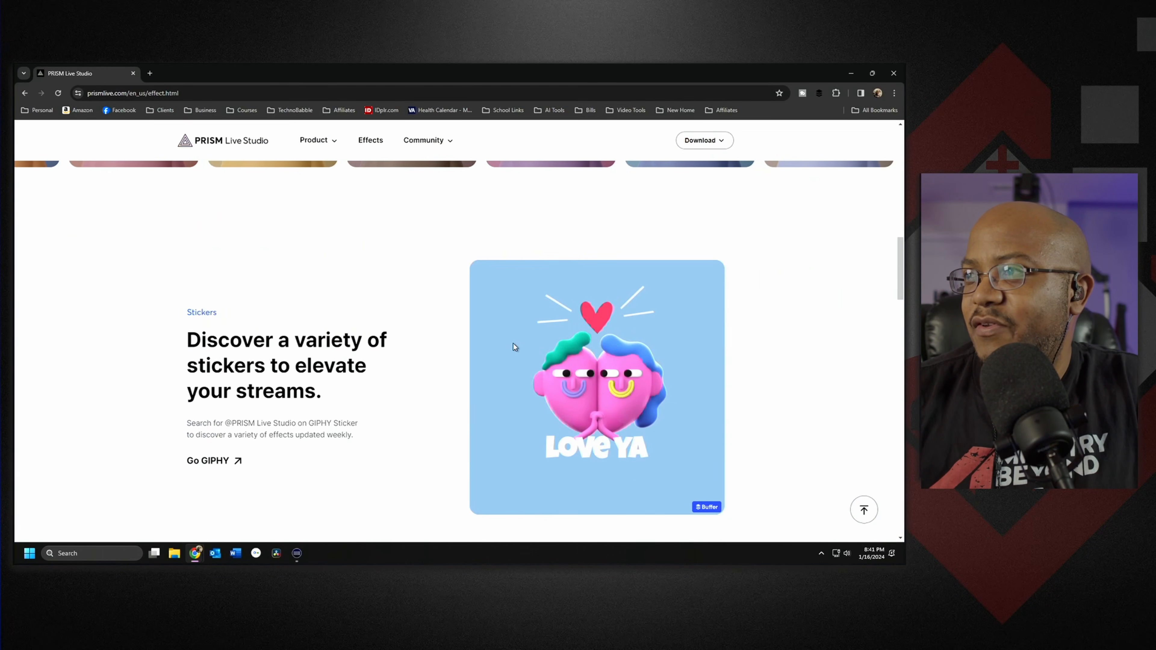
scroll(513, 343, "down", 3)
scroll(513, 347, "down", 3)
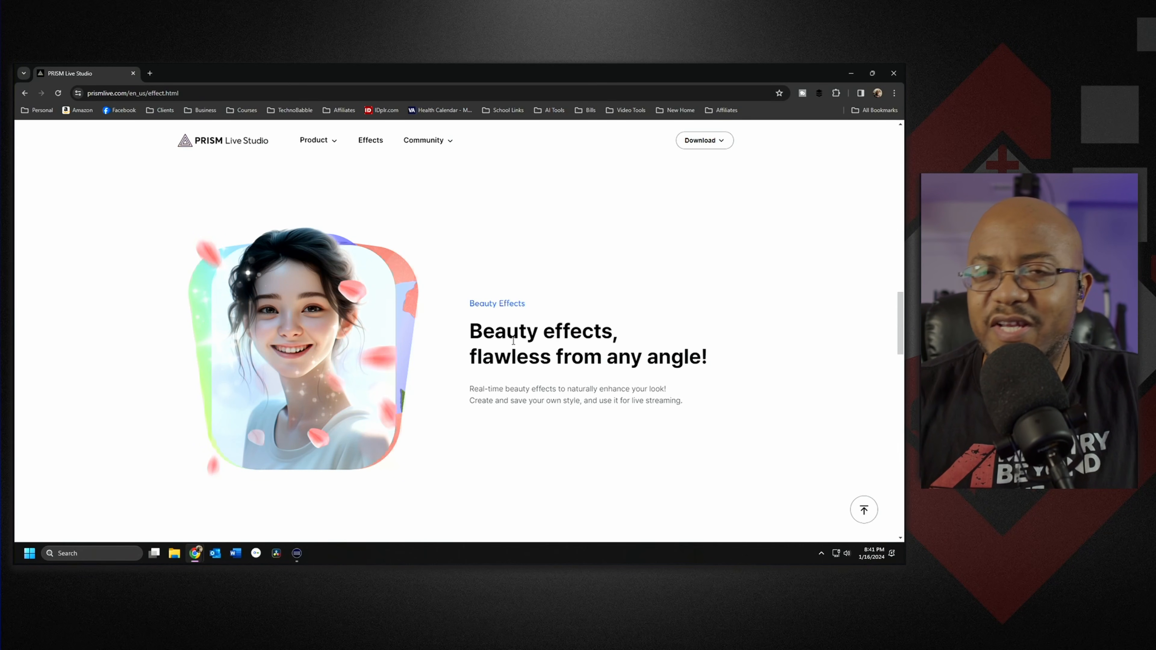
scroll(525, 334, "down", 1)
scroll(525, 335, "down", 15)
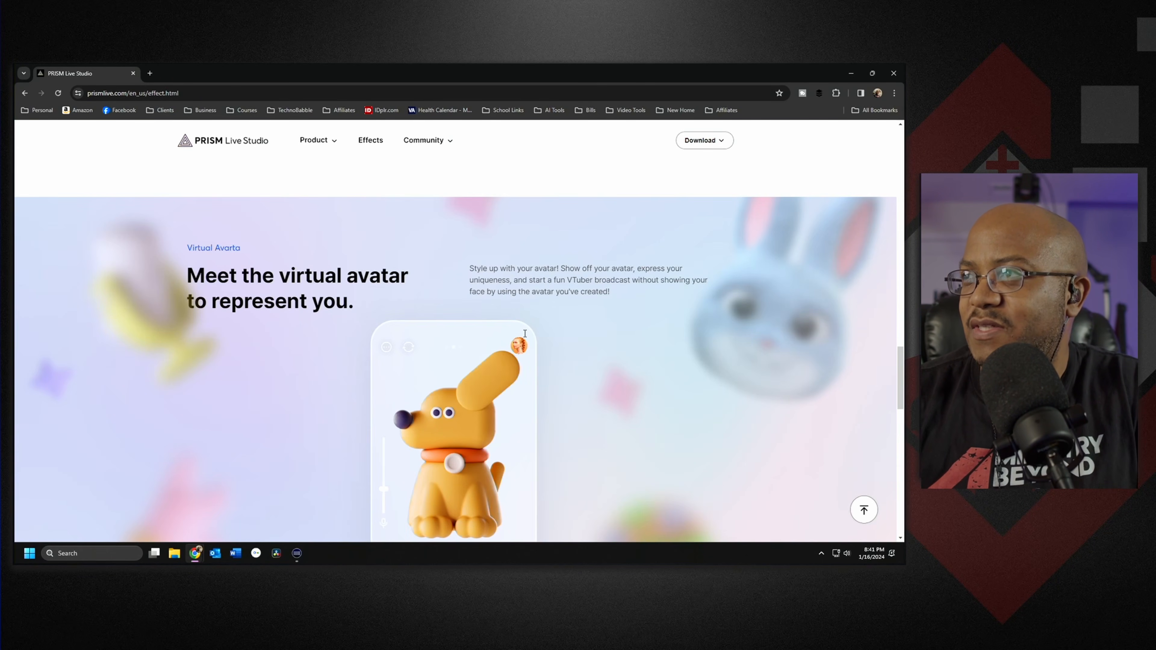
scroll(524, 333, "up", 20)
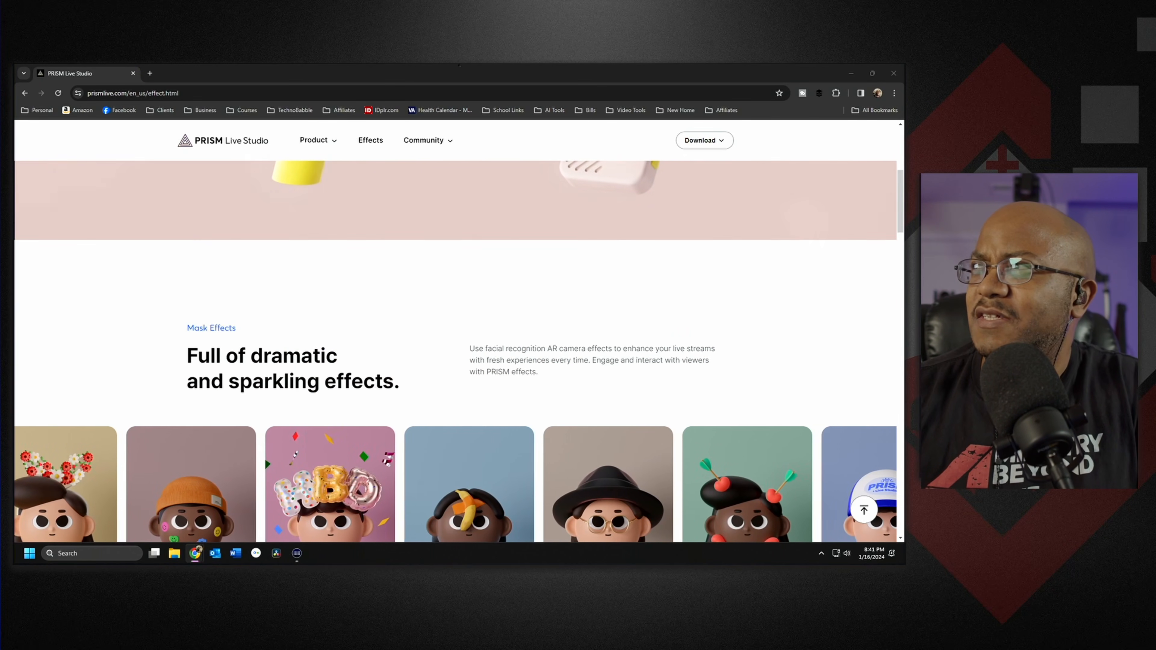
Leave the browser, find PRISM Live Studio among the installed apps and launch it
left_click(898, 78)
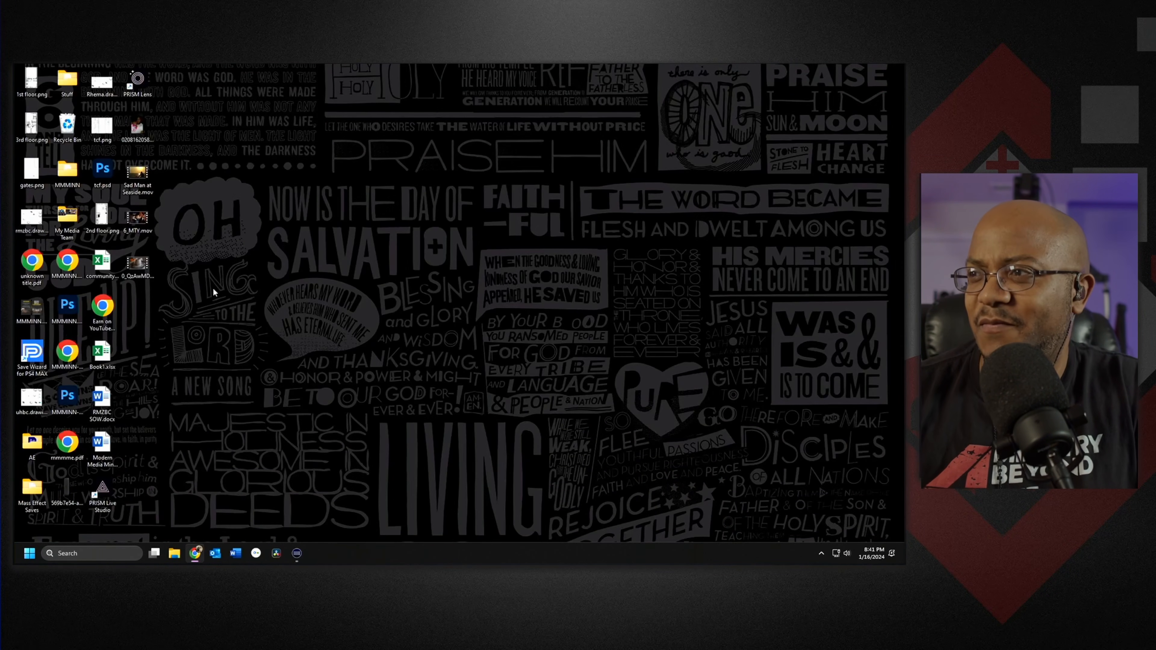
key("super")
type("printers & scanners")
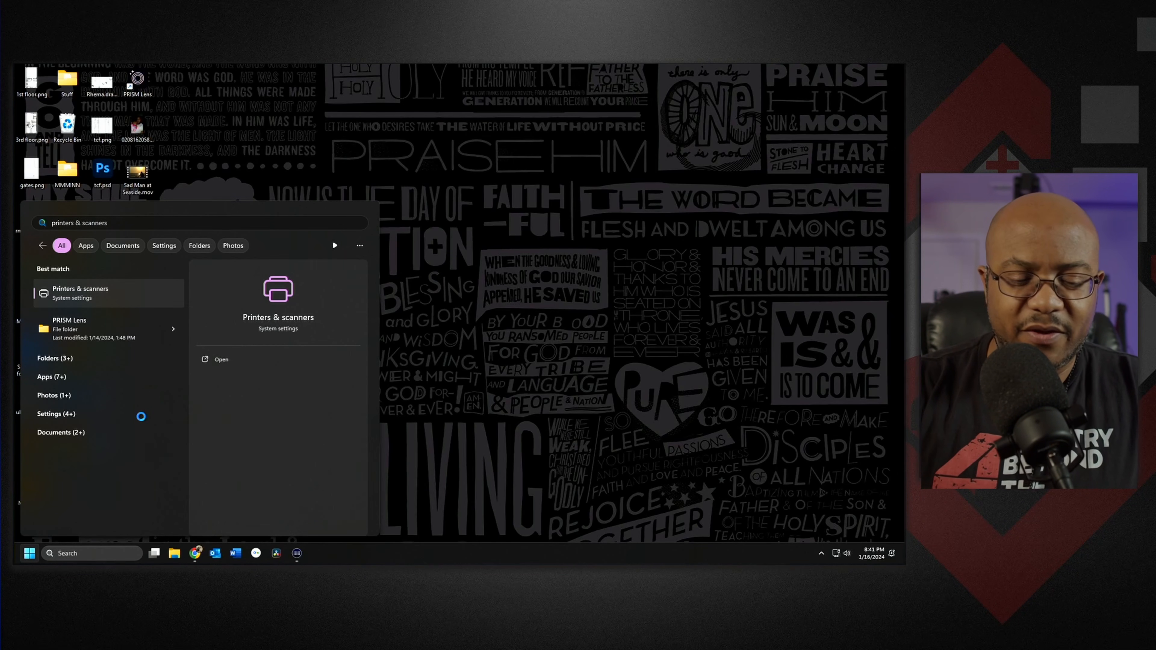
type("ism Live Studio")
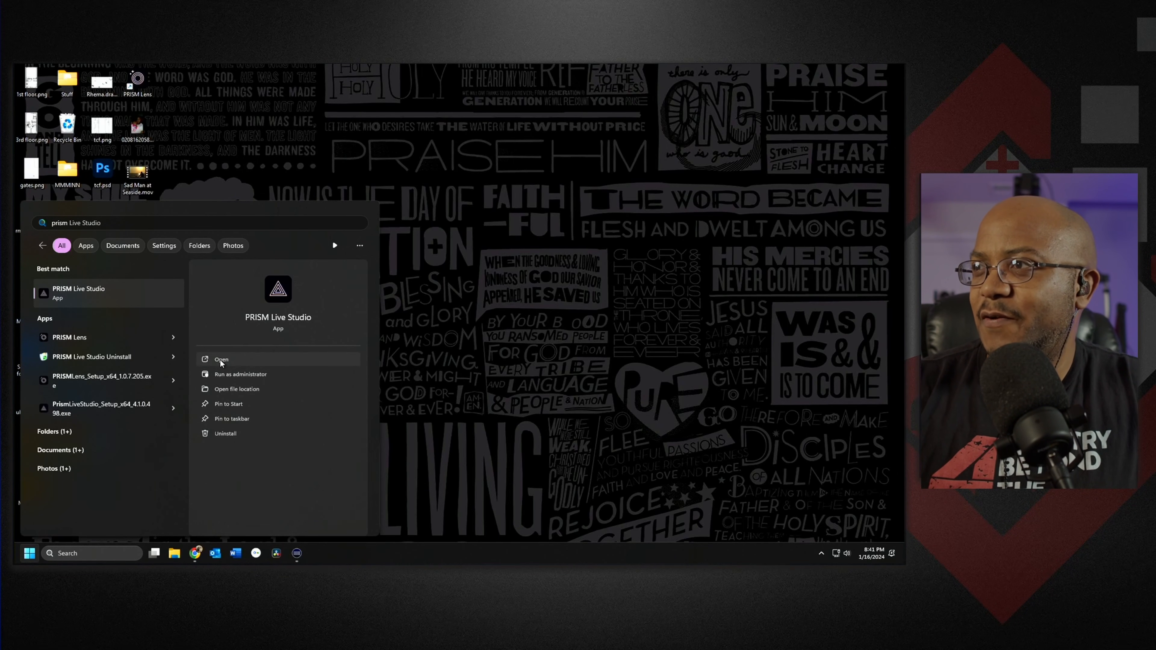
left_click(222, 359)
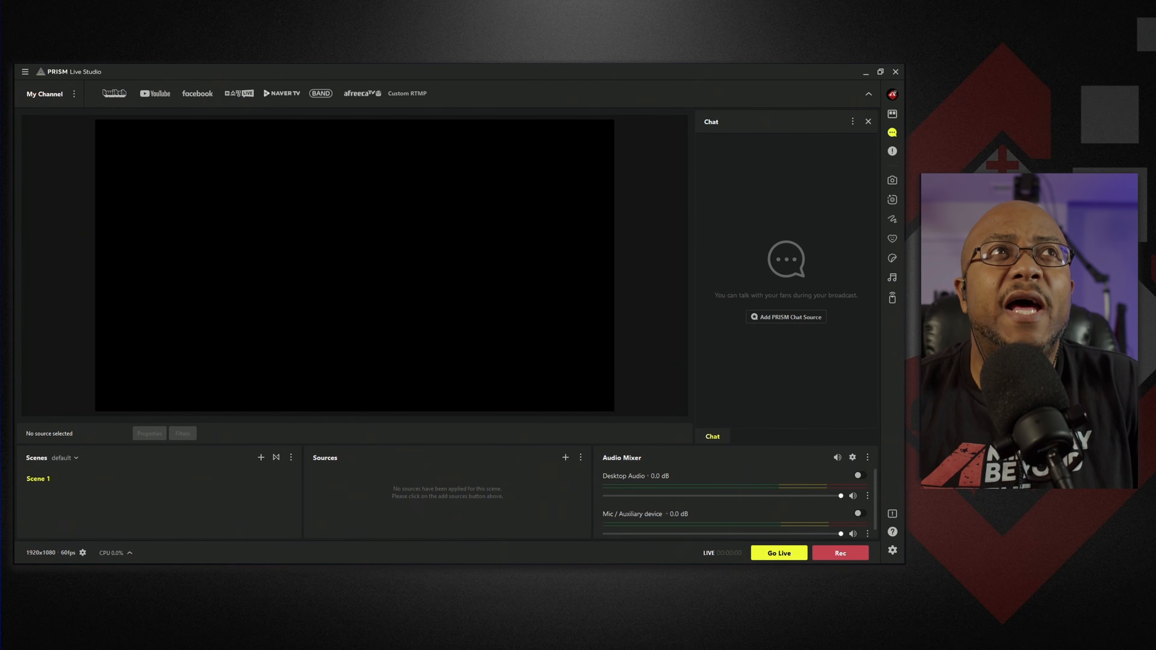
Open the application settings and review the General options from the account section down to the Scenes List
left_click(24, 72)
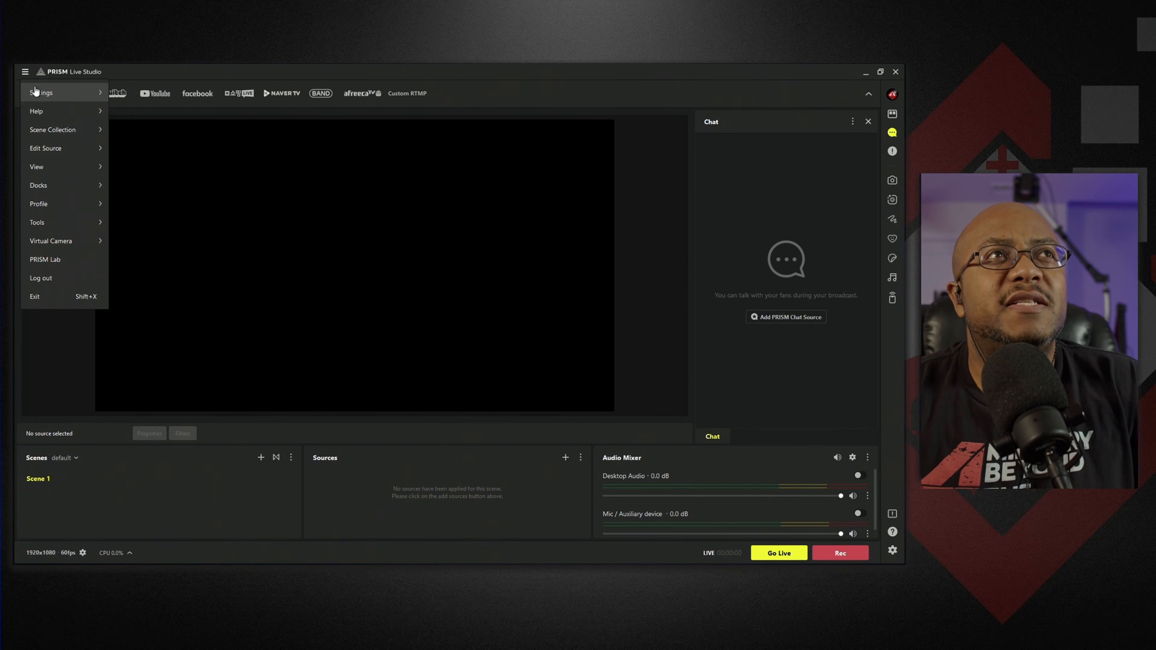
mouse_move(36, 90)
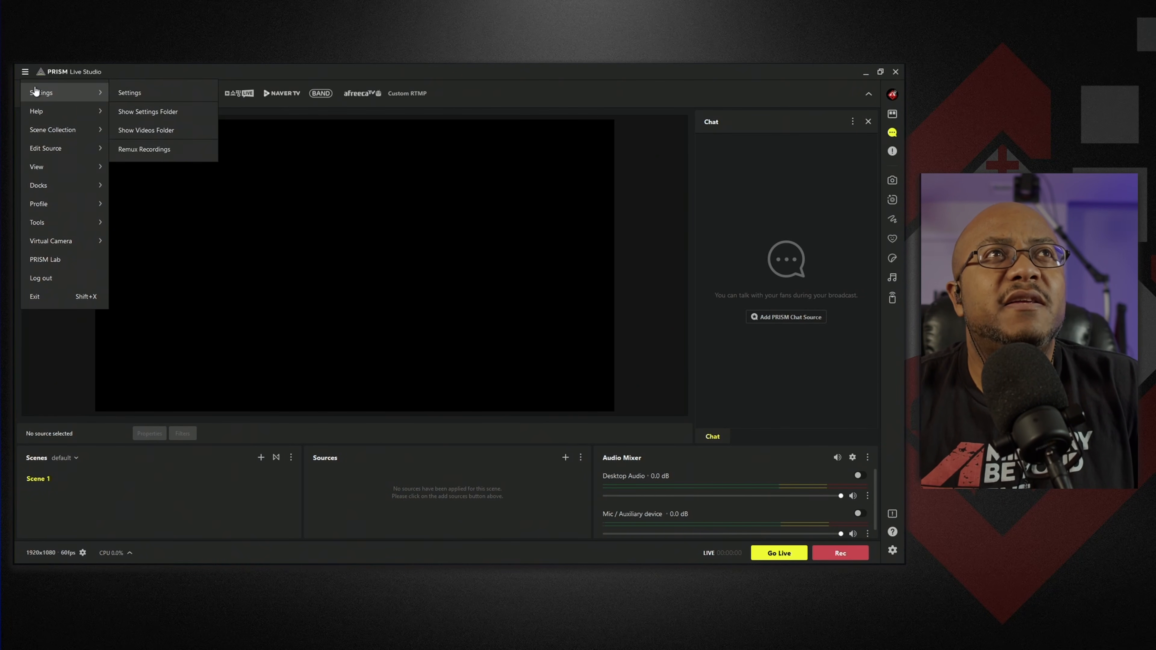
left_click(130, 92)
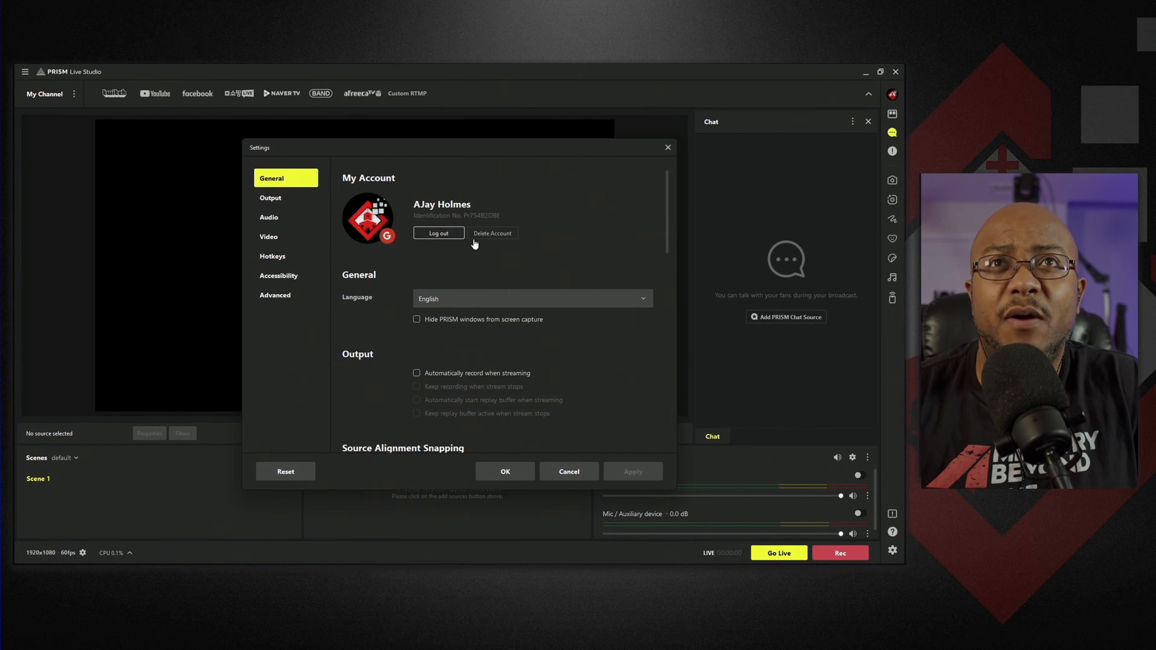
left_click_drag(666, 212, 666, 246)
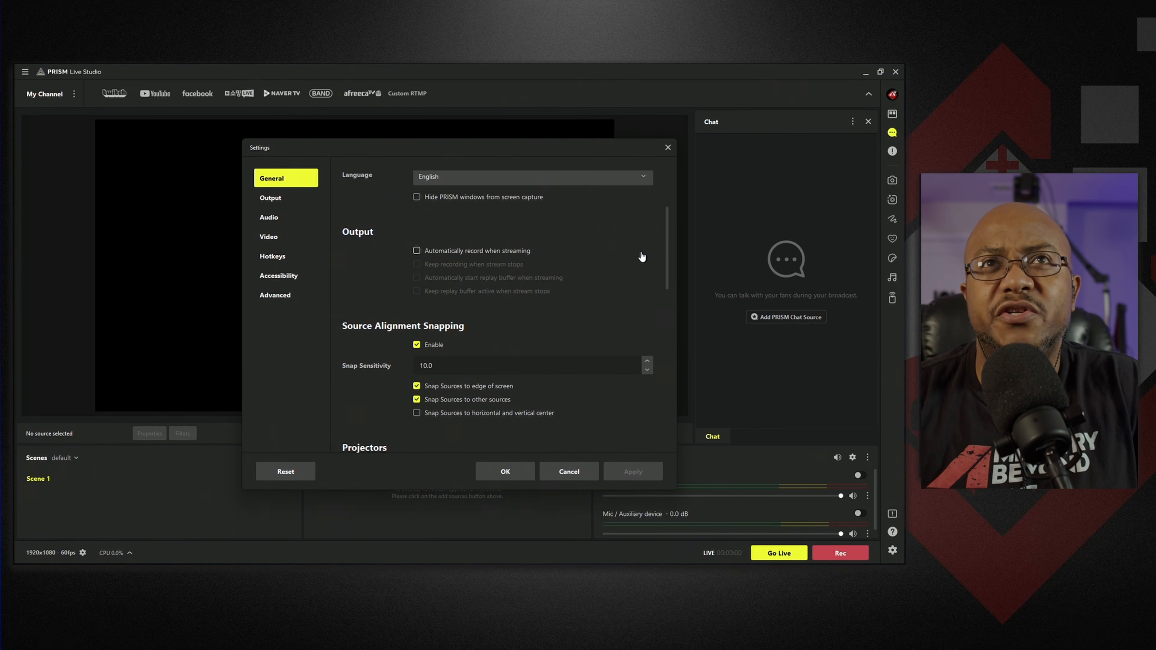
left_click_drag(669, 246, 662, 357)
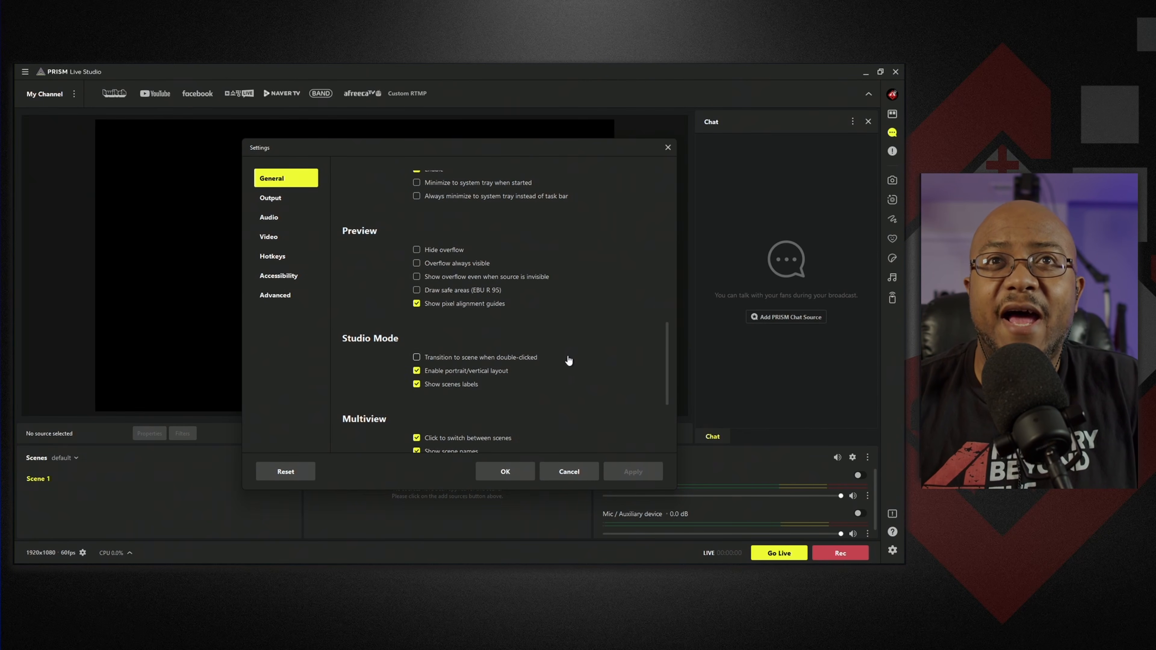
scroll(577, 380, "down", 3)
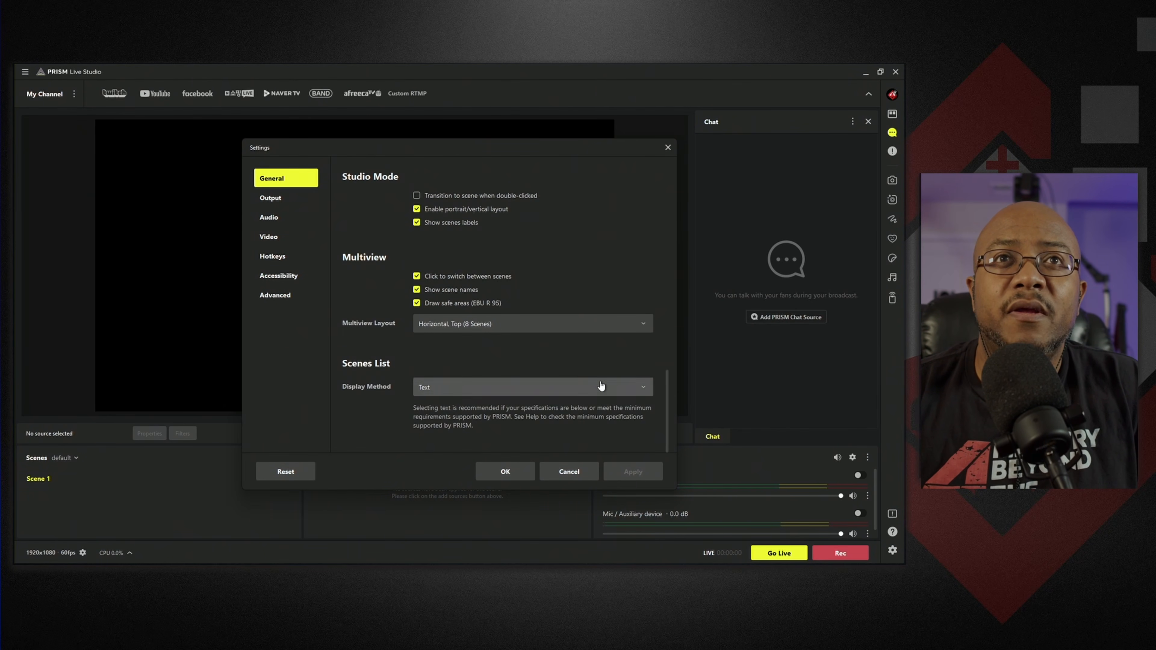
Set the recording format to Matroska Video (.mkv) in the Output settings and review the remaining recording options
left_click(275, 200)
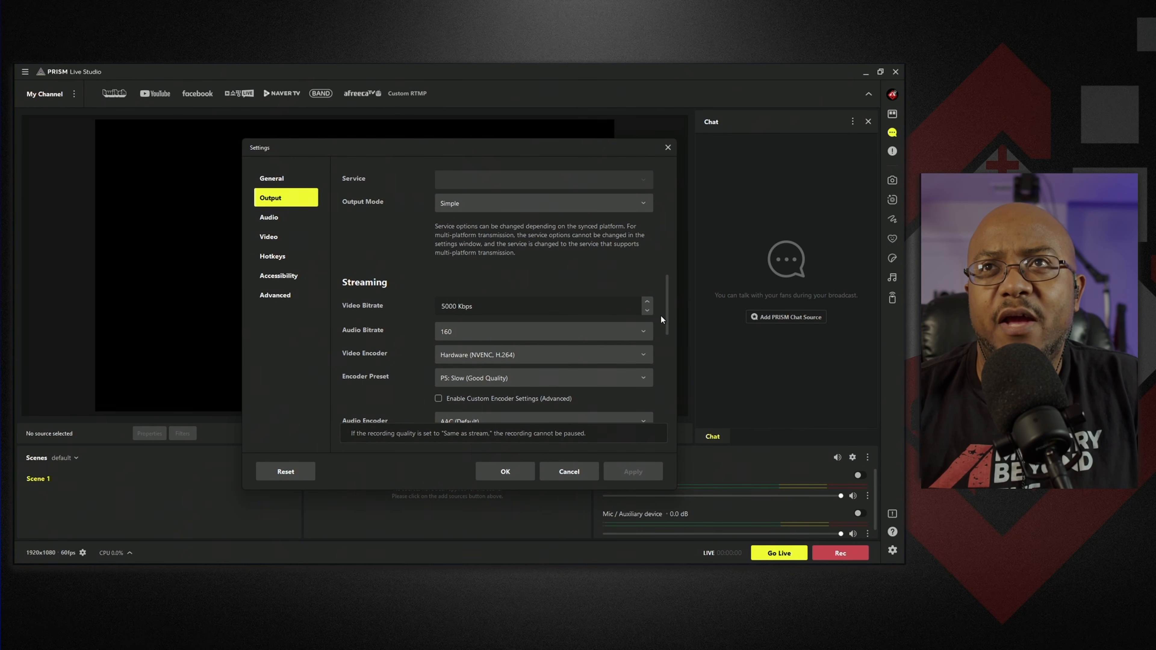
left_click_drag(668, 315, 664, 379)
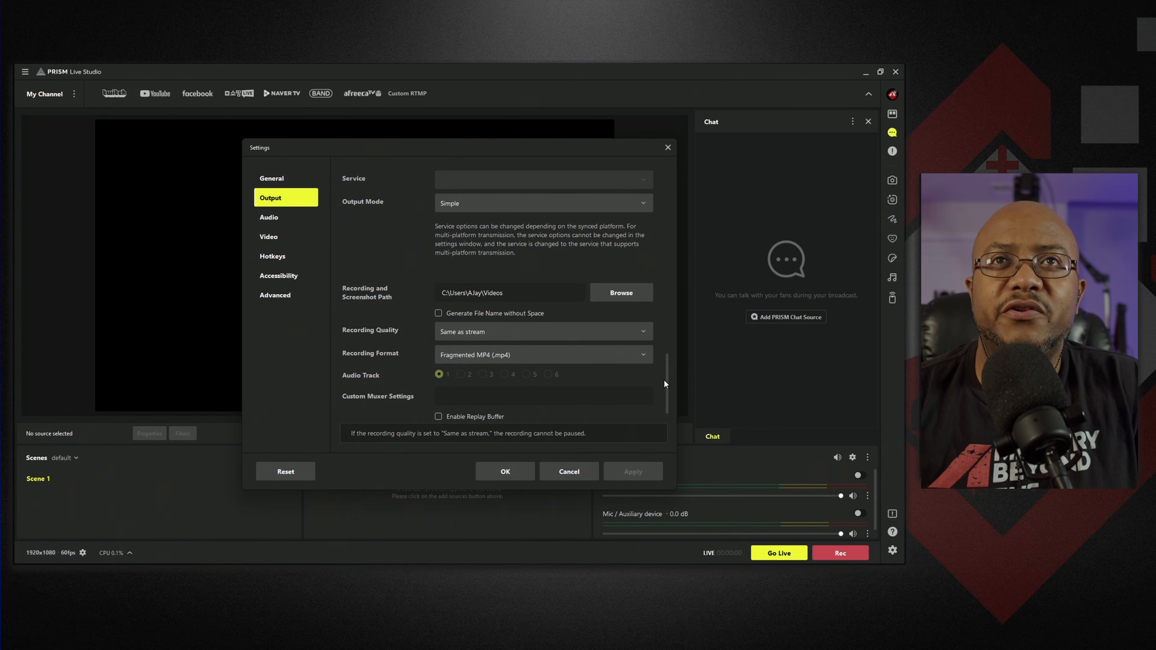
left_click(554, 355)
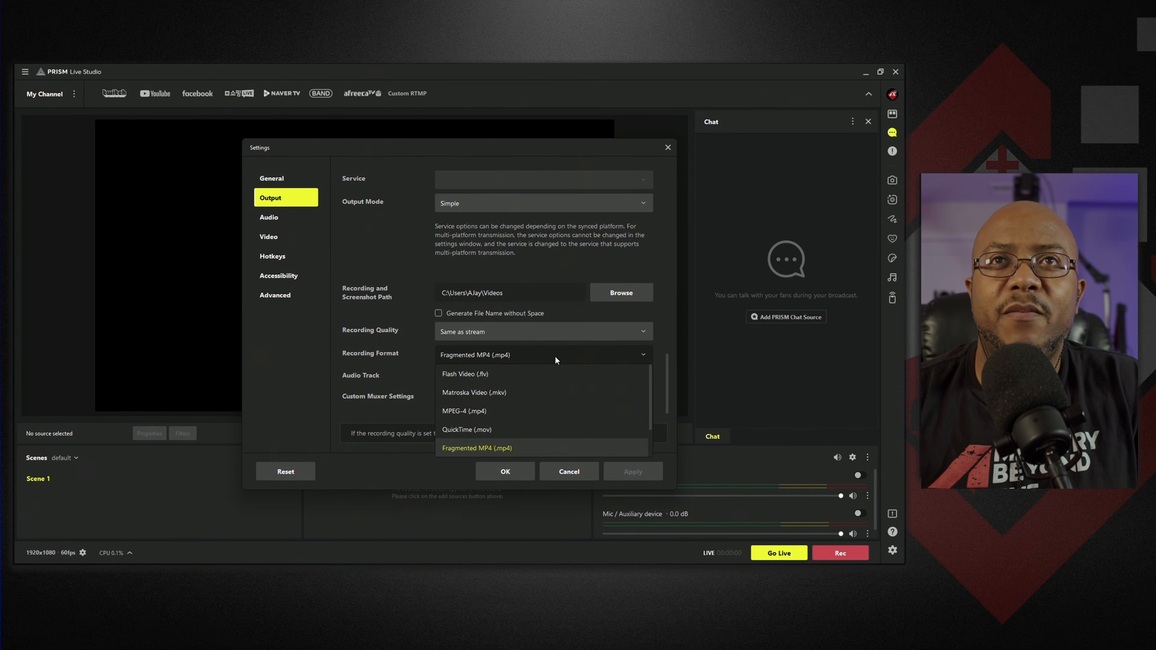
left_click(512, 394)
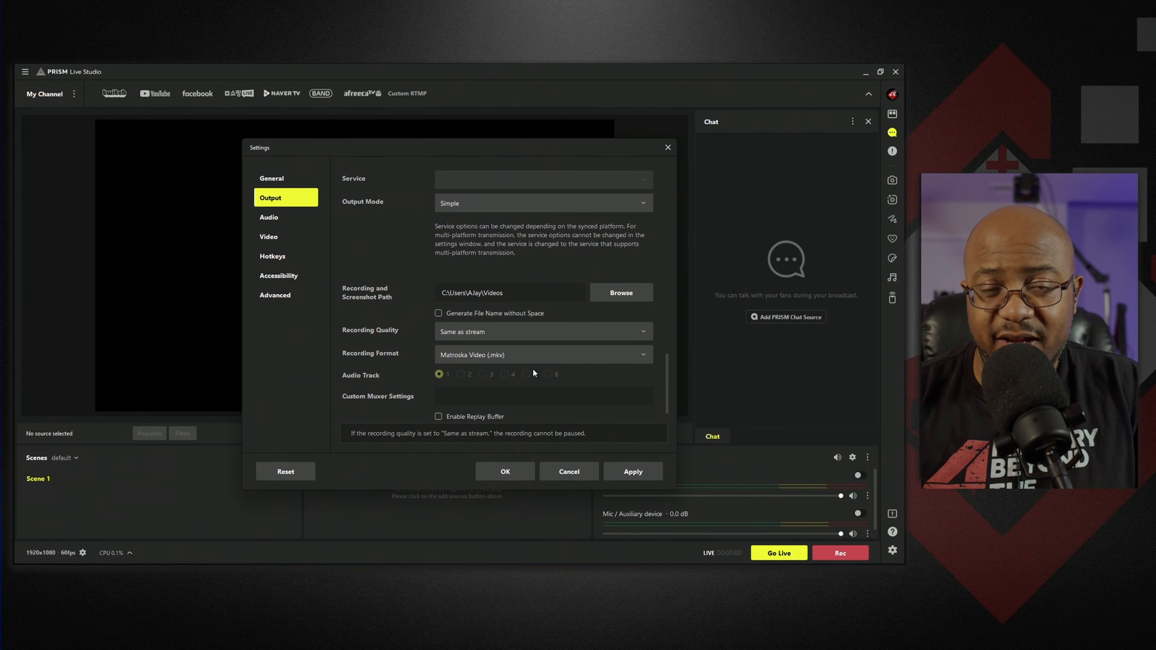
left_click(594, 356)
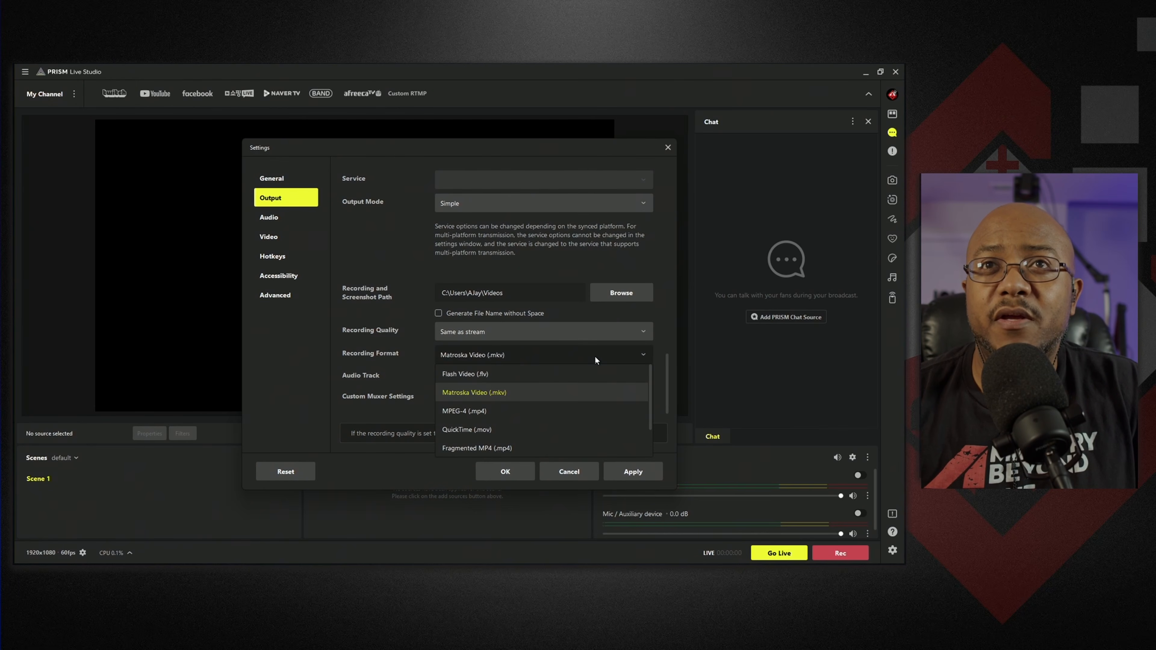
left_click(666, 365)
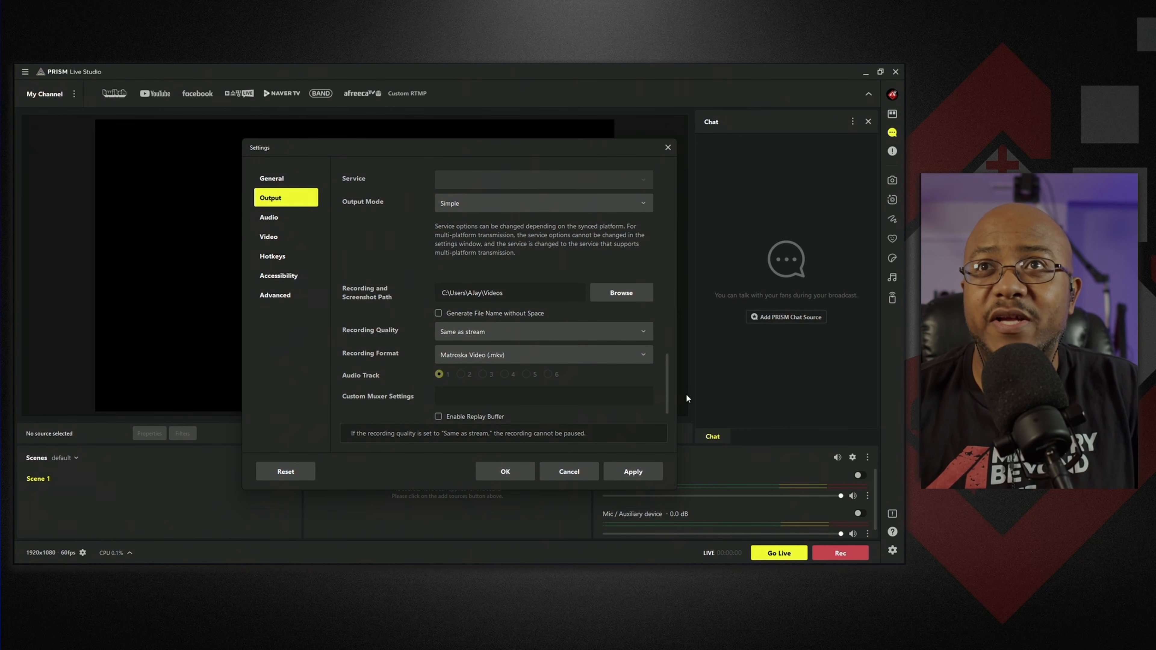
left_click_drag(667, 390, 667, 419)
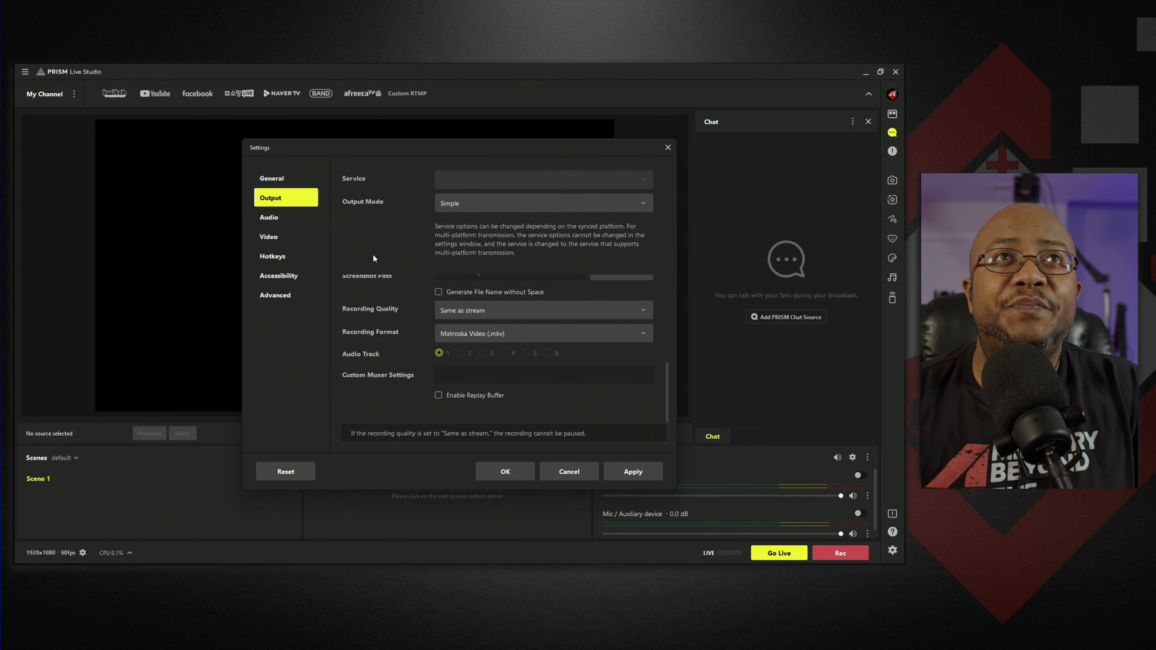
Set Desktop Audio and Mic/Auxiliary Audio to Disabled in the Audio settings and review the monitoring and push-to-talk options
left_click(273, 218)
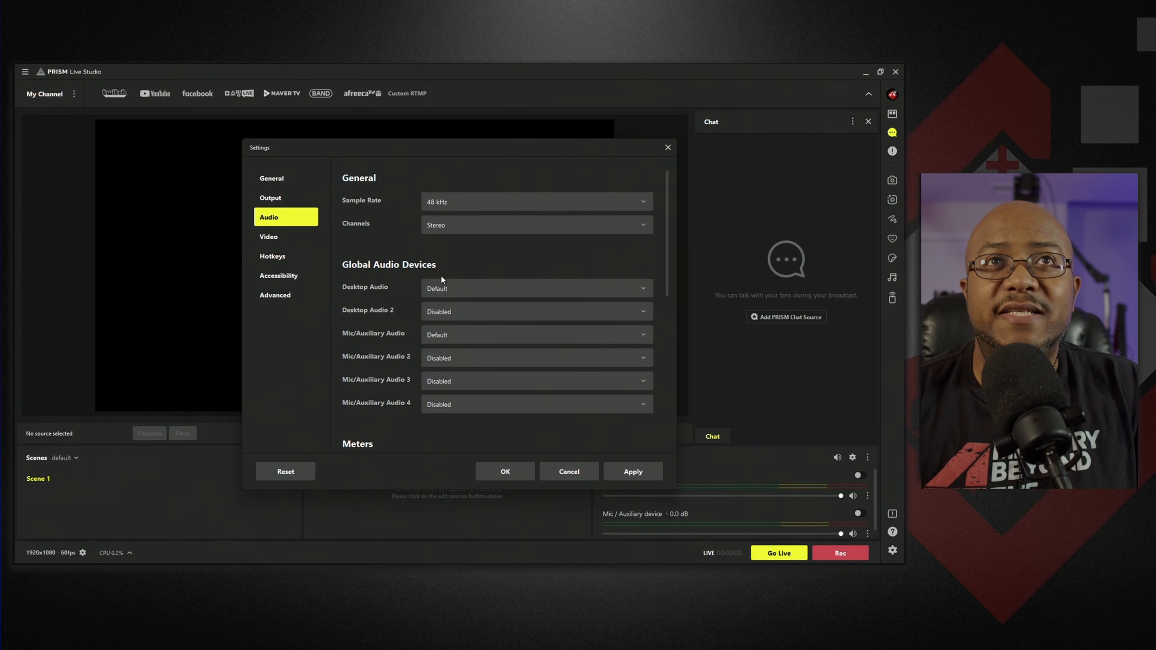
left_click(449, 287)
left_click(451, 308)
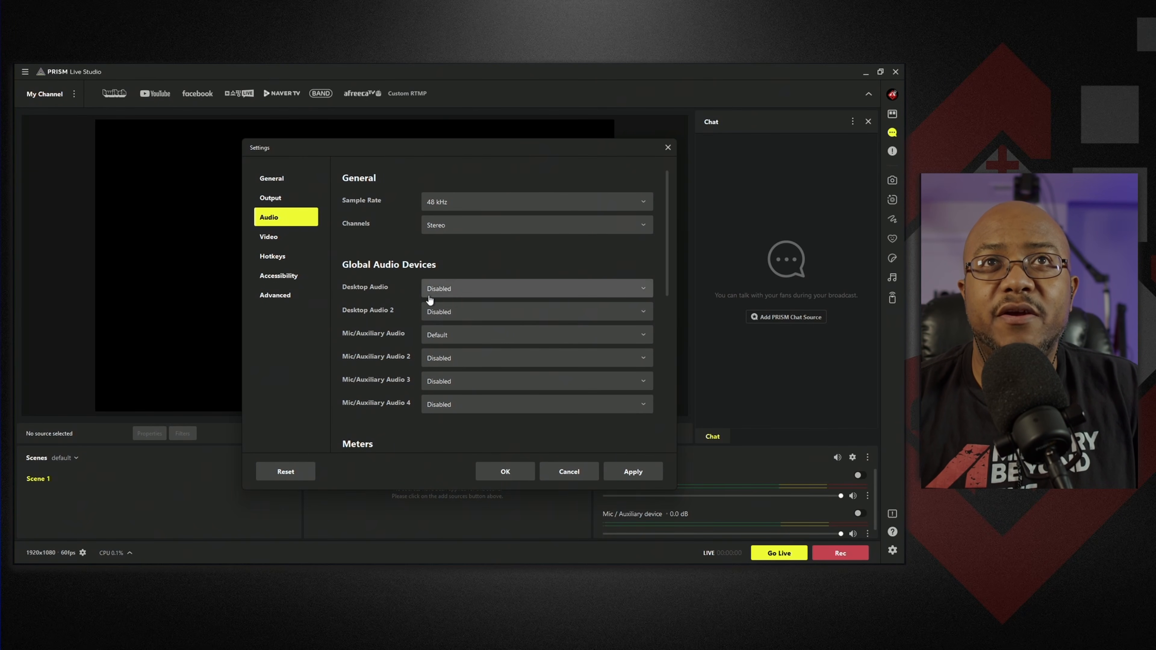
left_click(463, 341)
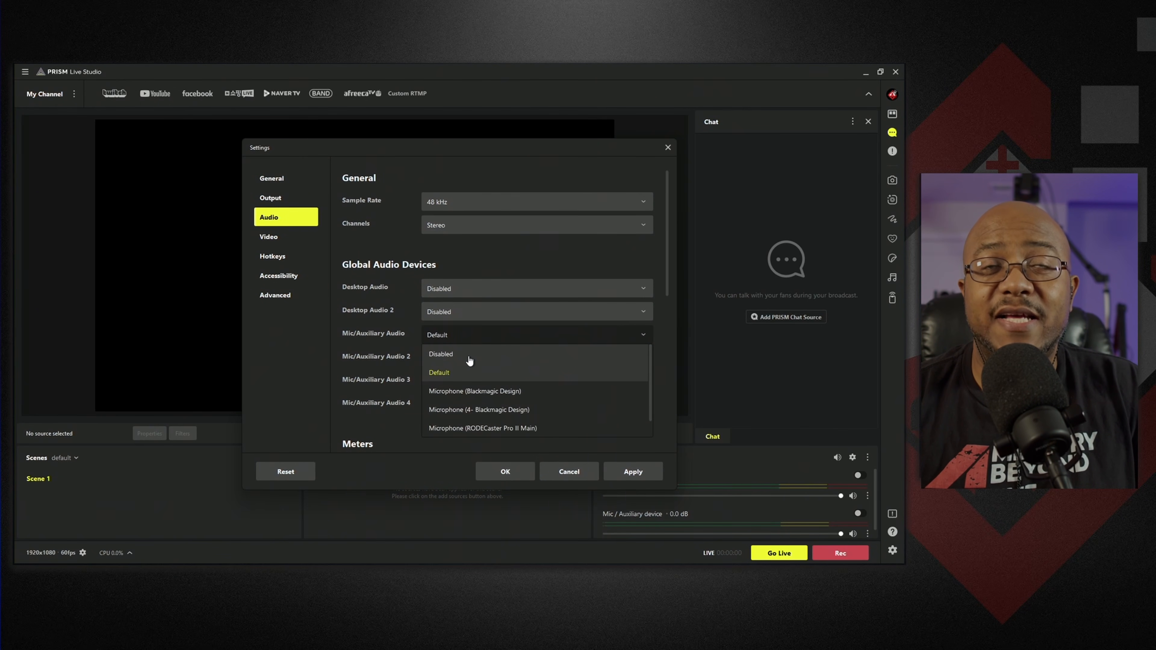
left_click(469, 360)
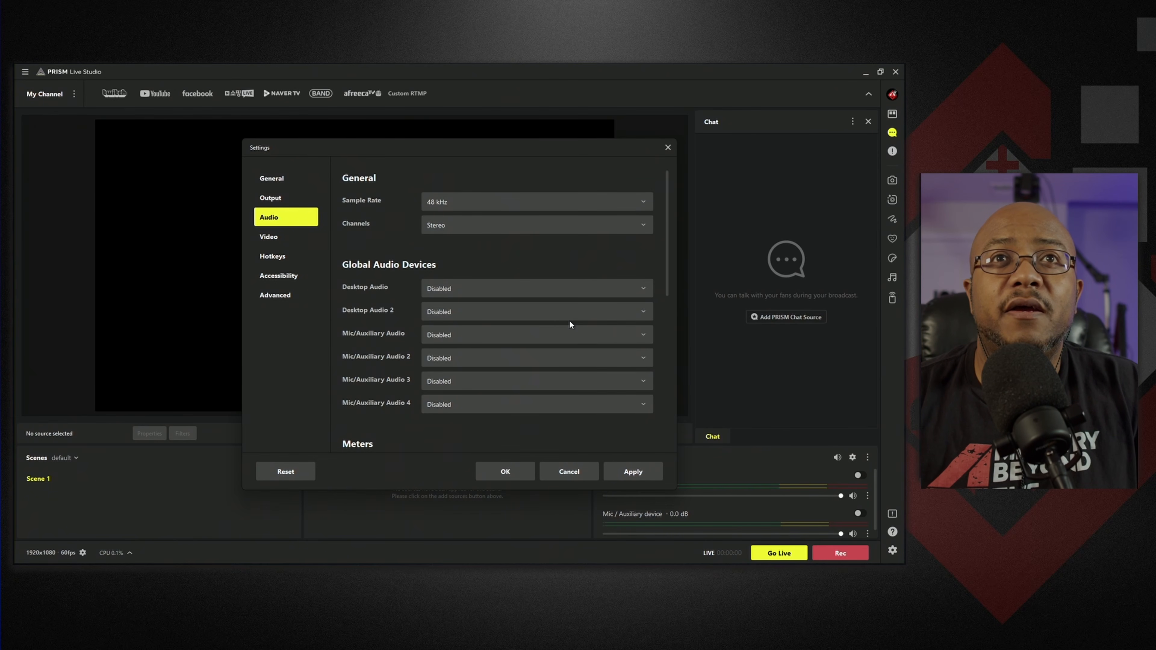
scroll(569, 320, "down", 5)
scroll(548, 318, "down", 3)
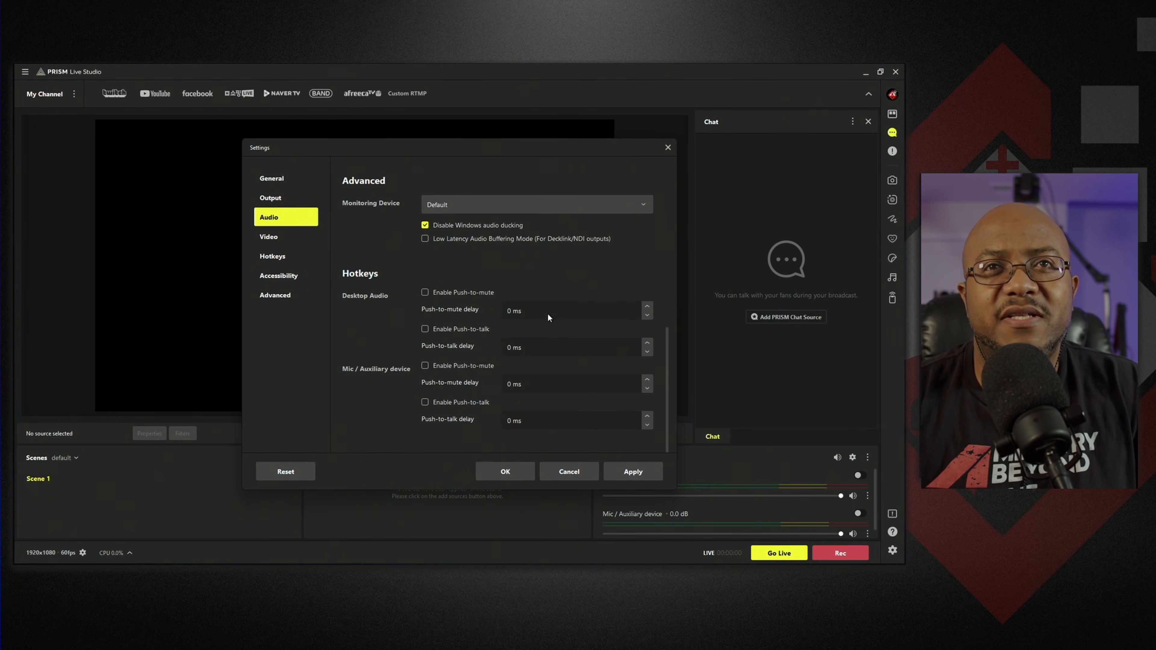
Review the Video settings, checking the available common FPS values and base canvas resolutions
left_click(272, 240)
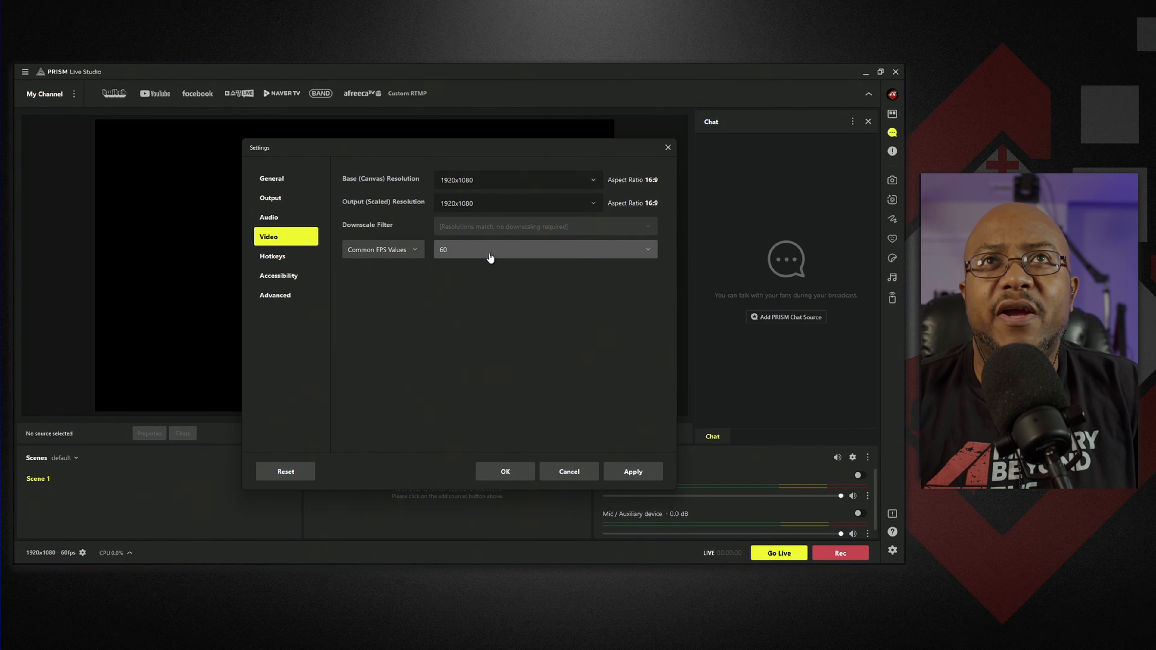
left_click(505, 257)
left_click(504, 253)
left_click(592, 180)
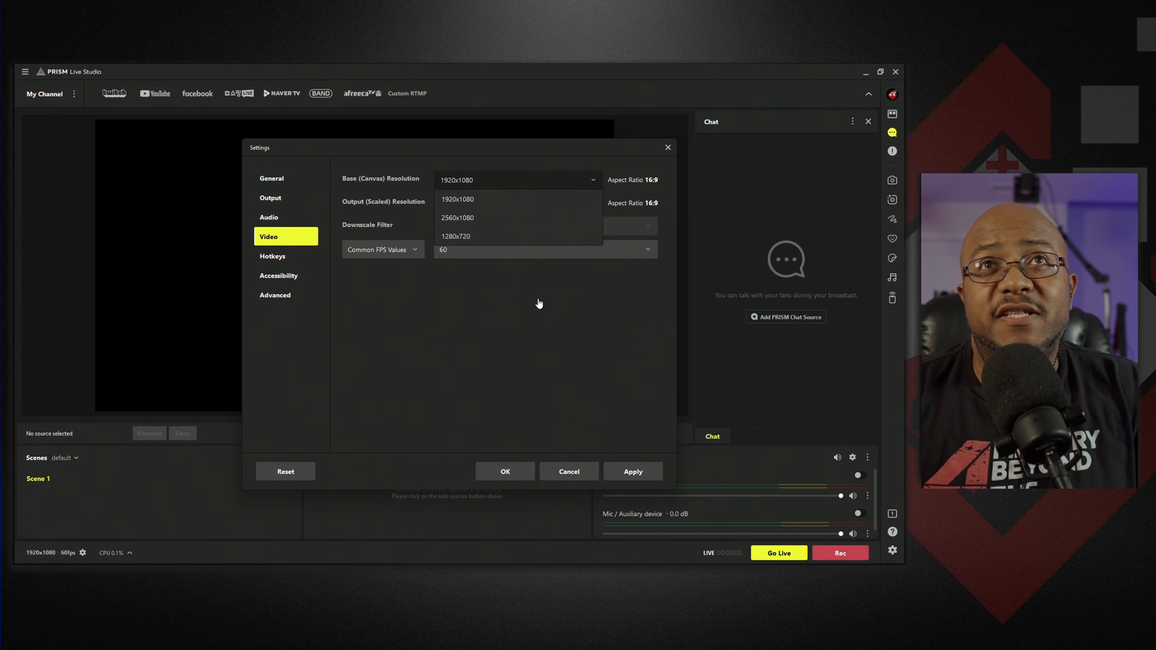
left_click(553, 384)
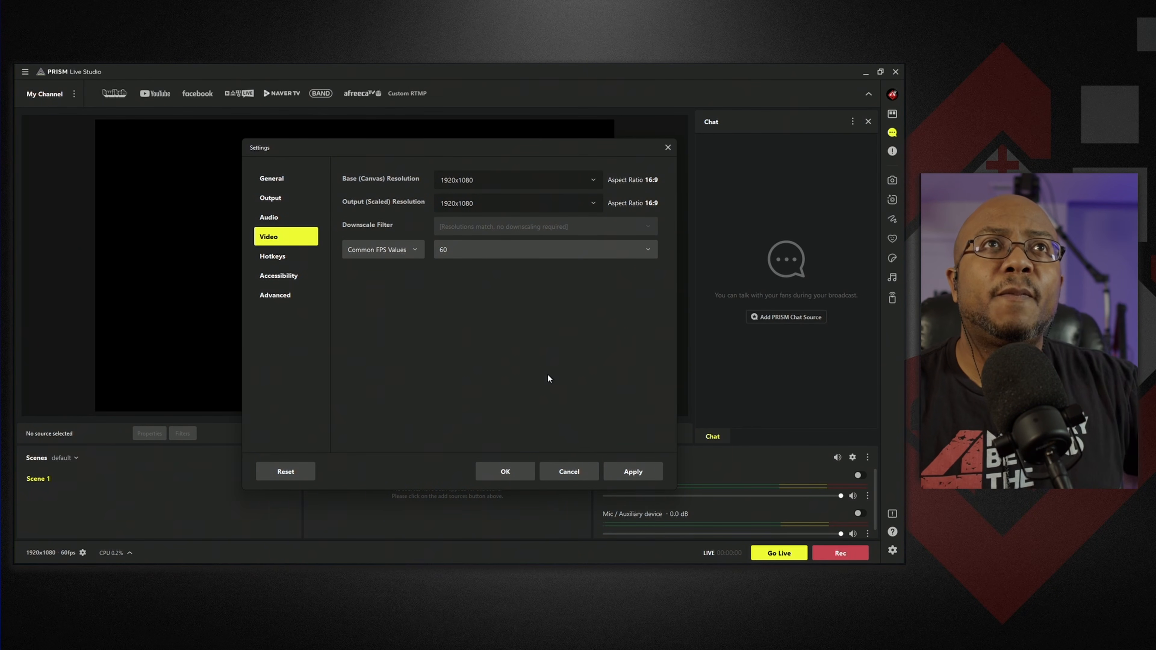
Review the Hotkeys, Accessibility and Advanced settings, and save the settings
left_click(282, 261)
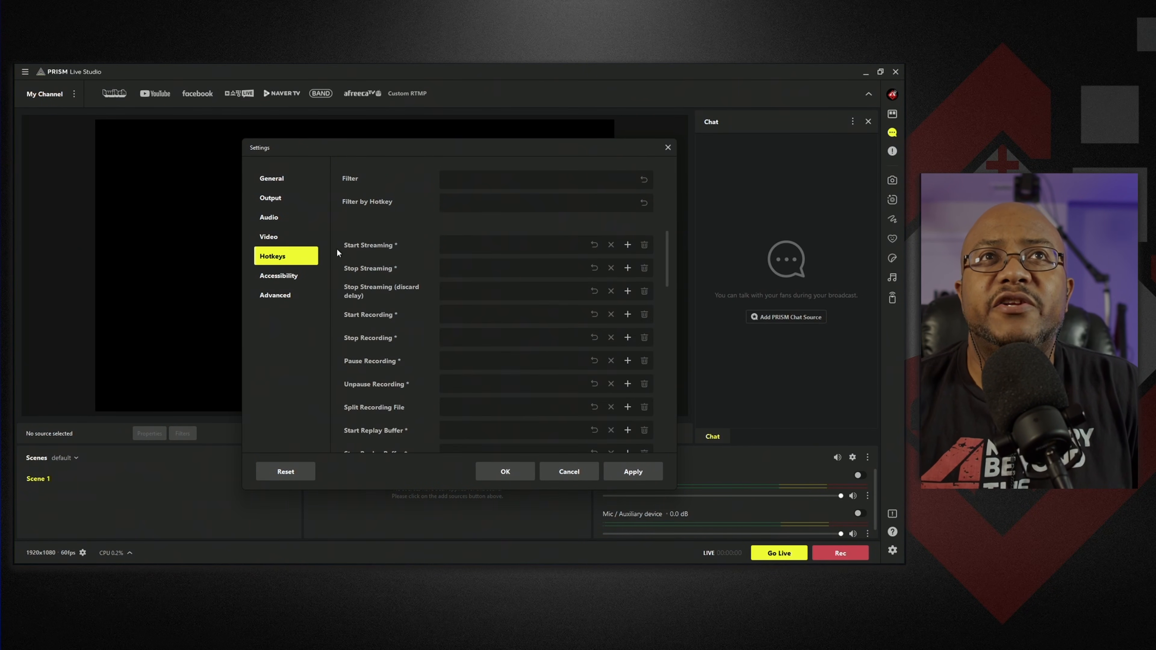
left_click(288, 279)
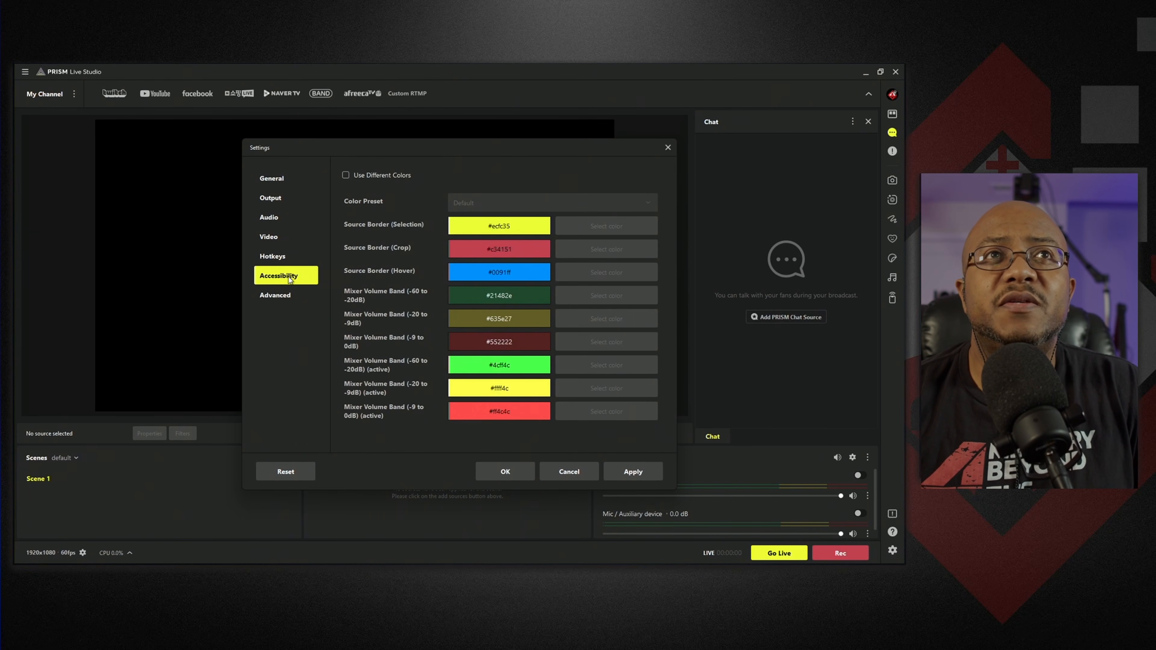
left_click(277, 297)
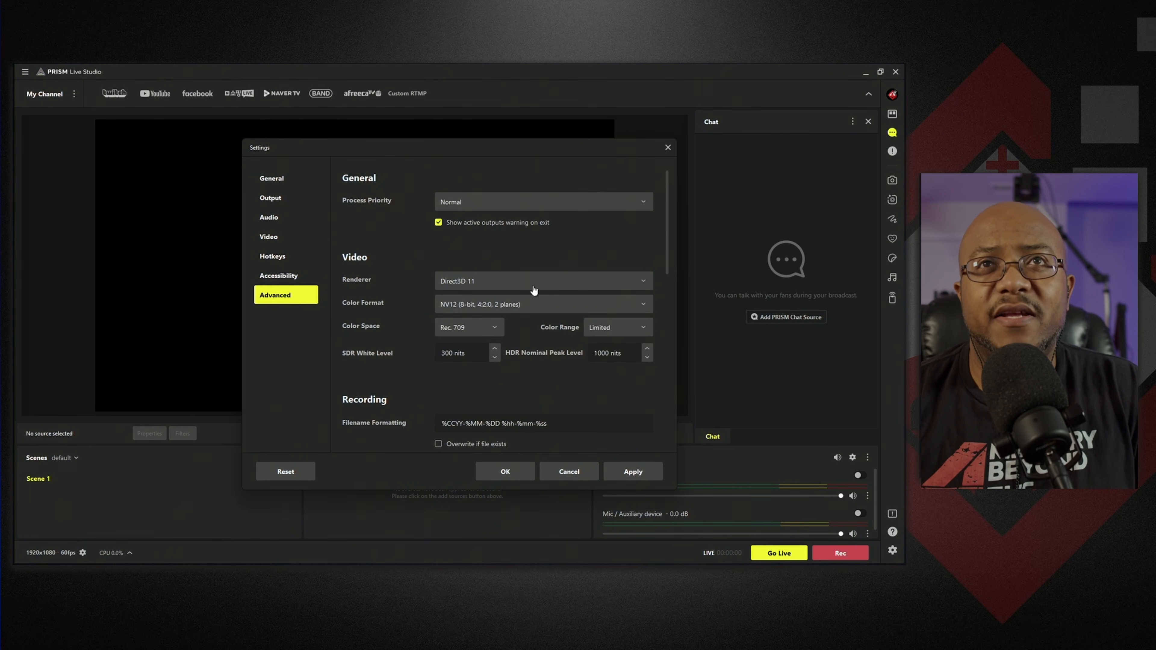
left_click(526, 471)
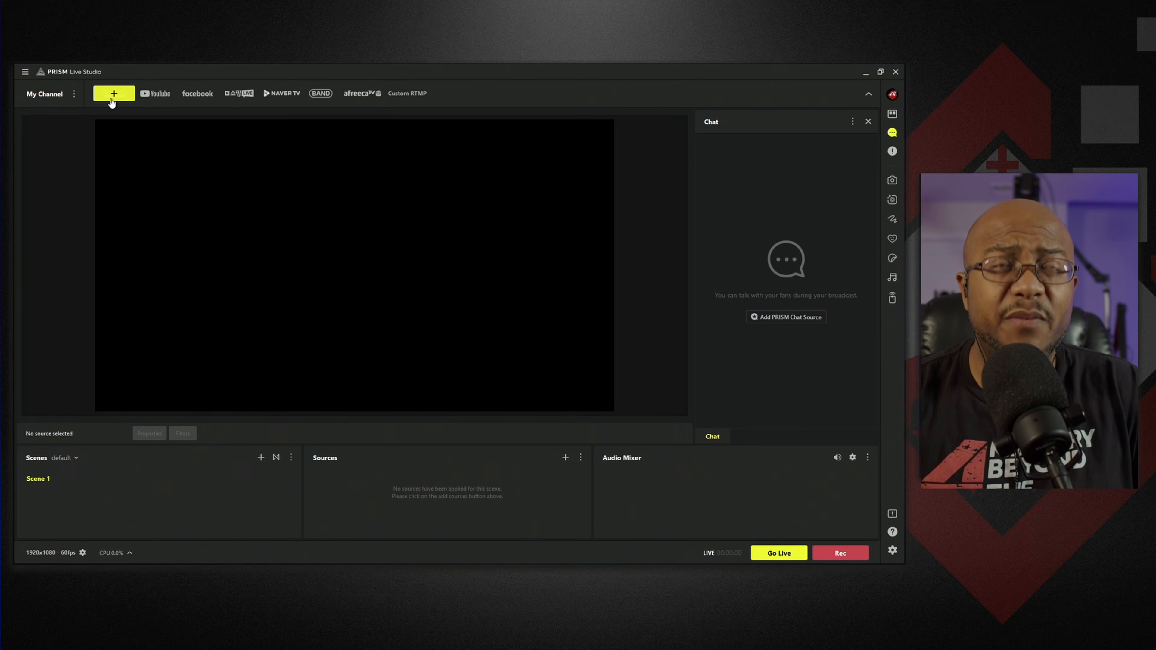
Connect the Twitch channel by logging in to the account and authorizing PRISM Live Studio's access
left_click(73, 94)
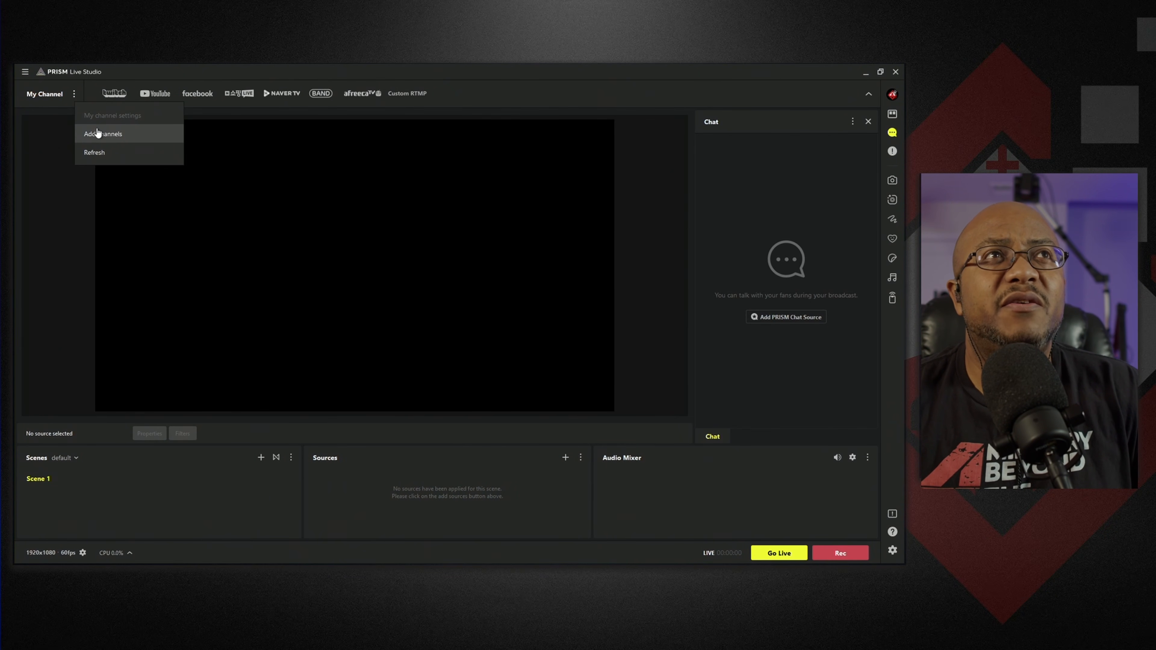
left_click(116, 94)
left_click(115, 94)
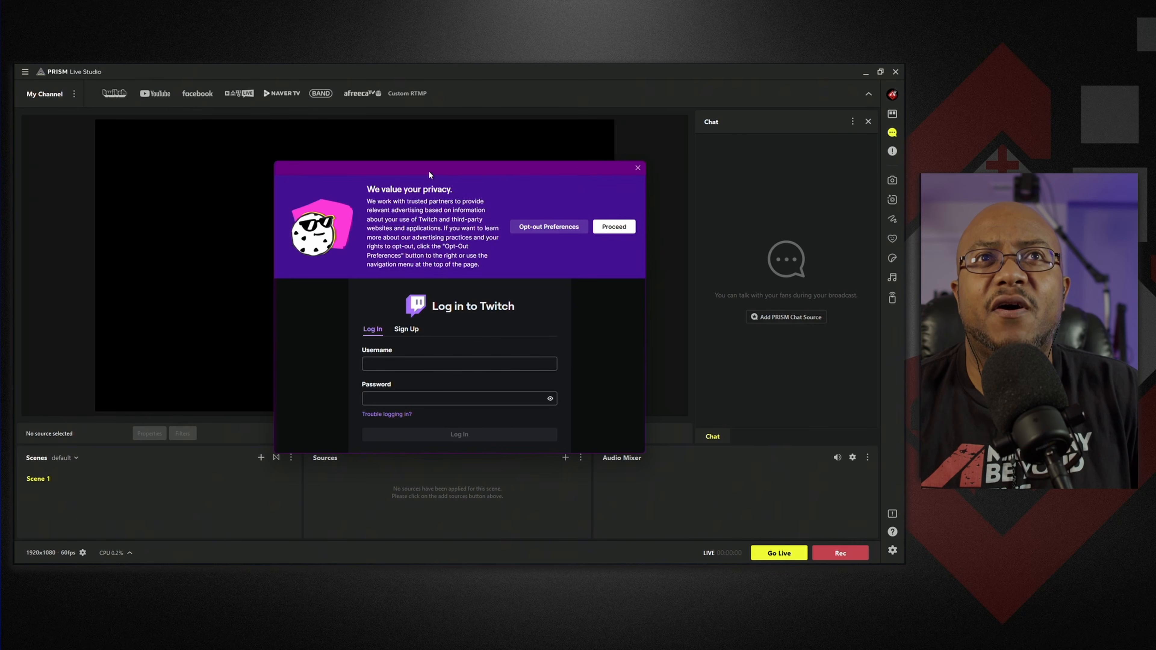
left_click(421, 363)
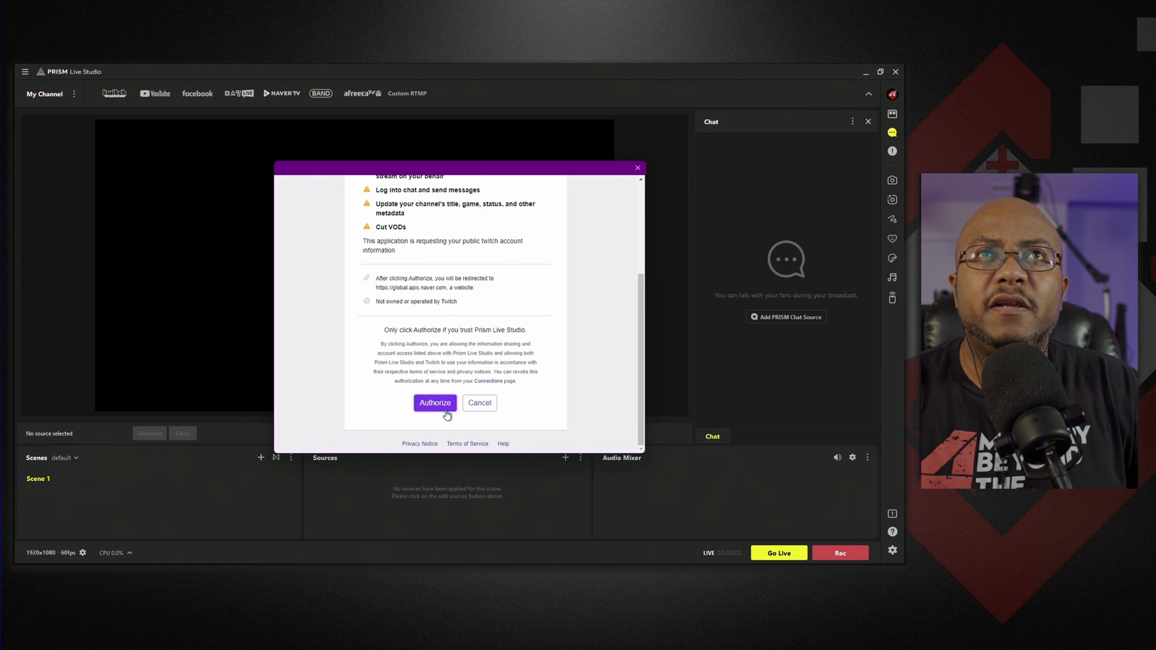
scroll(447, 407, "up", 3)
scroll(446, 408, "down", 3)
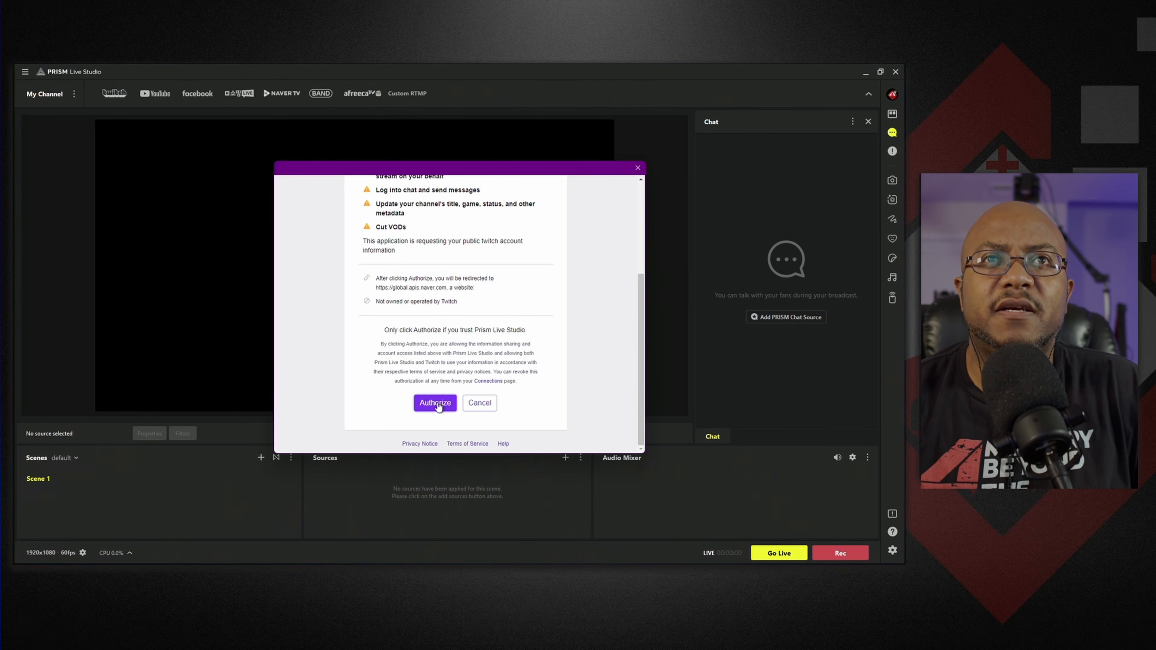
left_click(436, 404)
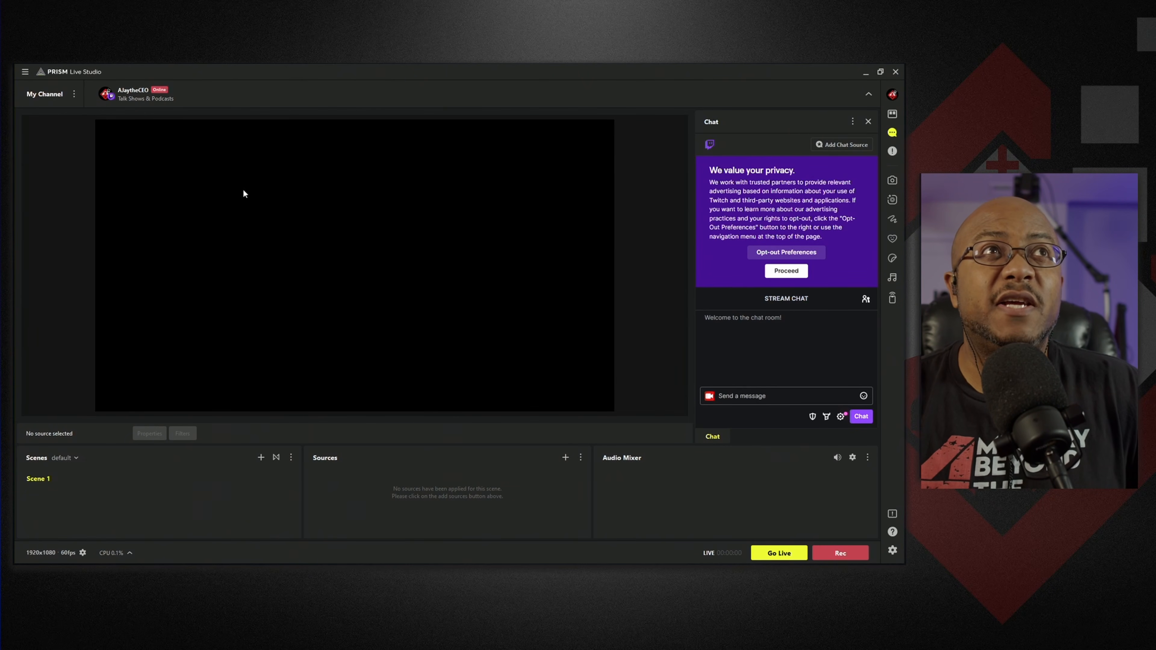
Add the YouTube and Facebook accounts as streaming channels
left_click(74, 96)
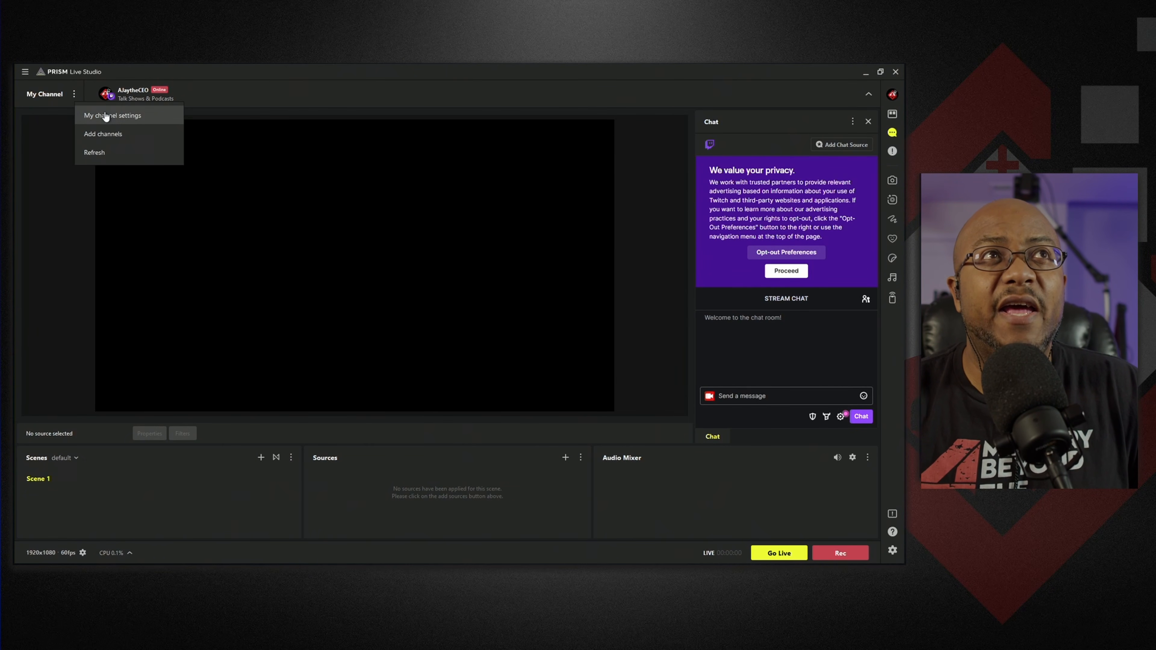
left_click(101, 133)
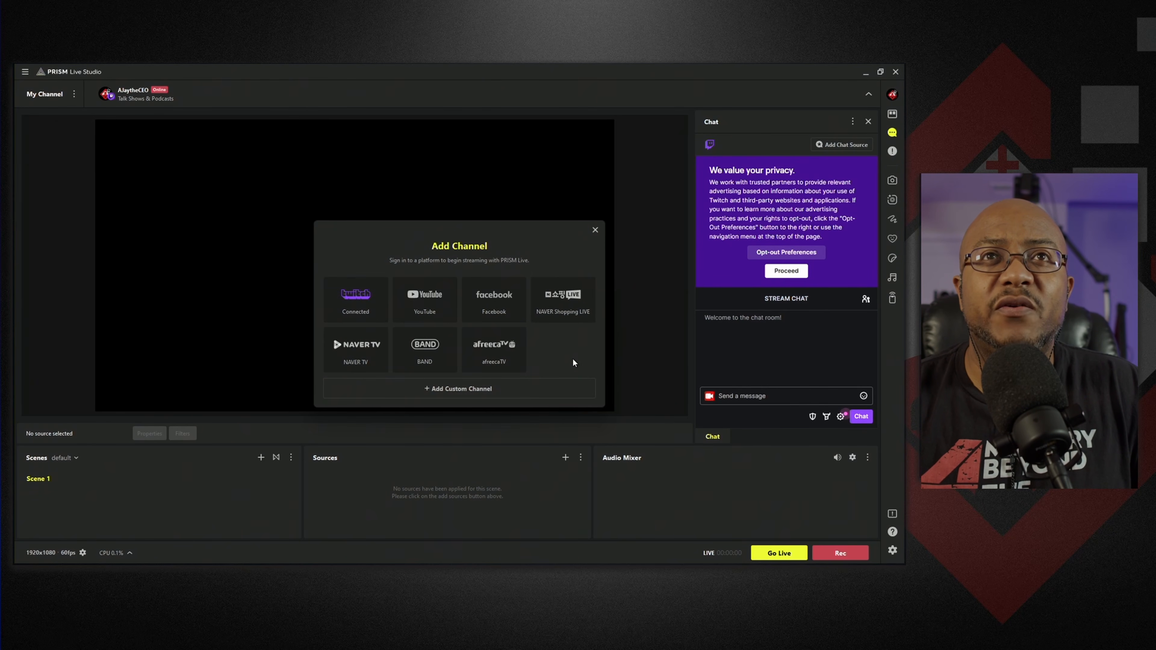
left_click(425, 301)
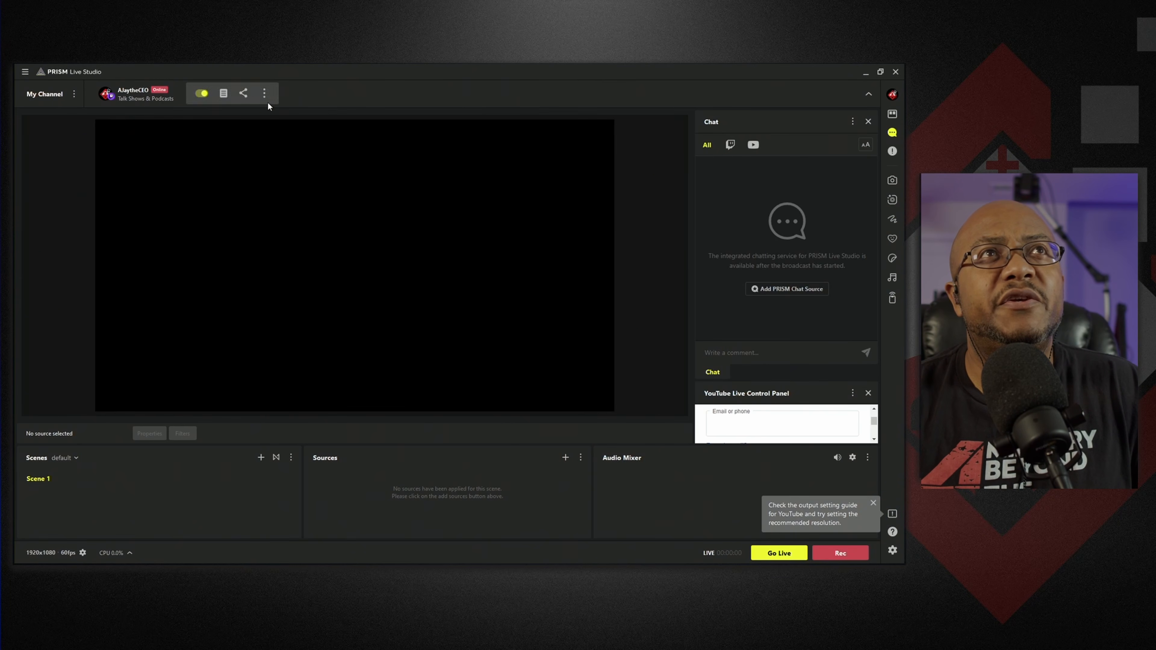
left_click(75, 94)
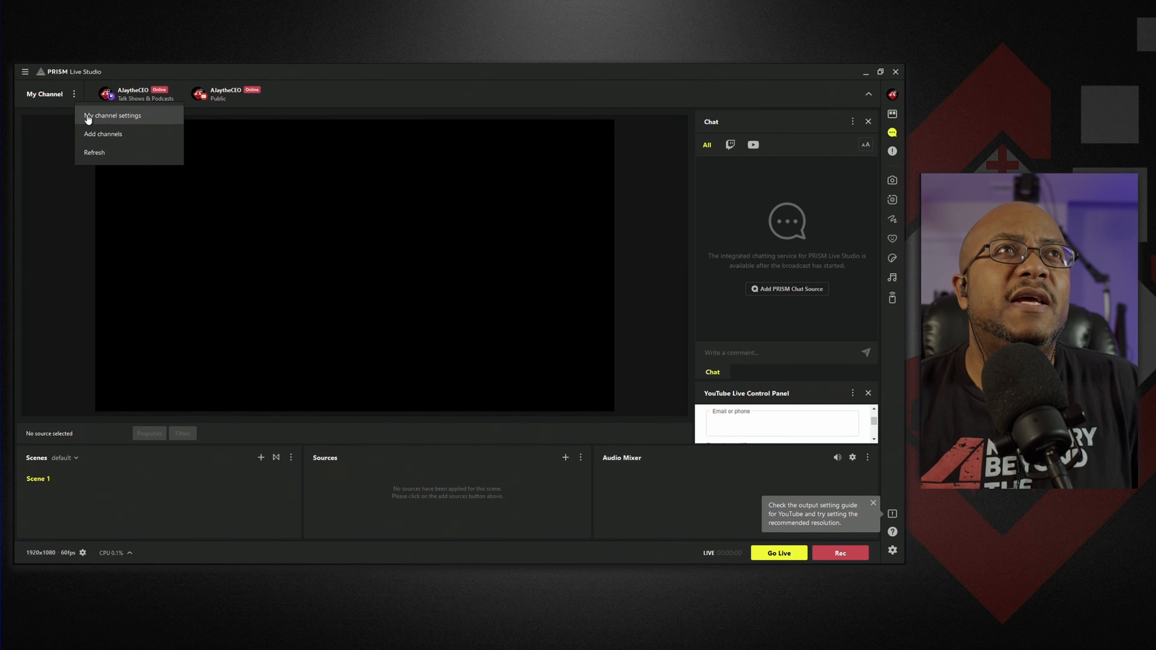
left_click(103, 134)
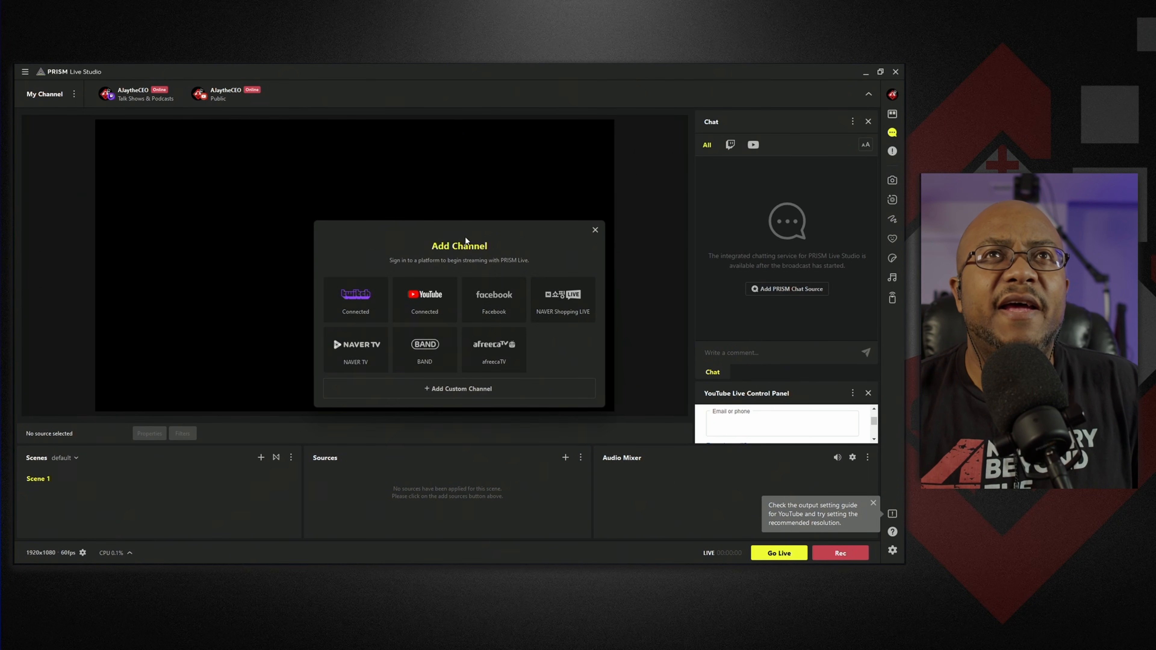
left_click(496, 297)
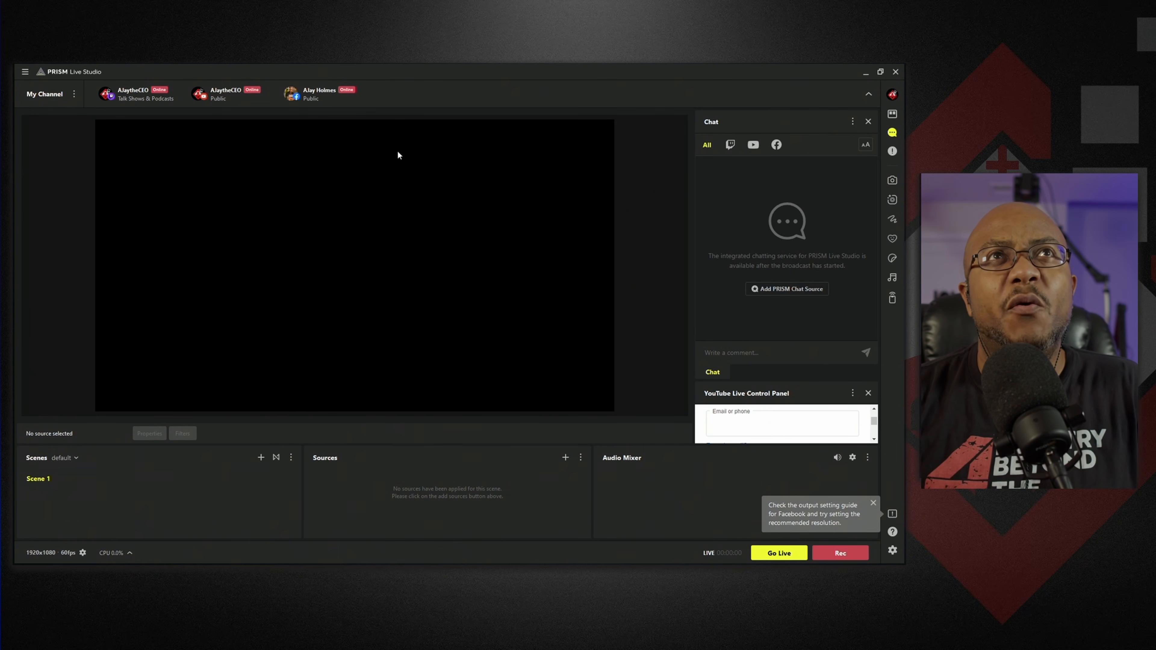
Change the Facebook channel's live destination to Page, select the creator's own page and confirm the live information
mouse_move(336, 95)
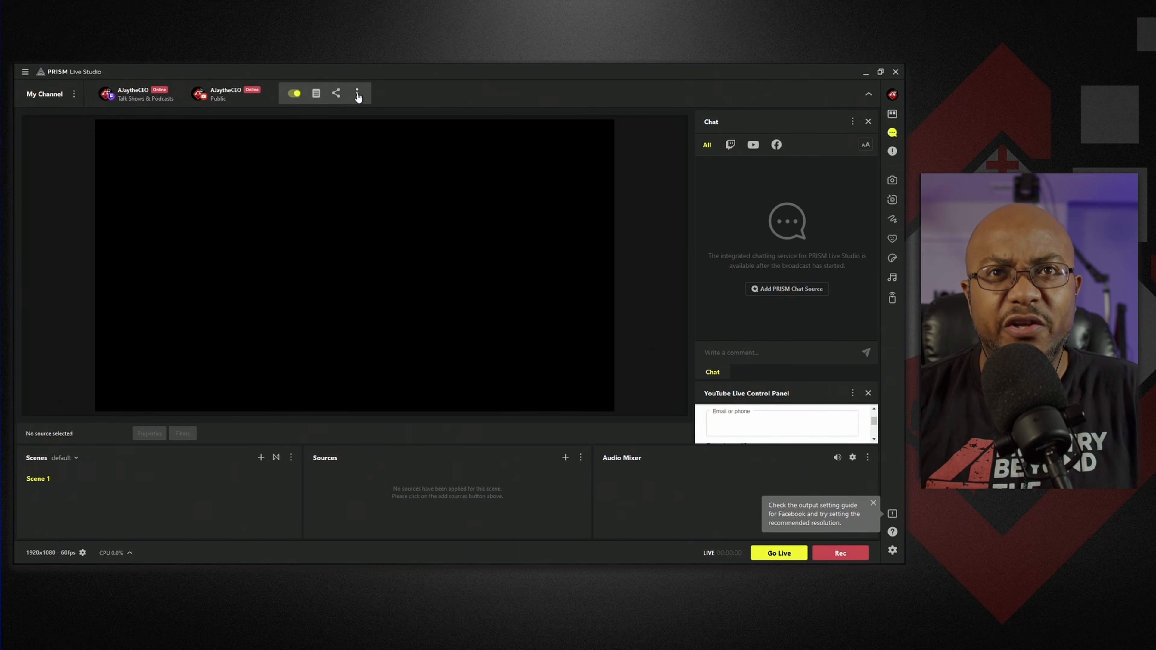
left_click(357, 95)
left_click(318, 95)
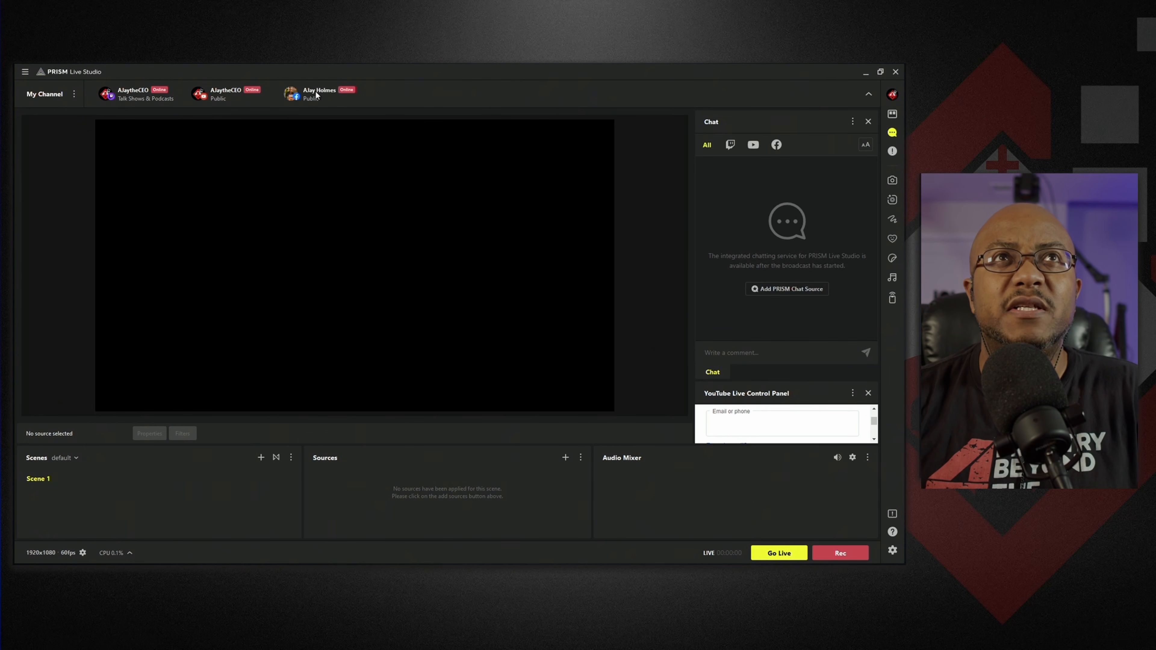
left_click(317, 94)
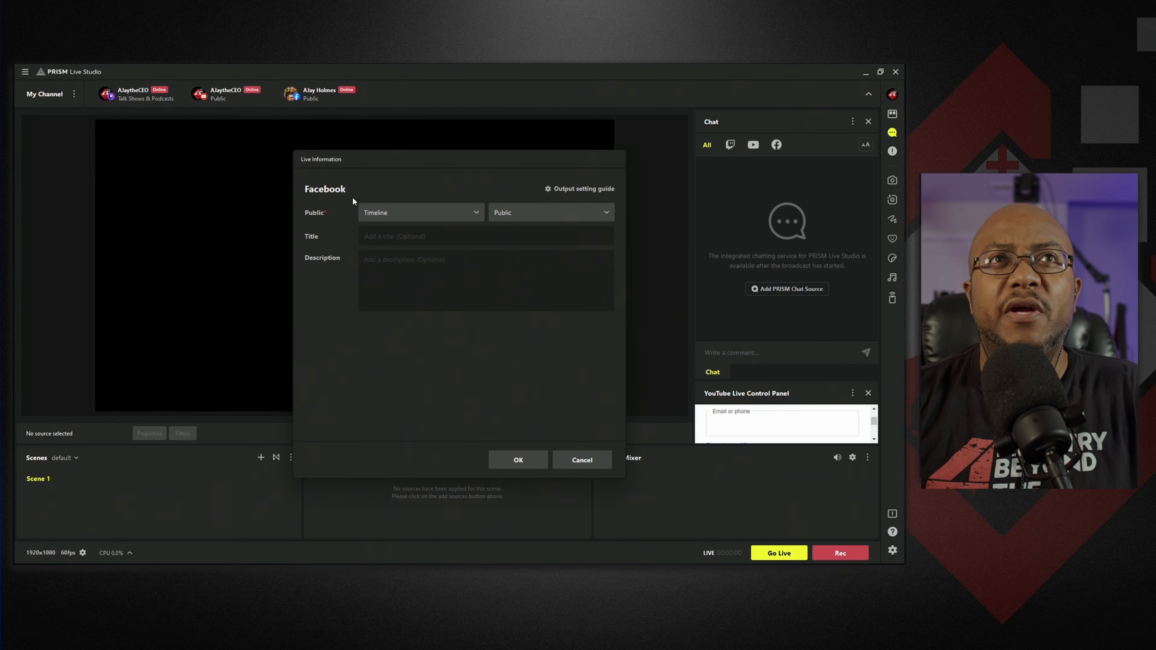
left_click(461, 212)
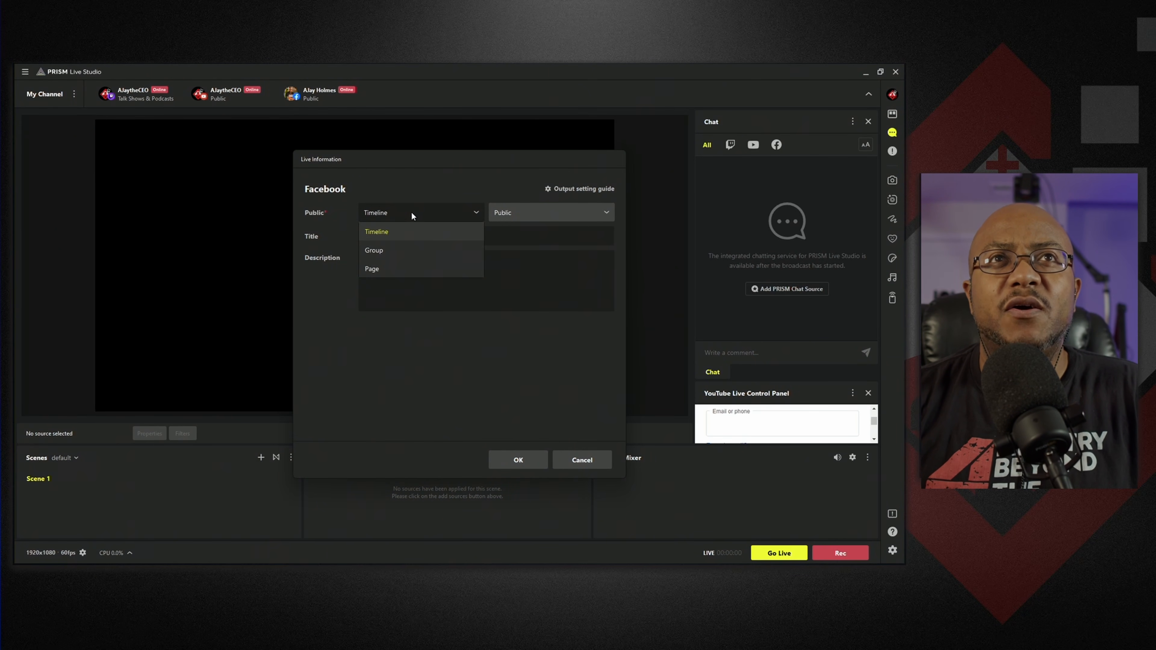
left_click(381, 268)
left_click(566, 220)
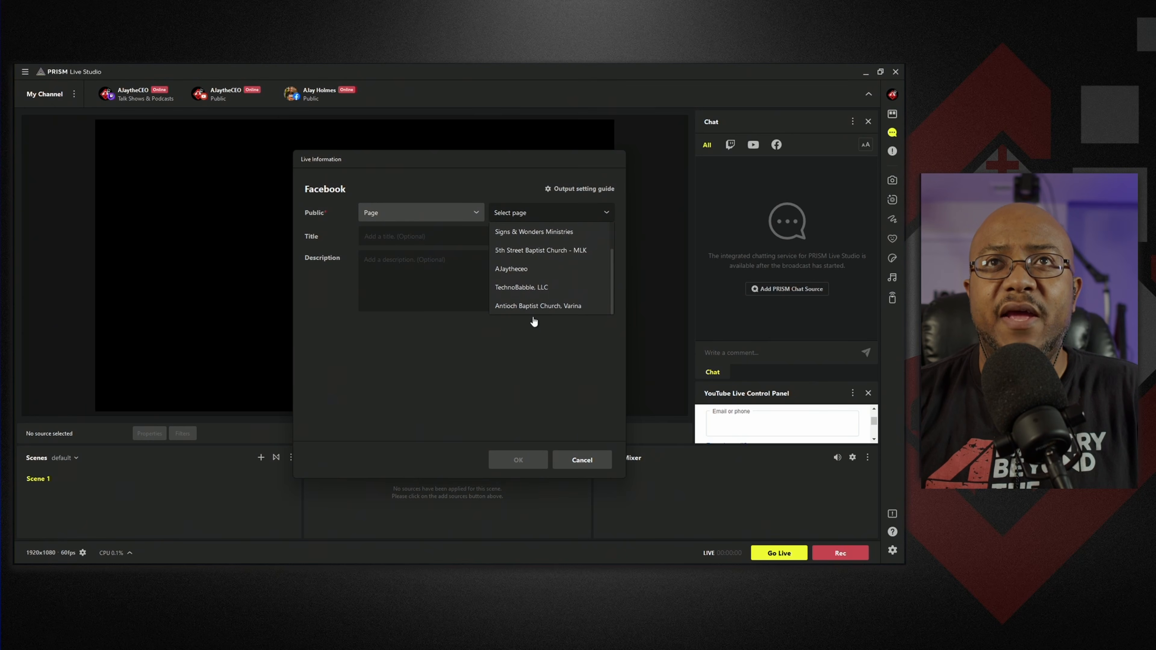
left_click(525, 271)
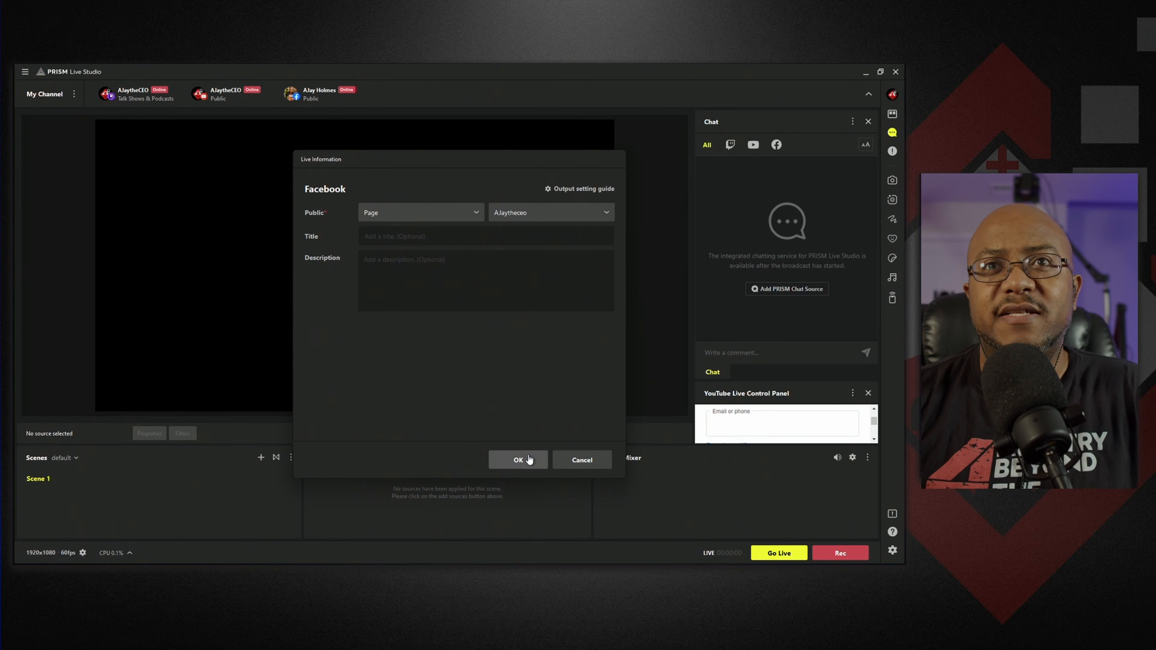
left_click(518, 460)
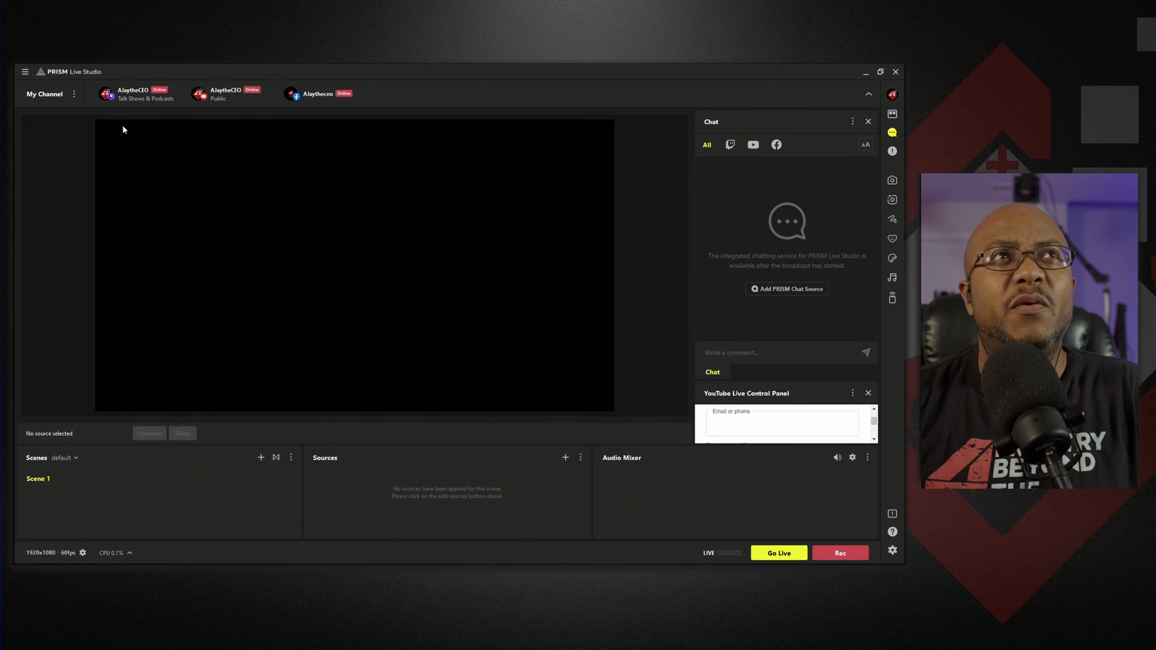
Start adding a custom channel that uses the User Input (RTMP) URL option
left_click(74, 94)
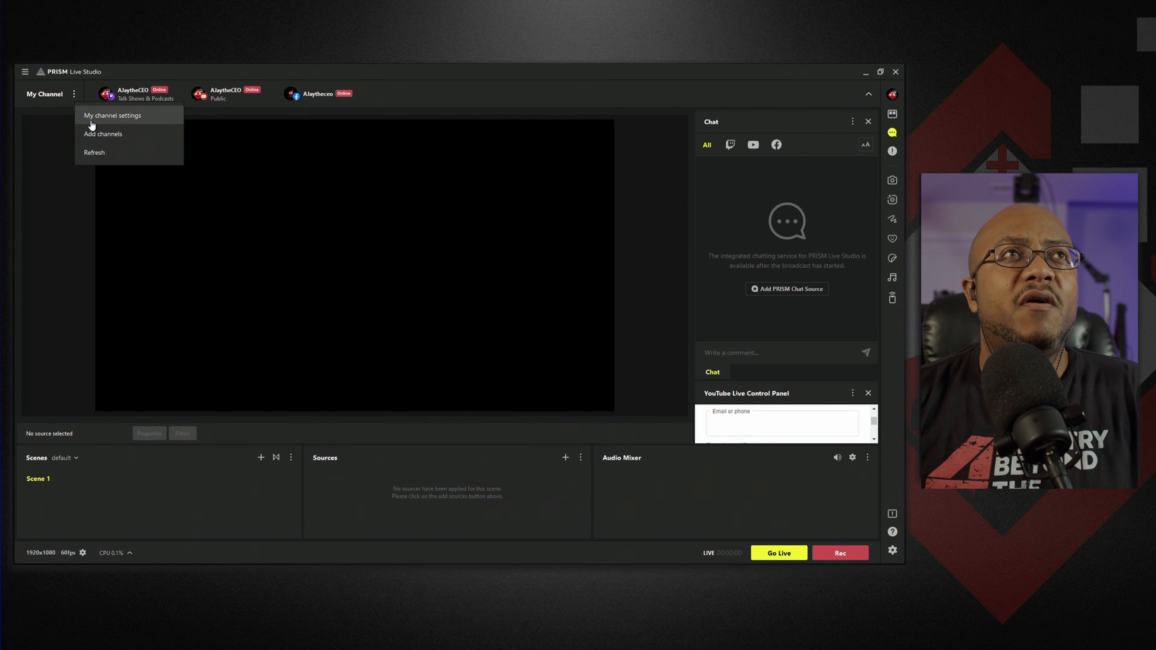
left_click(103, 134)
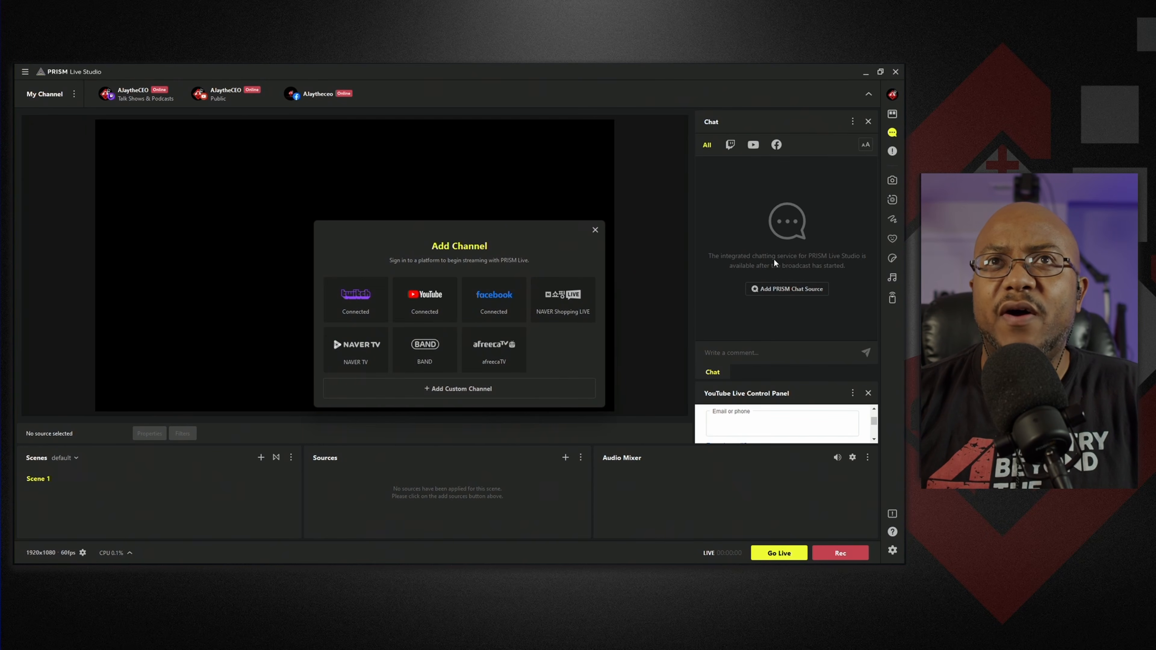
left_click(460, 394)
left_click(447, 214)
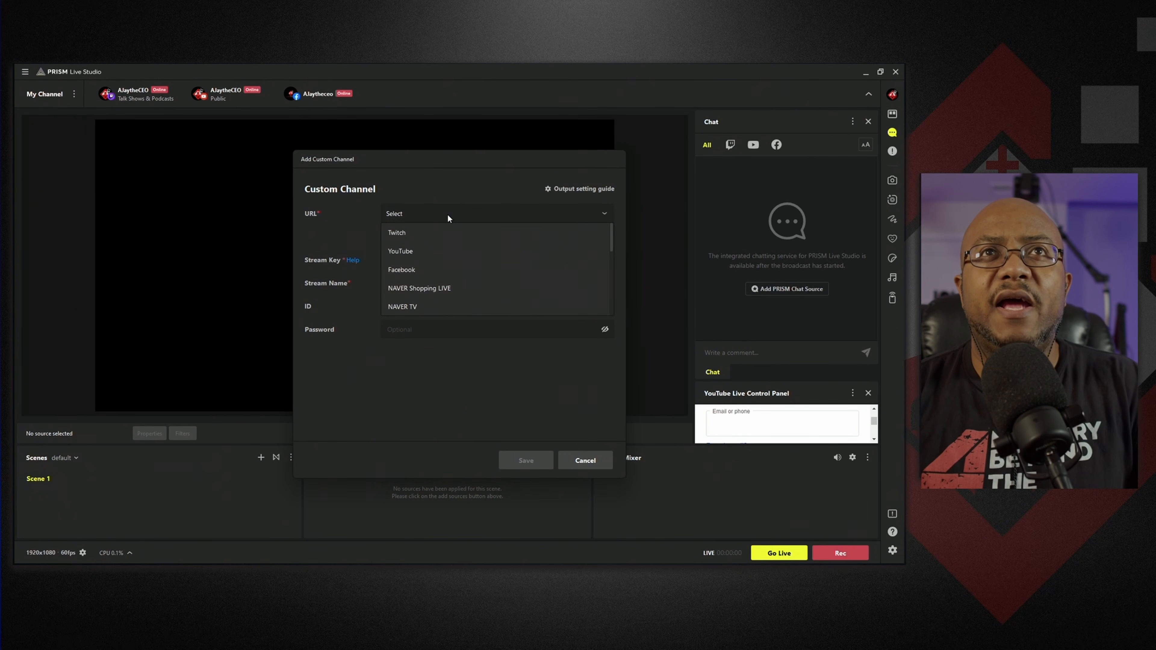
scroll(469, 250, "down", 5)
scroll(470, 250, "down", 1)
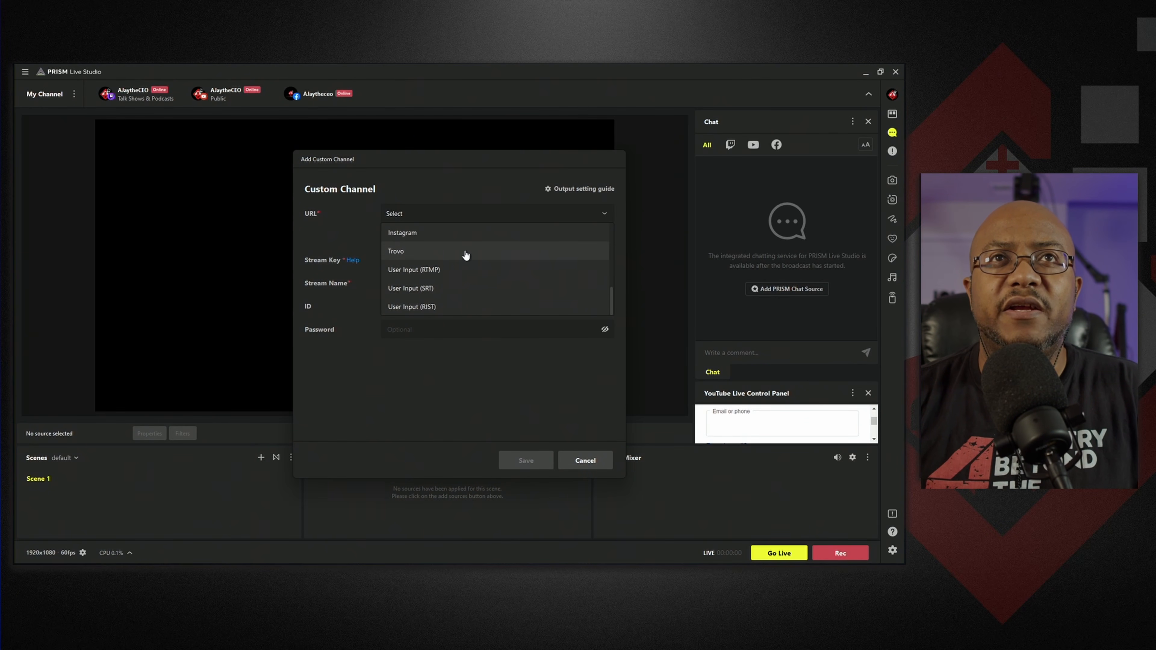
left_click(428, 272)
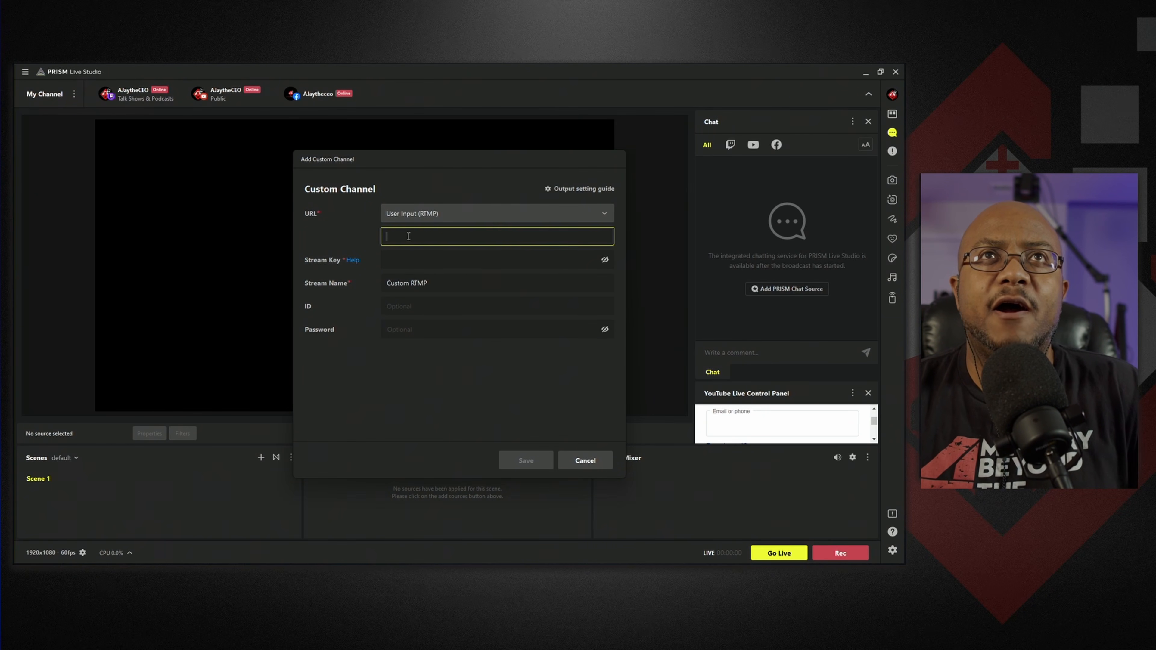
Enter the server URL rtmps://rtmp-global.cloud.vimeo.com:443/live and paste the stream key for the custom channel
left_click(408, 236)
type("rtmps://rtmp-global.cloud.vimeo.com:443/live")
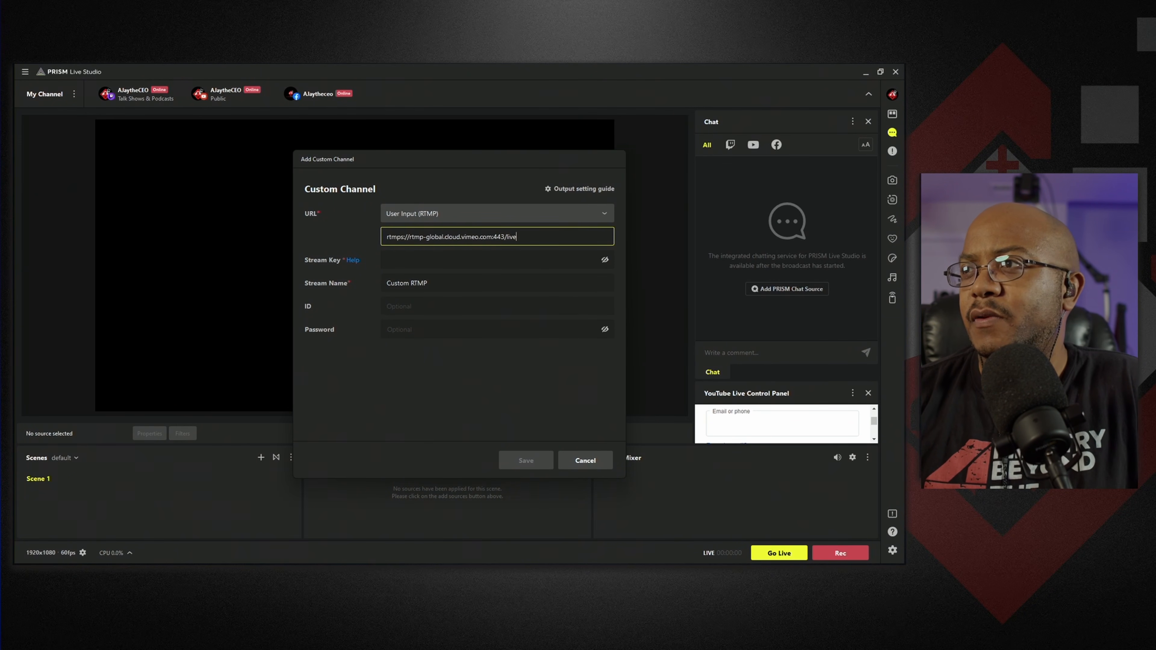
left_click(569, 264)
key("ctrl+v")
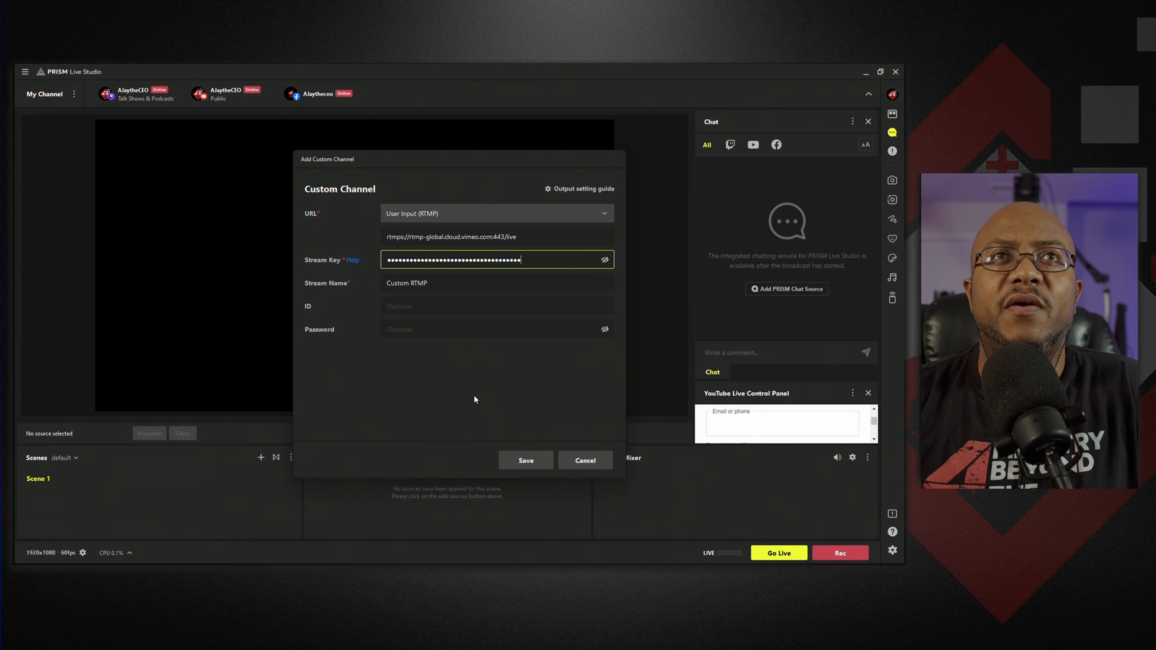
Name the custom RTMP stream Vimeo and save the channel
left_click_drag(450, 286, 394, 282)
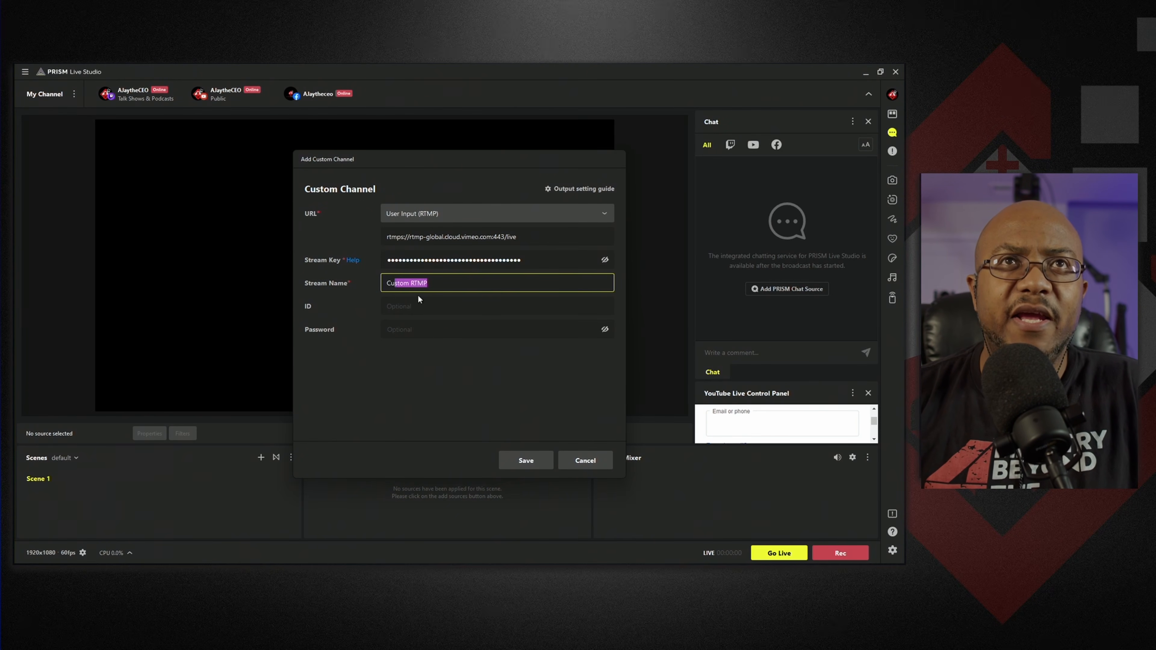
key("ctrl+a")
type("Vimeo")
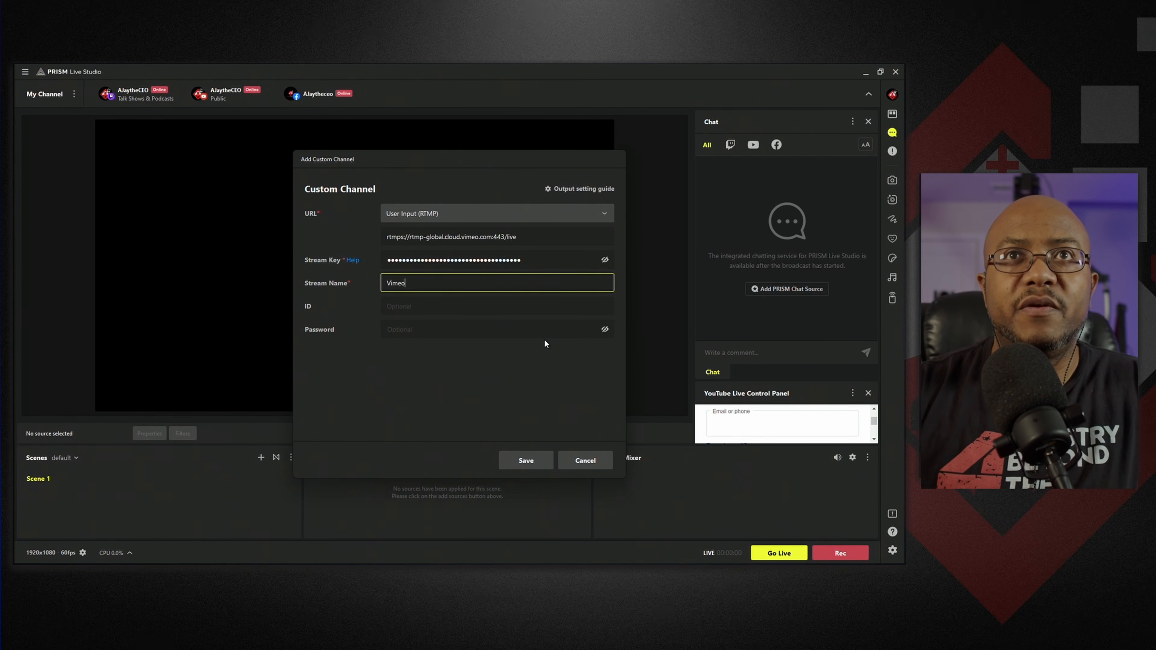
left_click(528, 460)
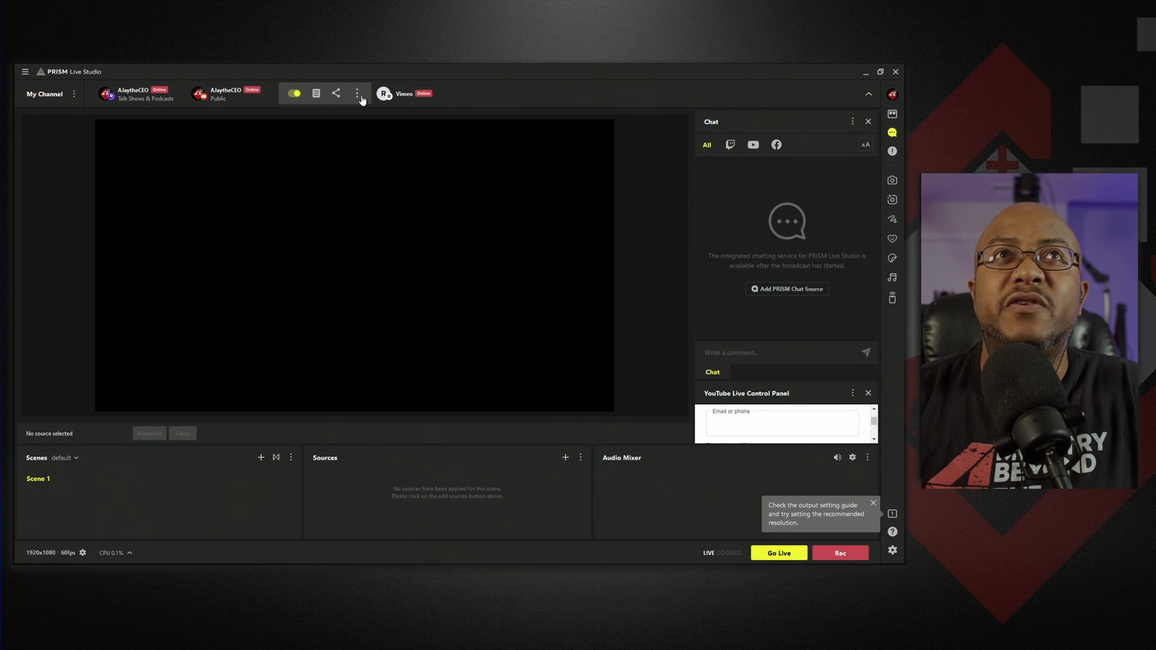
Add a custom RTMP channel named Instagram with the URL rtmps://edgetee-upload-iad3-1.xx.fbcdn.net:443/rtmp/ and its stream key, and save it
left_click(77, 94)
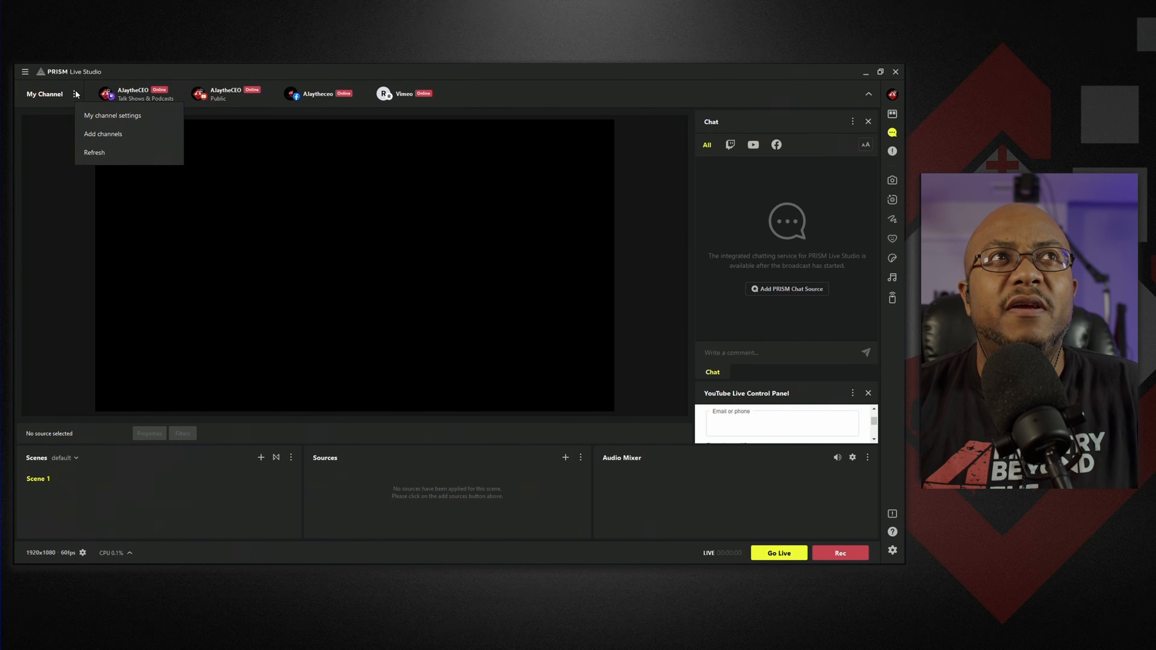
left_click(93, 135)
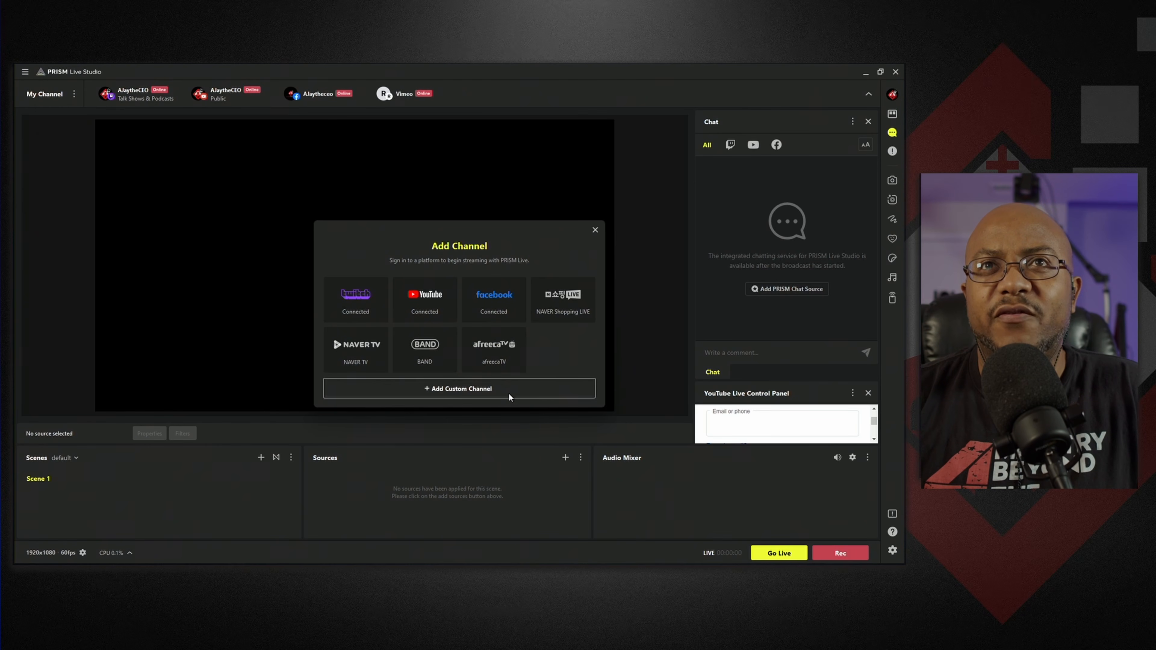
left_click(500, 388)
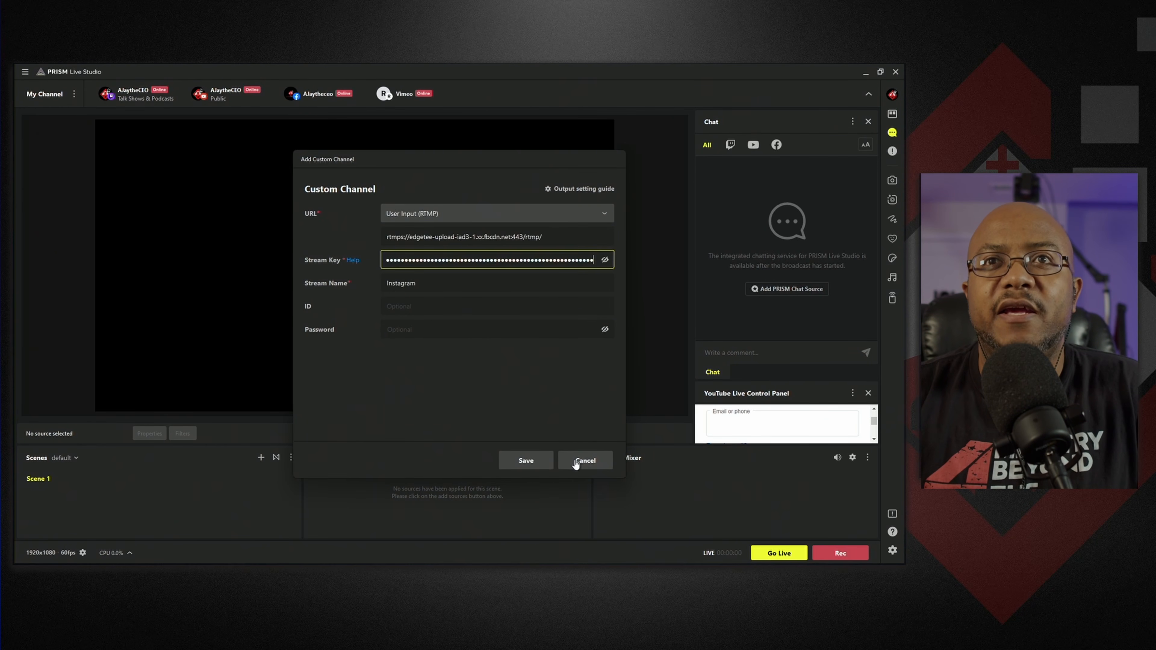
left_click(527, 460)
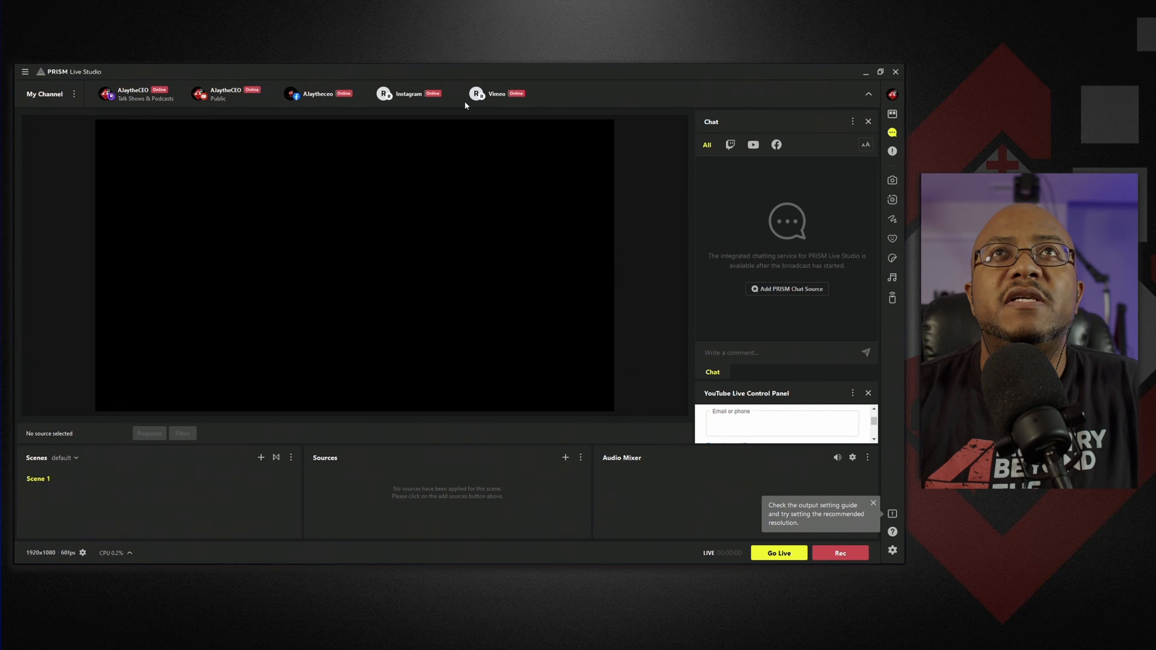
Set the YouTube channel's live information to Unlisted privacy and not made for kids, and confirm it
mouse_move(343, 95)
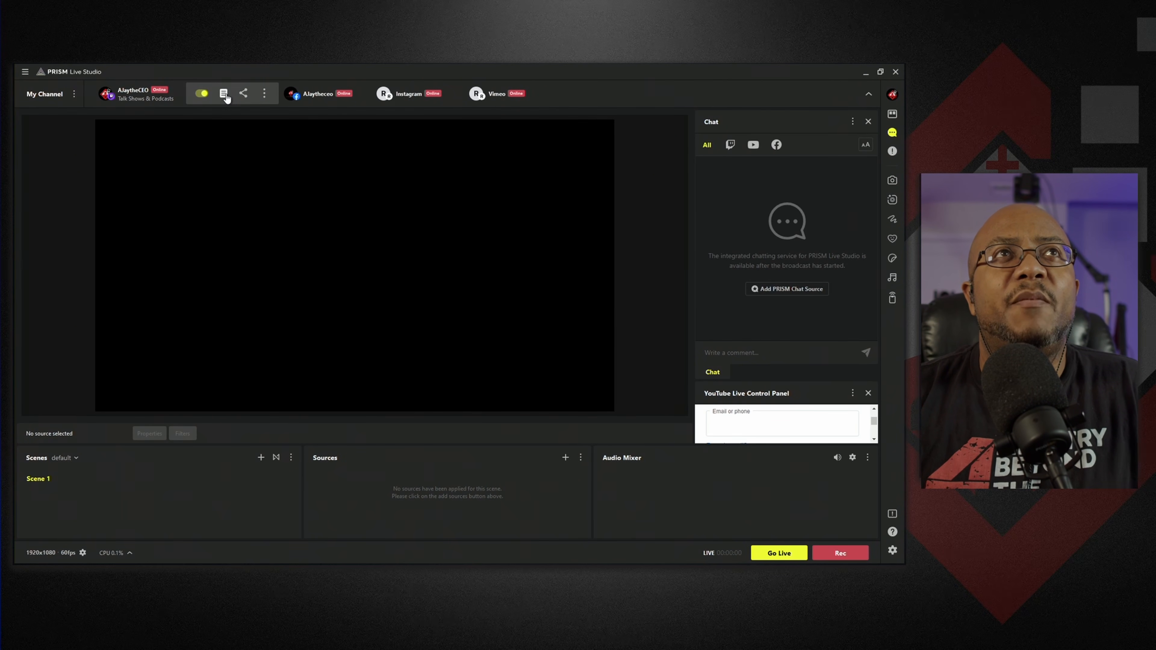
left_click(224, 95)
left_click(402, 331)
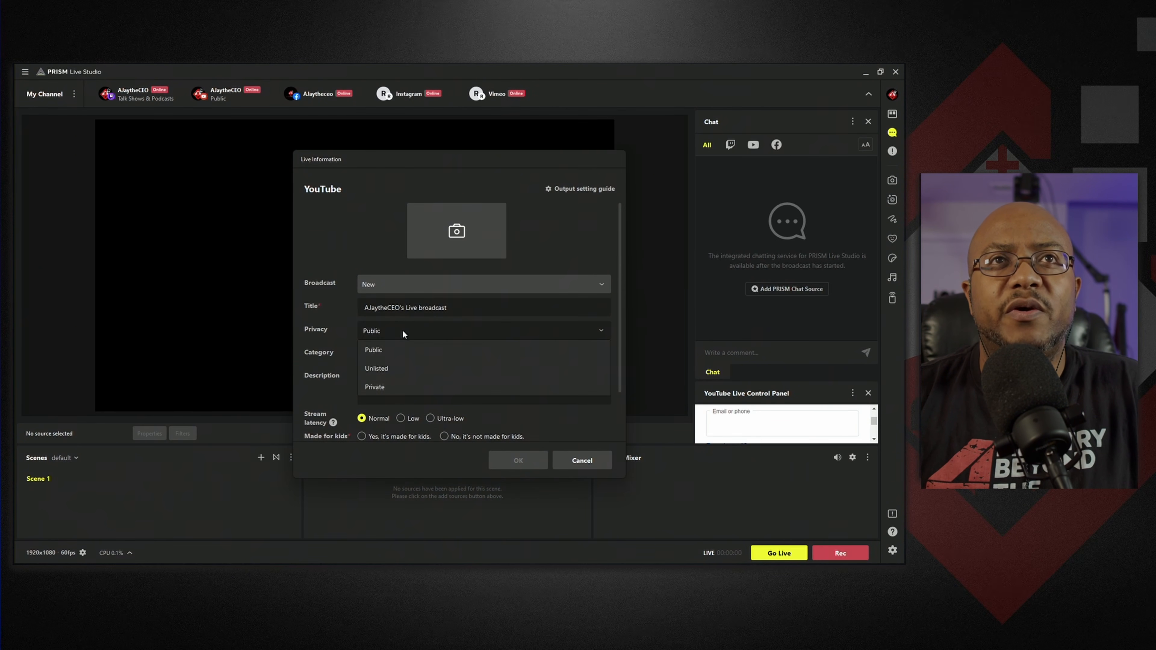
left_click(392, 371)
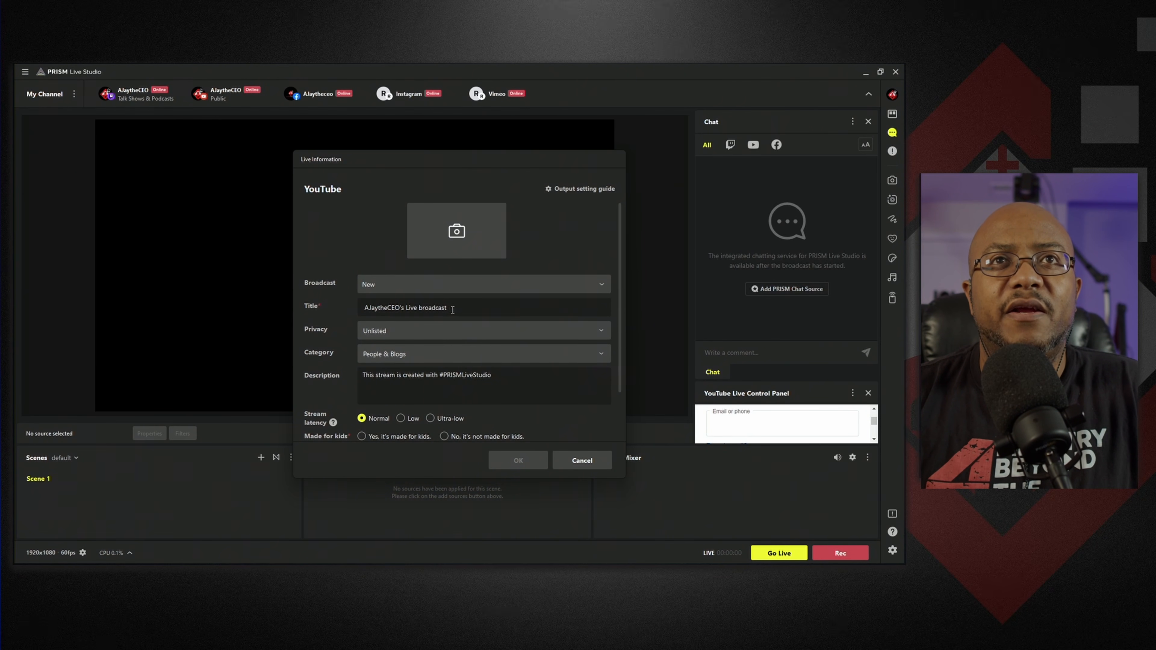
left_click(509, 384)
scroll(530, 375, "down", 2)
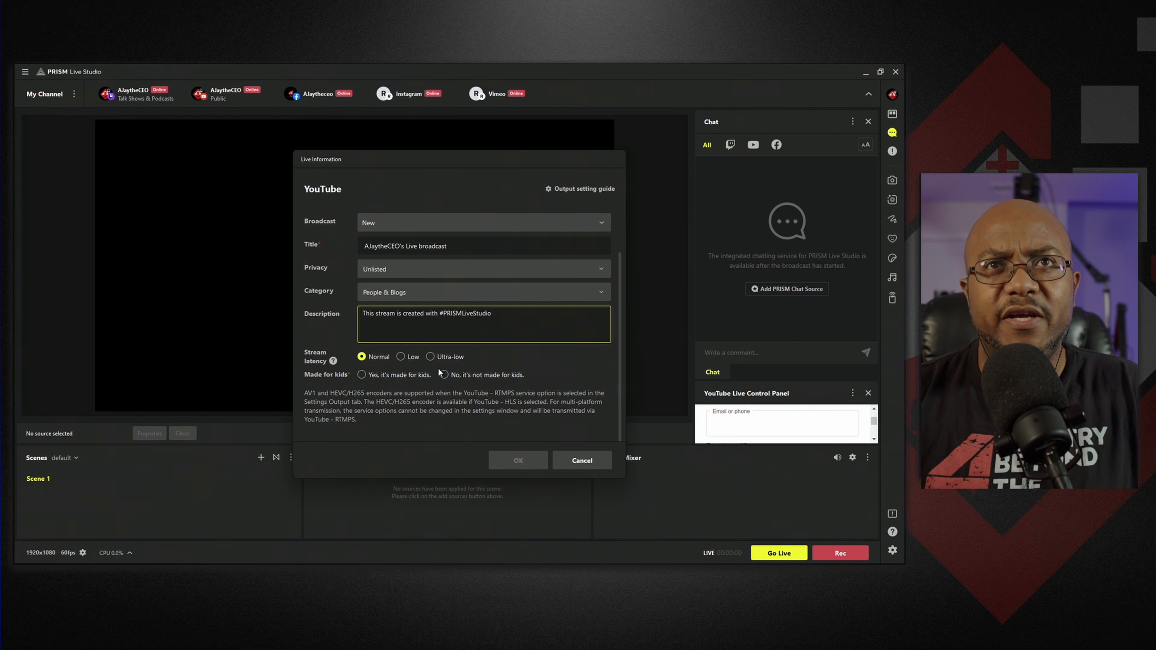
left_click(443, 374)
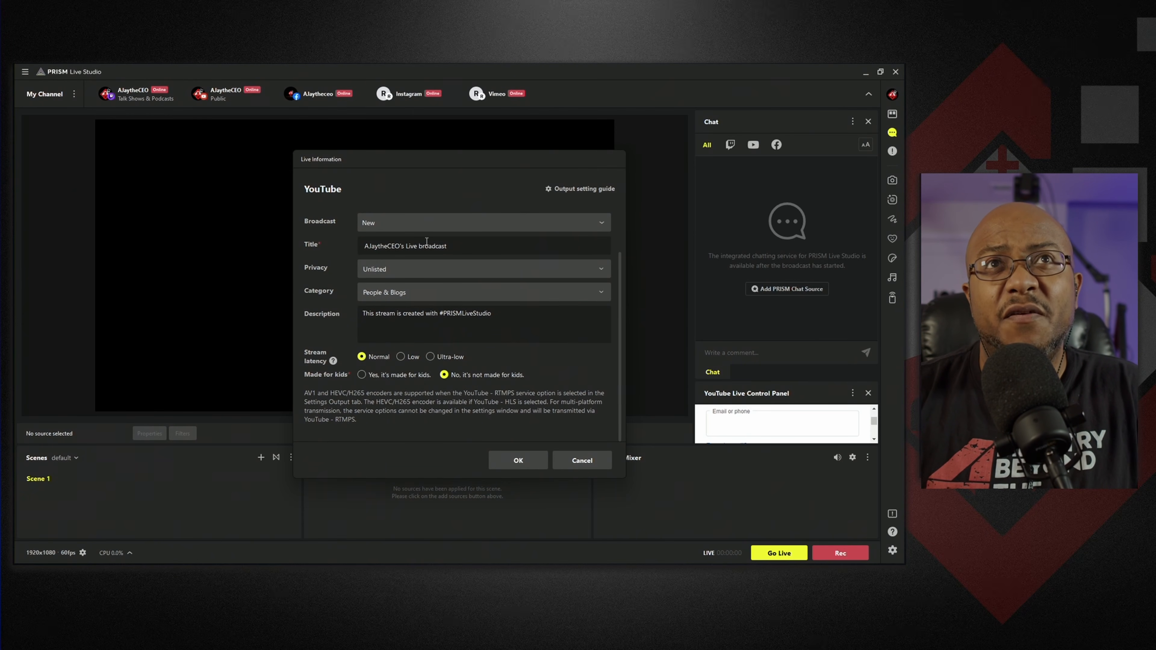
left_click(518, 460)
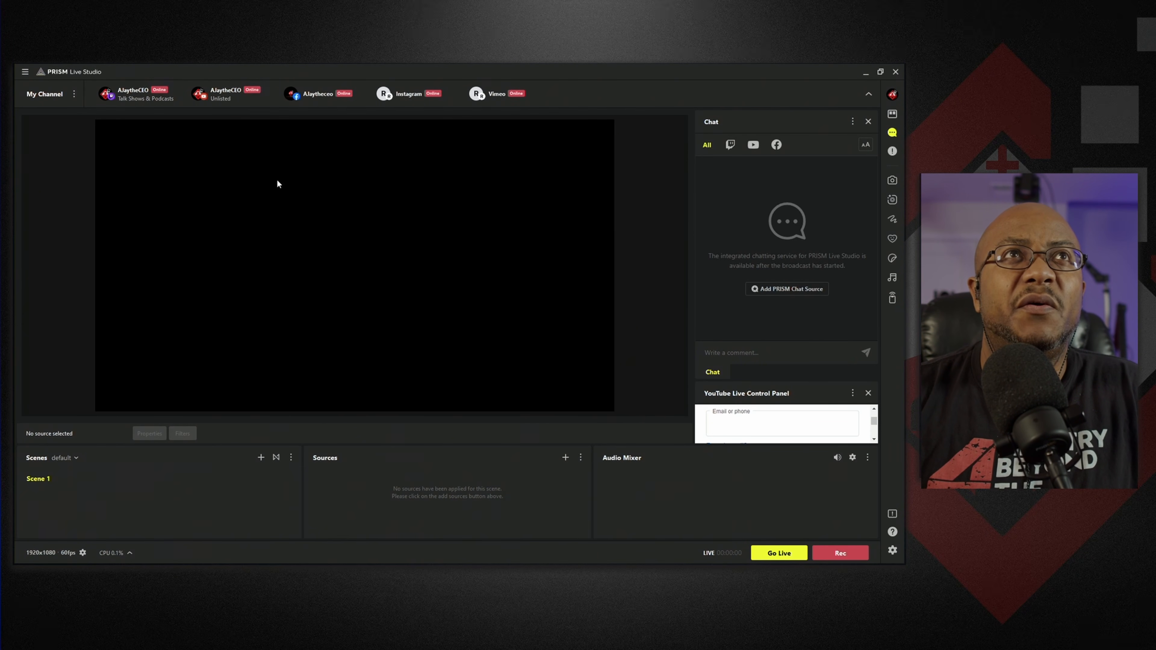
Review the Twitch channel's live information, including title, tags, stream language and content classification, and close it without changes
mouse_move(214, 98)
mouse_move(154, 98)
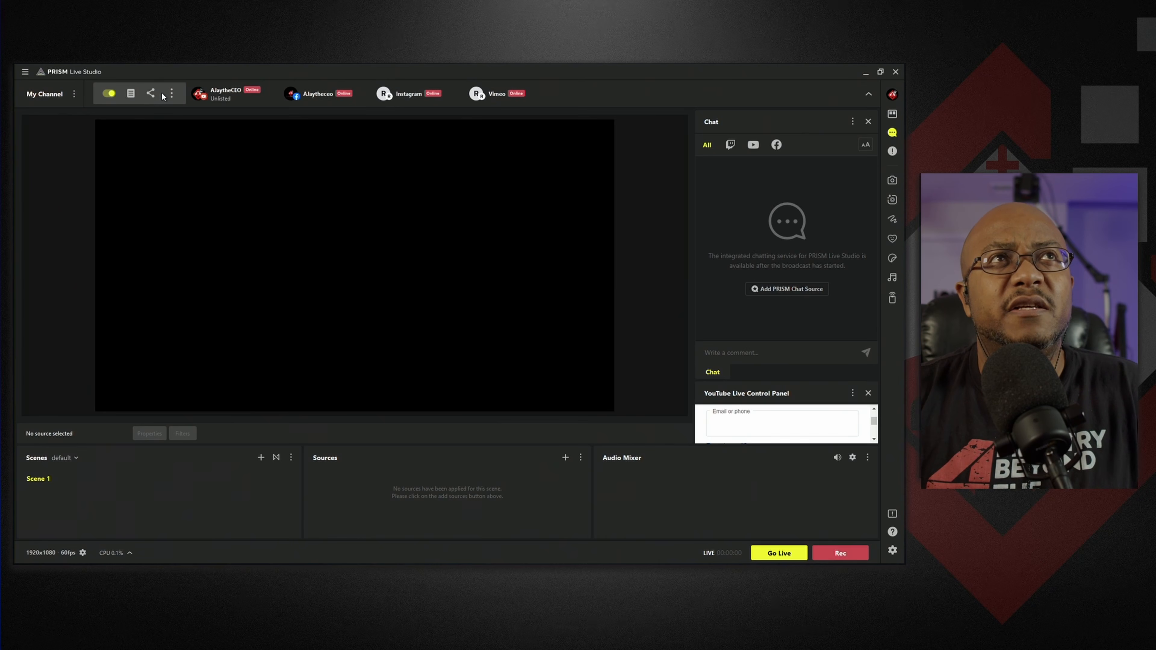
left_click(172, 96)
left_click(133, 94)
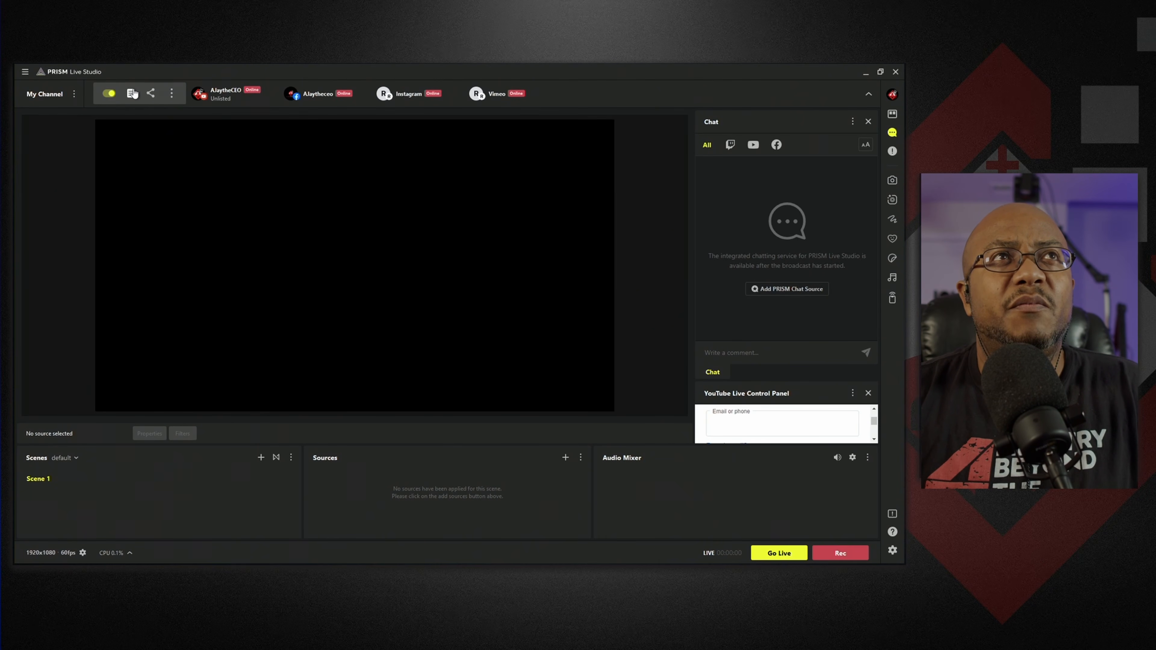
left_click(133, 93)
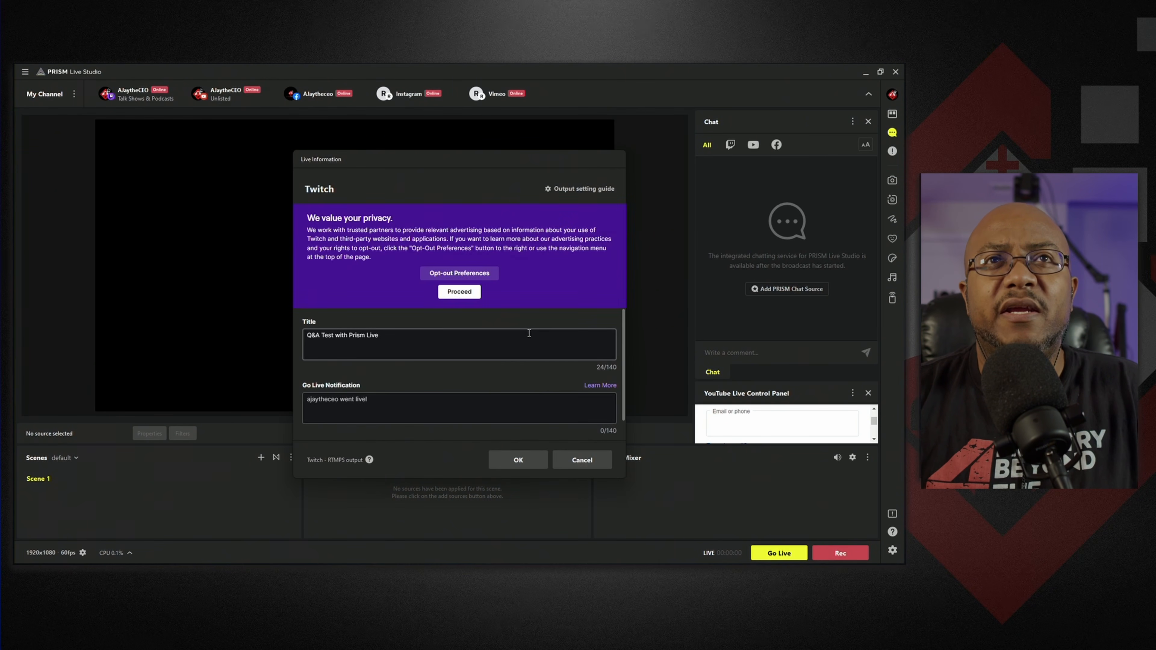
scroll(484, 379, "down", 3)
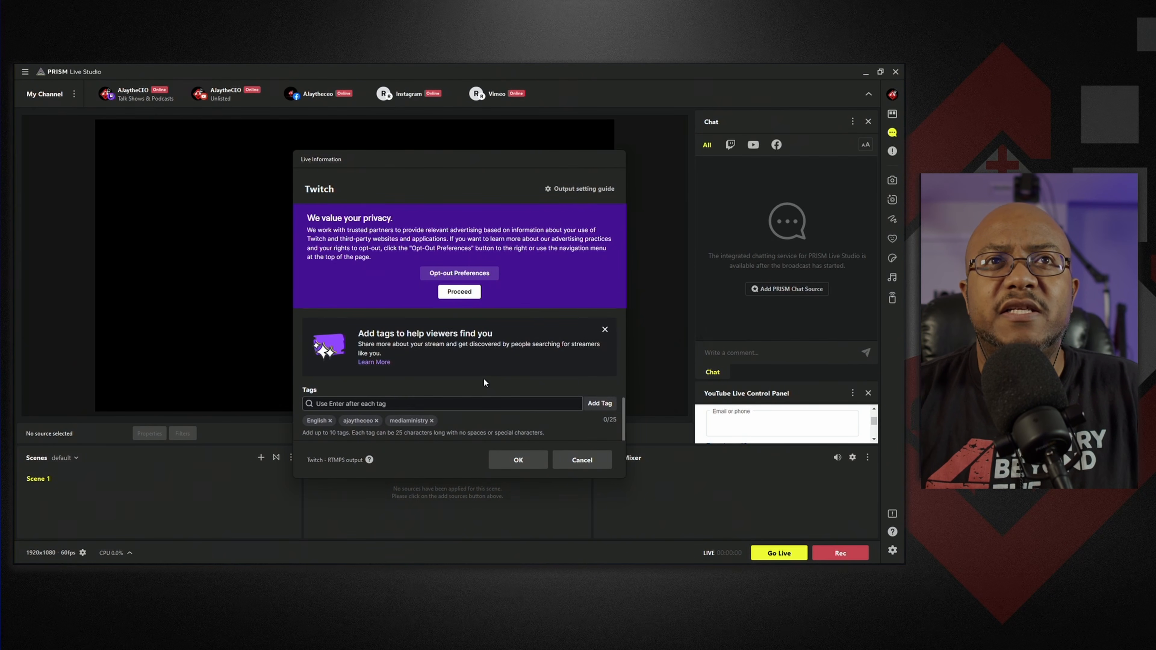
scroll(483, 379, "down", 2)
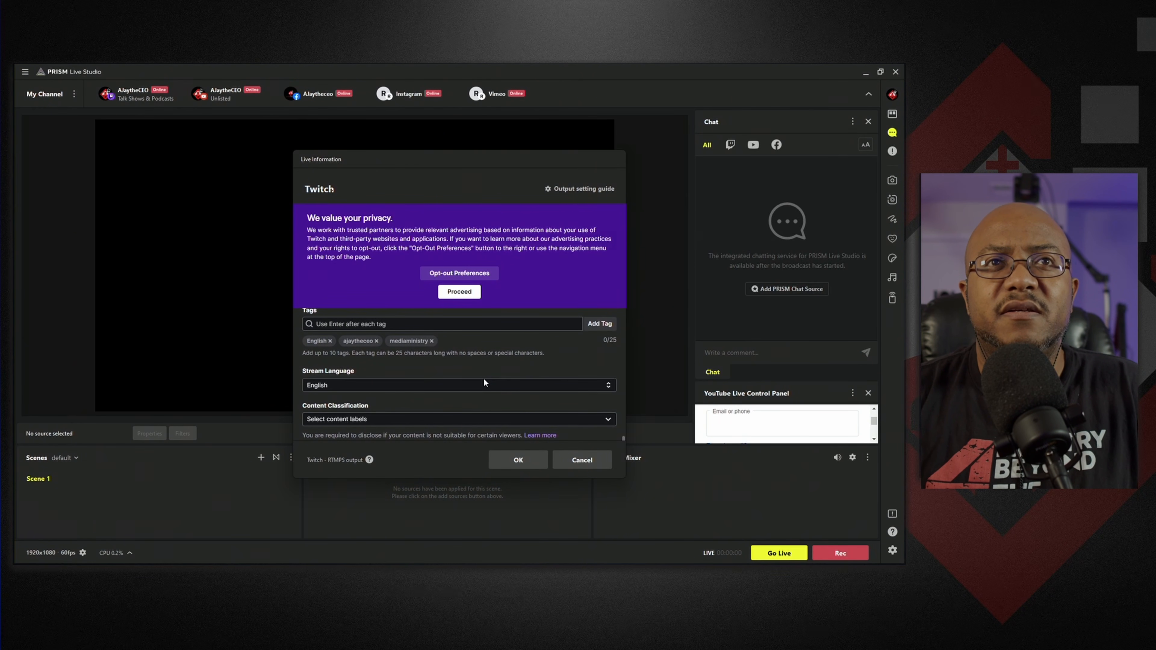
left_click(582, 460)
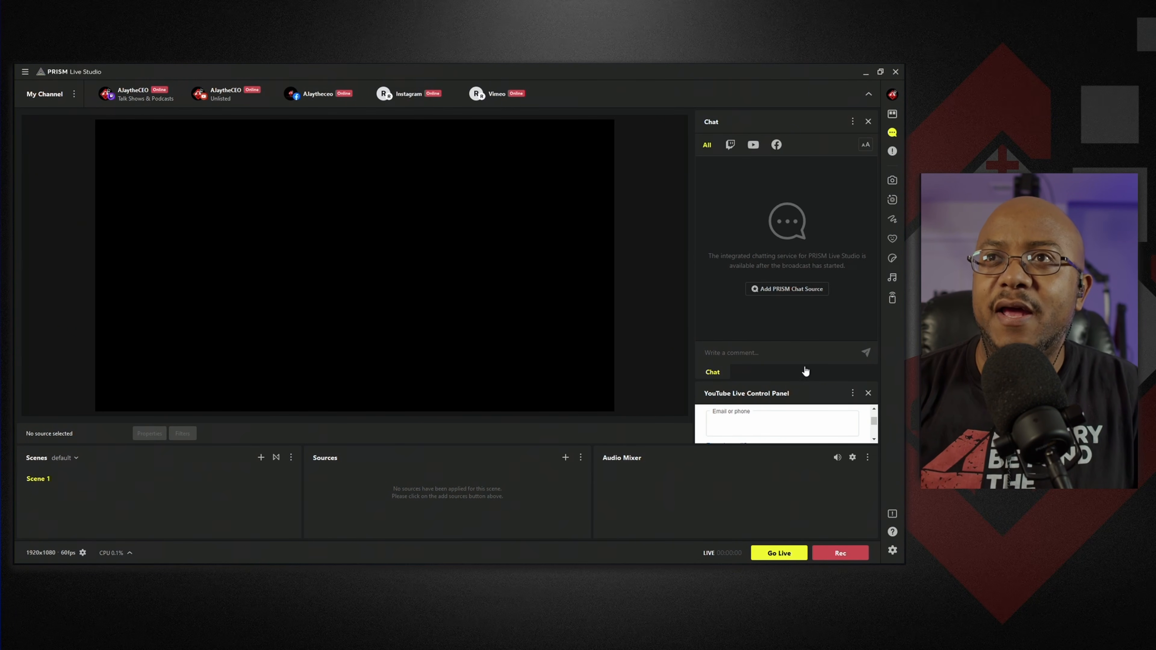
Dock the YouTube Live Control Panel in the same tab group as Chat, sign in to YouTube there, and return to Chat
left_click_drag(831, 395, 797, 253)
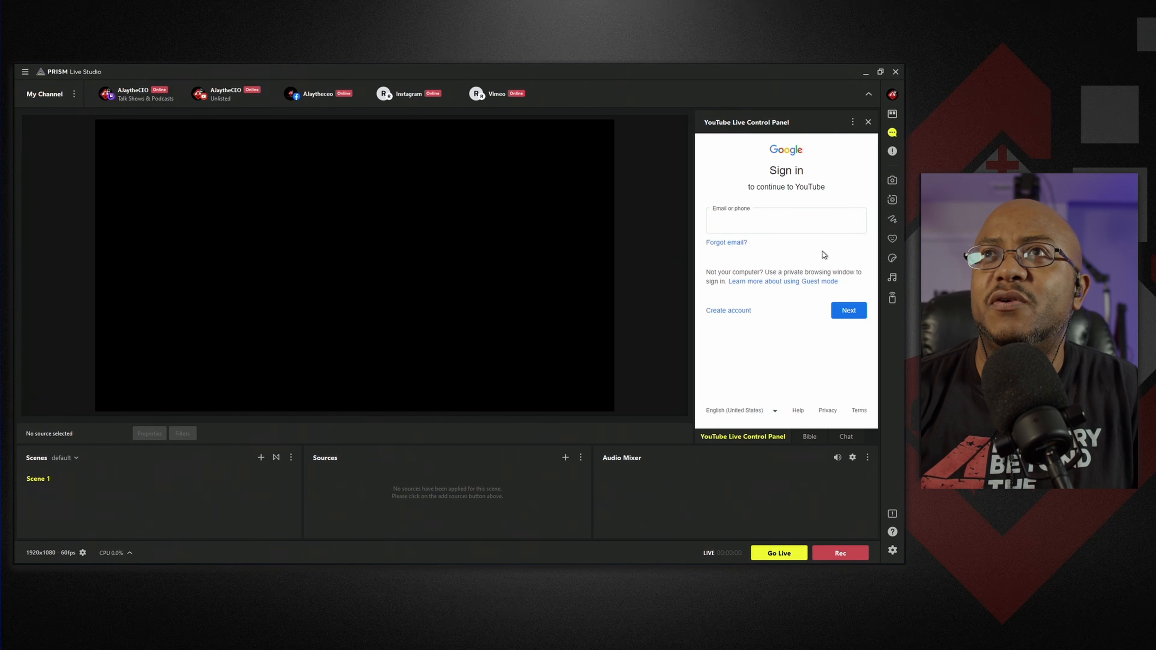
left_click(754, 218)
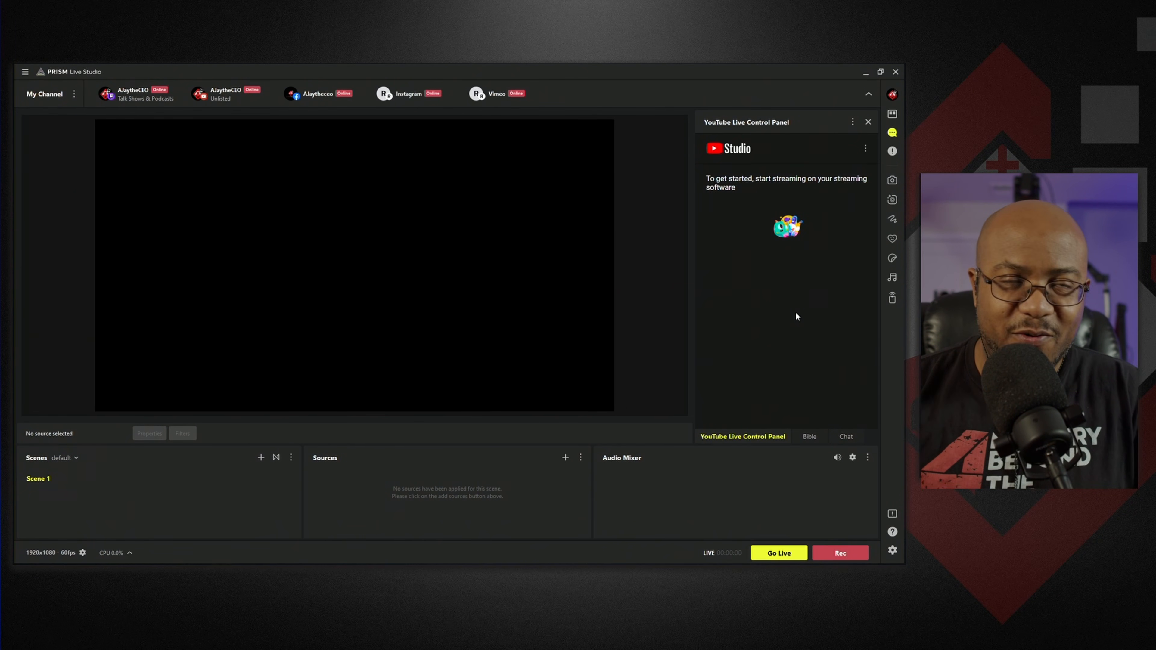
left_click(846, 436)
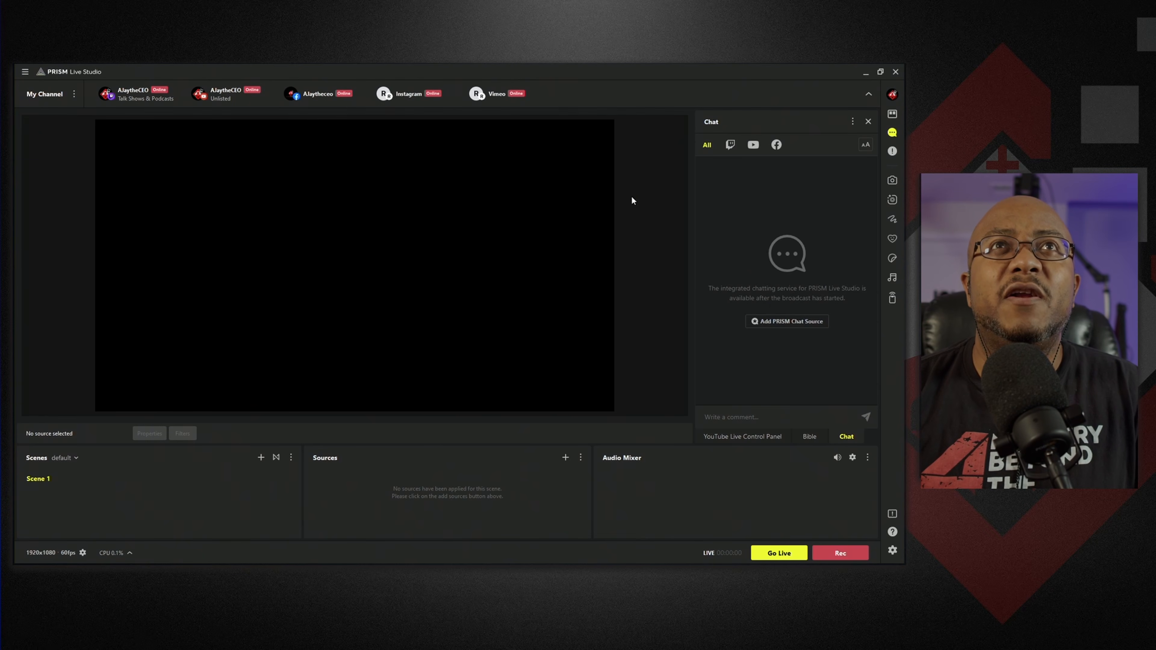
Reopen the YouTube channel's live information and set its privacy to Public
mouse_move(236, 87)
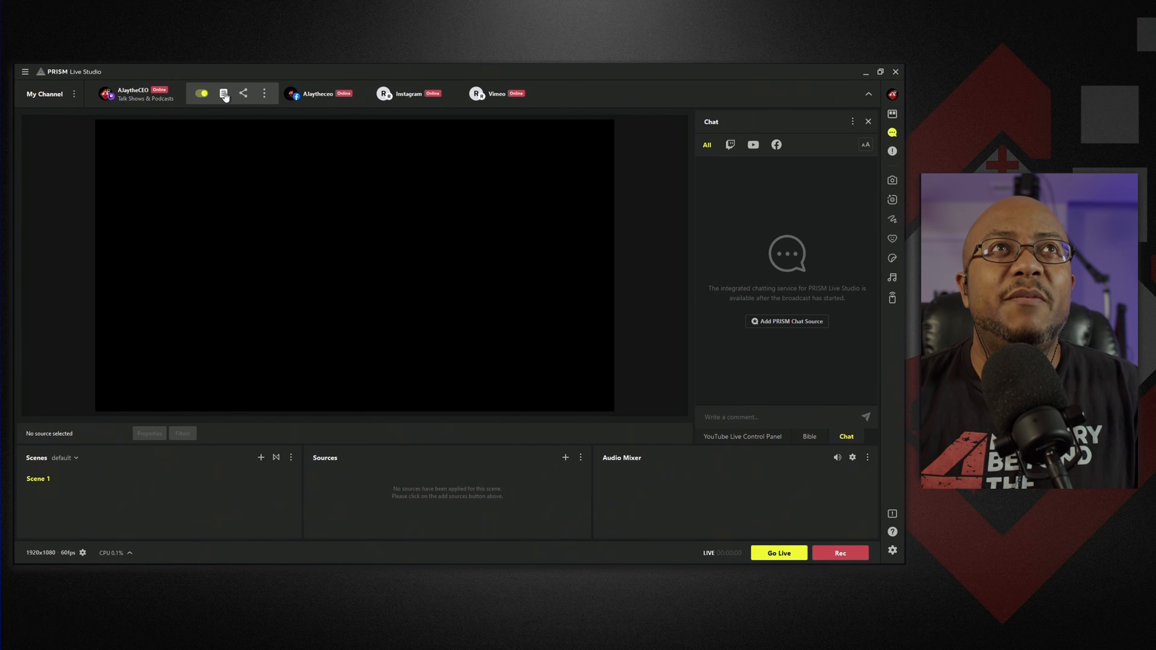
left_click(223, 93)
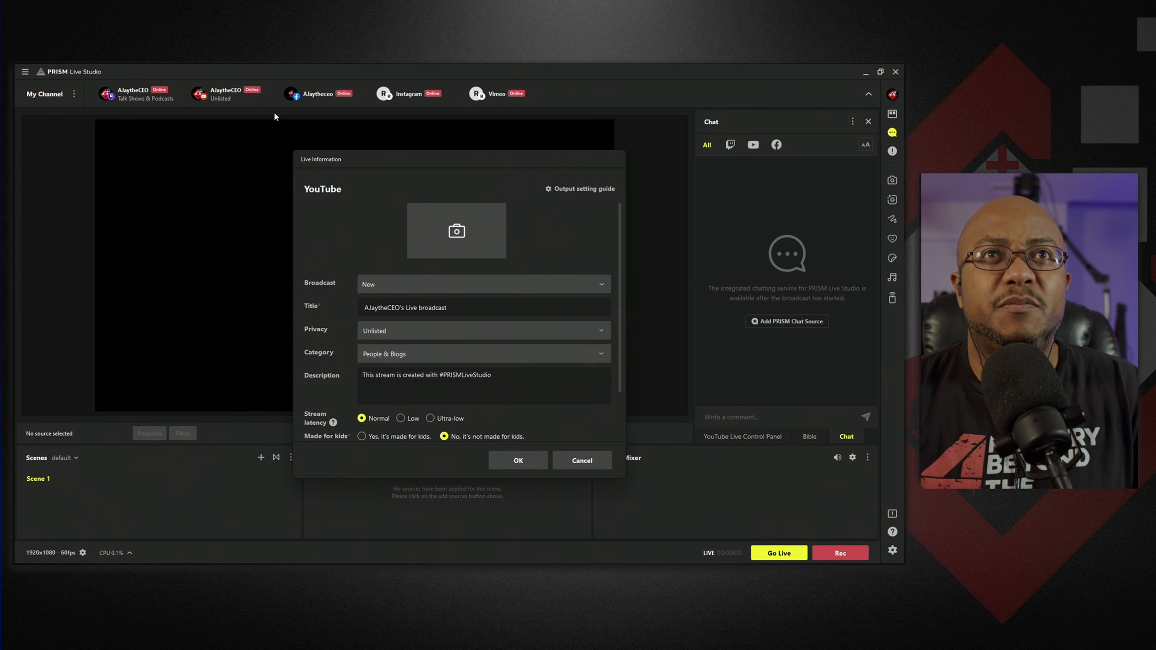
left_click(422, 331)
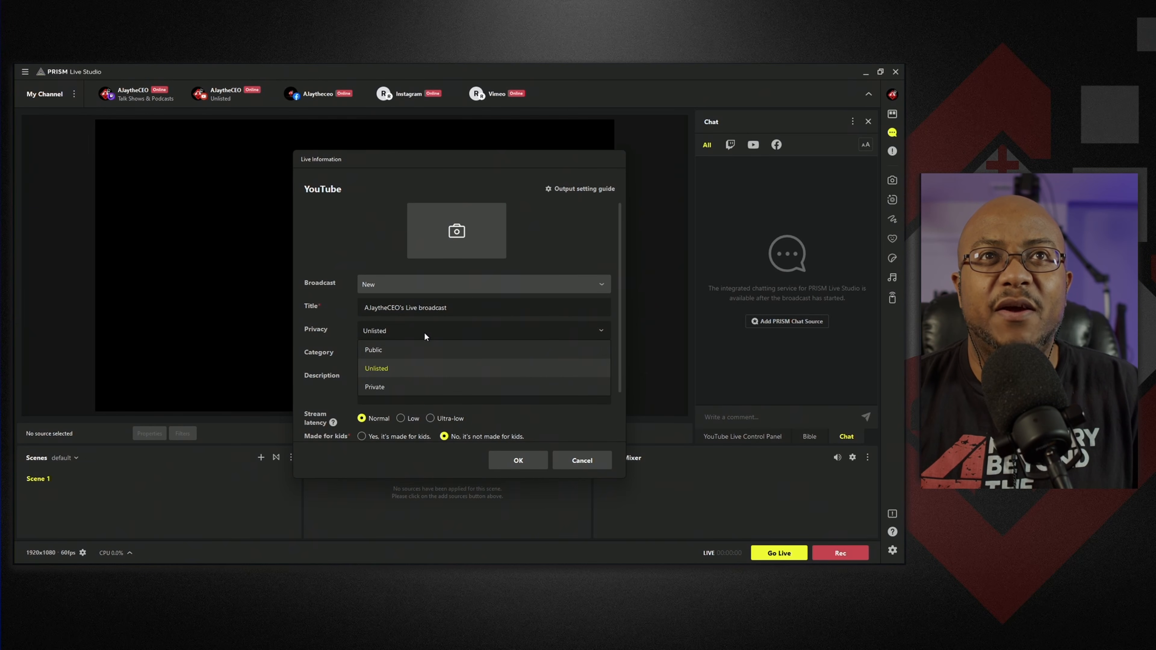
left_click(410, 351)
Title the YouTube broadcast "PrismLiveStudio Livestream Test", copy that title, and confirm the live information
left_click(456, 309)
key("ctrl+a")
type("Prism")
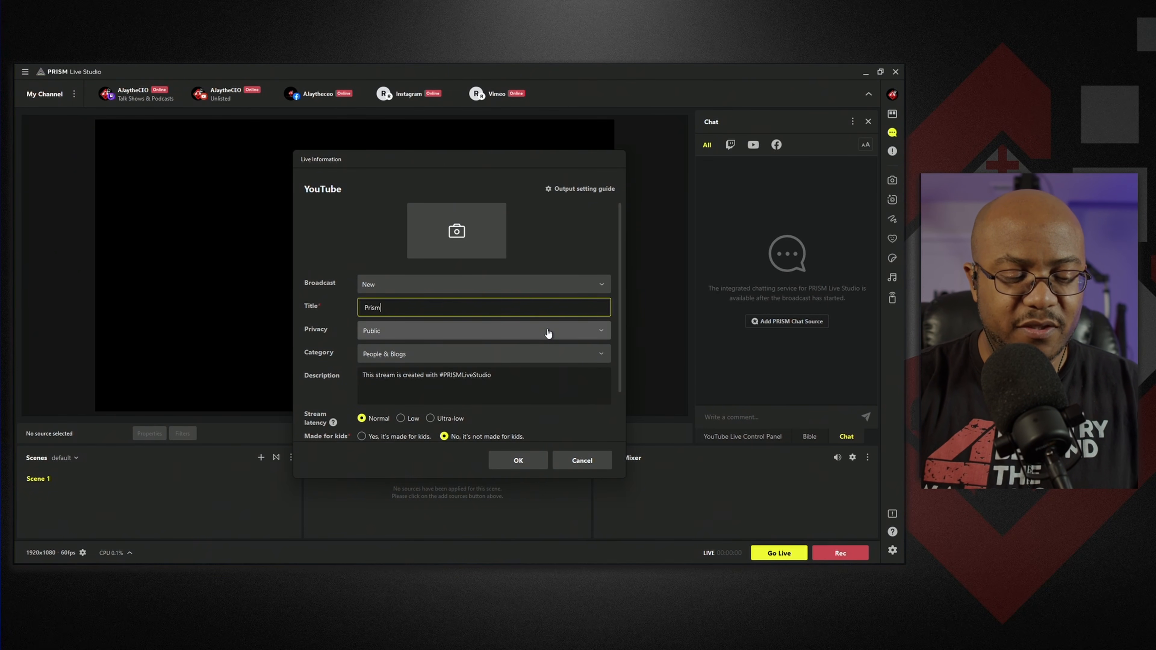
type("LiveStudio")
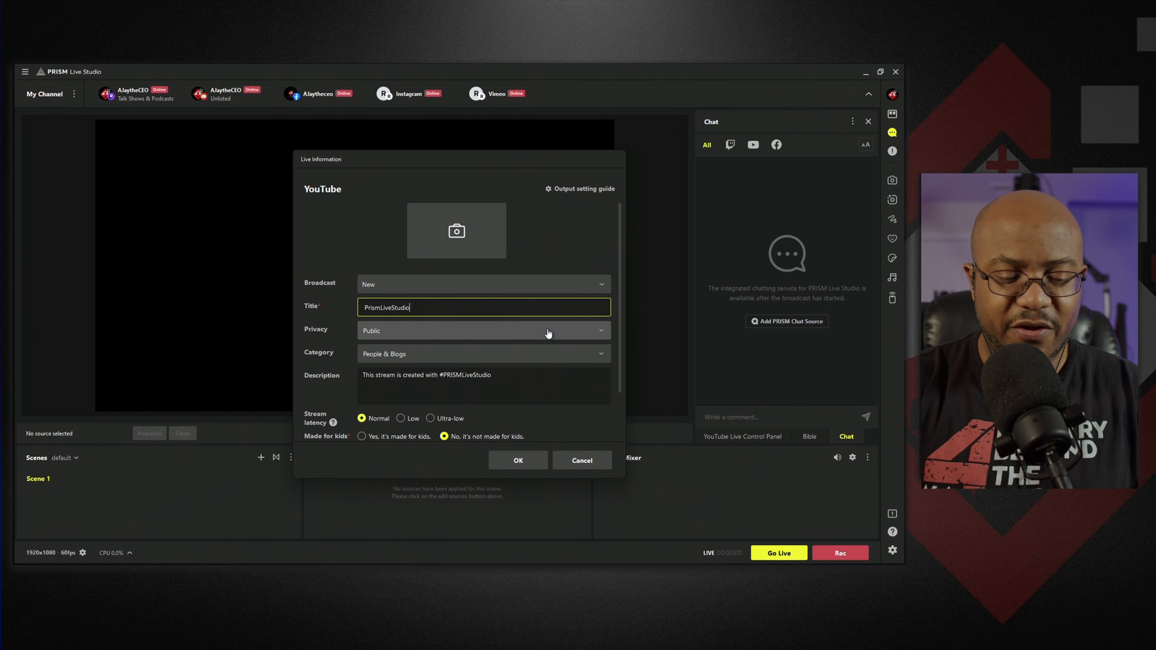
type(" Livestrea")
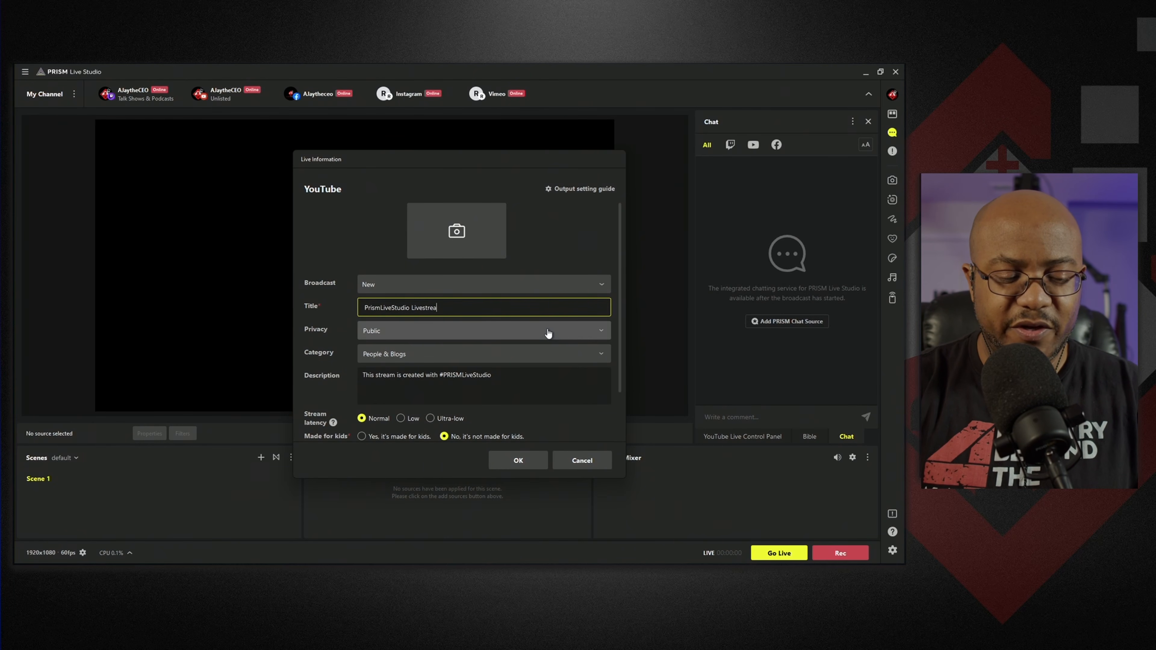
type("m Test")
key("ctrl+a")
key("ctrl+c")
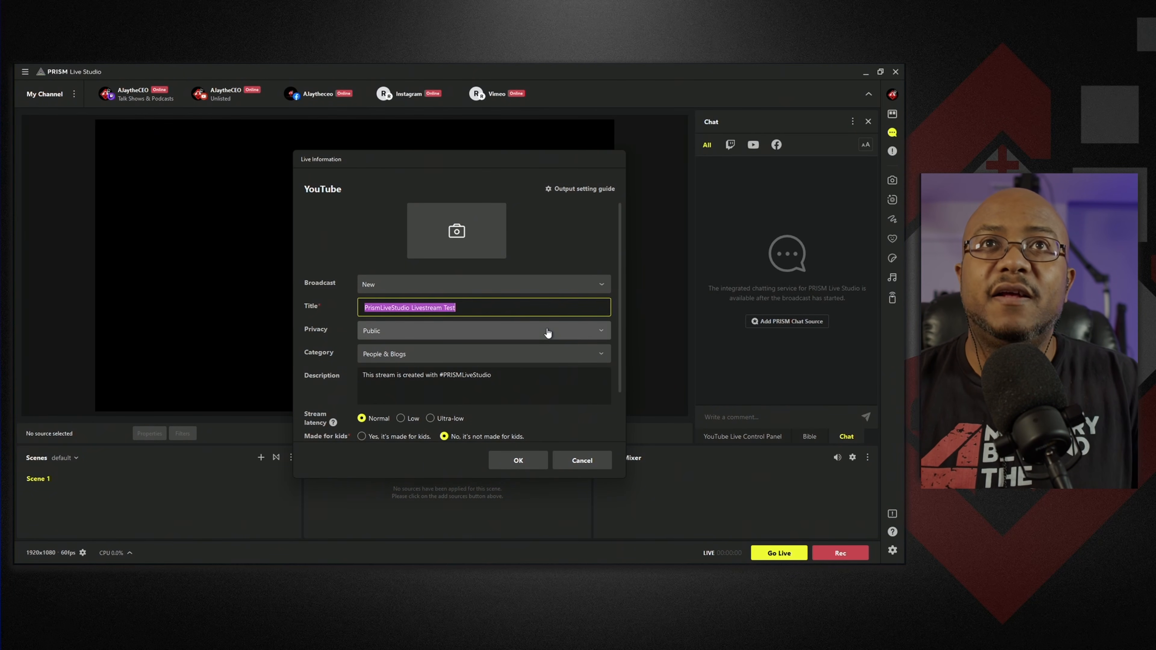
left_click(519, 460)
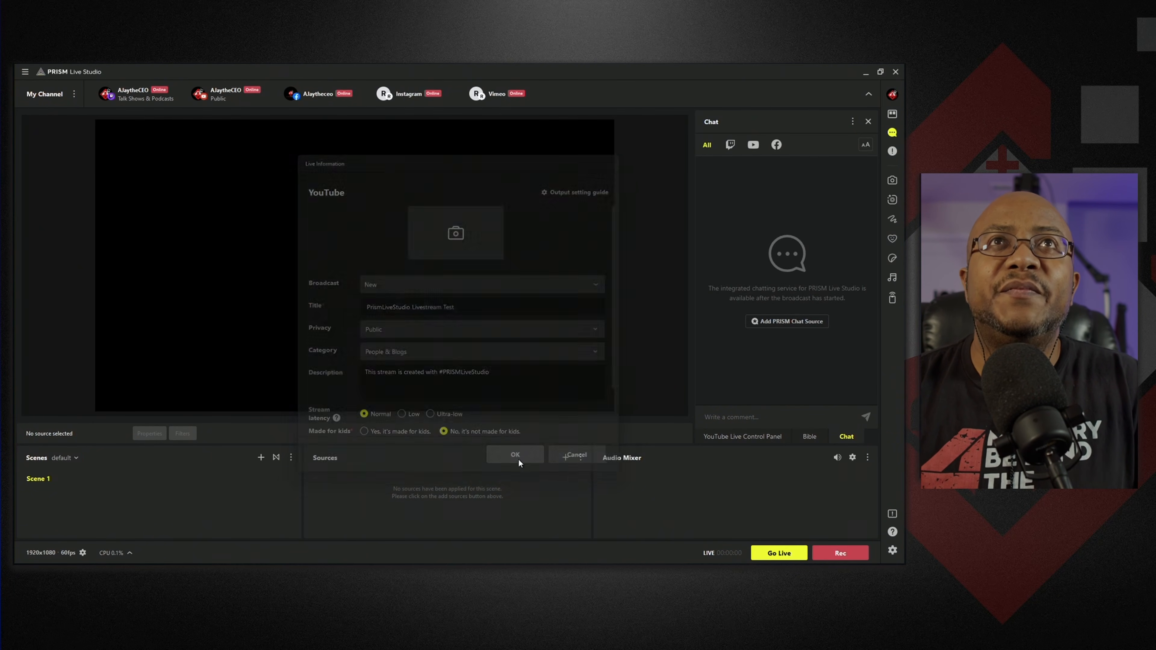
Paste "PrismLiveStudio Livestream Test" as the title in the Facebook channel's live information and confirm it
mouse_move(302, 101)
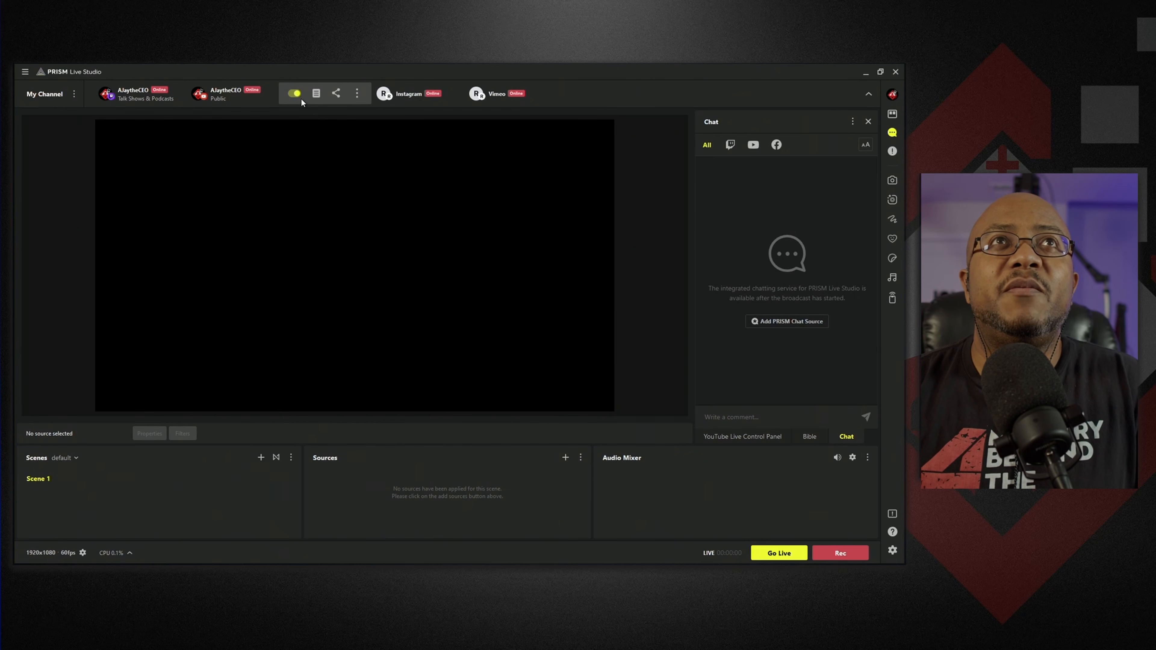
left_click(317, 95)
left_click(410, 236)
key("ctrl+v")
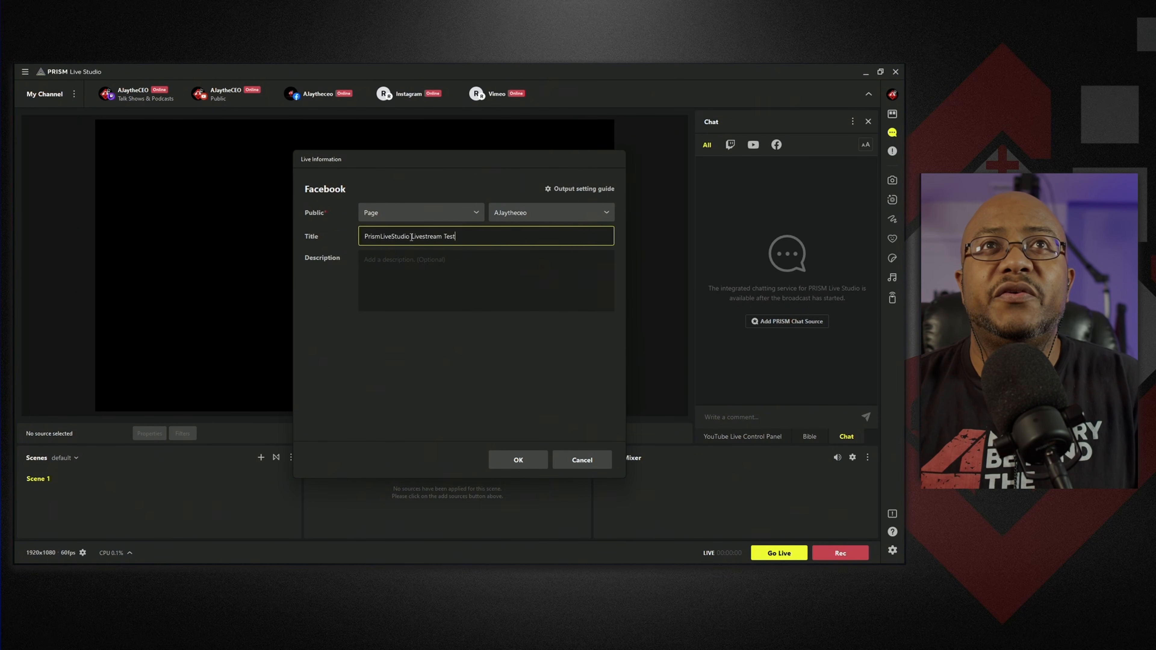
left_click(530, 461)
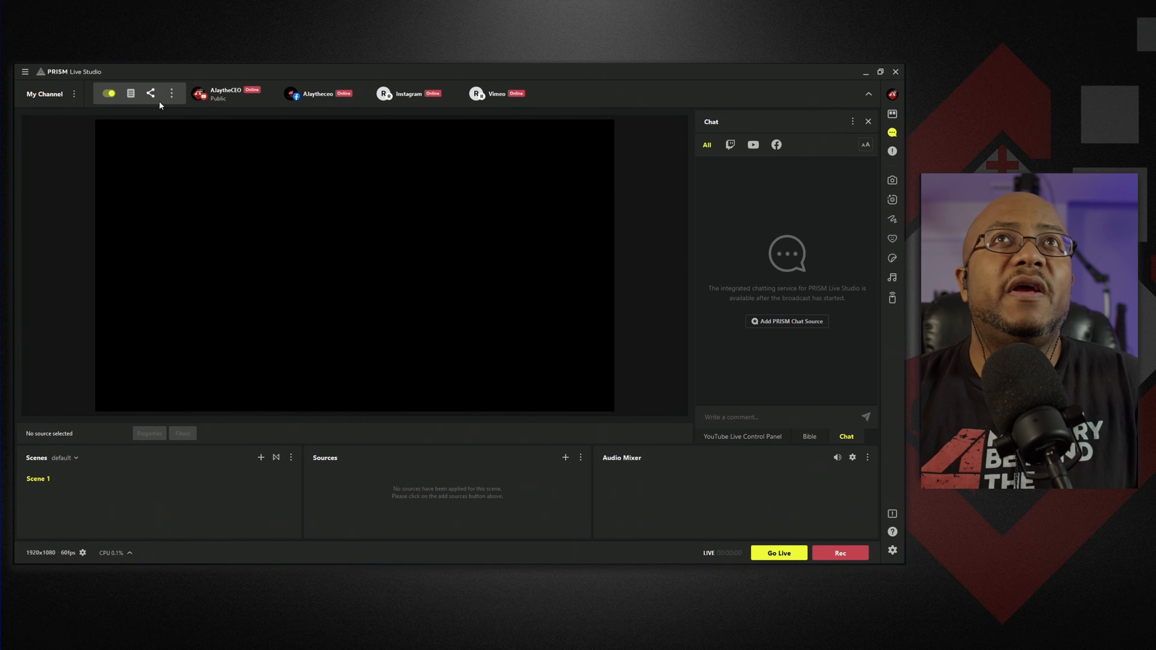
Add a new Video Capture Device source named ATEM to Scene 1
mouse_move(522, 105)
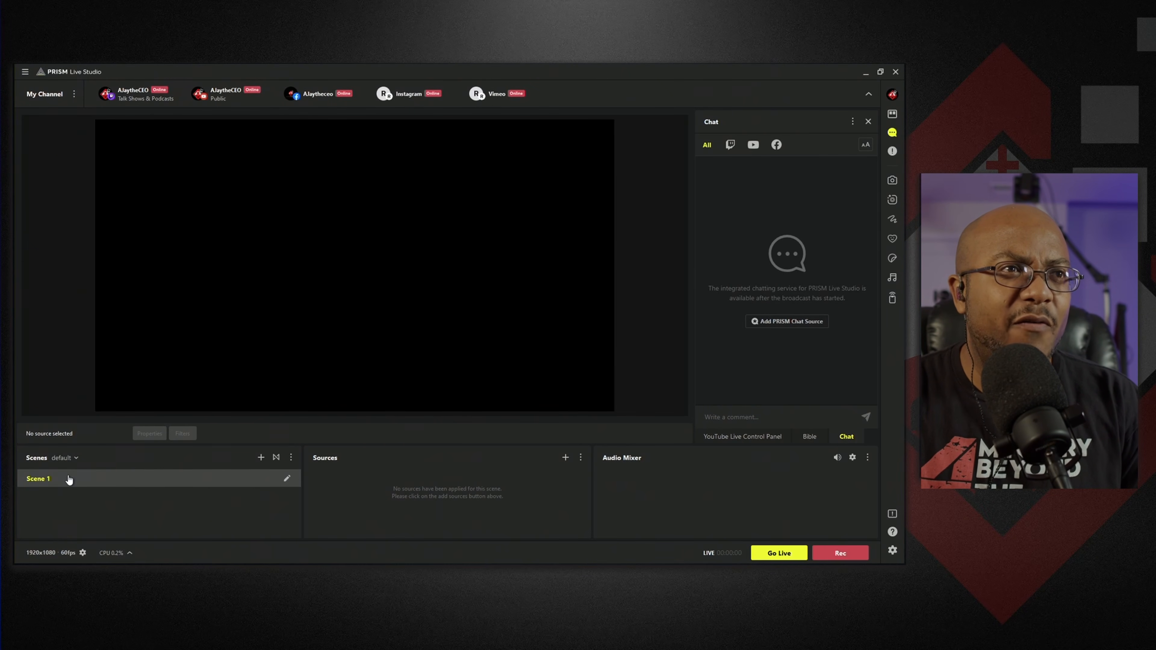
left_click(565, 459)
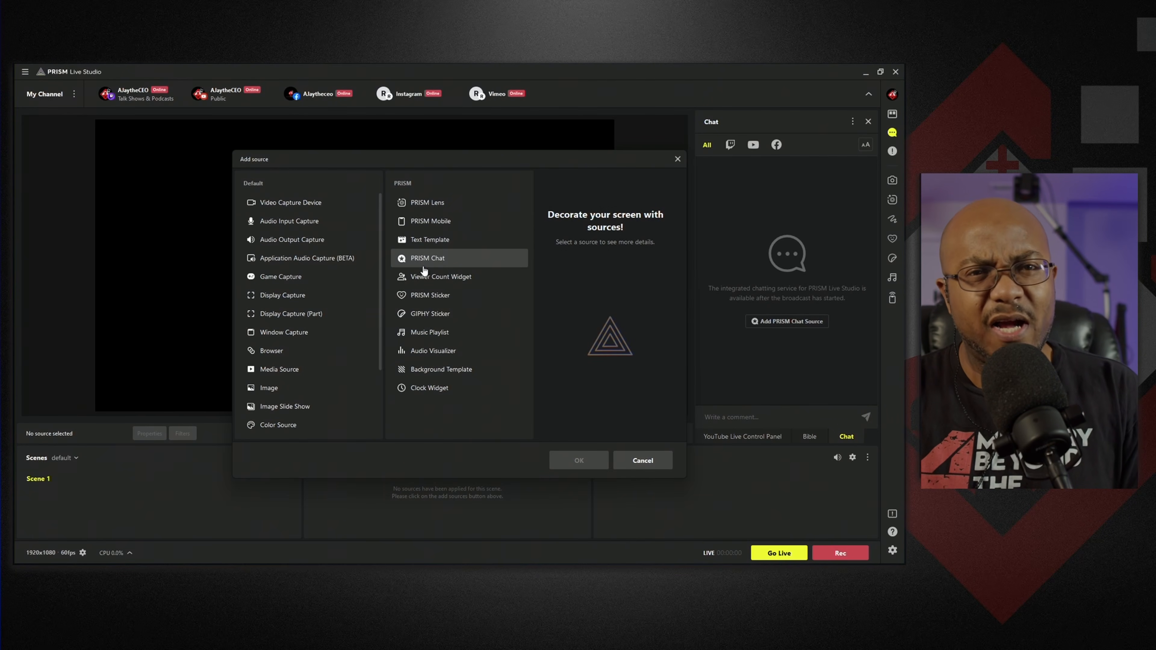
left_click(286, 204)
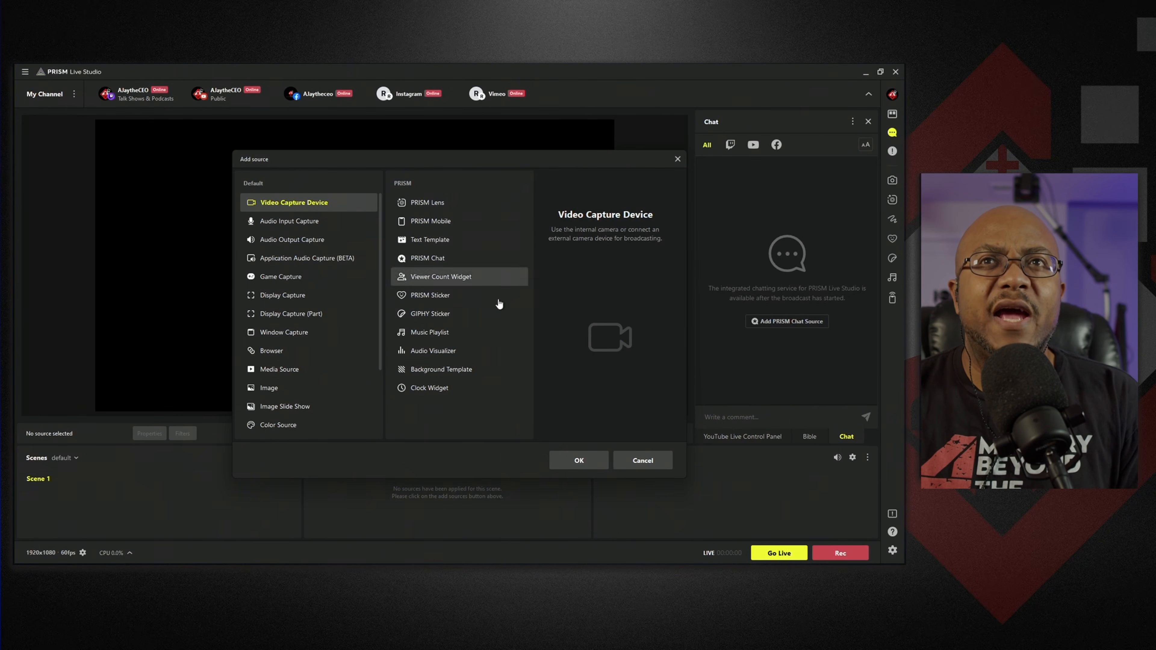
left_click(579, 461)
type("ATEM")
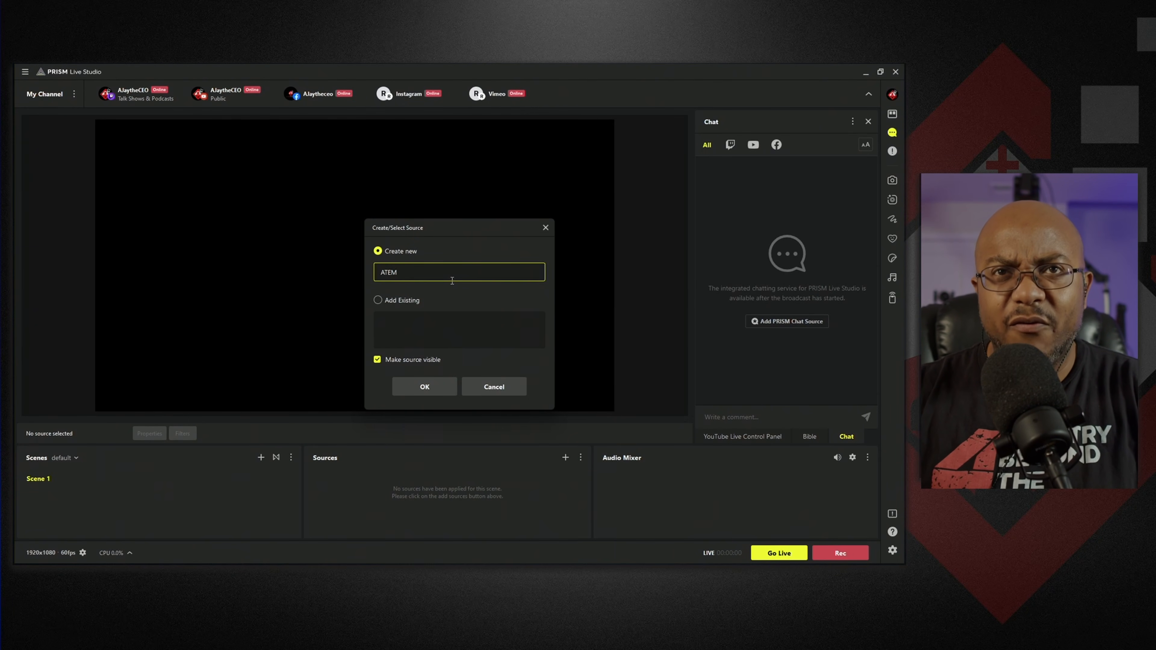
key("Return")
Set the ATEM source's capture device to Blackmagic Design
left_click(541, 284)
left_click(538, 281)
left_click(584, 282)
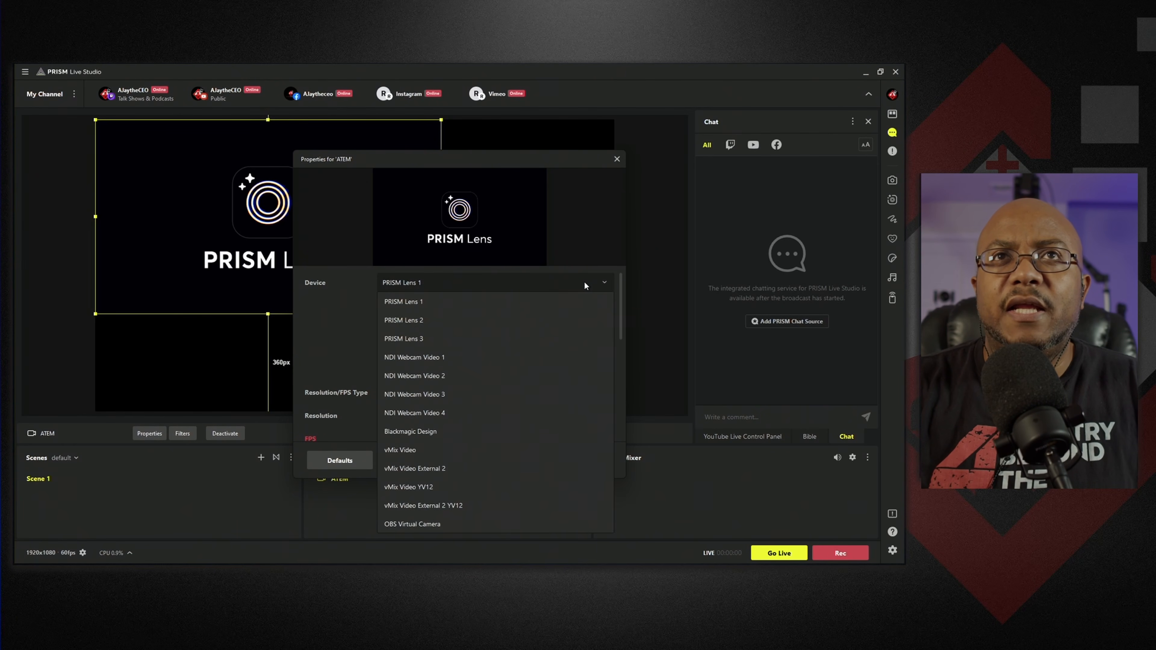
left_click(437, 431)
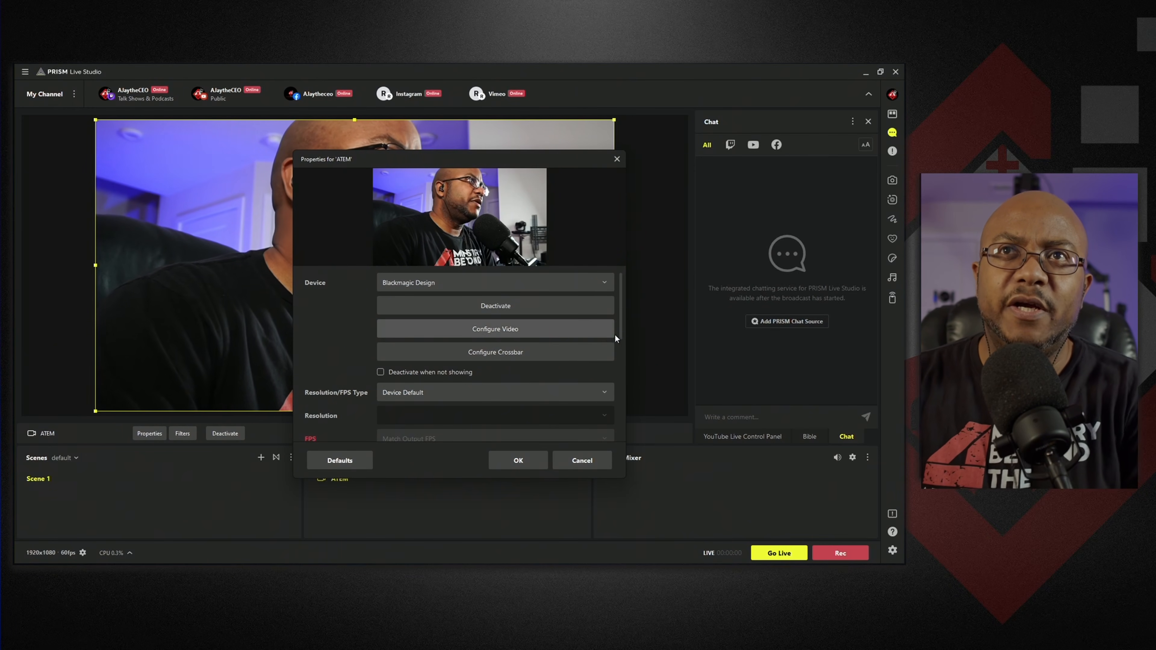
Enable a custom audio device for the ATEM source, confirm its properties, and lock the source in place
left_click_drag(621, 333, 627, 432)
left_click(380, 383)
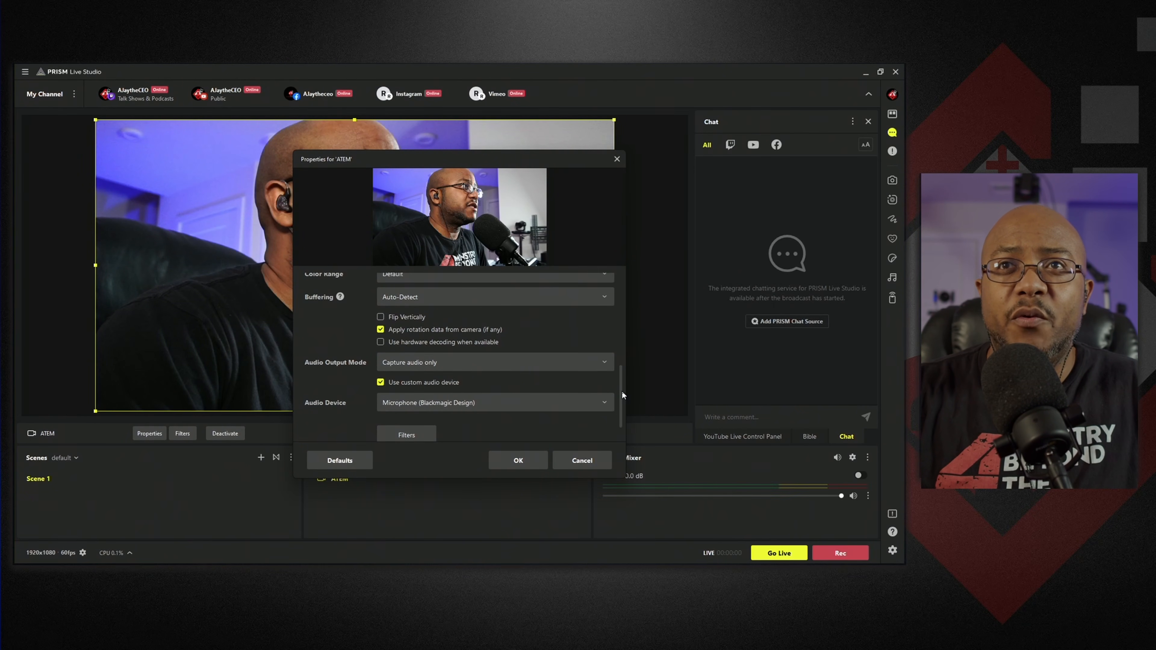
left_click_drag(623, 394, 621, 407)
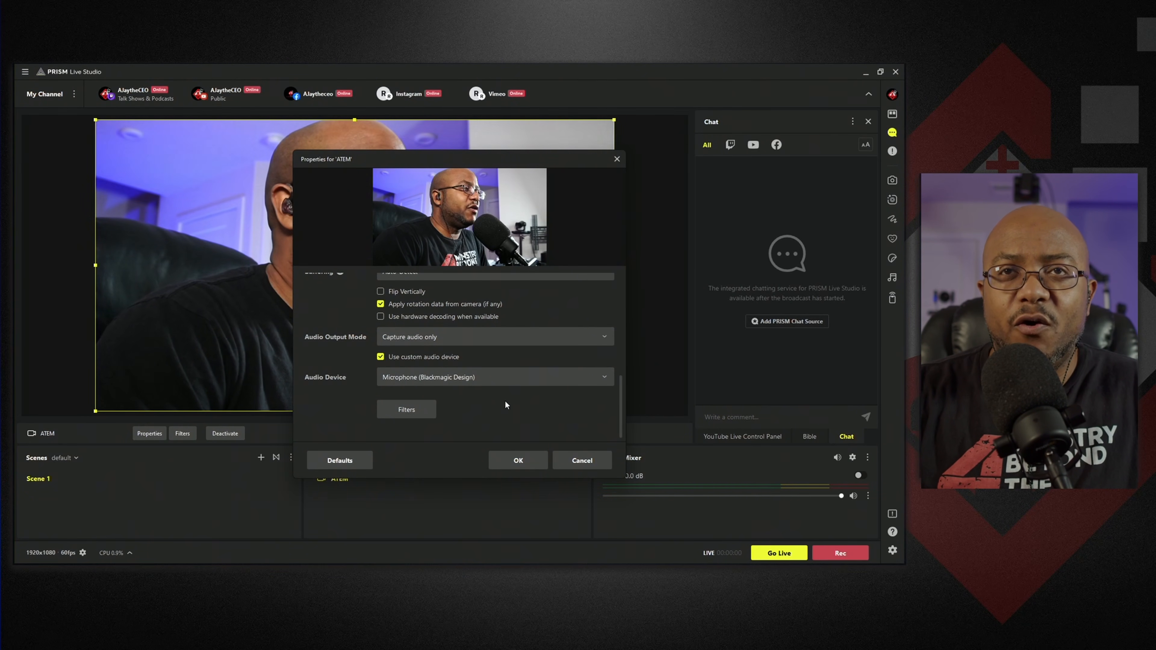
left_click(522, 466)
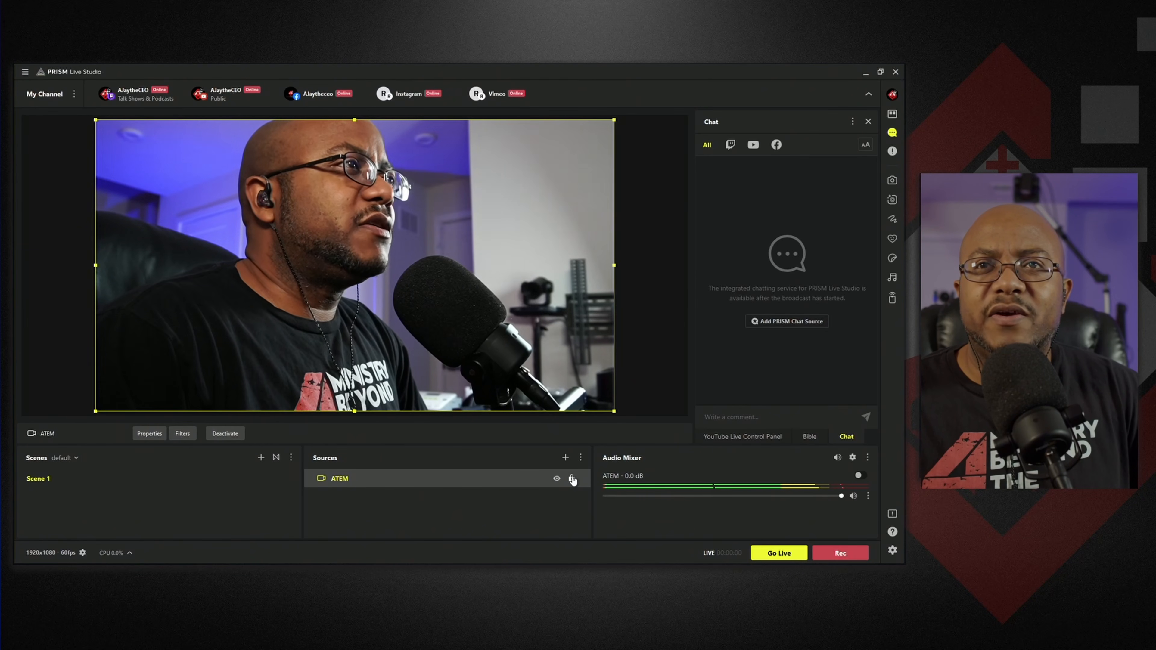
left_click(571, 479)
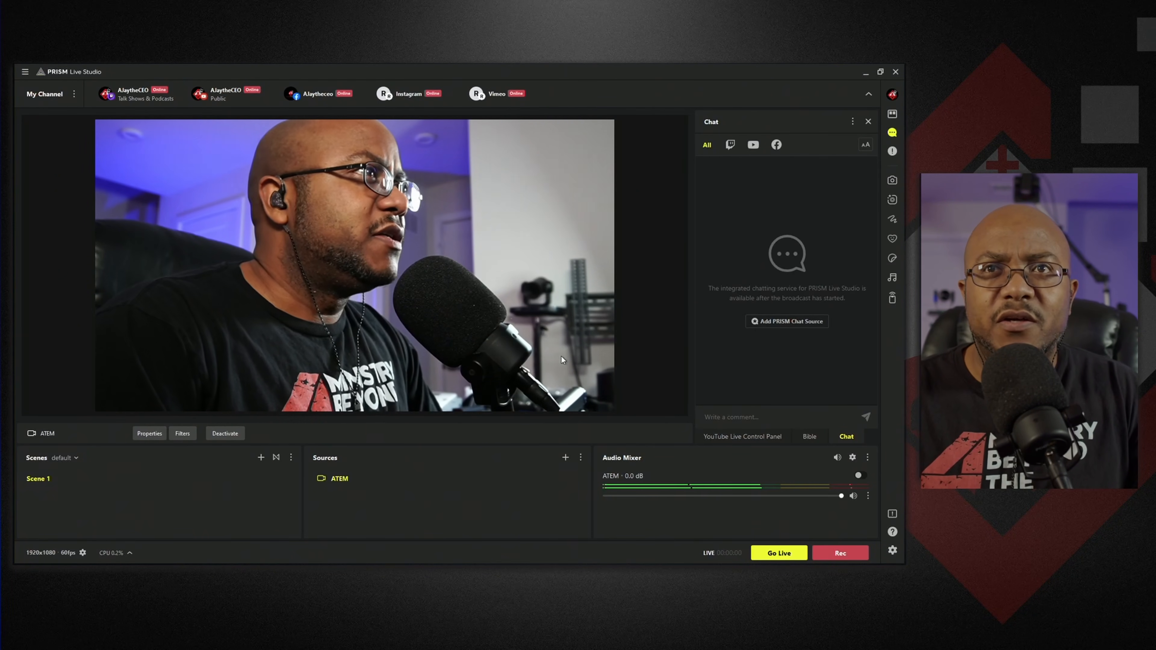
Add a new Text Template source to Scene 1 with its default name
left_click(565, 458)
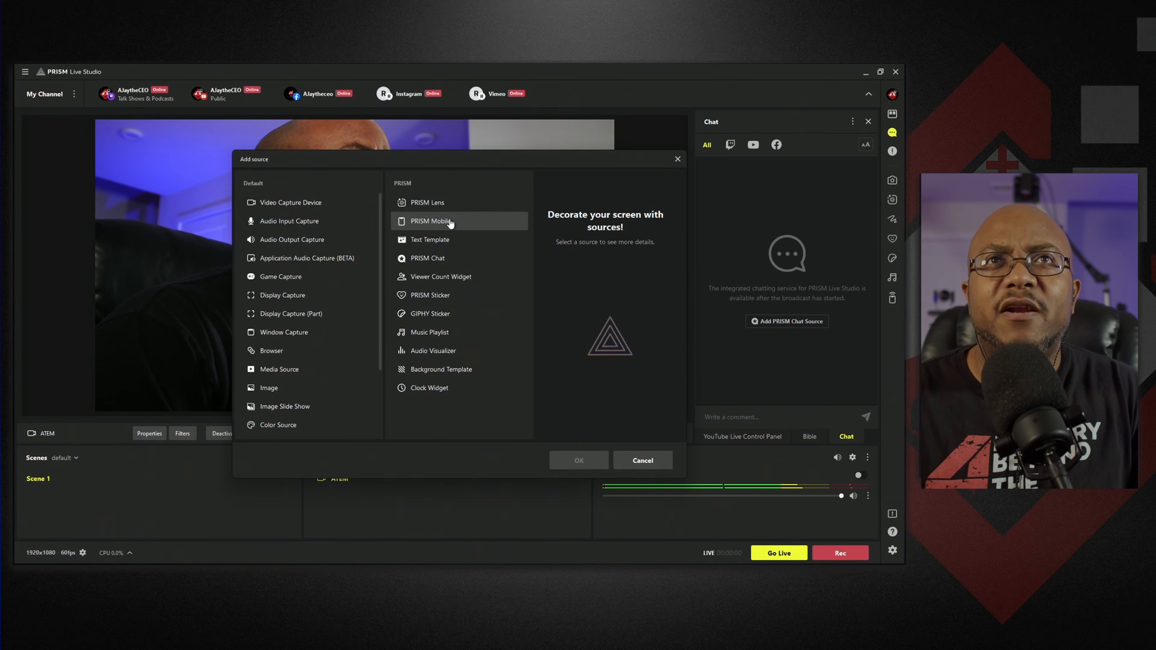
left_click(446, 245)
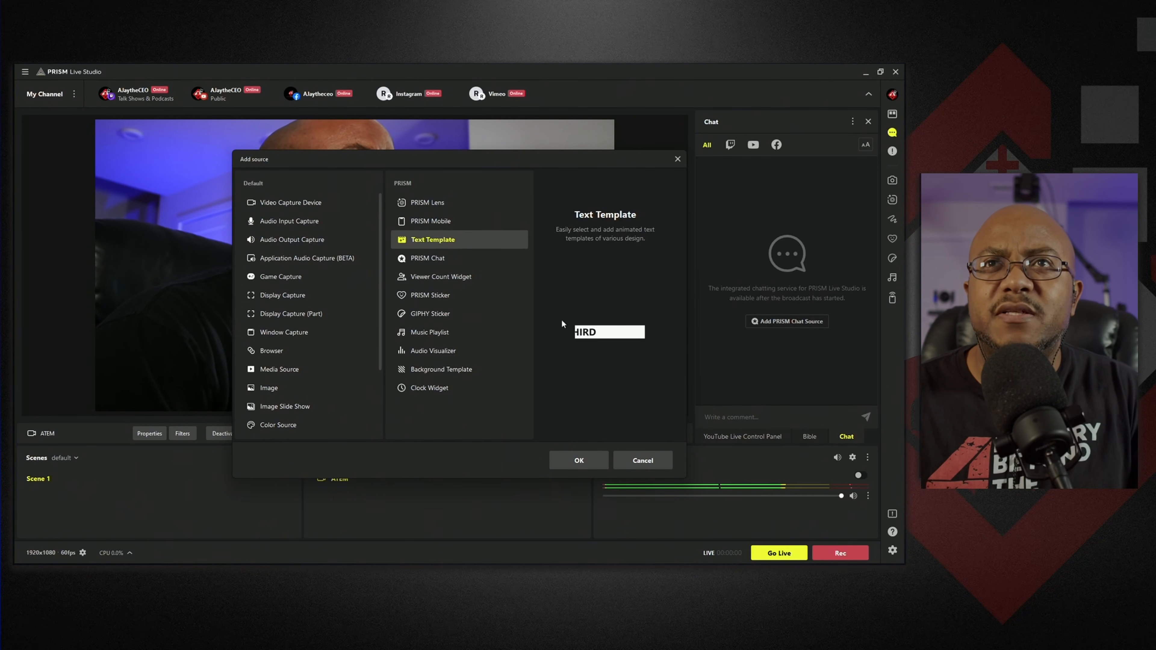
left_click(578, 461)
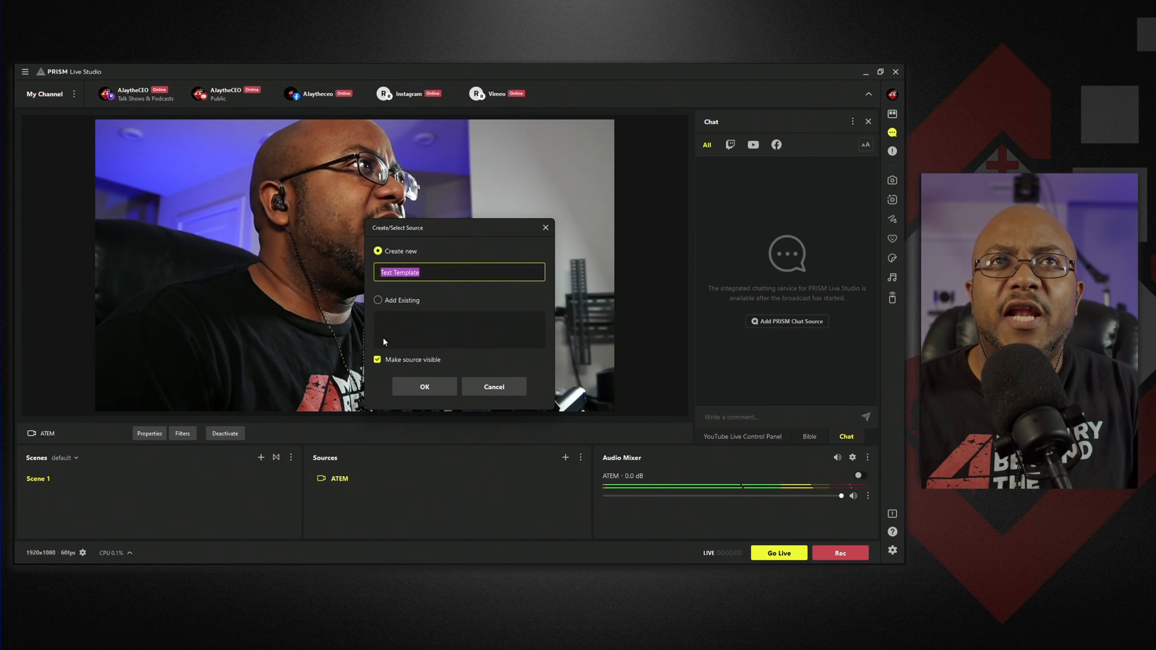
left_click(425, 386)
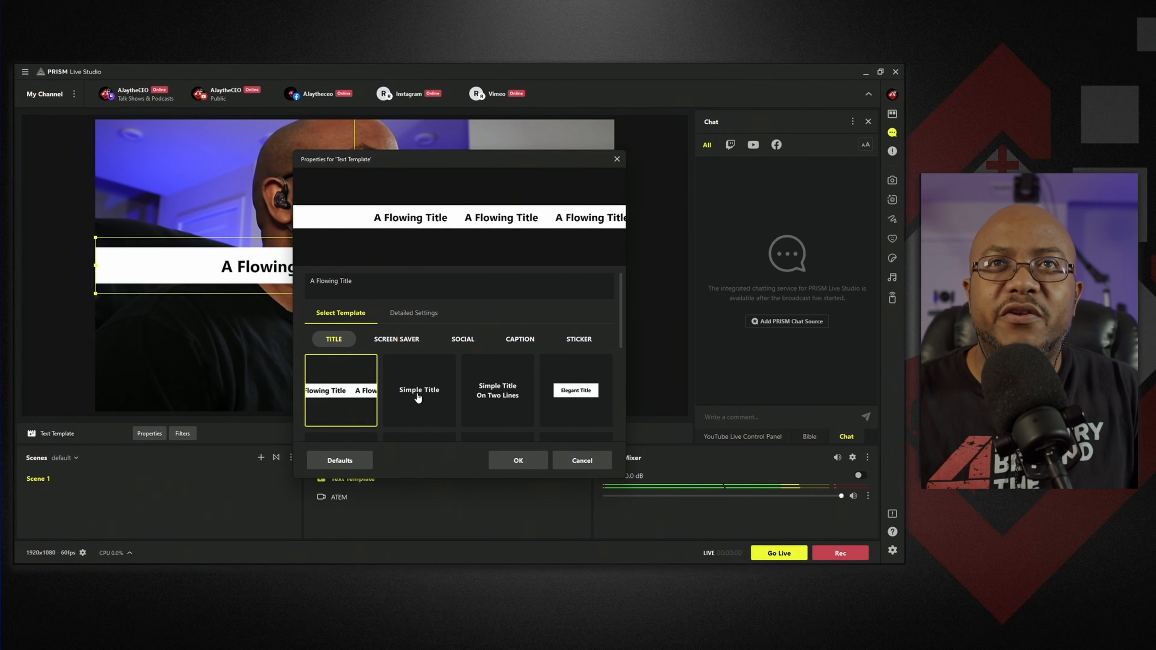
Try the Stream Starting Soon and Be Right Back screen saver templates on the text source
left_click(396, 337)
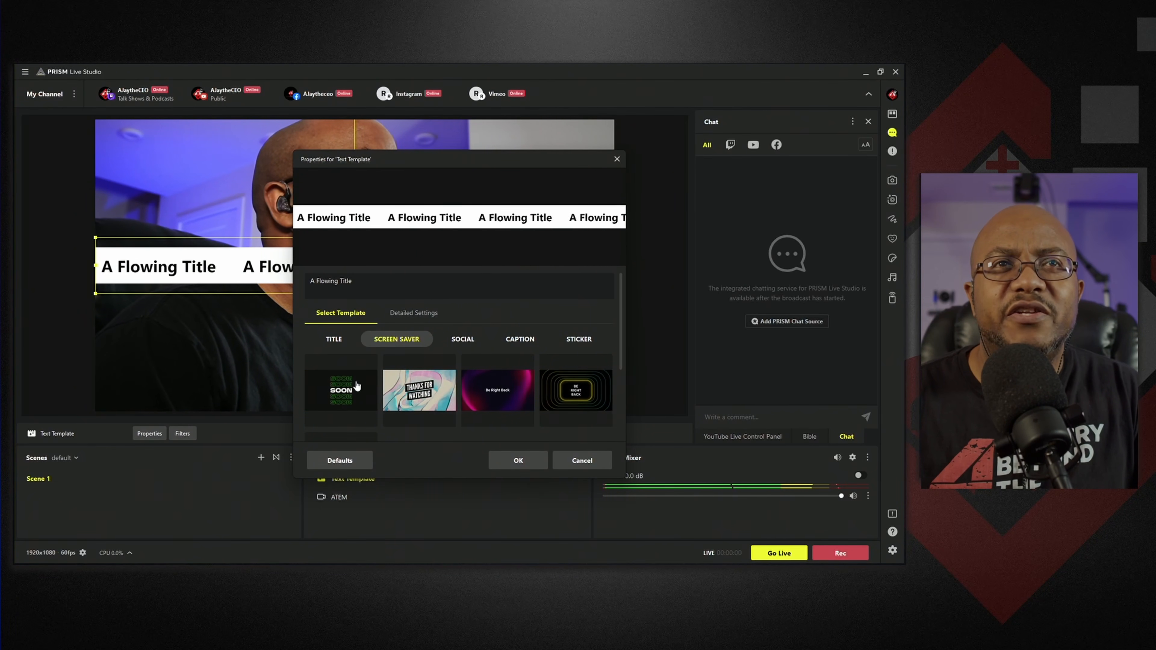
left_click(354, 394)
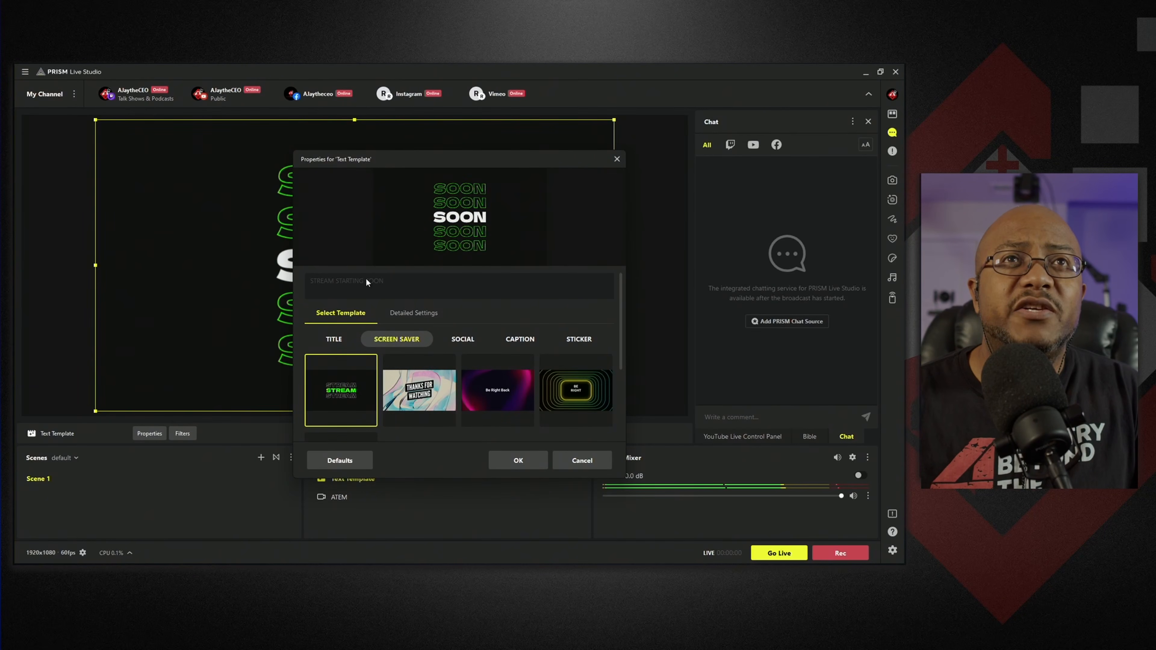
left_click(398, 314)
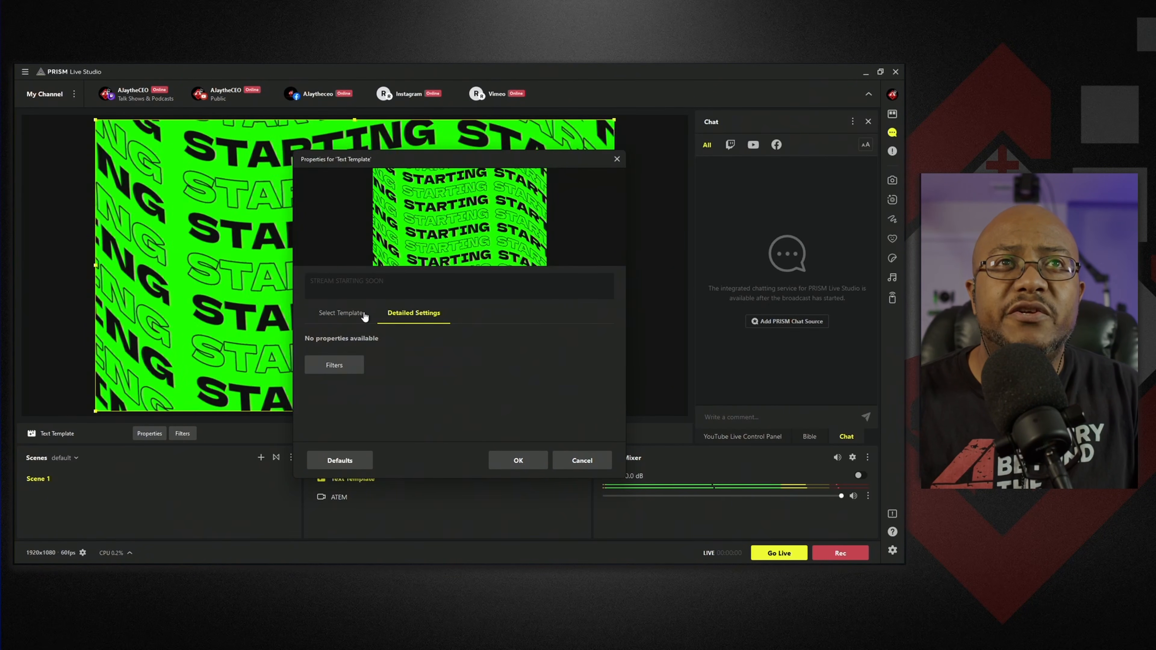
left_click(341, 313)
scroll(507, 386, "down", 3)
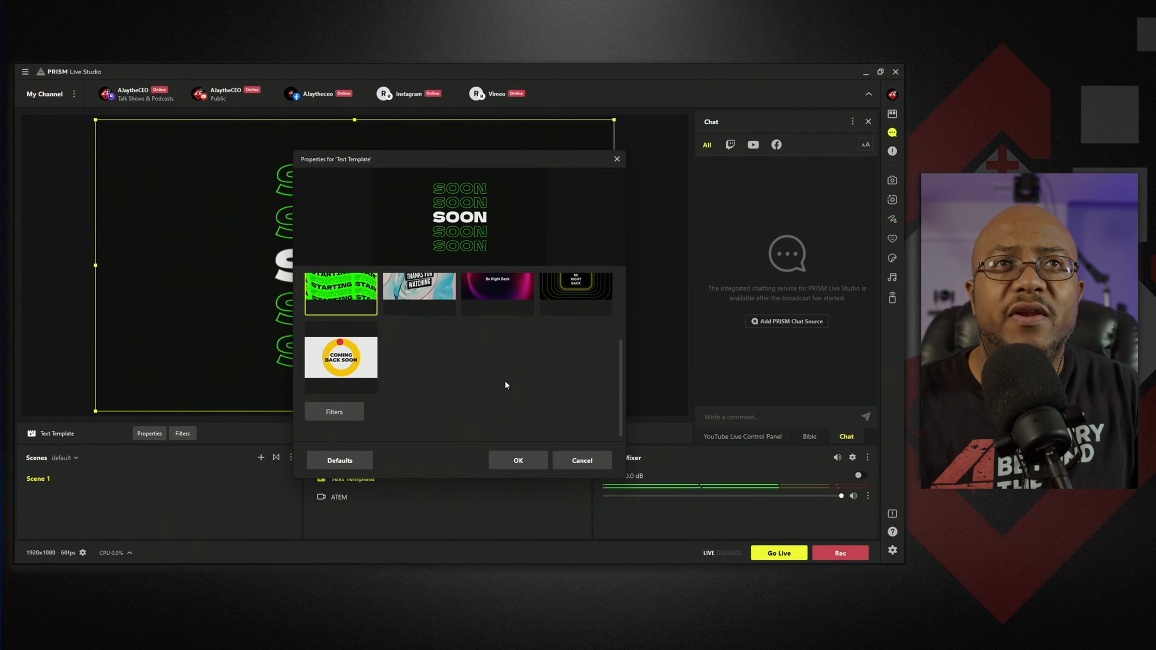
scroll(503, 380, "up", 3)
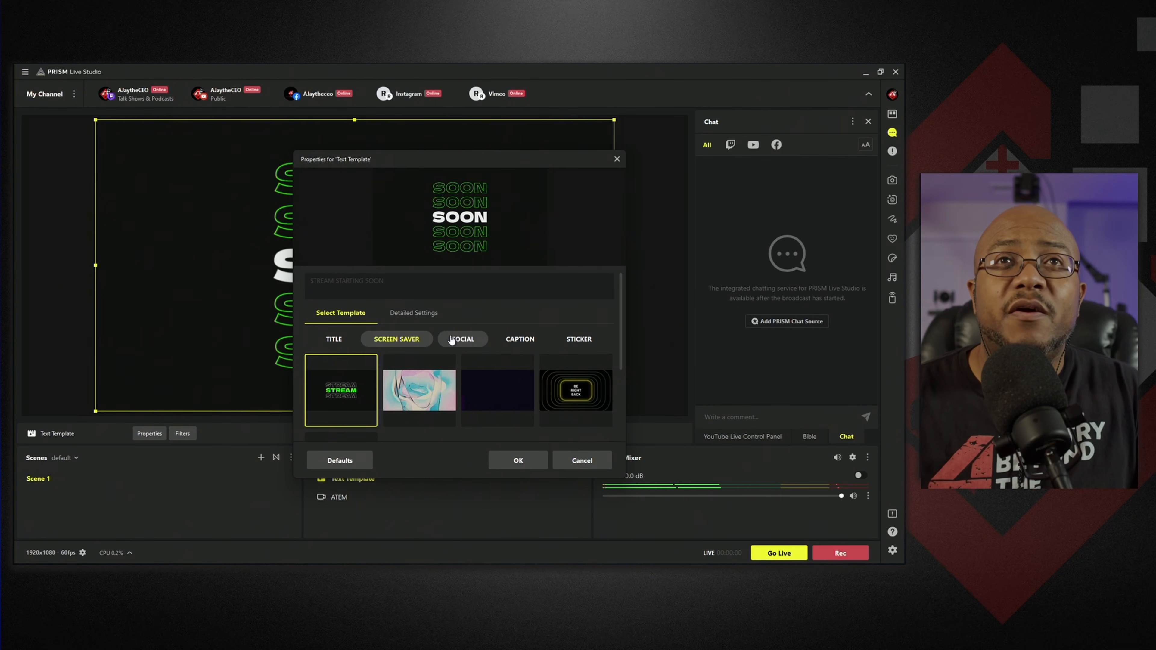
left_click(470, 368)
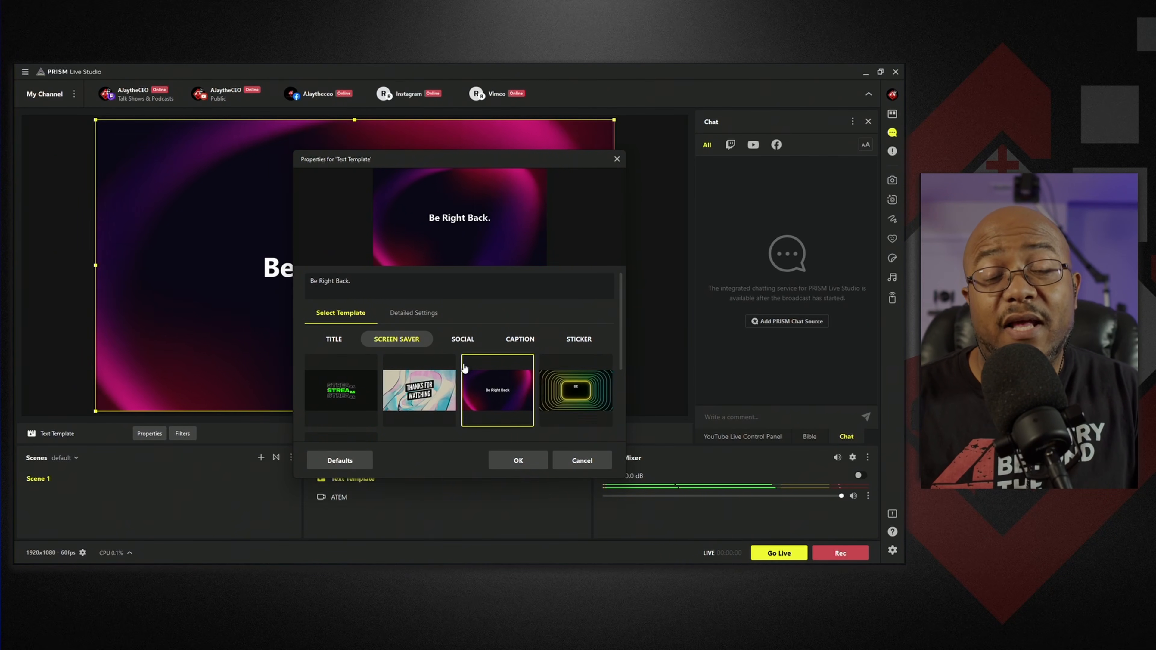
Apply the red YouTube social template to the text source, replace its text with the channel name, and confirm
left_click(462, 340)
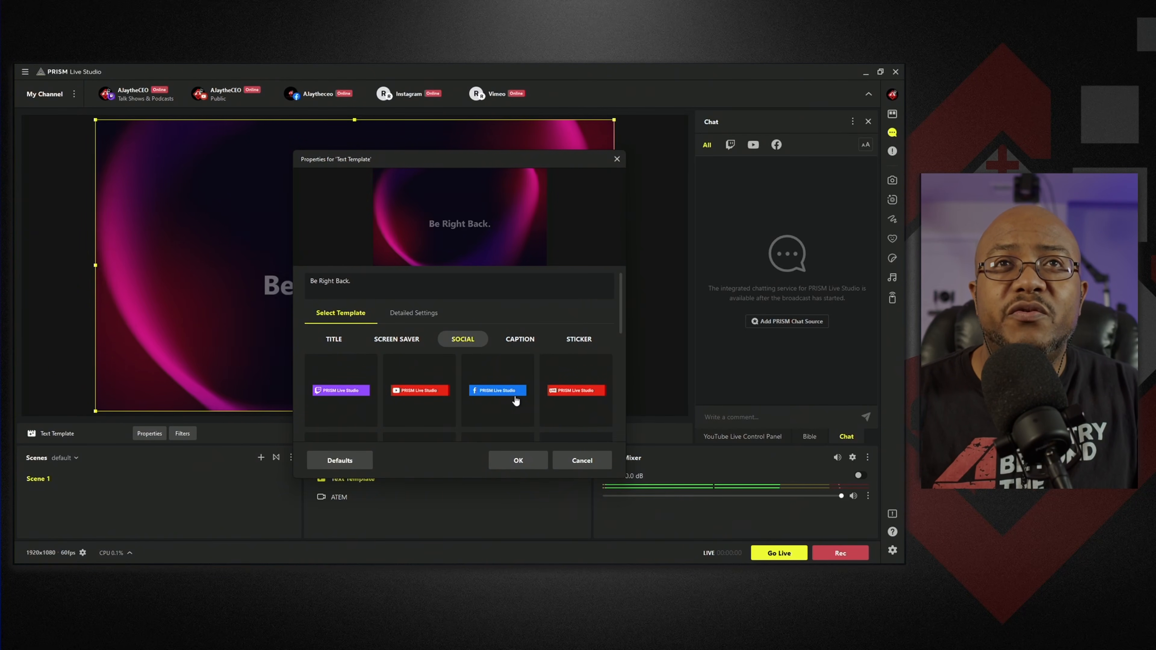
left_click(427, 408)
left_click_drag(369, 281, 308, 286)
type("AJaytheCEO")
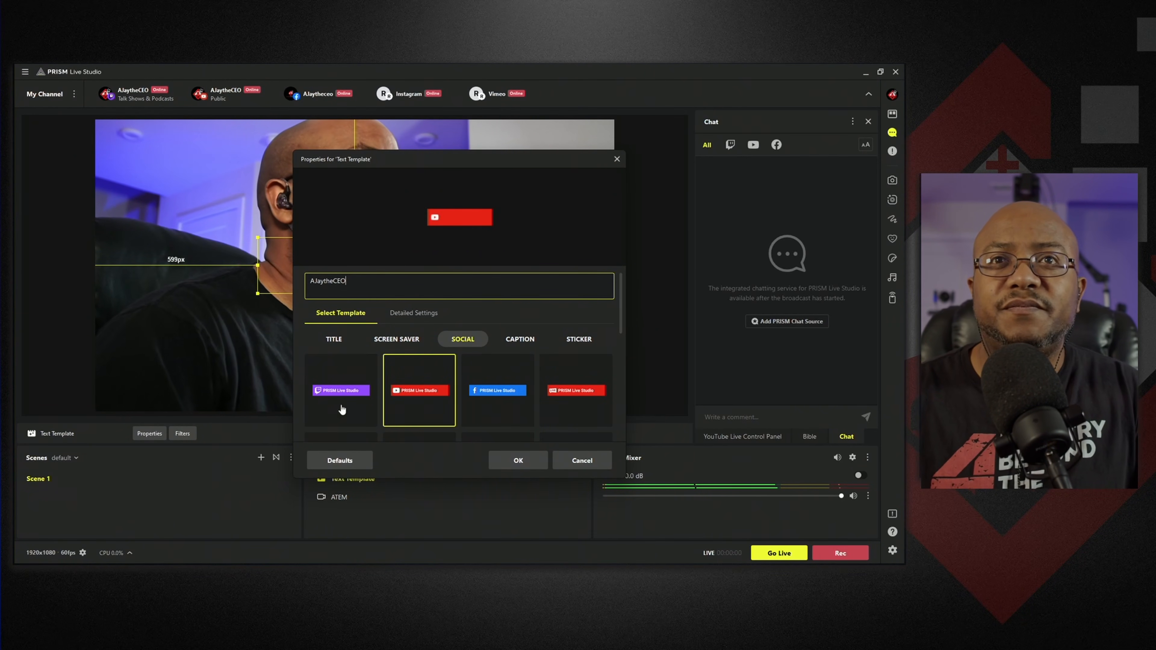
left_click(518, 460)
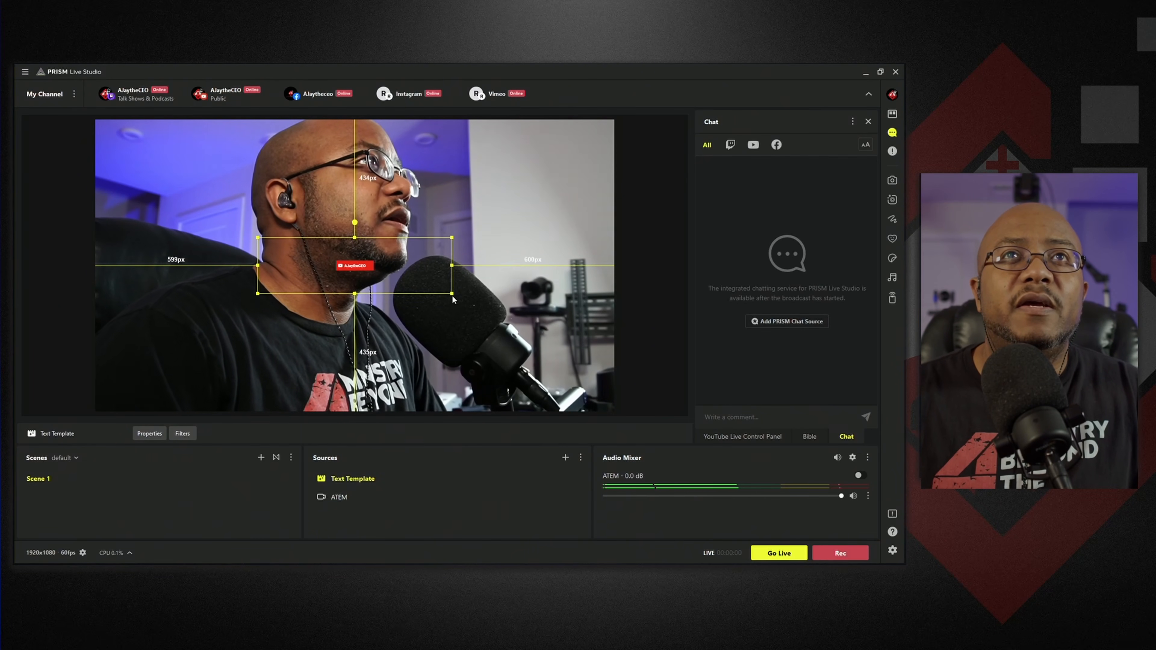
Enlarge the YouTube text banner and place it in the lower-left corner of the video canvas
left_click_drag(452, 293, 654, 400)
left_click_drag(576, 337, 203, 399)
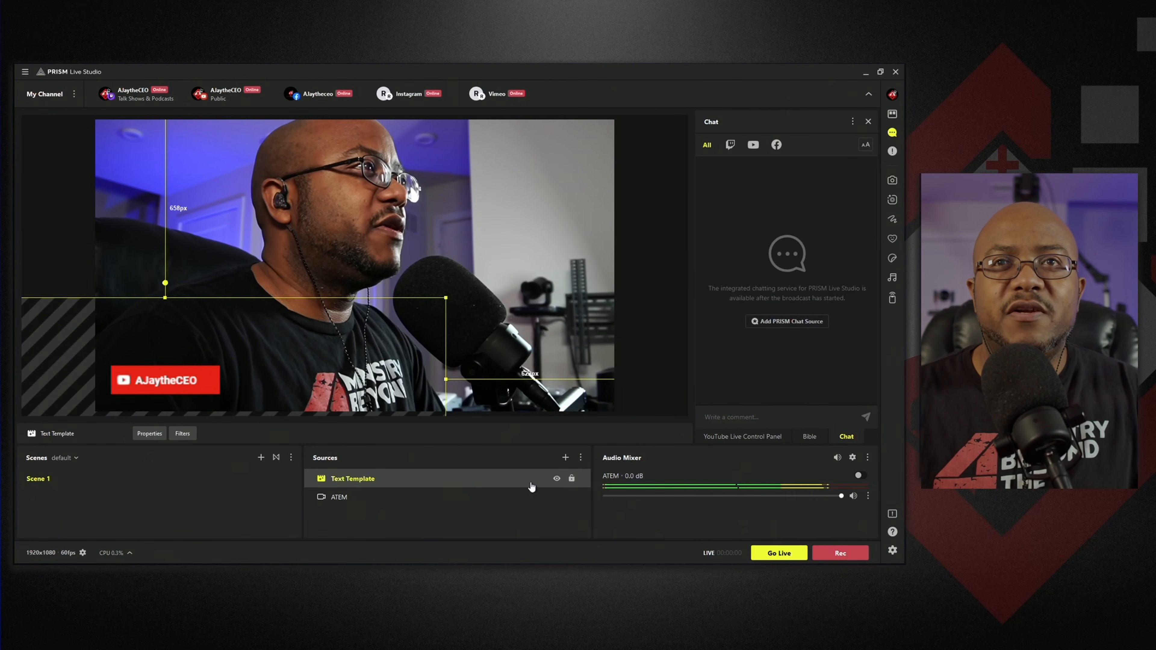
Turn off the text banner's motion in its detailed settings, and toggle the banner's visibility off and on
right_click(483, 484)
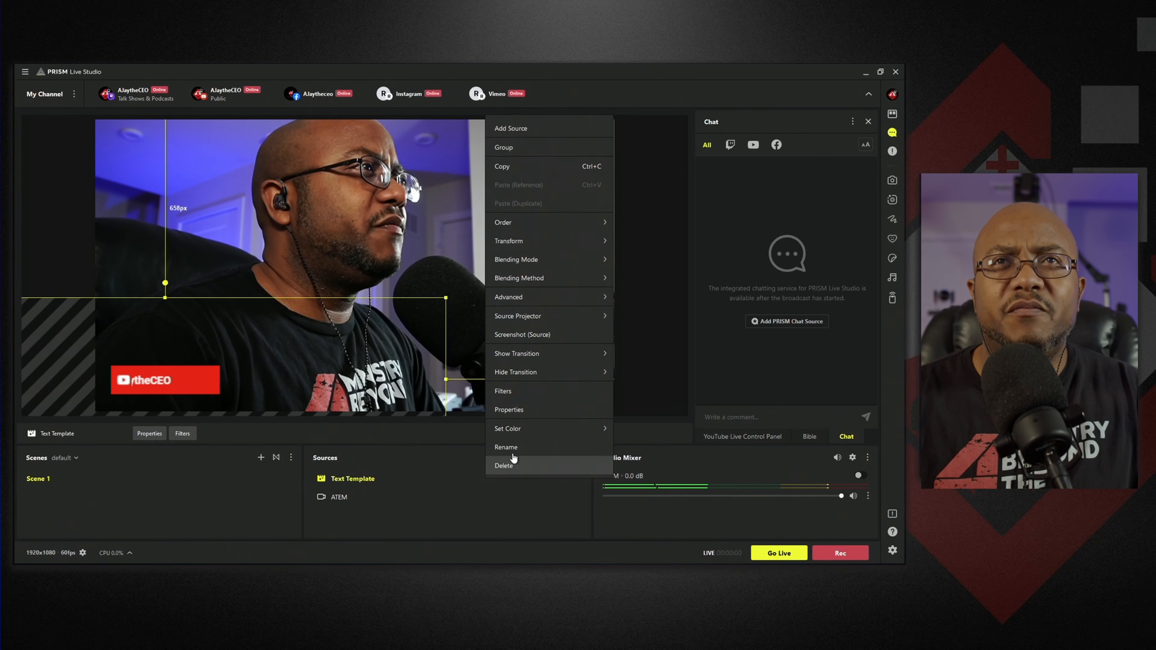
left_click(399, 481)
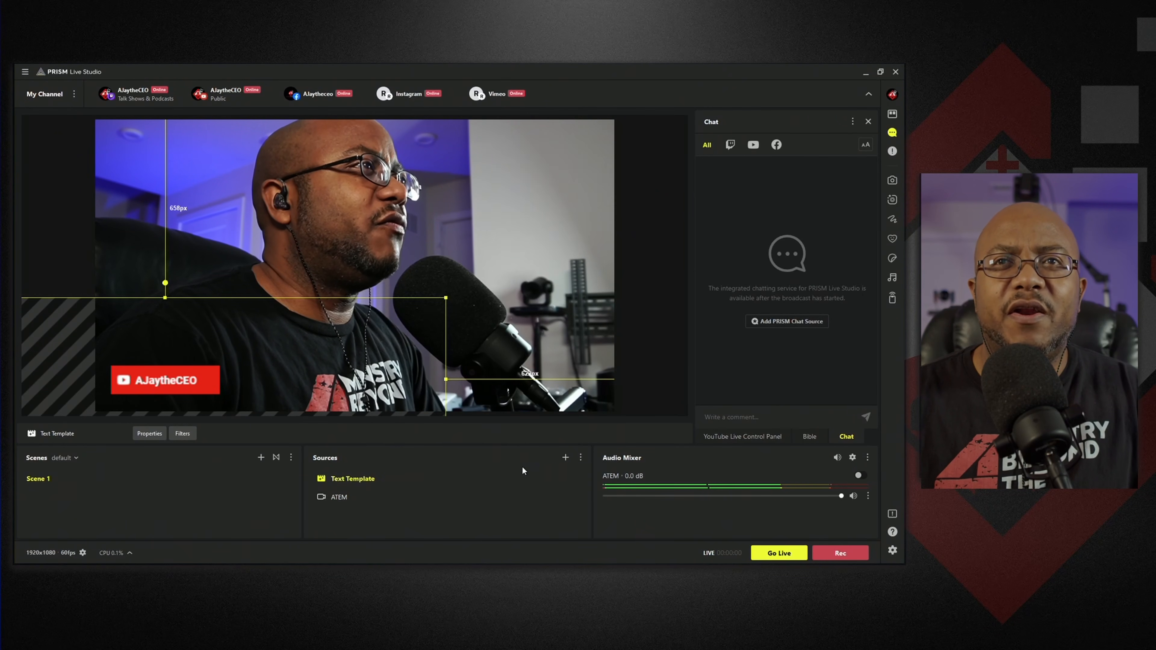
left_click(448, 480)
left_click(149, 433)
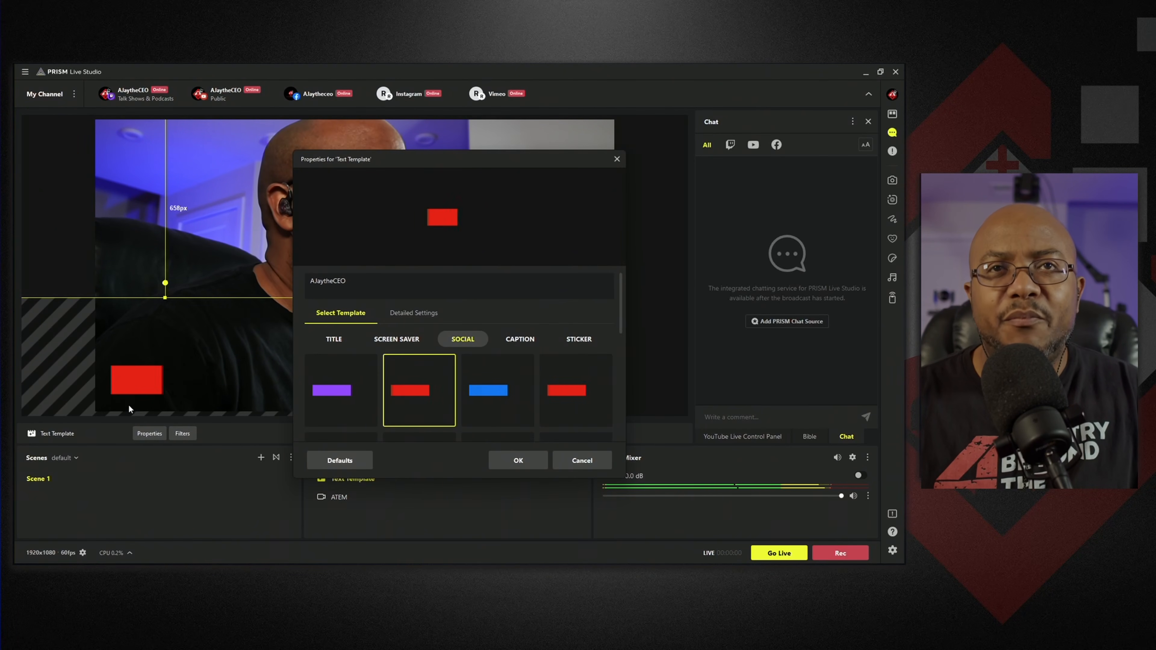
mouse_move(620, 316)
left_mouse_down()
mouse_move(635, 436)
mouse_move(632, 299)
left_mouse_up()
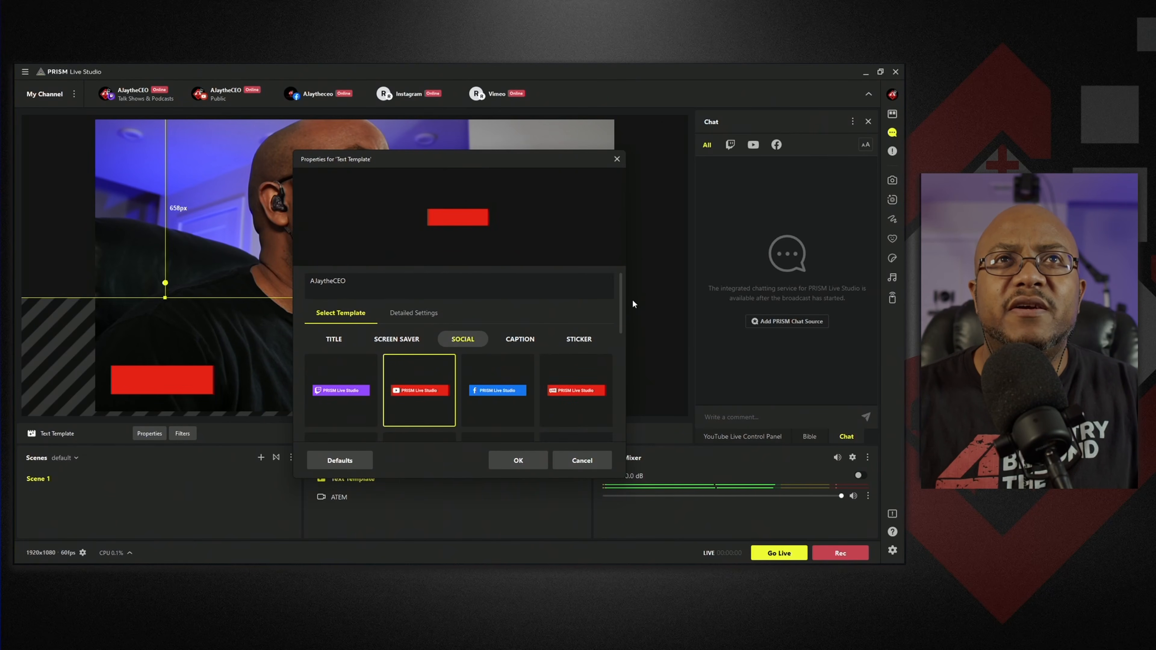
left_click(418, 315)
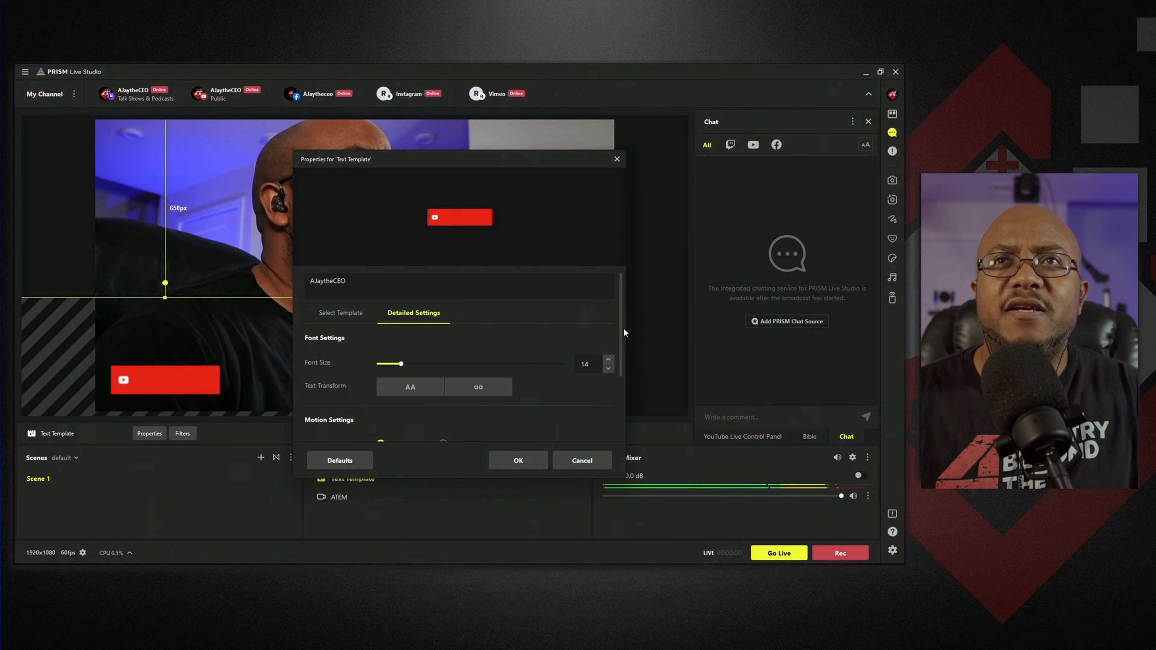
left_click_drag(619, 326, 611, 364)
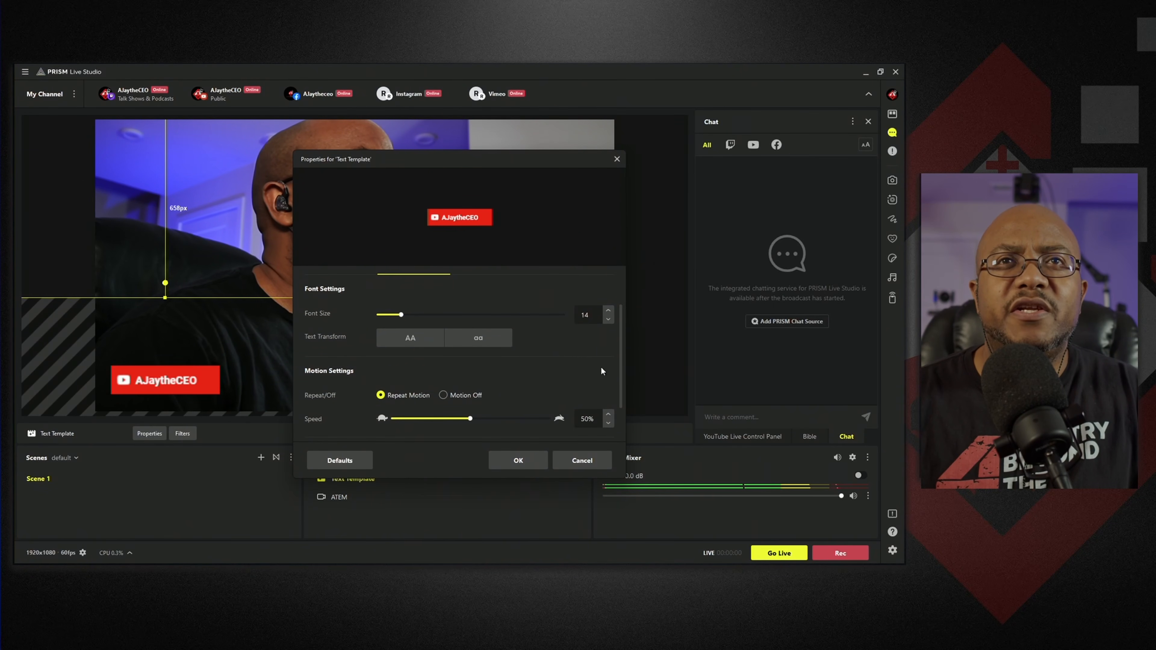
left_click(442, 395)
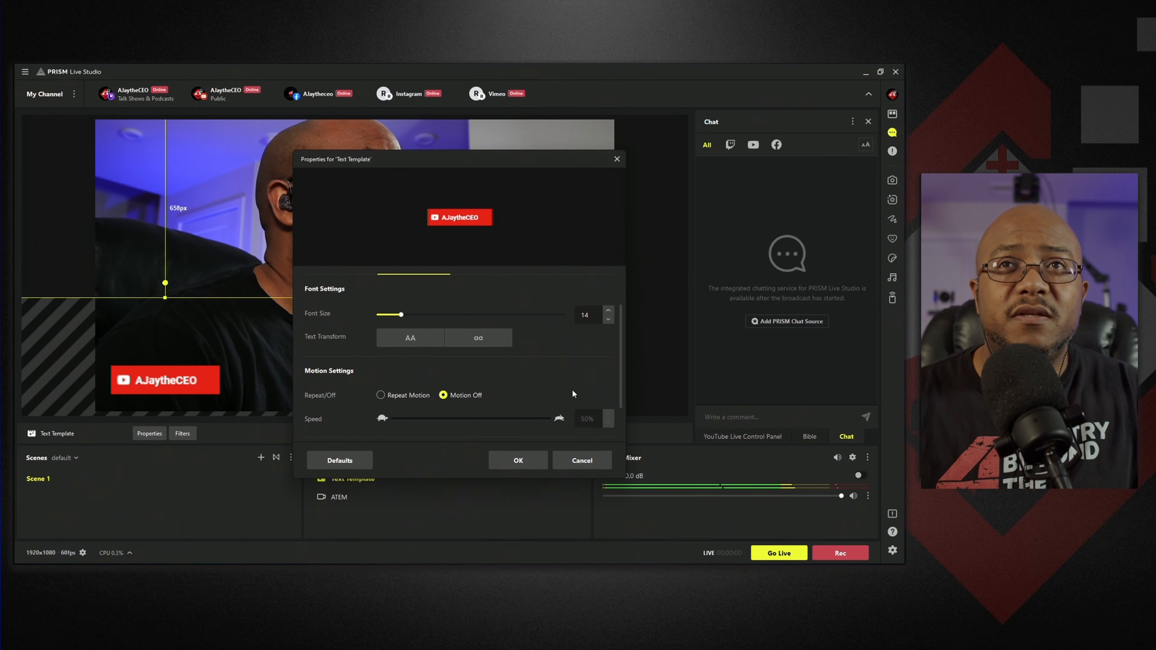
left_click_drag(620, 351, 632, 392)
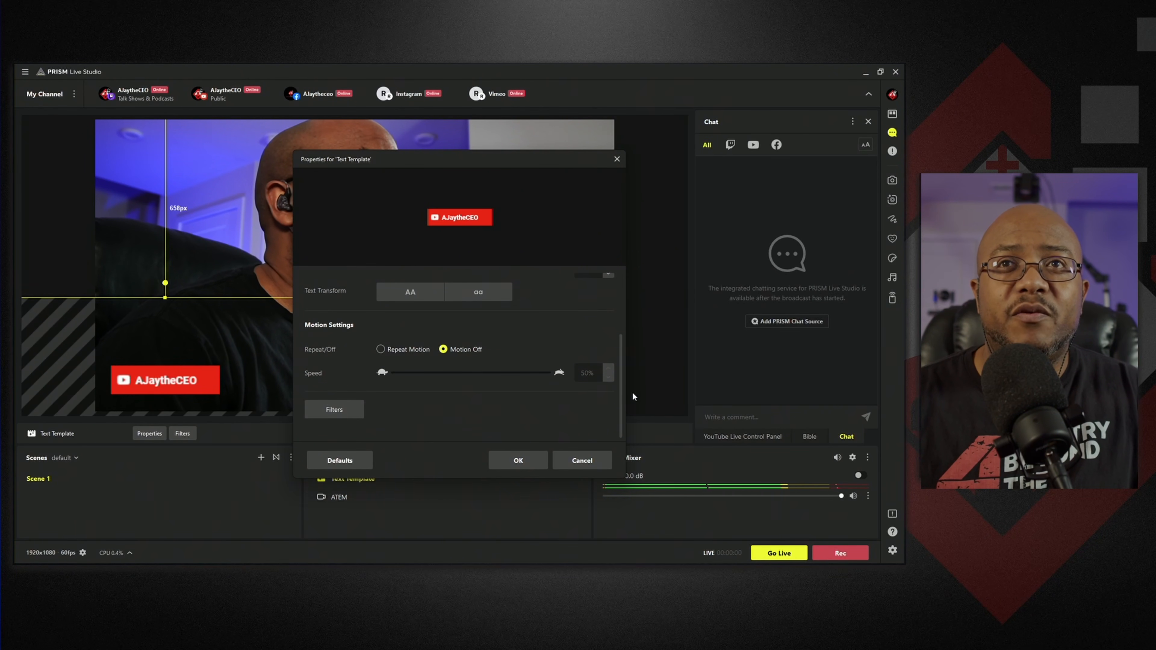
left_click(532, 462)
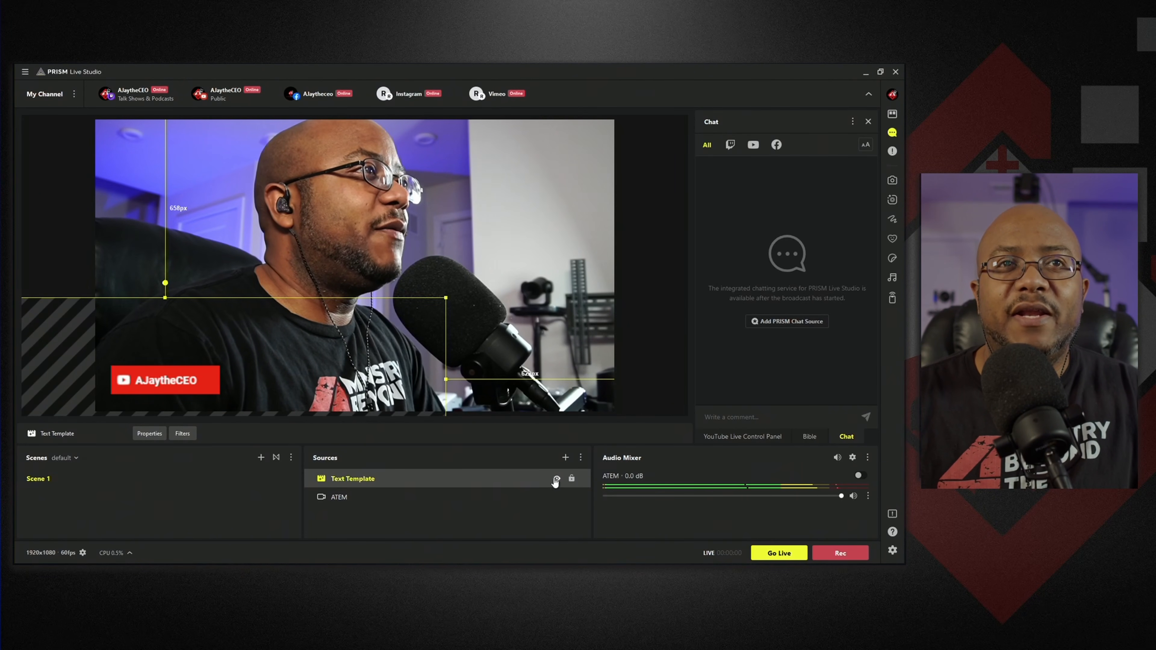
left_click(557, 479)
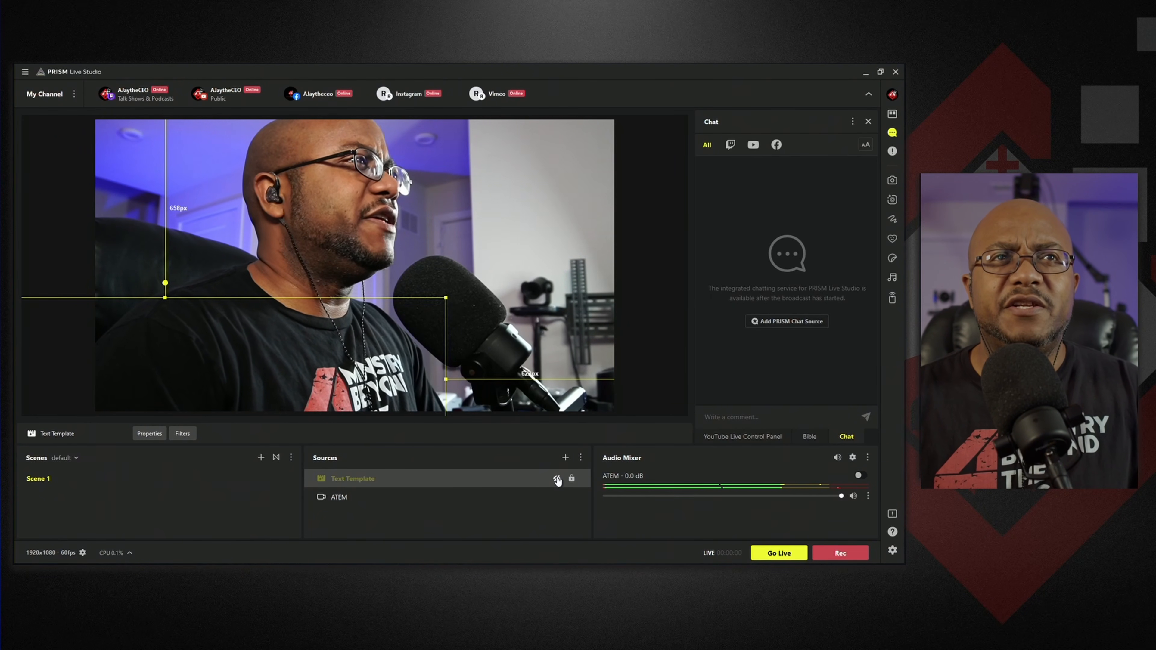
left_click(557, 478)
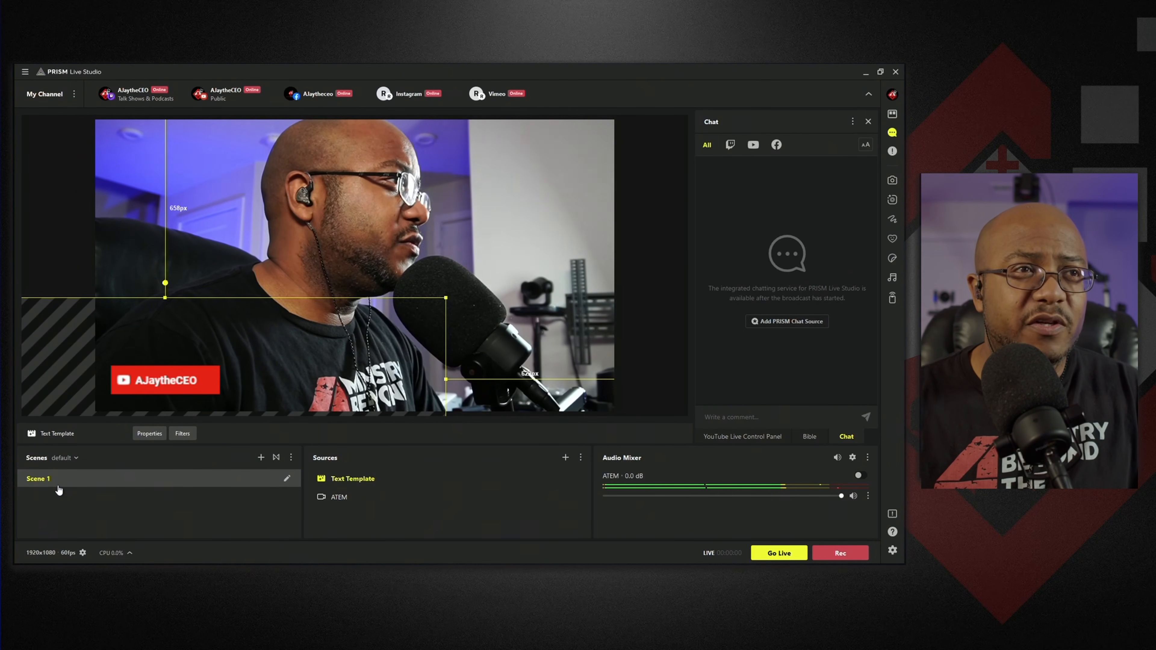
Duplicate Scene 1 as Scene 2 and hide the text banner in Scene 1 to compare both scenes
right_click(61, 479)
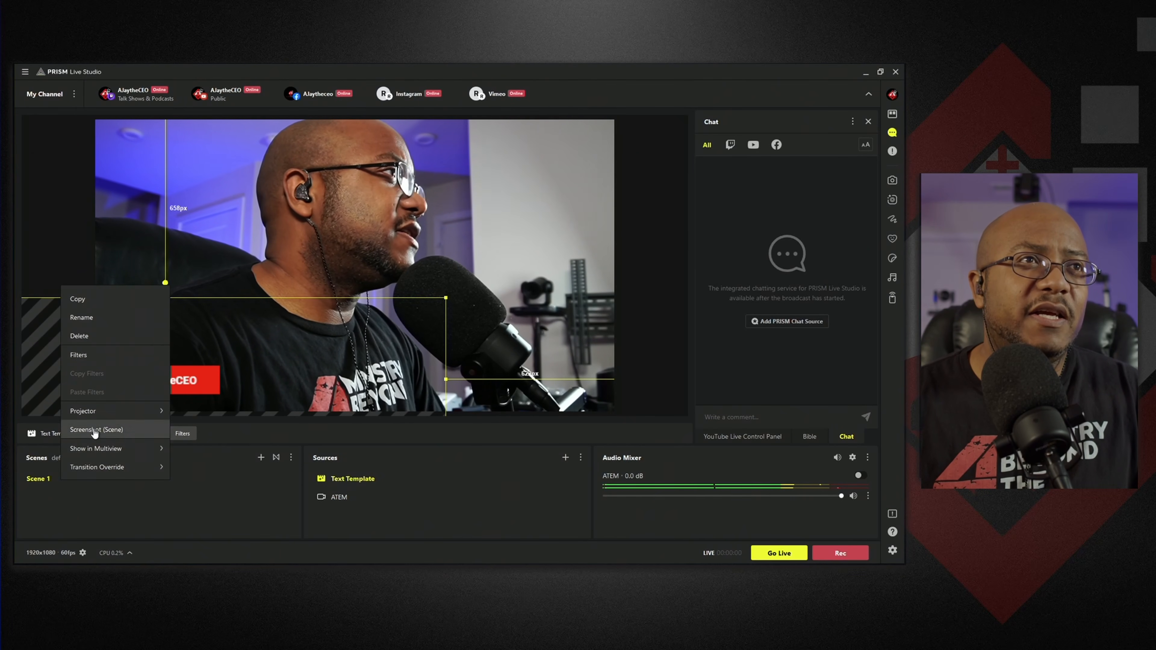
right_click(40, 478)
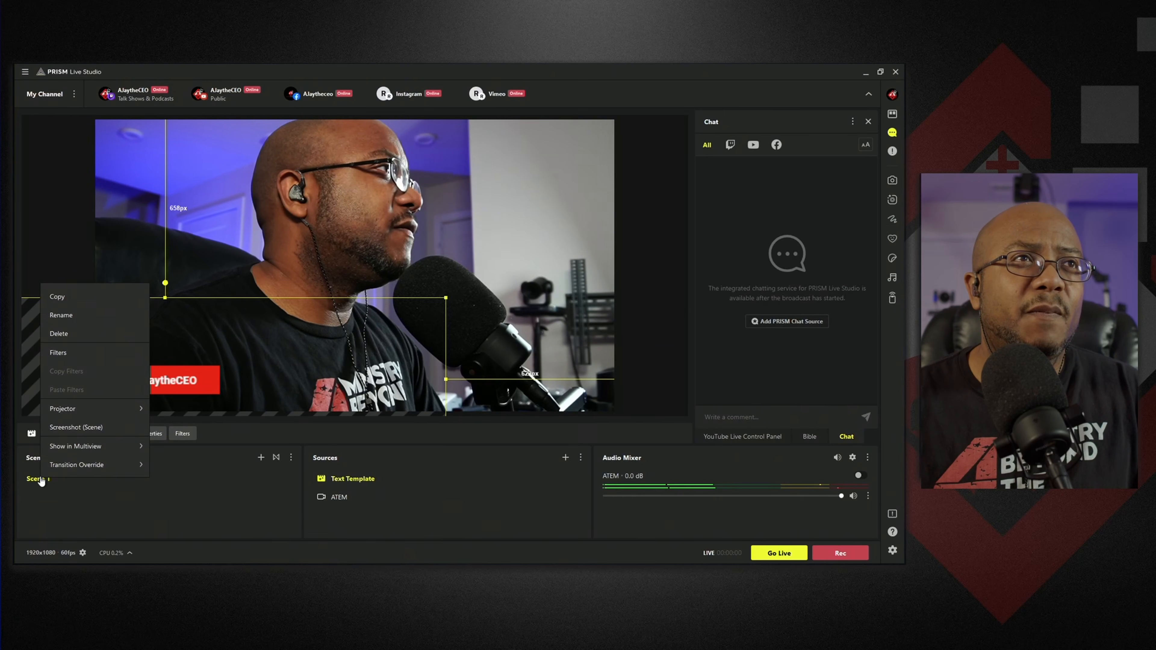
left_click(77, 297)
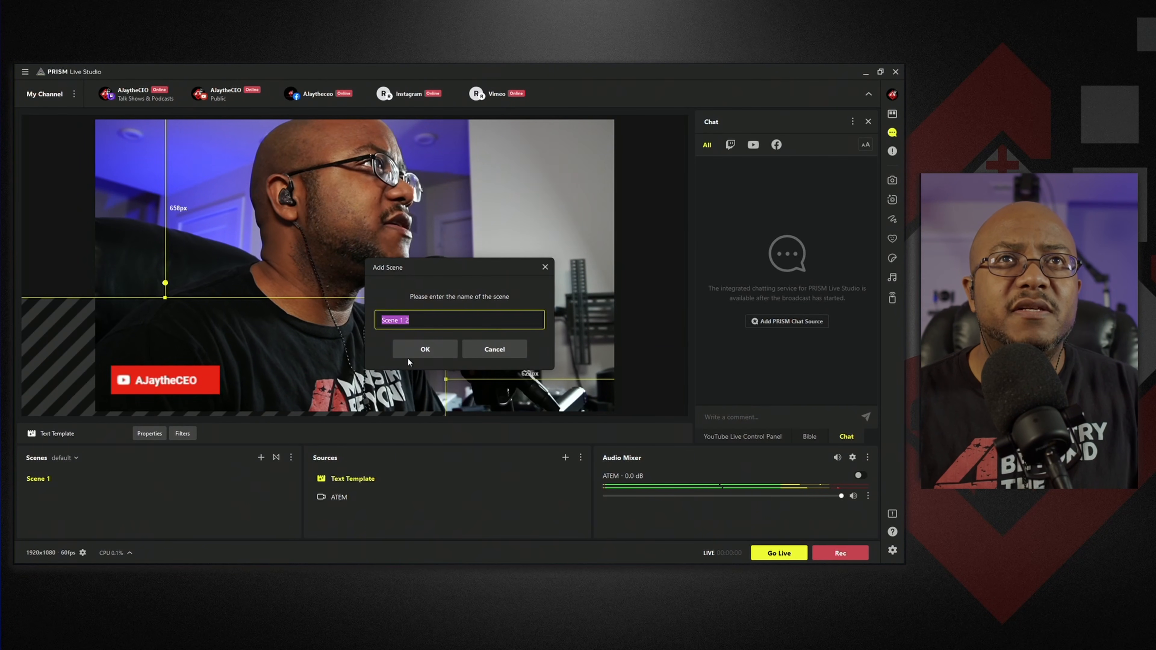
key("BackSpace")
key("BackSpace")
left_click(411, 348)
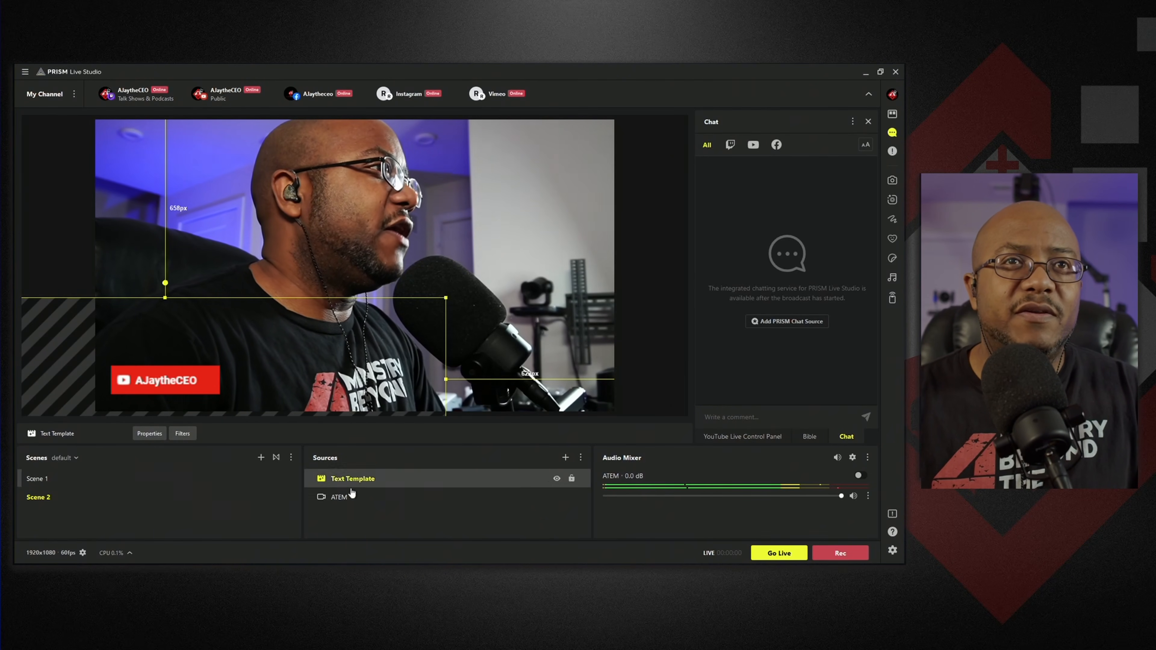
left_click(96, 477)
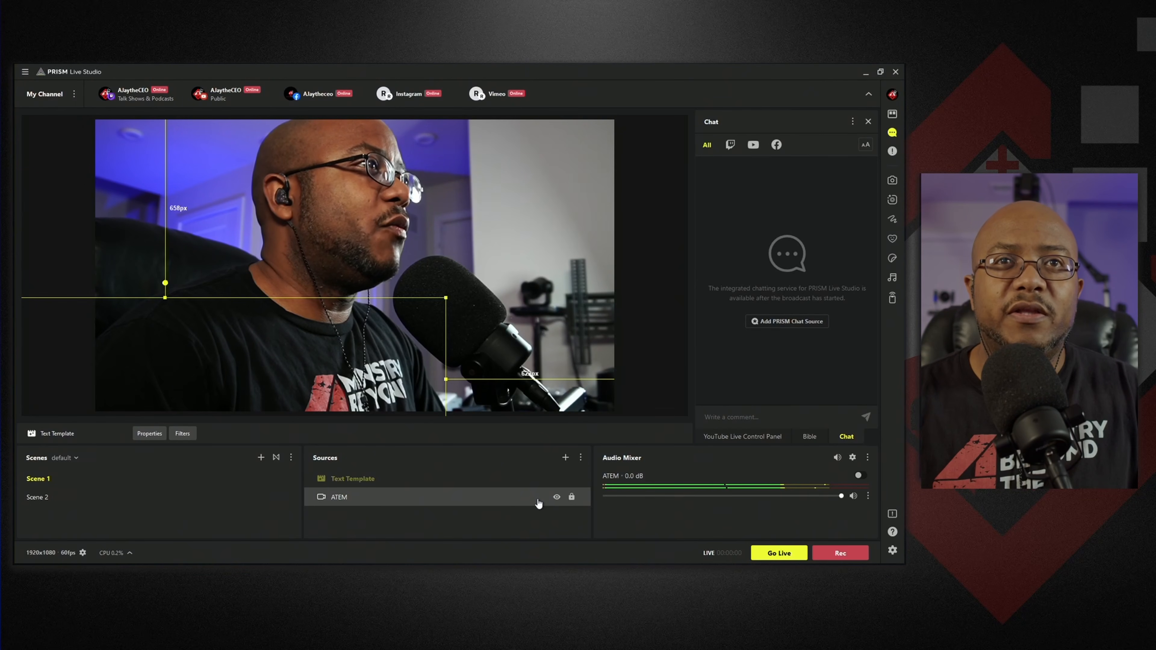
left_click(66, 501)
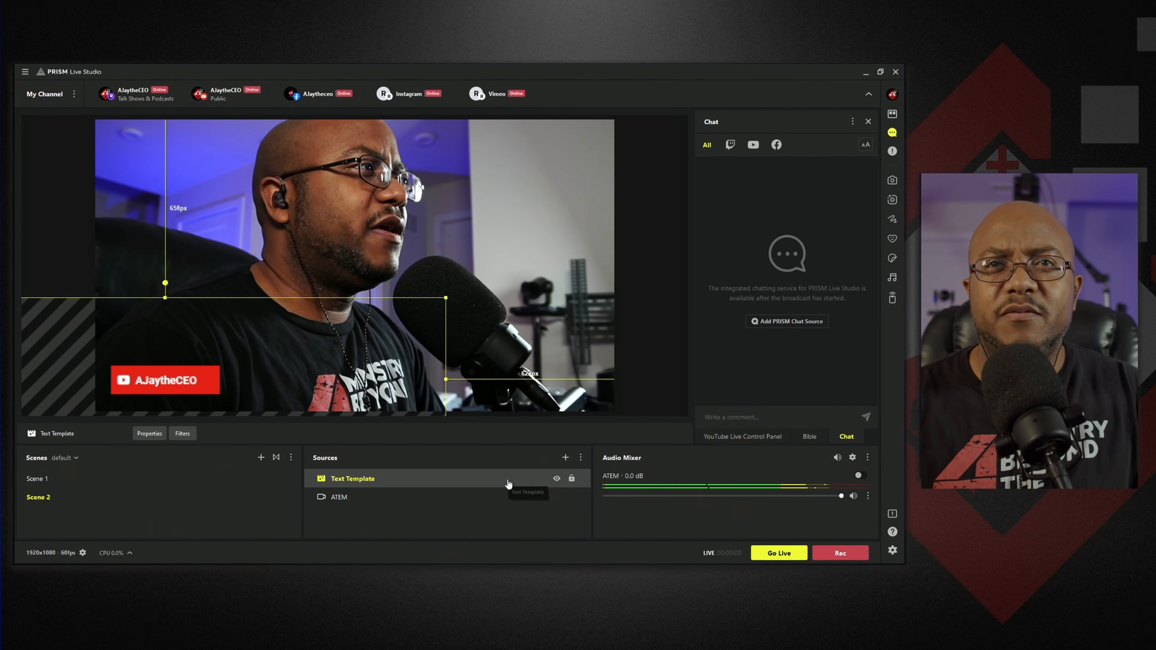
Try Repeat Motion on Scene 2's text banner at 1% and 47% speed, and cancel the property changes
right_click(525, 482)
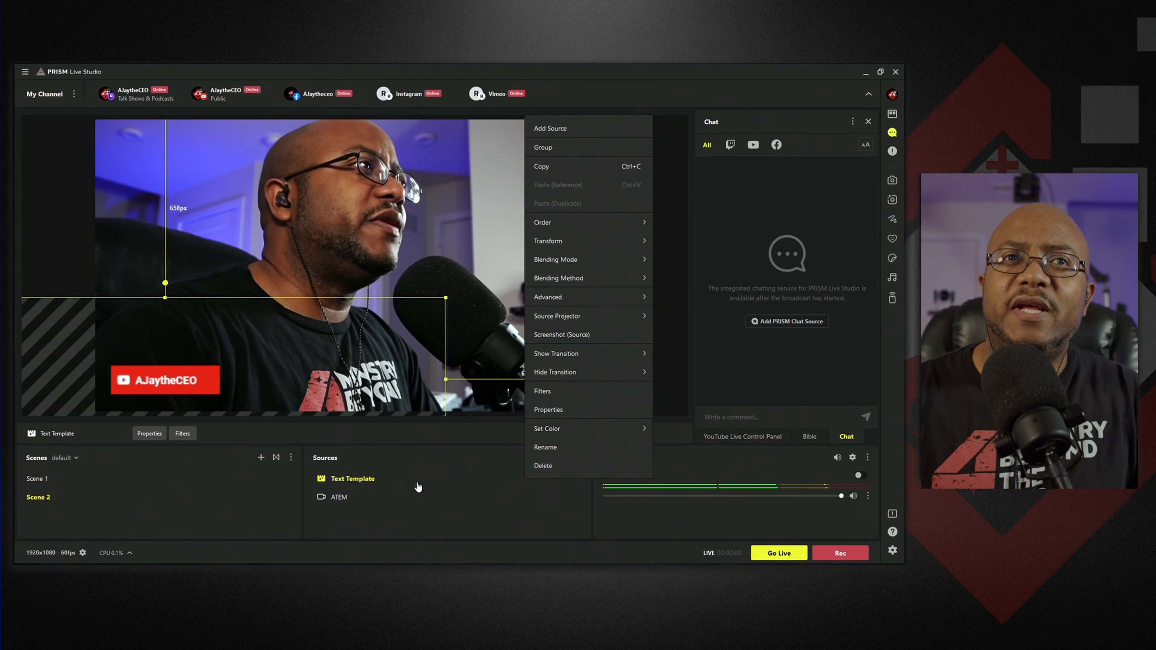
left_click(362, 486)
left_click(150, 433)
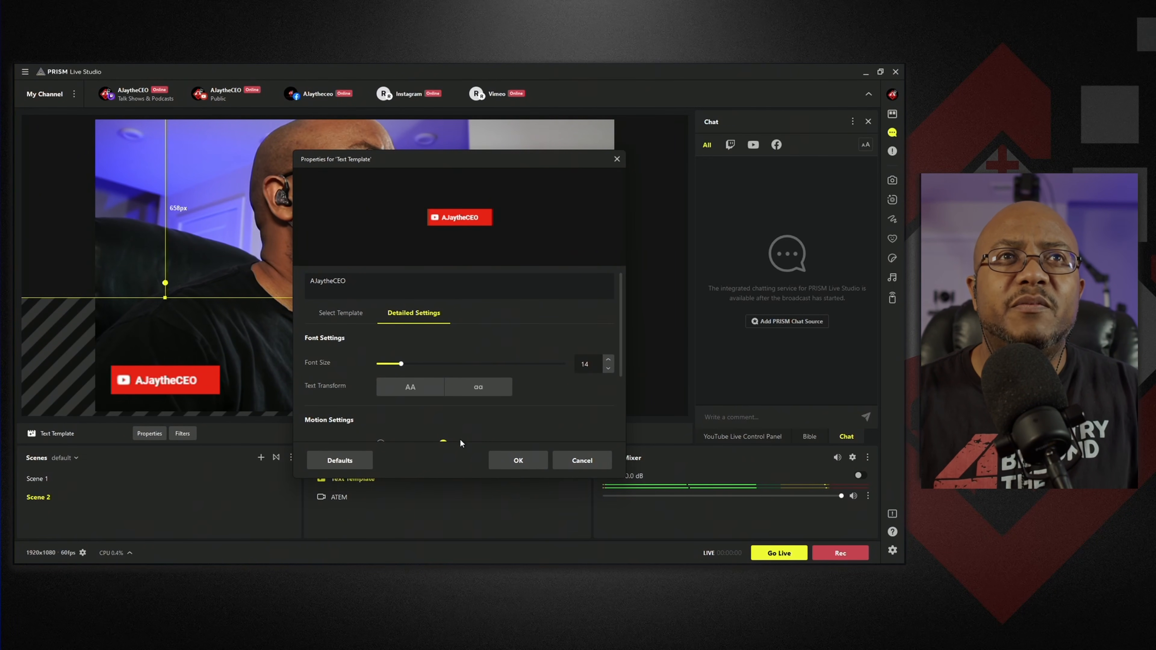
scroll(477, 435, "down", 3)
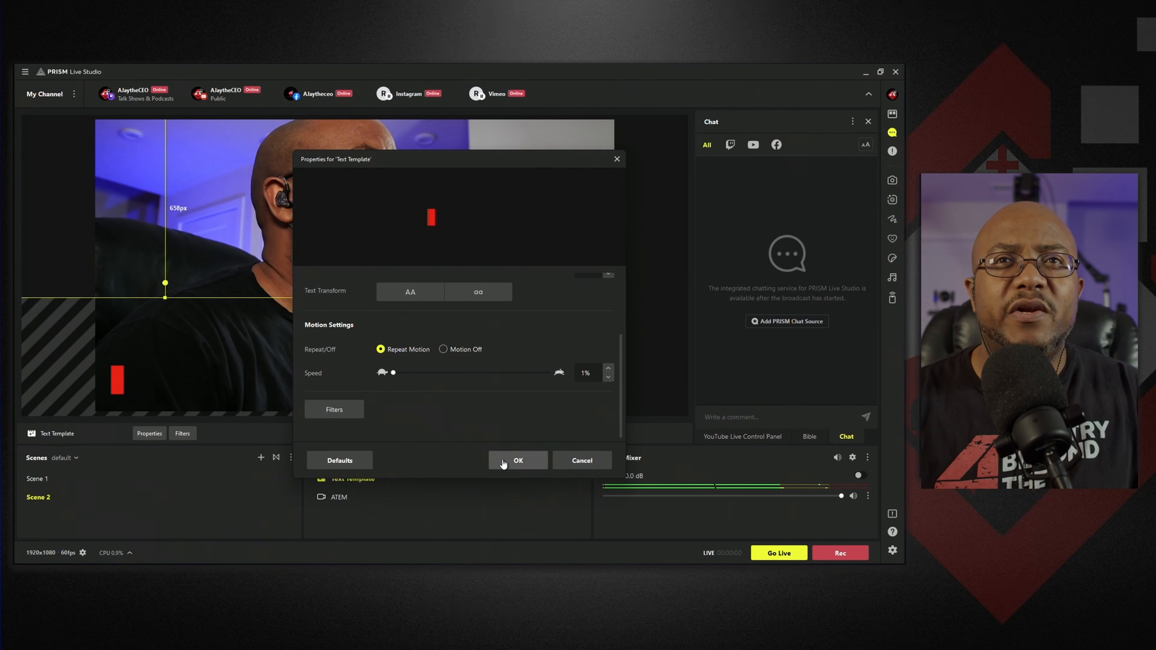
left_click_drag(391, 377, 463, 378)
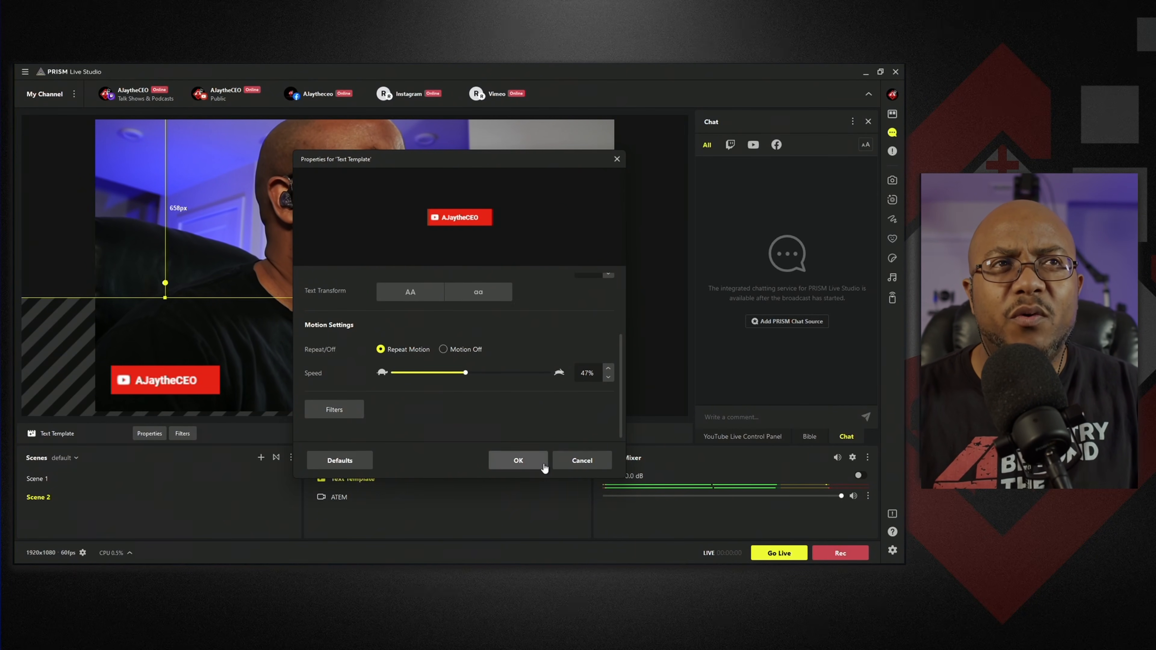
left_click(572, 466)
Add a new PRISM Chat source to Scene 1 with its default name
left_click(153, 487)
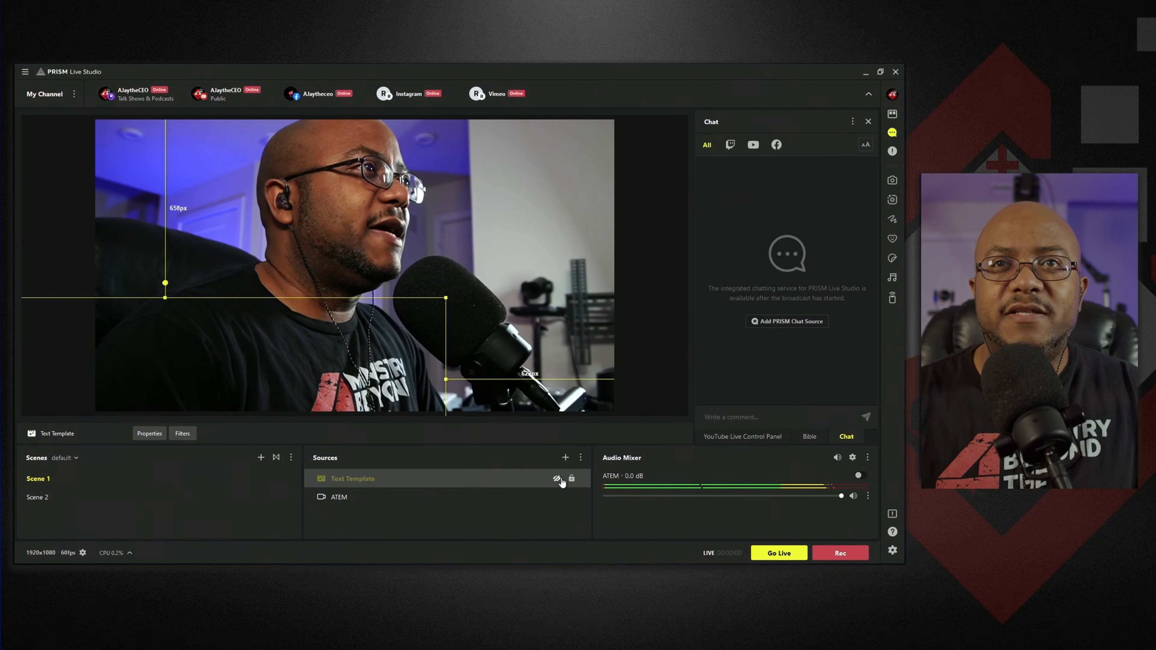
left_click(565, 457)
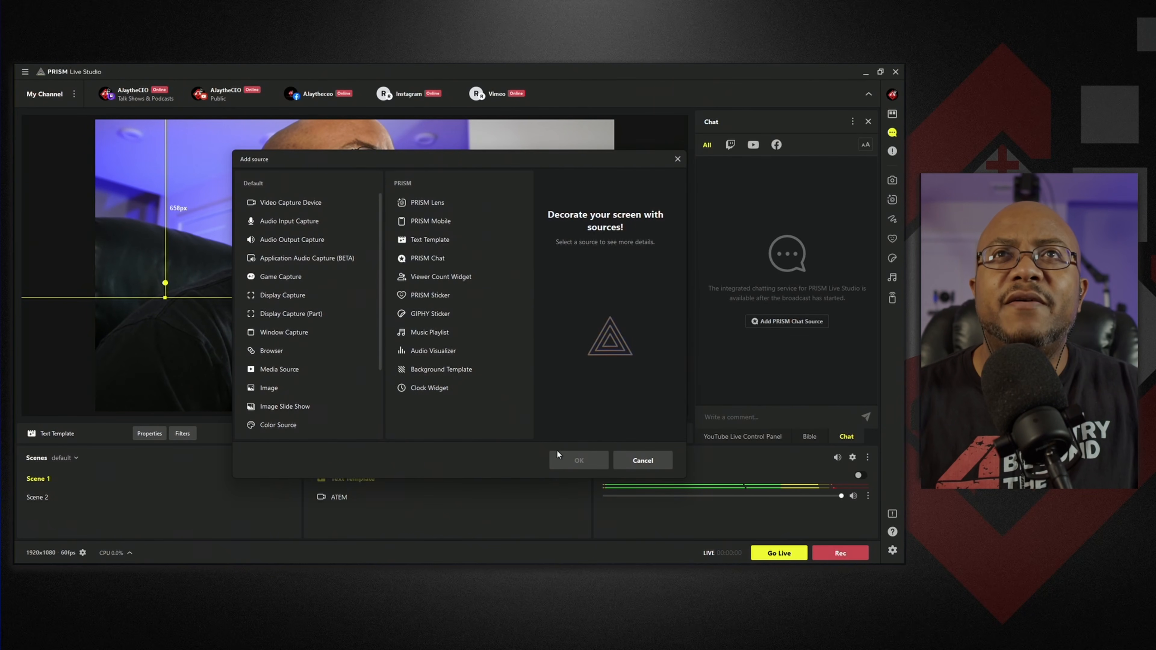
left_click(441, 262)
left_click(579, 460)
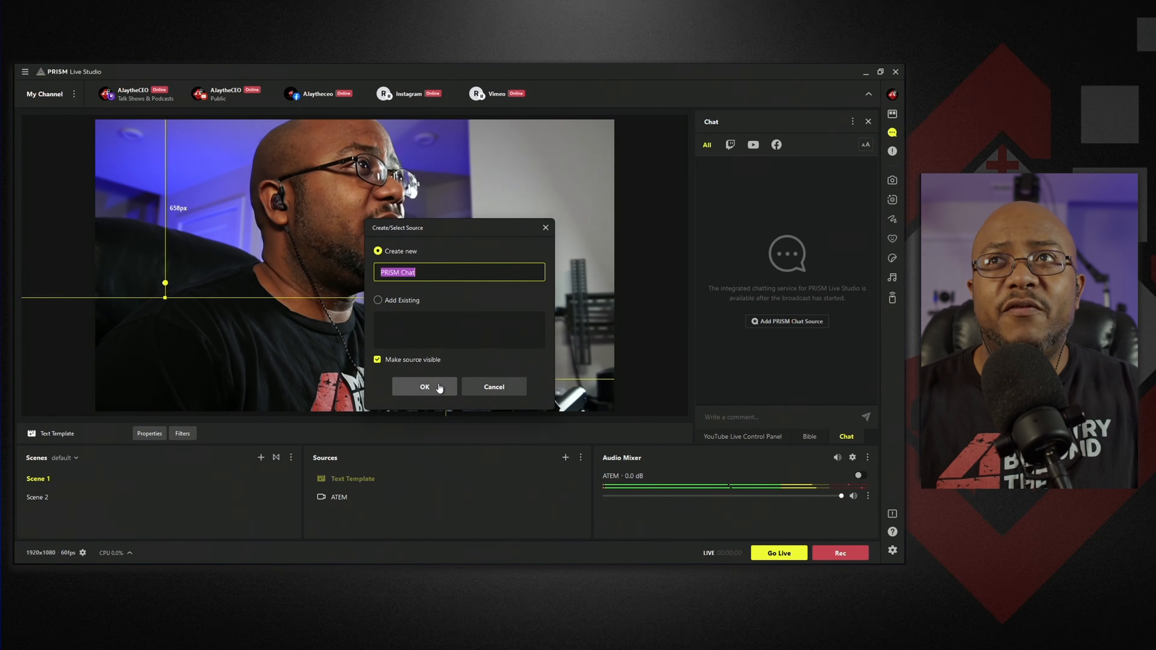
left_click(425, 387)
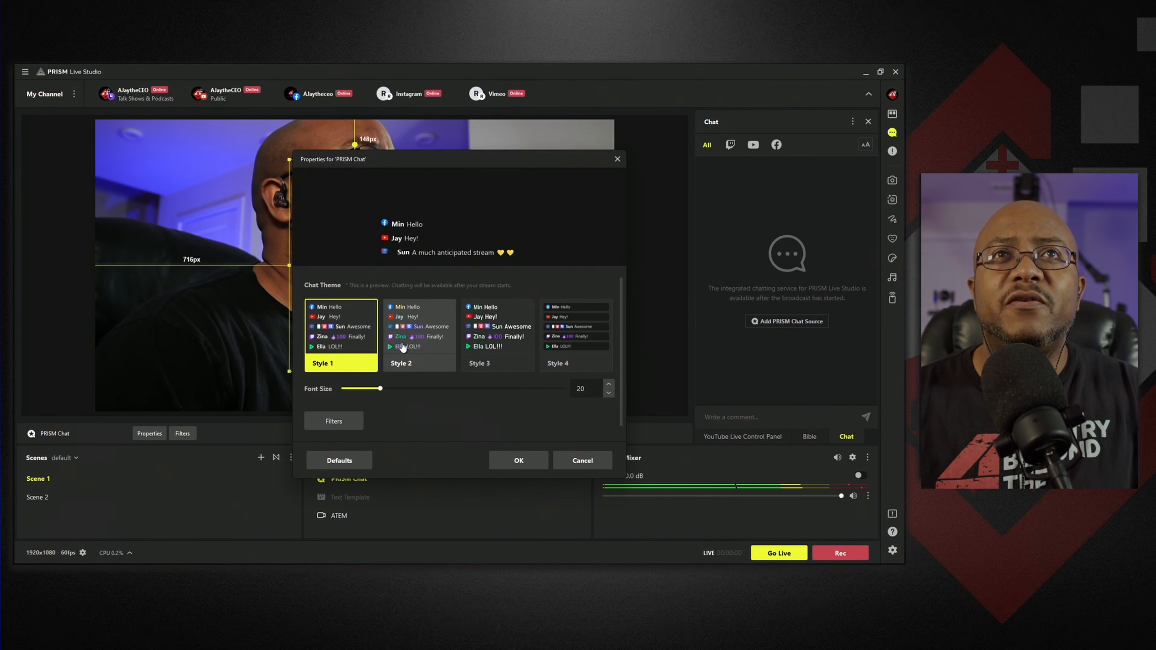
Try chat themes Style 2 and Style 3, and apply Style 4 to the PRISM Chat source
left_click(428, 349)
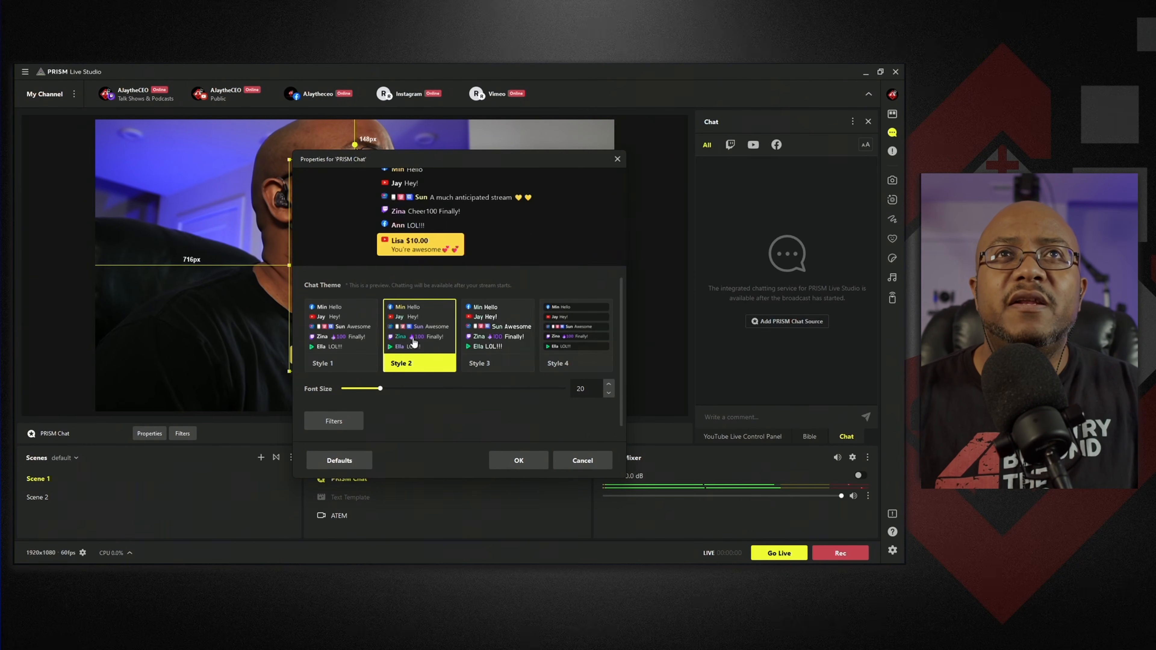
left_click(497, 338)
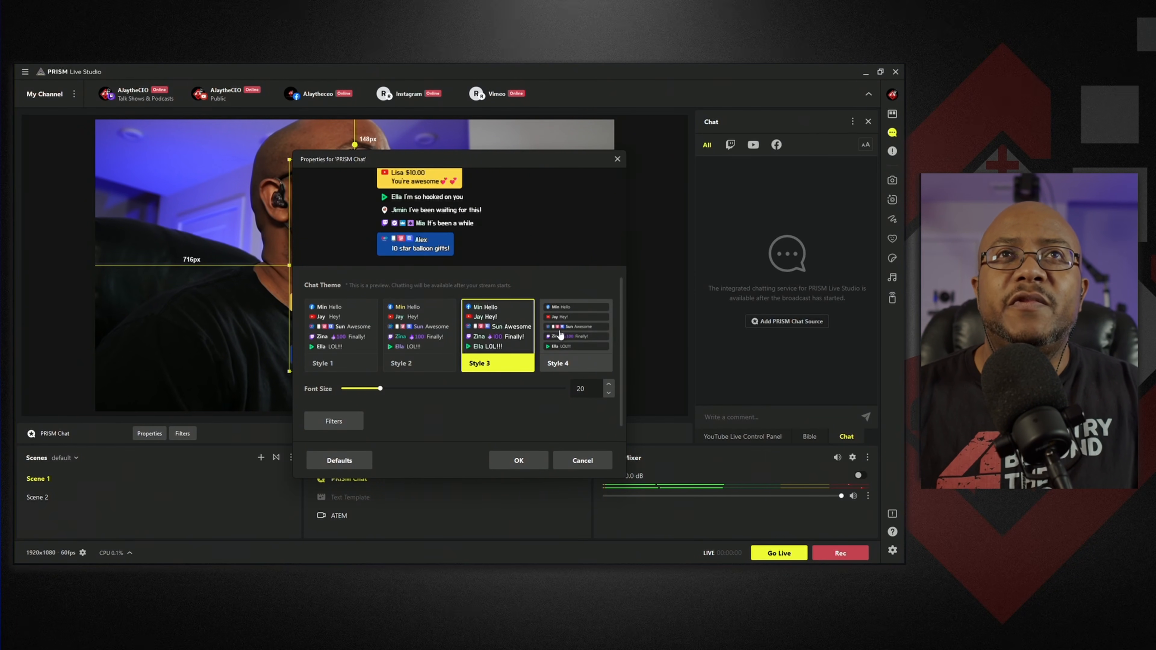
left_click(580, 338)
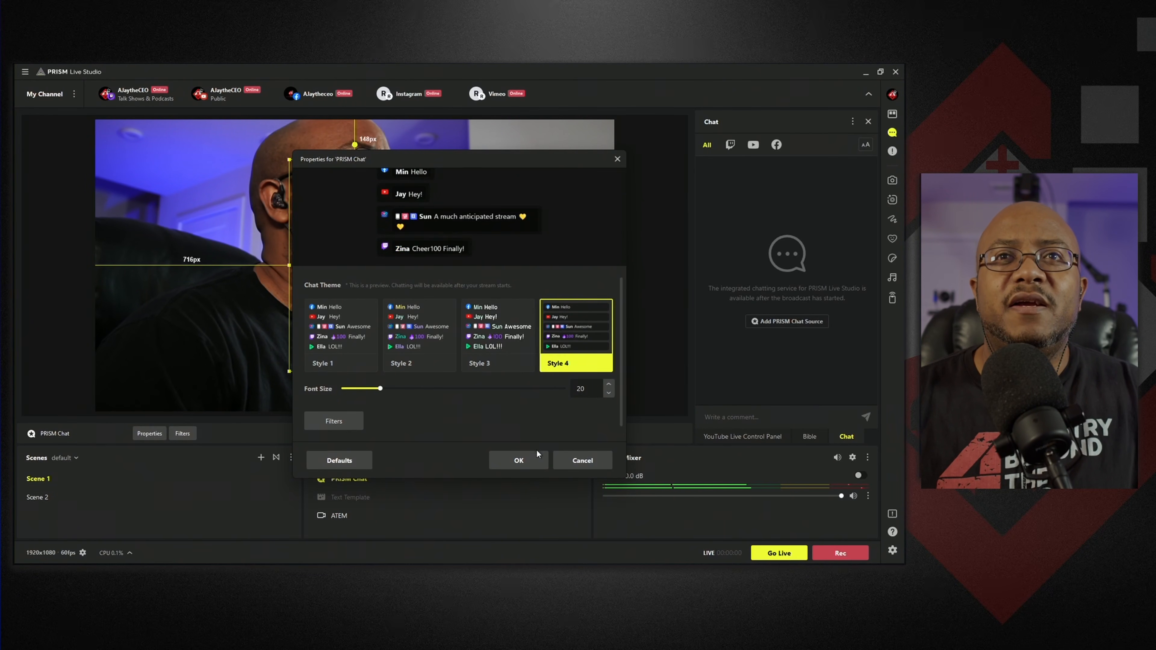
left_click(525, 459)
Enlarge the chat overlay to the full canvas height against the canvas's right edge, and hide it
left_click_drag(367, 248, 560, 288)
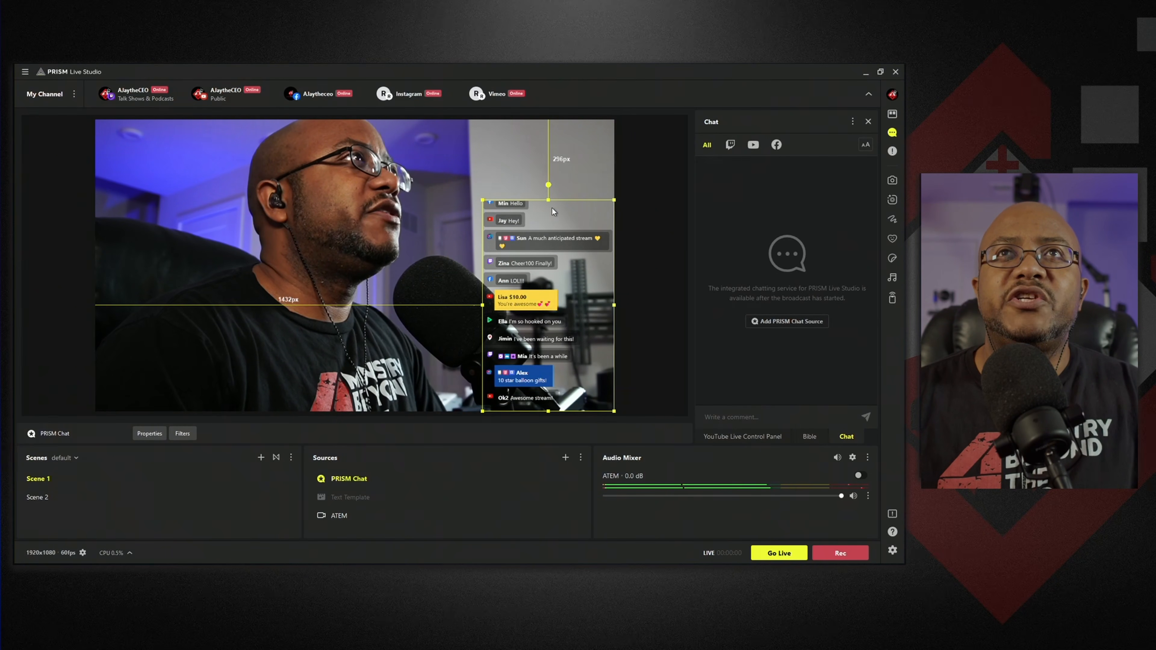
left_click_drag(550, 204, 544, 122)
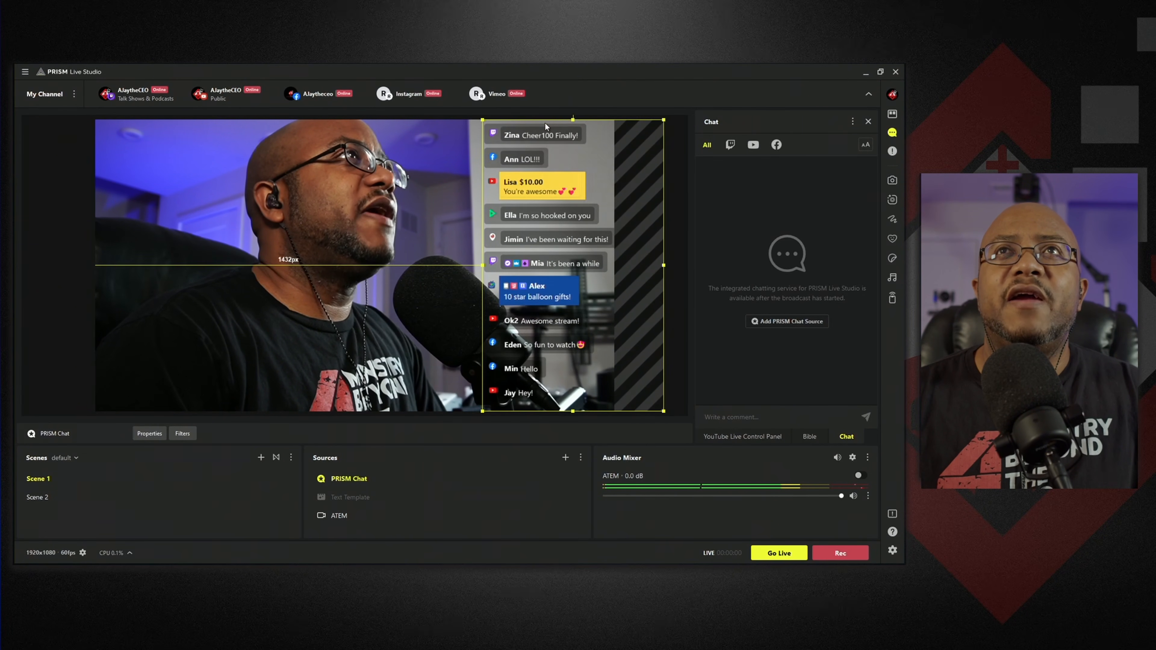
left_click_drag(577, 230, 526, 230)
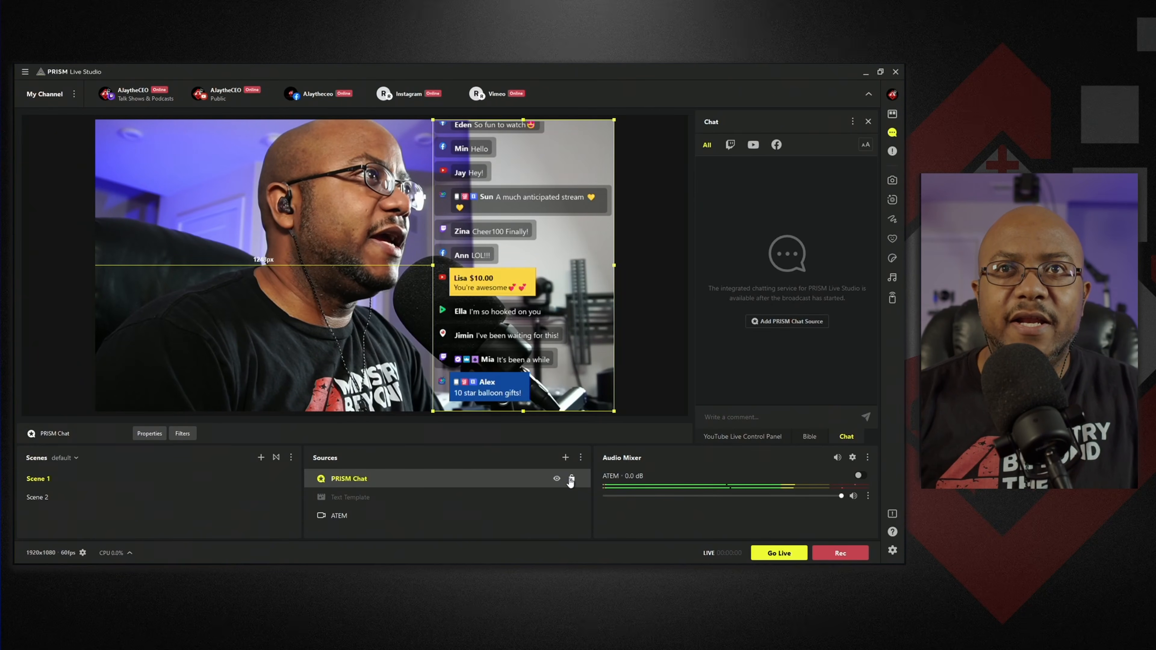
left_click(556, 478)
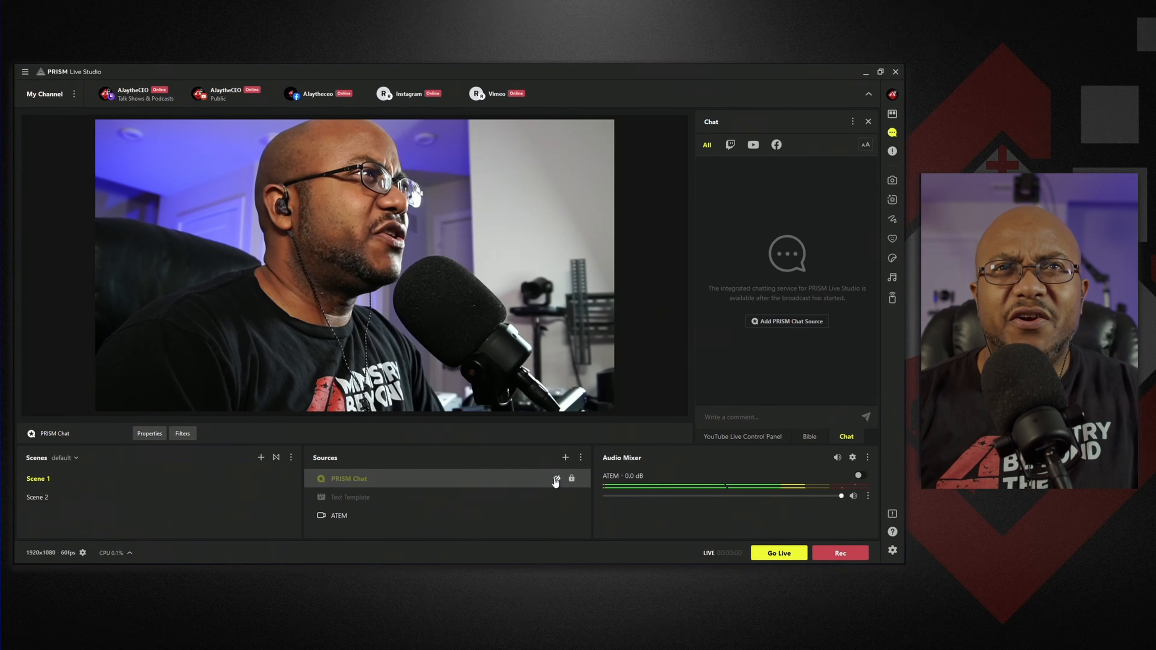
Add a new Viewer Count Widget source to Scene 1 with its default name
left_click(565, 457)
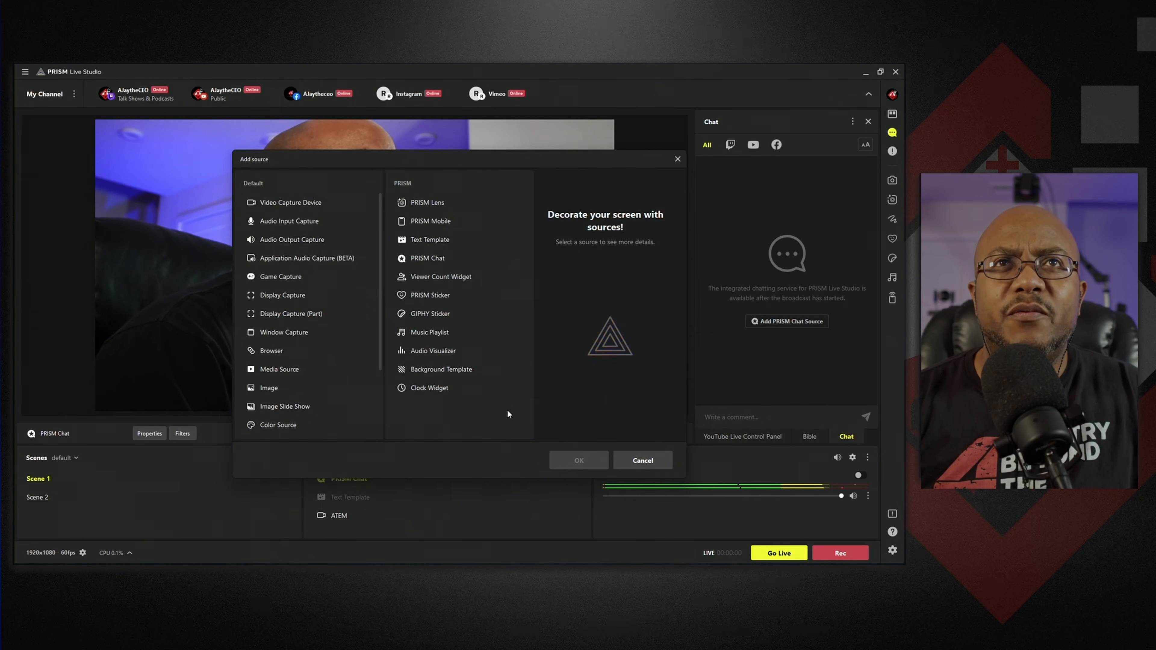
left_click(474, 284)
left_click(580, 460)
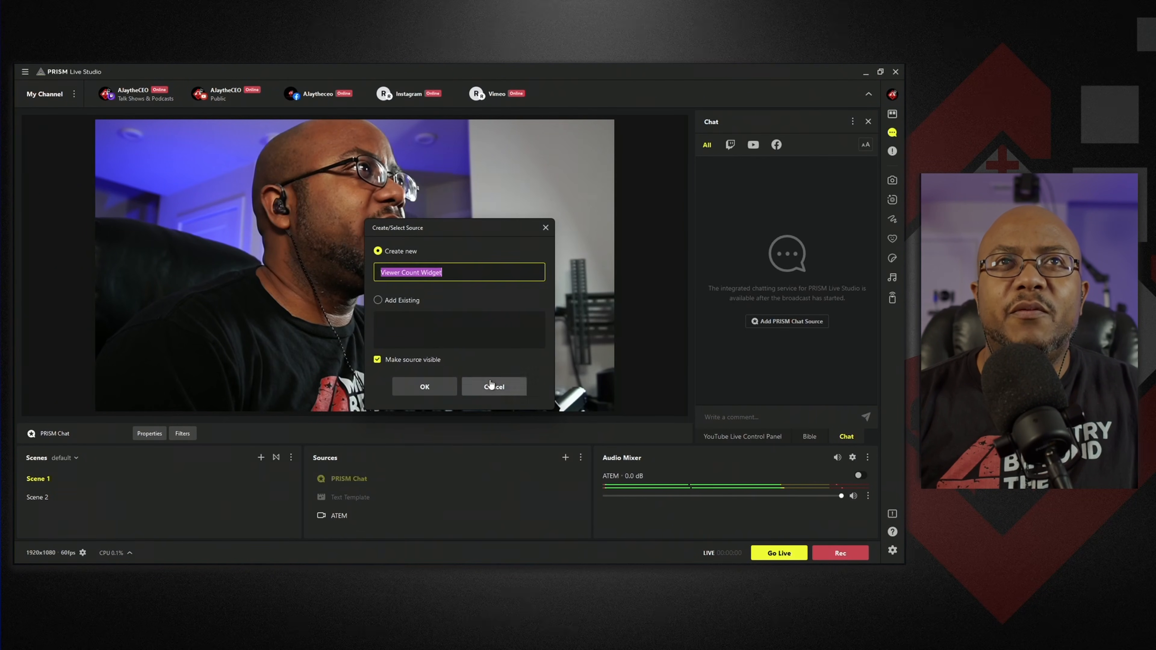
left_click(423, 387)
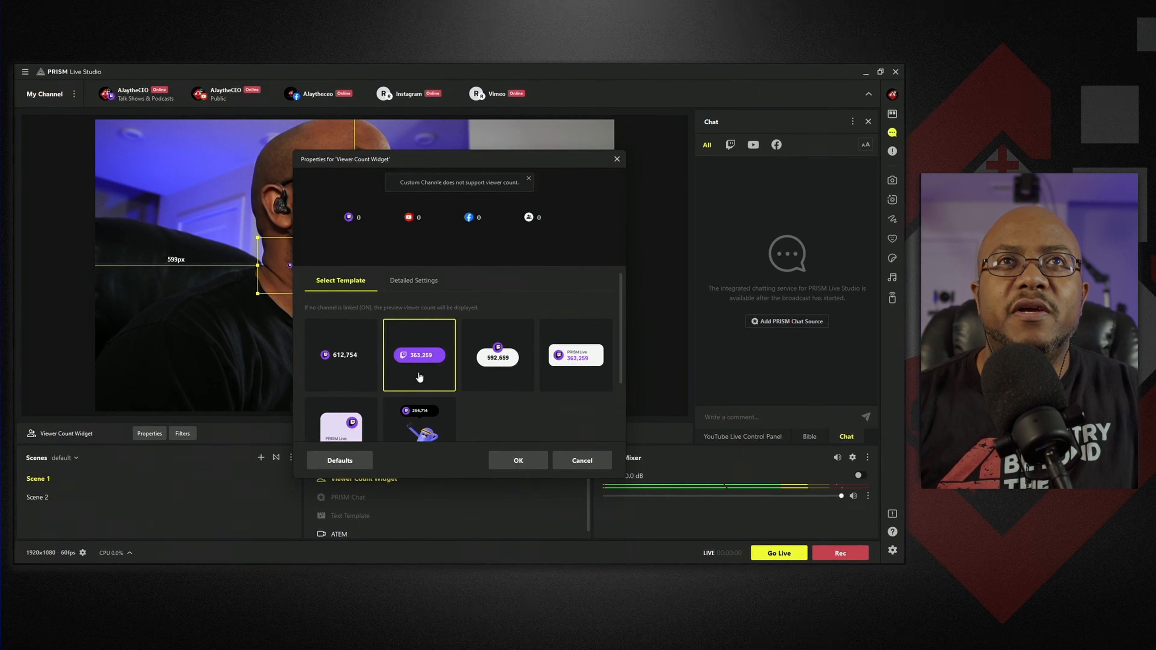
Try the viewer count templates, apply the white card one with channel names, and enlarge the widget in the canvas's lower-left corner
left_click(500, 378)
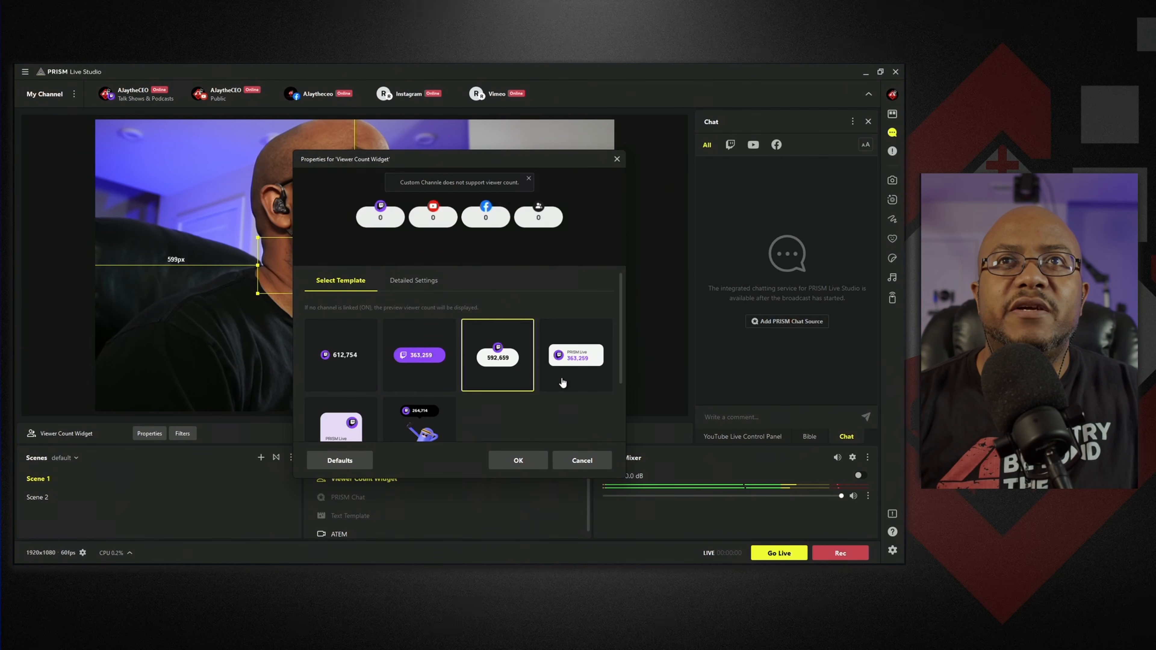
left_click(563, 383)
left_click(372, 421)
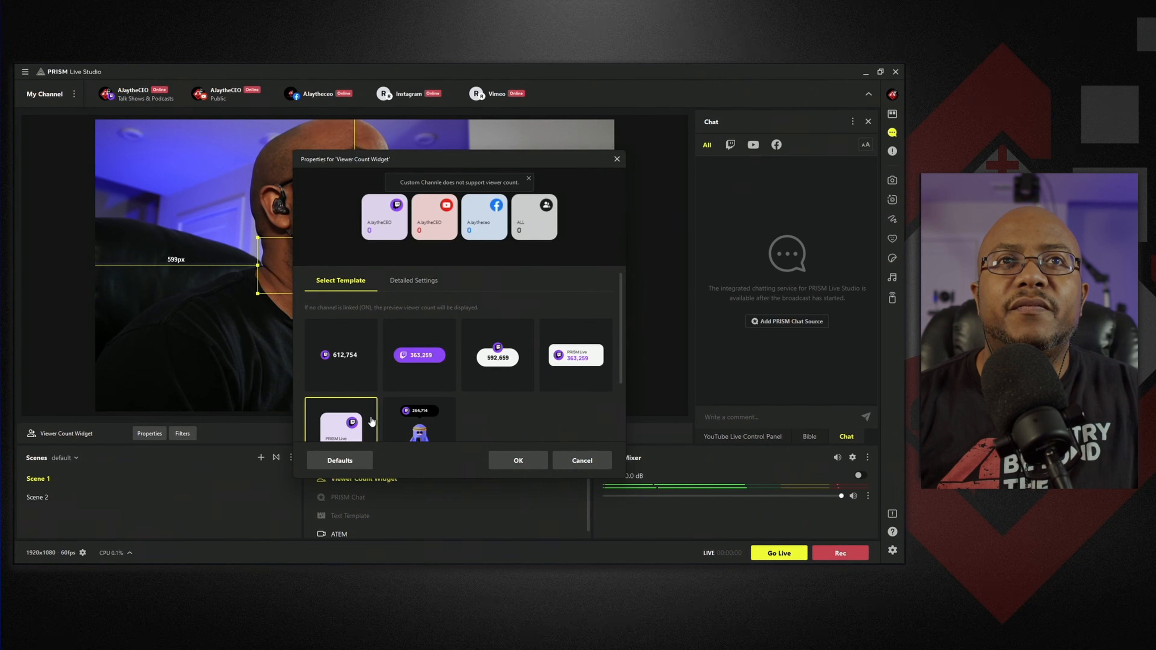
left_click(435, 426)
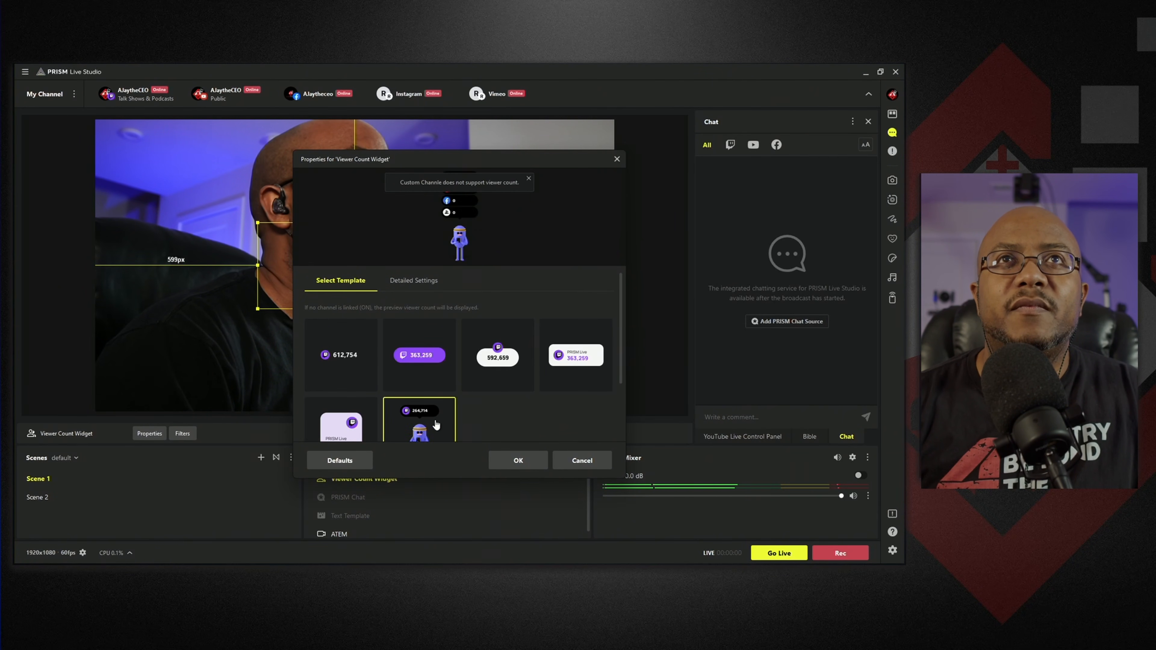
left_click(572, 334)
left_click(515, 458)
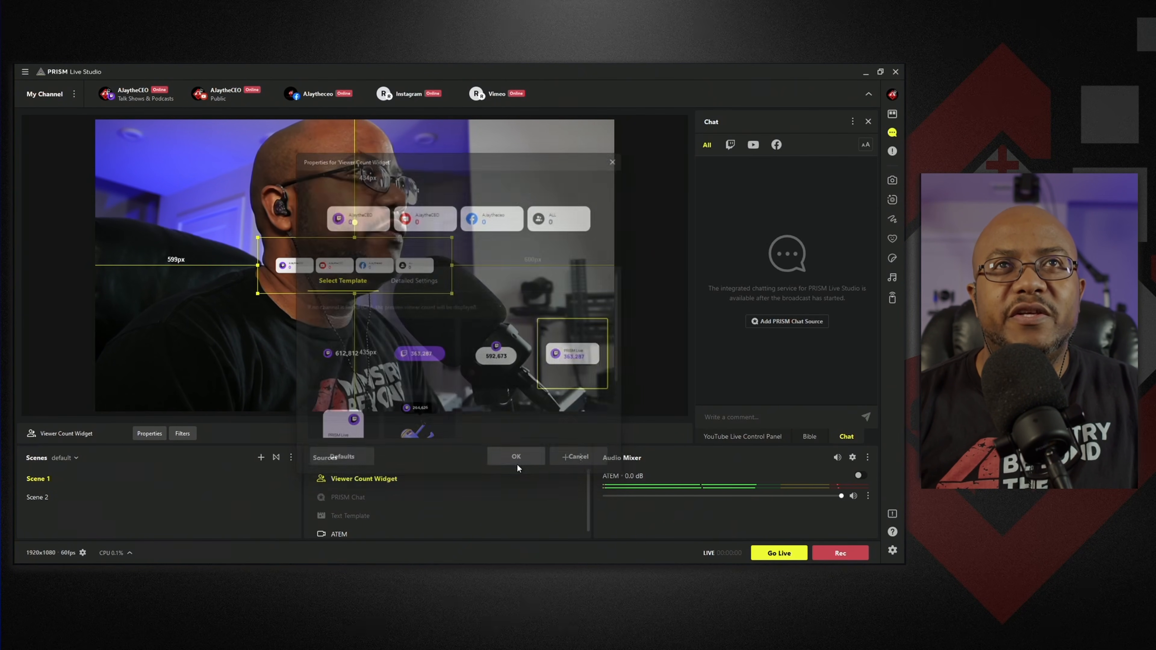
left_click_drag(451, 238, 586, 198)
left_click_drag(474, 259, 302, 388)
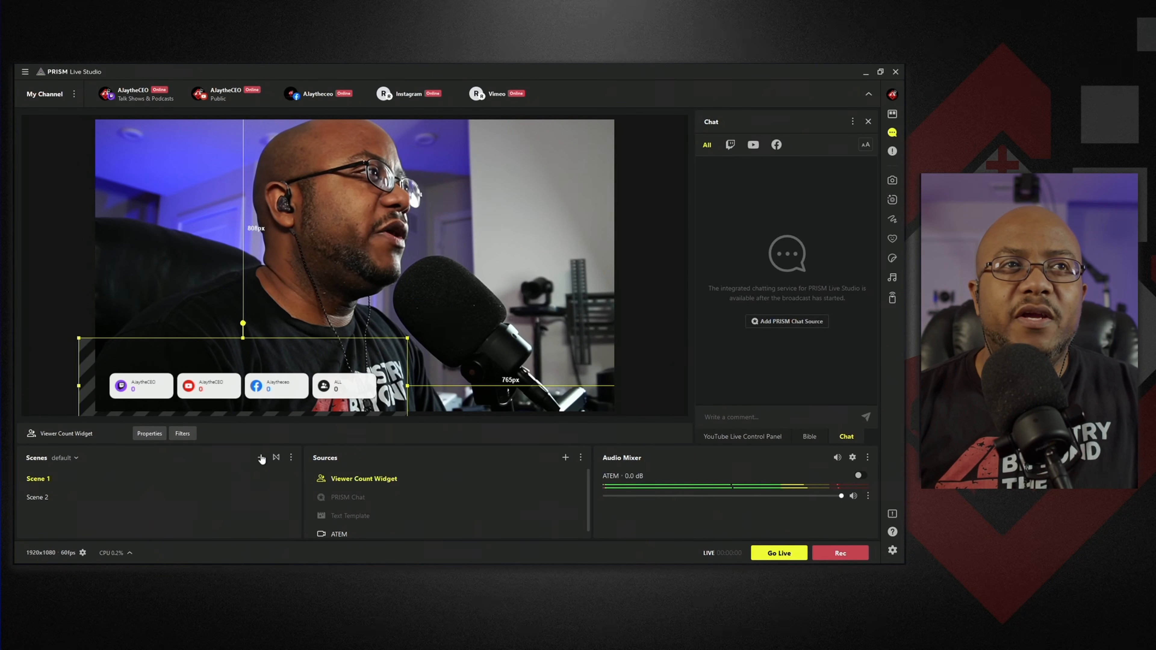
Set the viewer count widget's total viewers to Do not display, and shift the widget left near the canvas's lower-left corner
left_click(149, 433)
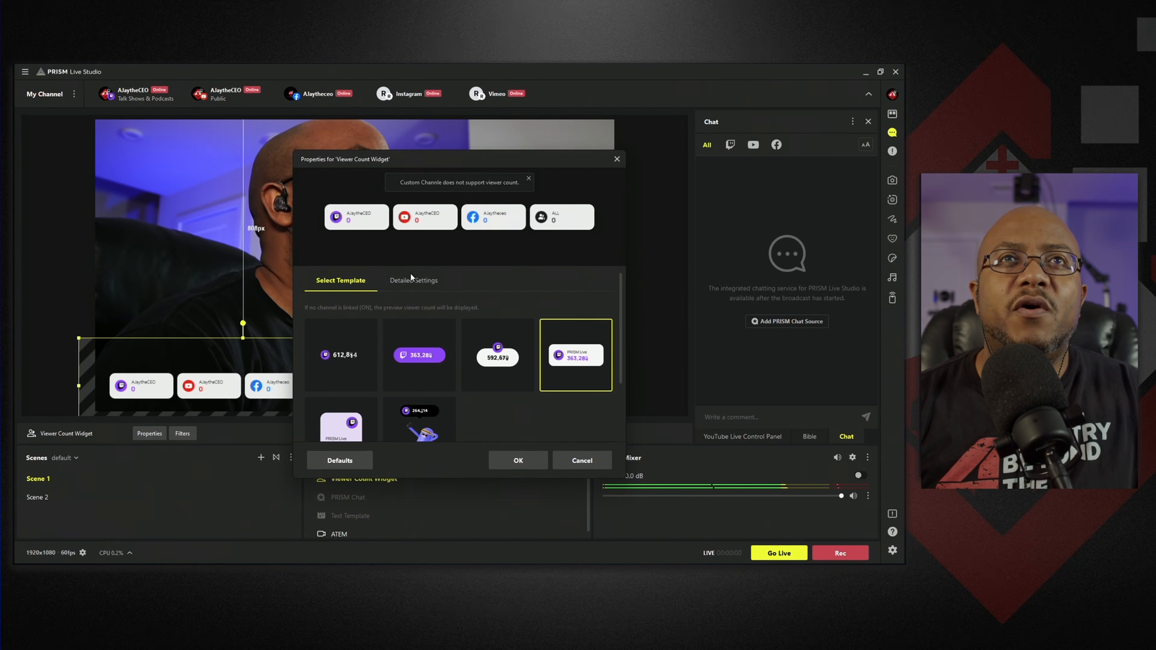
left_click(406, 283)
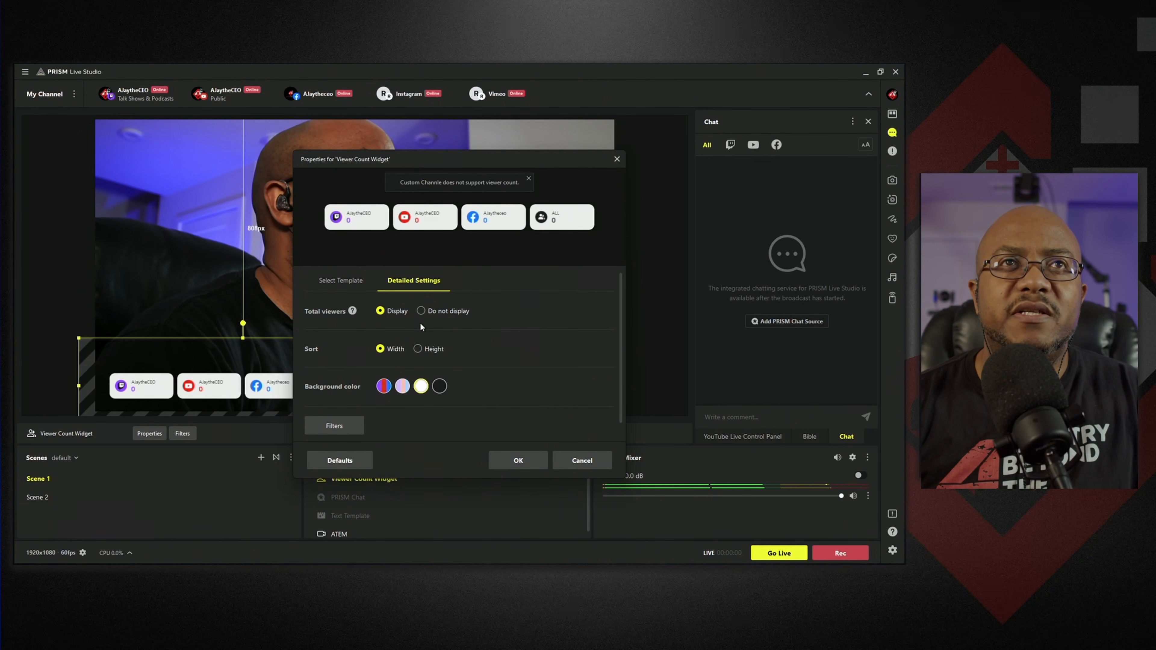
left_click(420, 312)
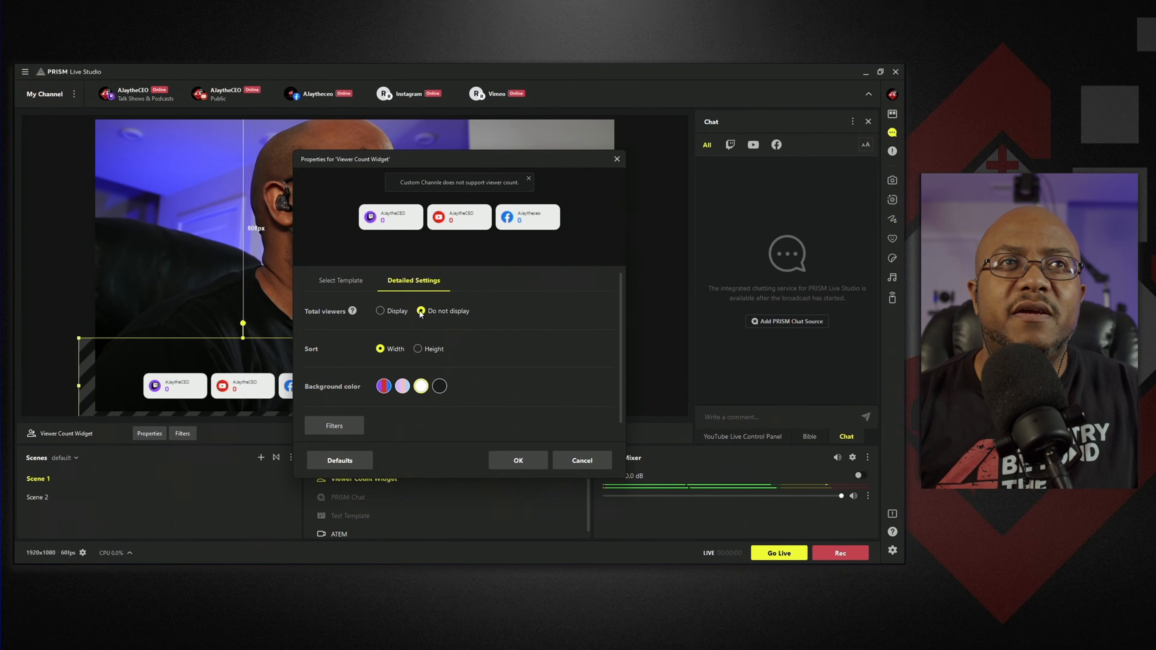
left_click(380, 311)
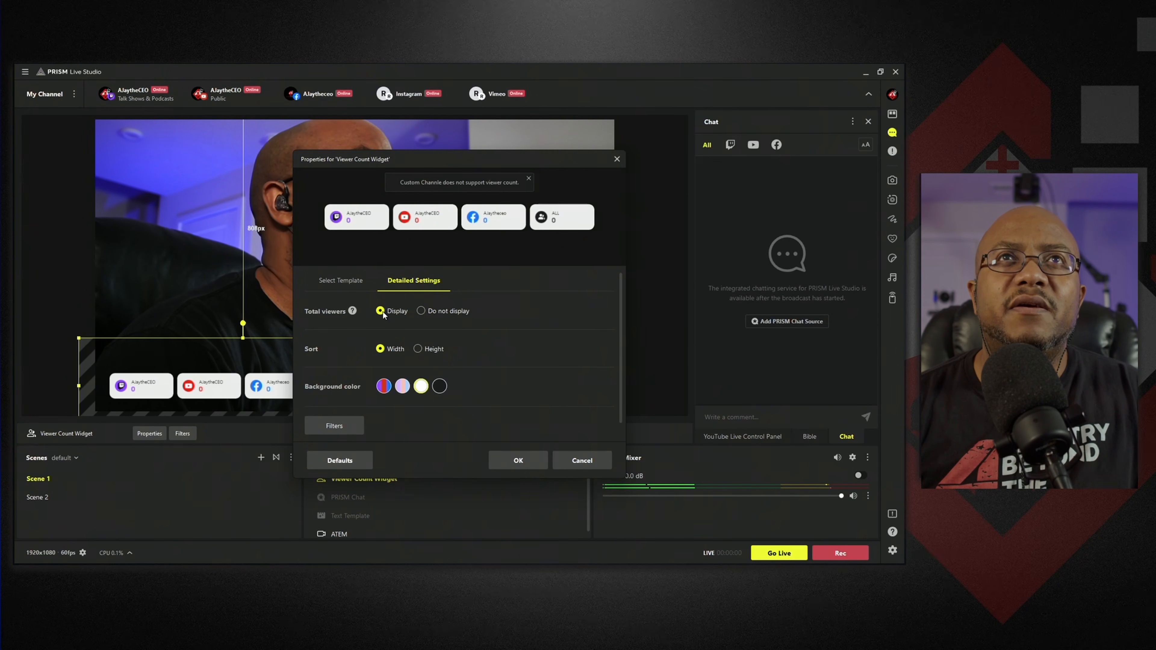
left_click(421, 311)
left_click(380, 310)
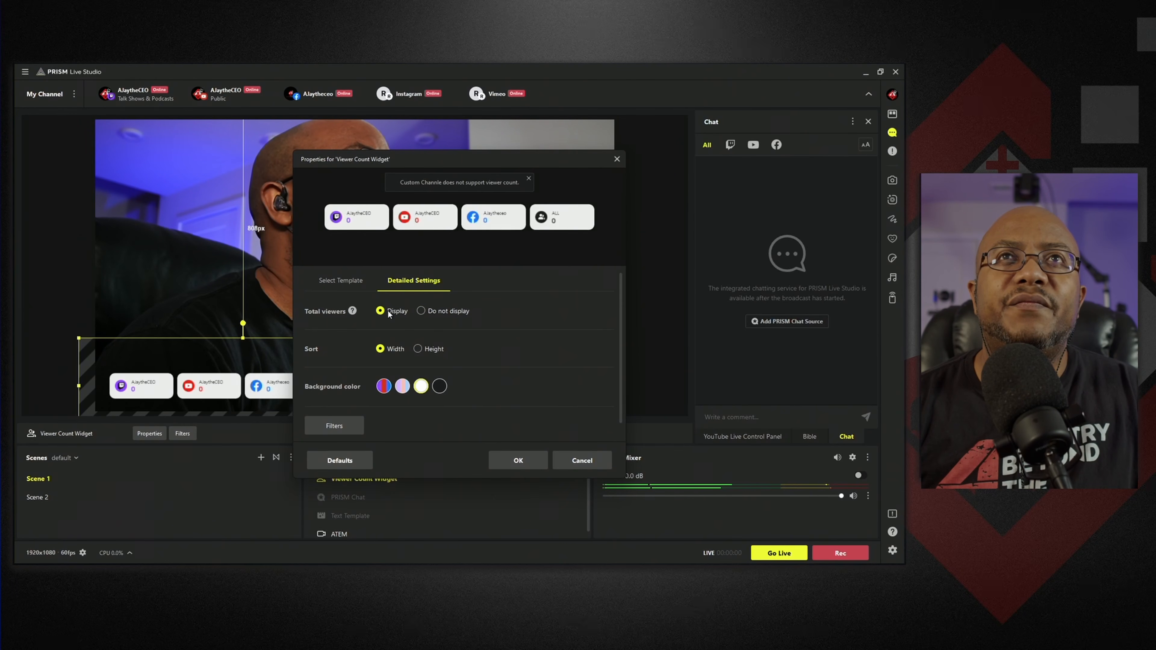
left_click(421, 312)
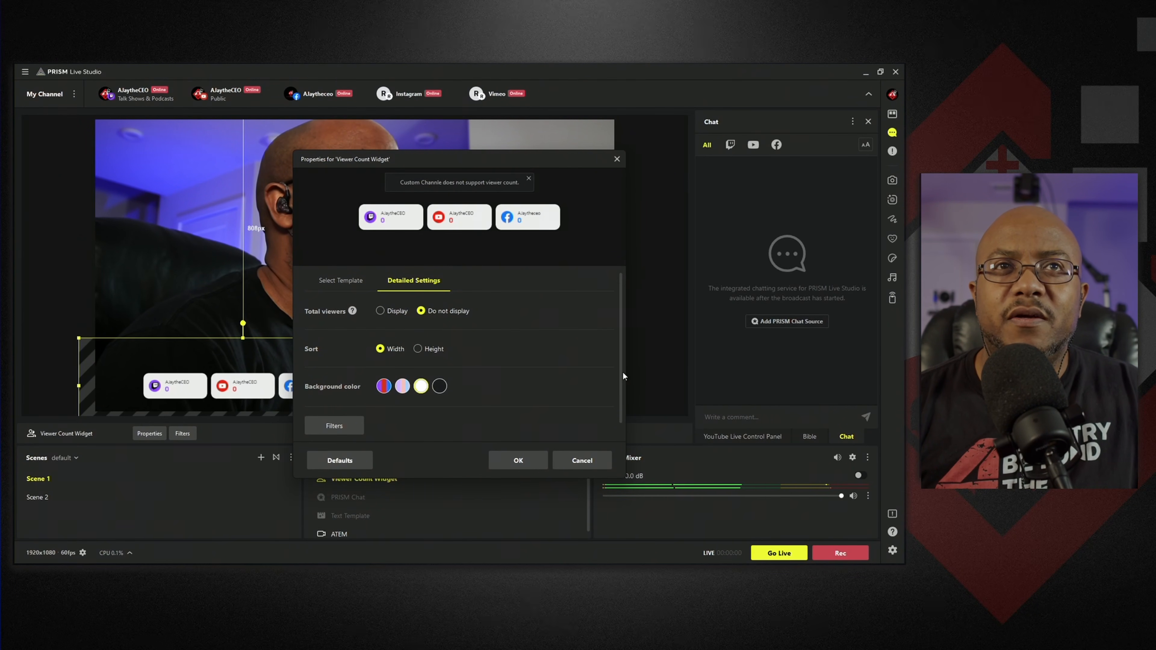
left_click(519, 459)
left_click_drag(277, 393, 238, 395)
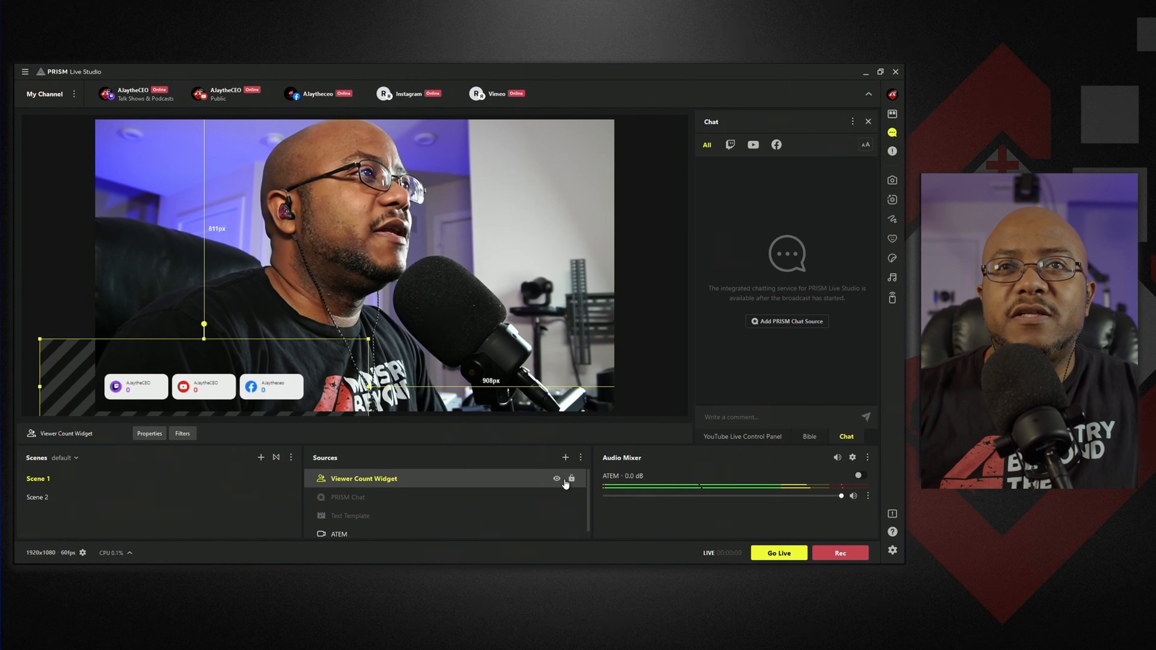
Add a PRISM Sticker source to Scene 1 using the recently used fireworks sticker
left_click(565, 459)
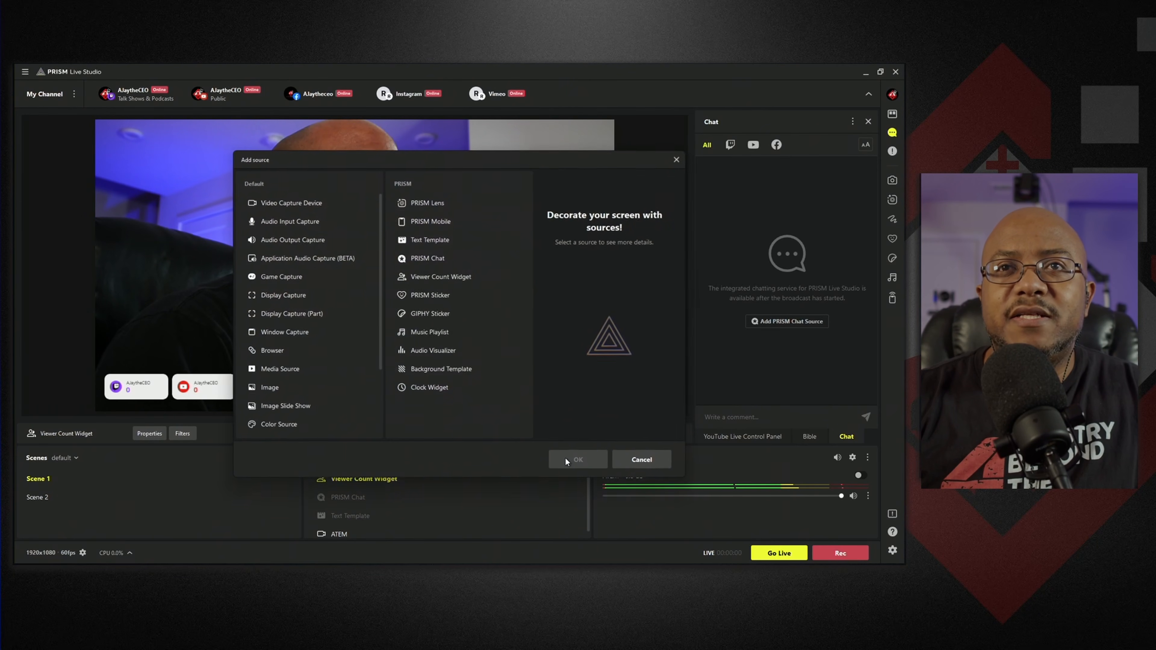
left_click(435, 296)
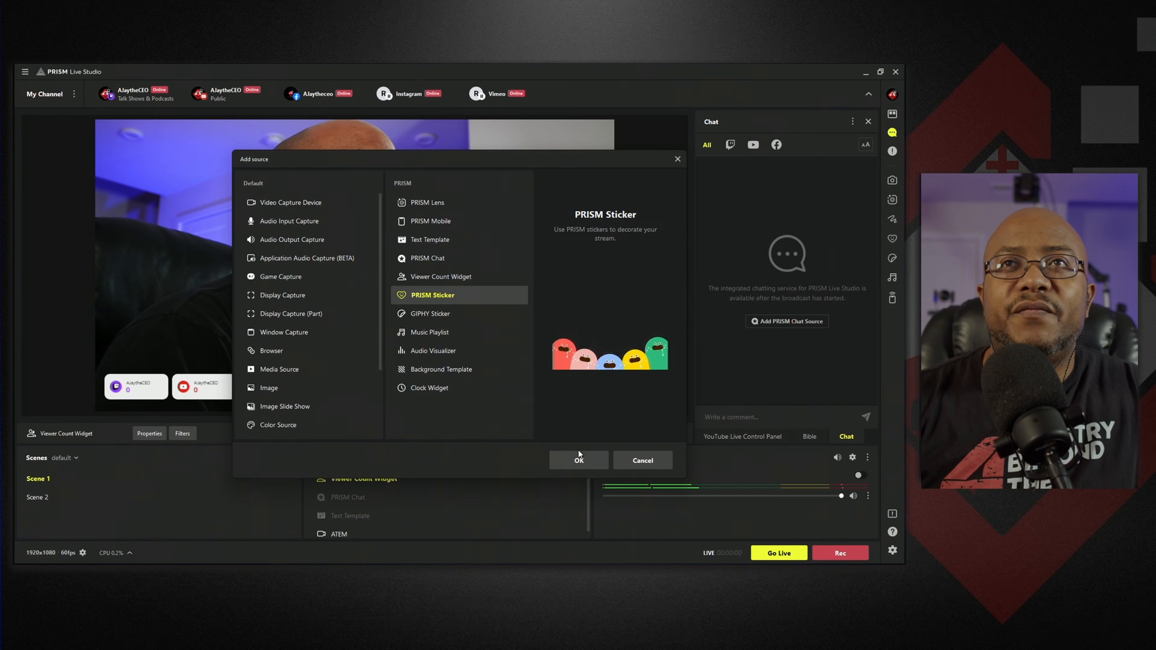
left_click(578, 455)
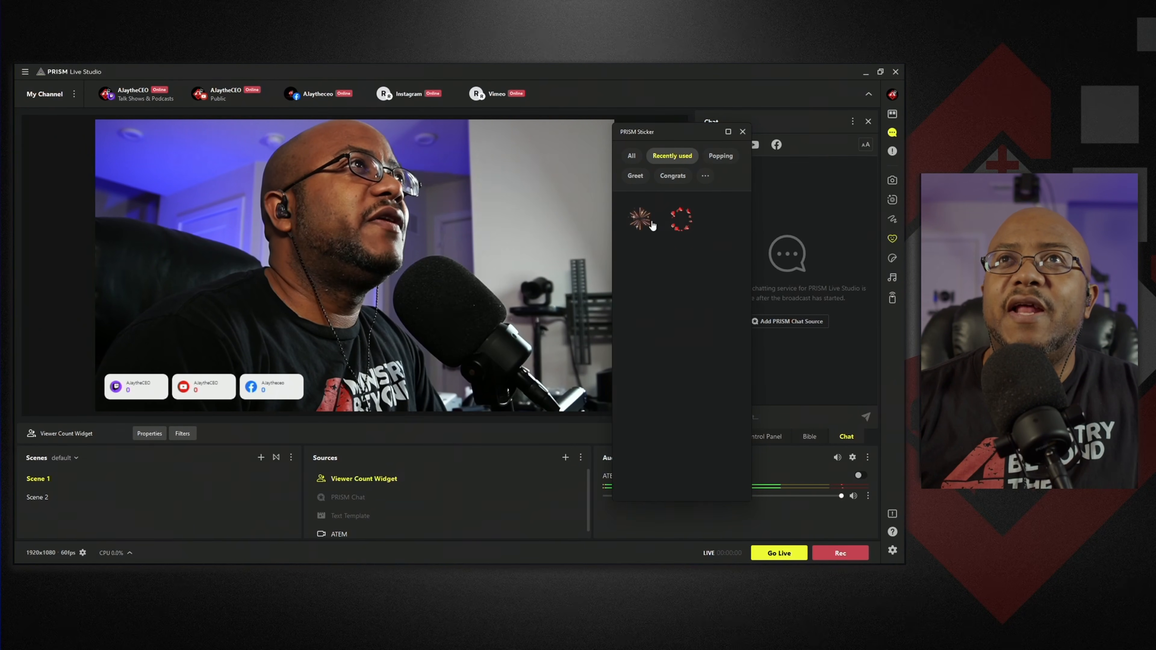
left_click(640, 219)
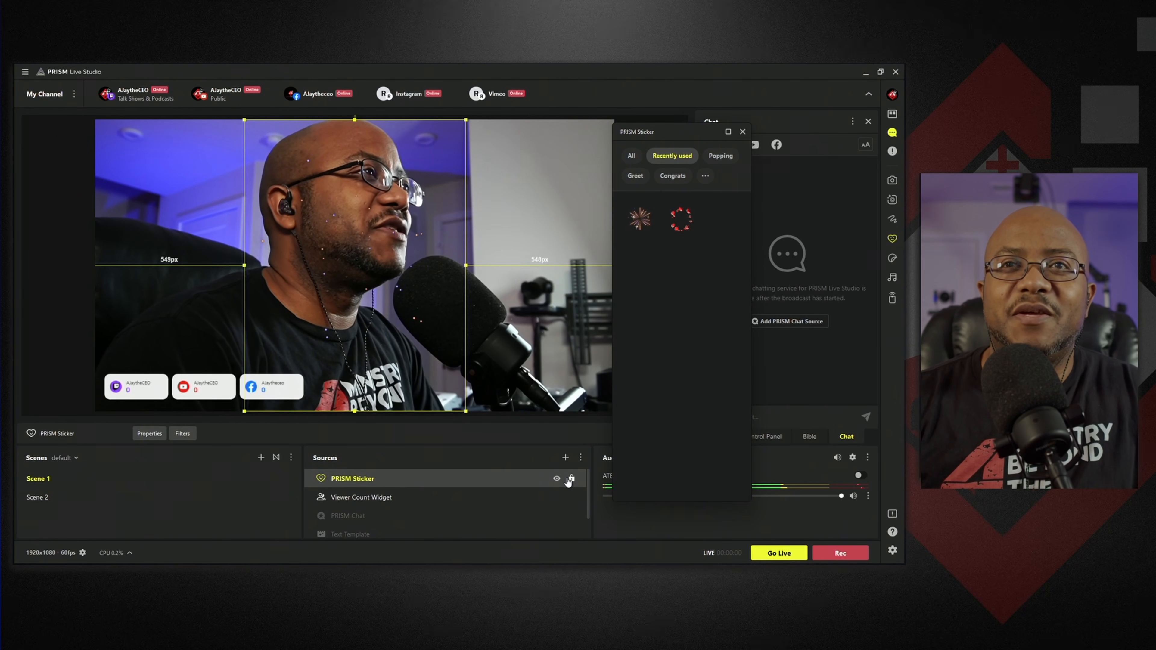
Browse all PRISM stickers and add the "Awesome" sticker to Scene 1
left_click(632, 165)
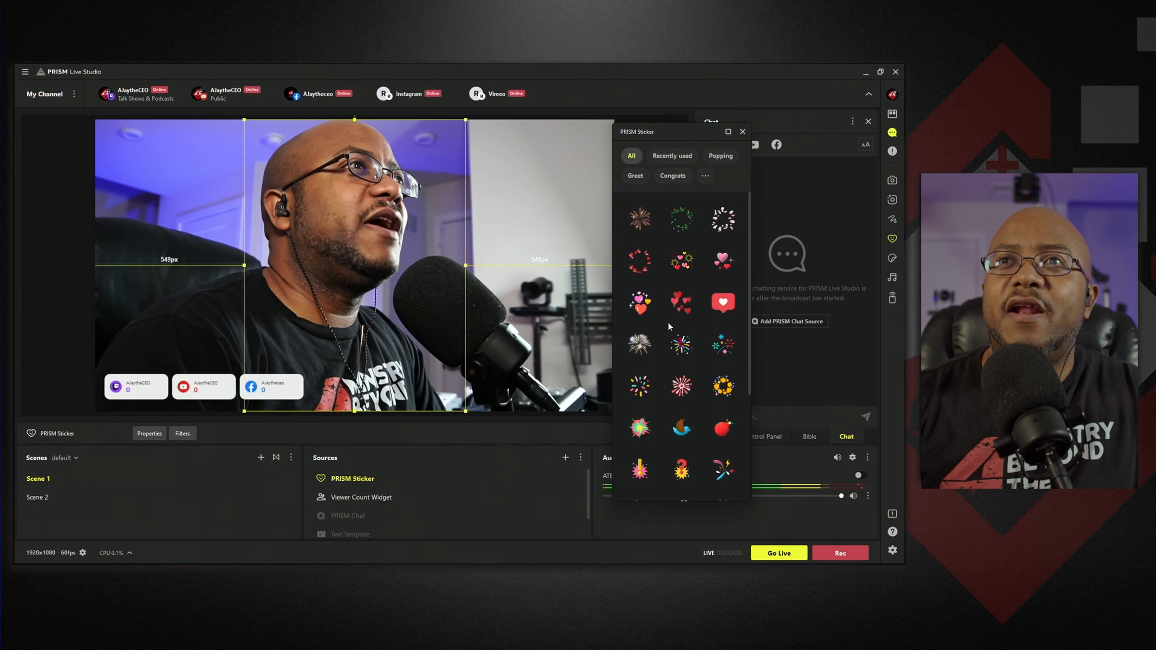
scroll(666, 381, "down", 5)
scroll(666, 380, "down", 15)
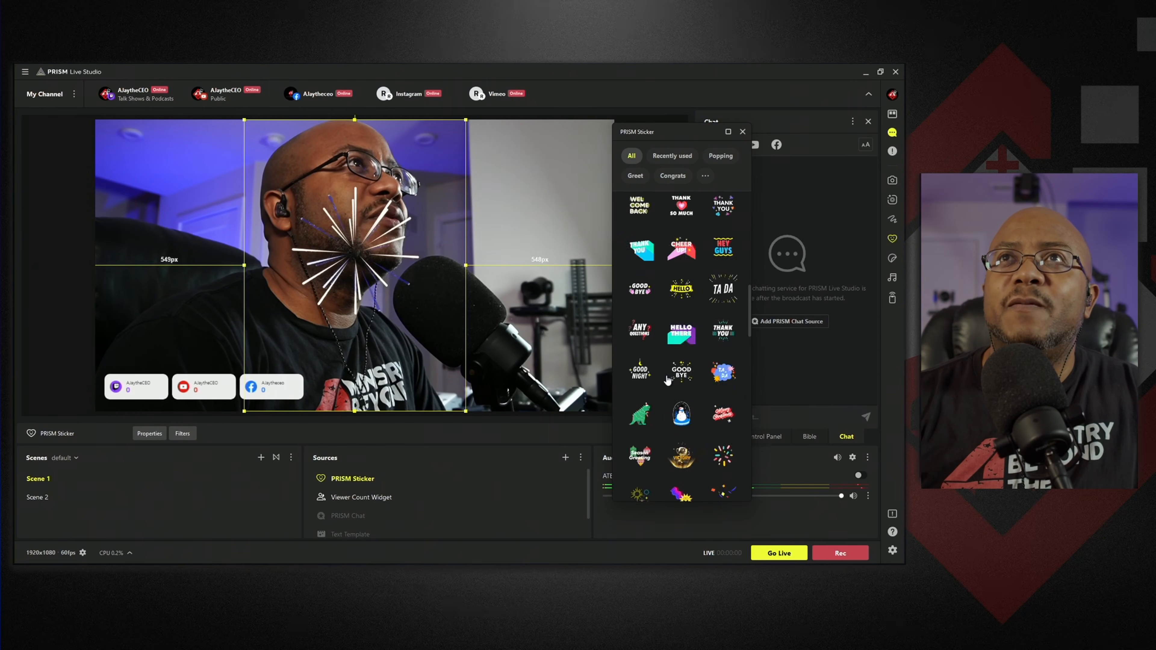
scroll(661, 375, "down", 3)
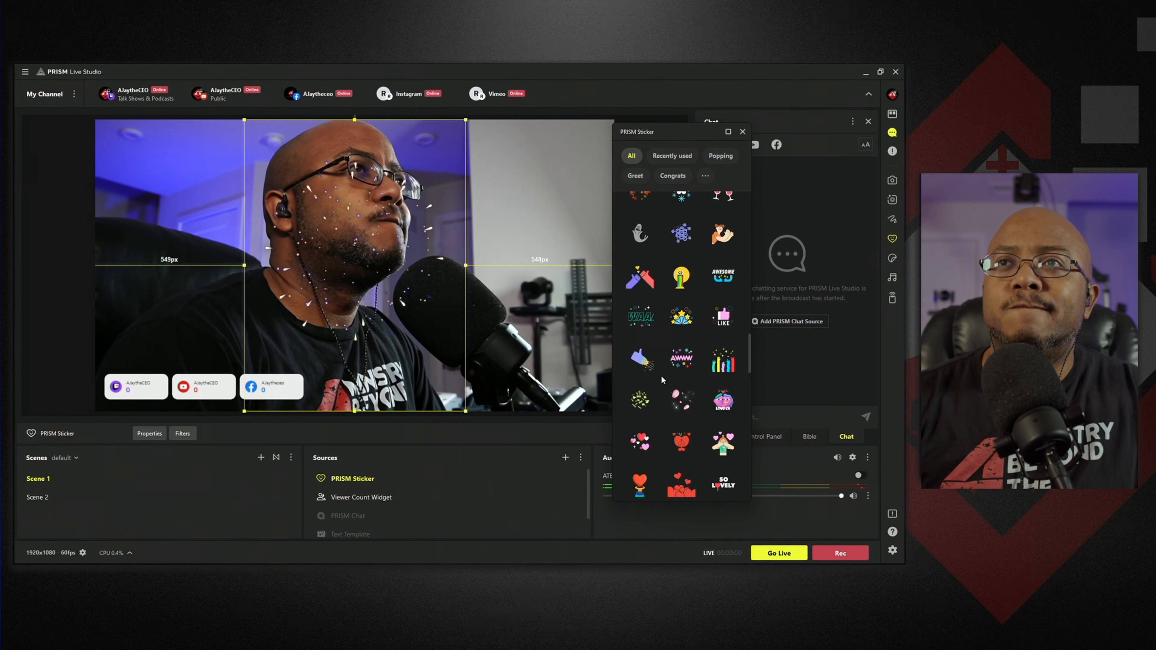
left_click(725, 277)
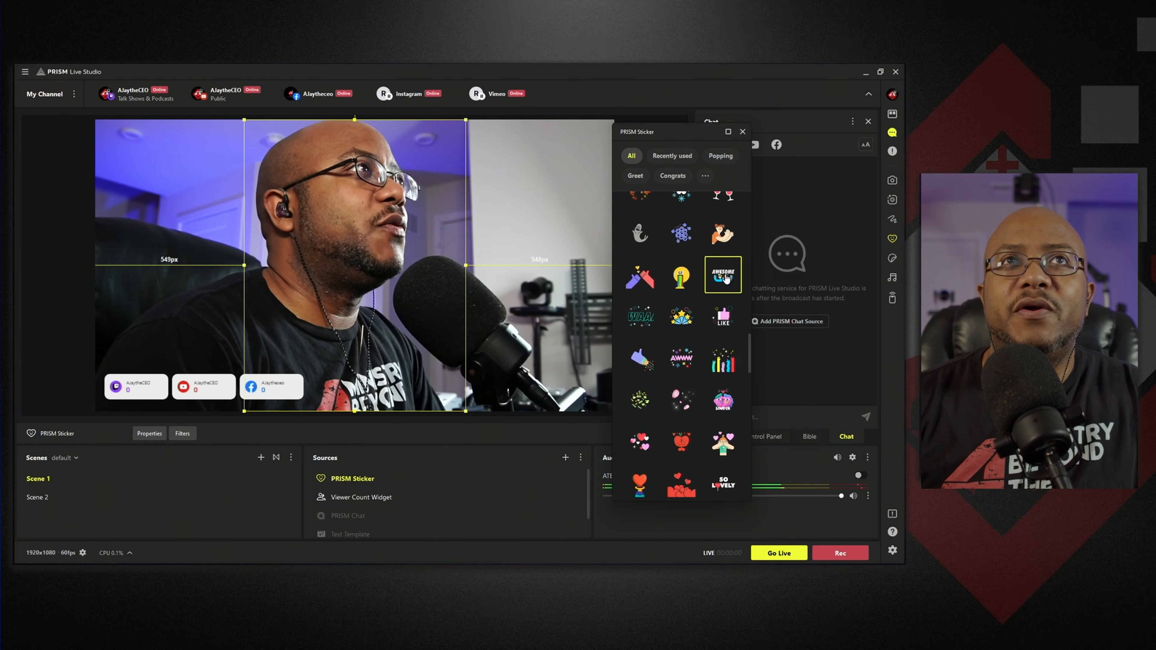
left_click(725, 276)
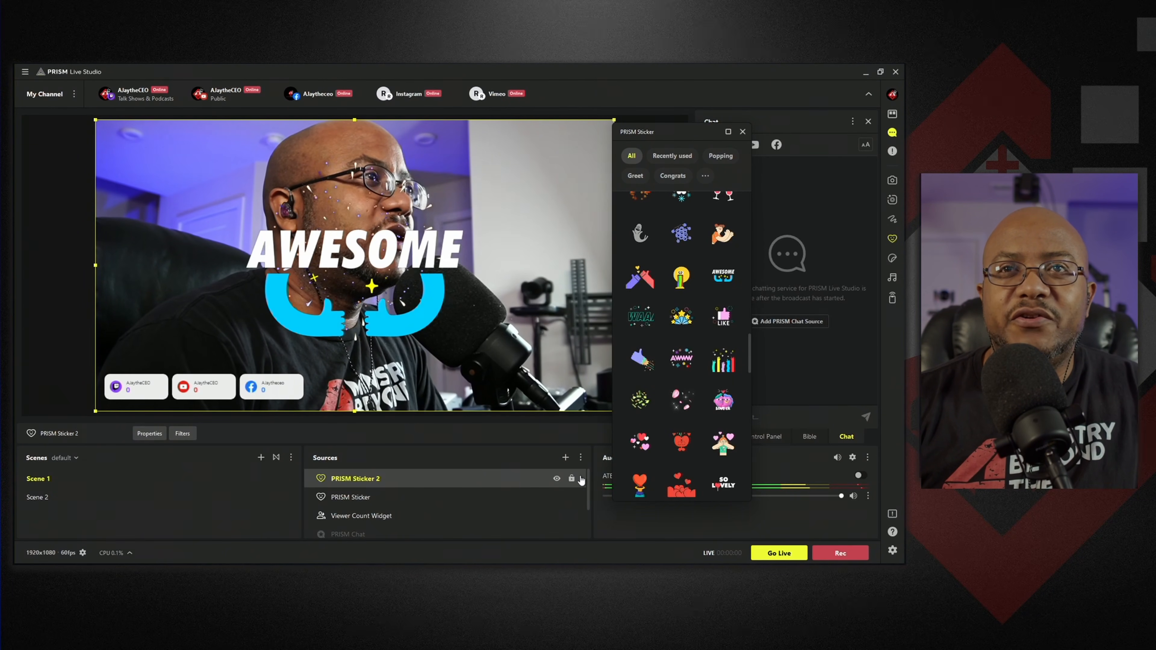
left_click(519, 484)
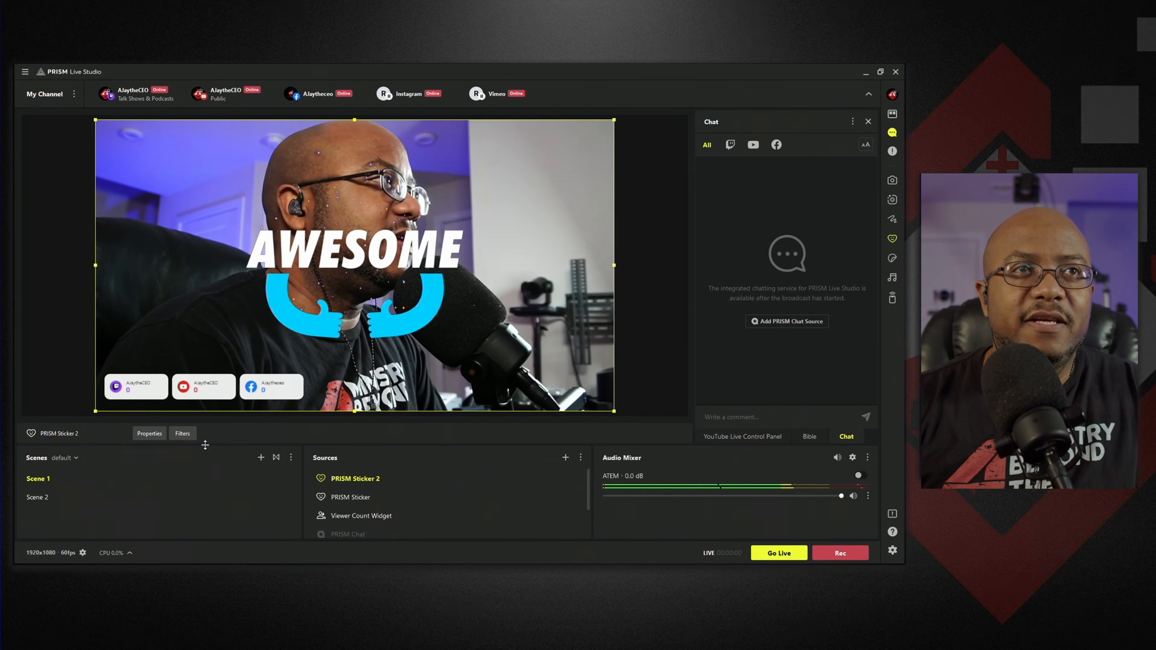
Delete the "Awesome" and fireworks sticker sources from Scene 1
right_click(388, 481)
left_click(420, 461)
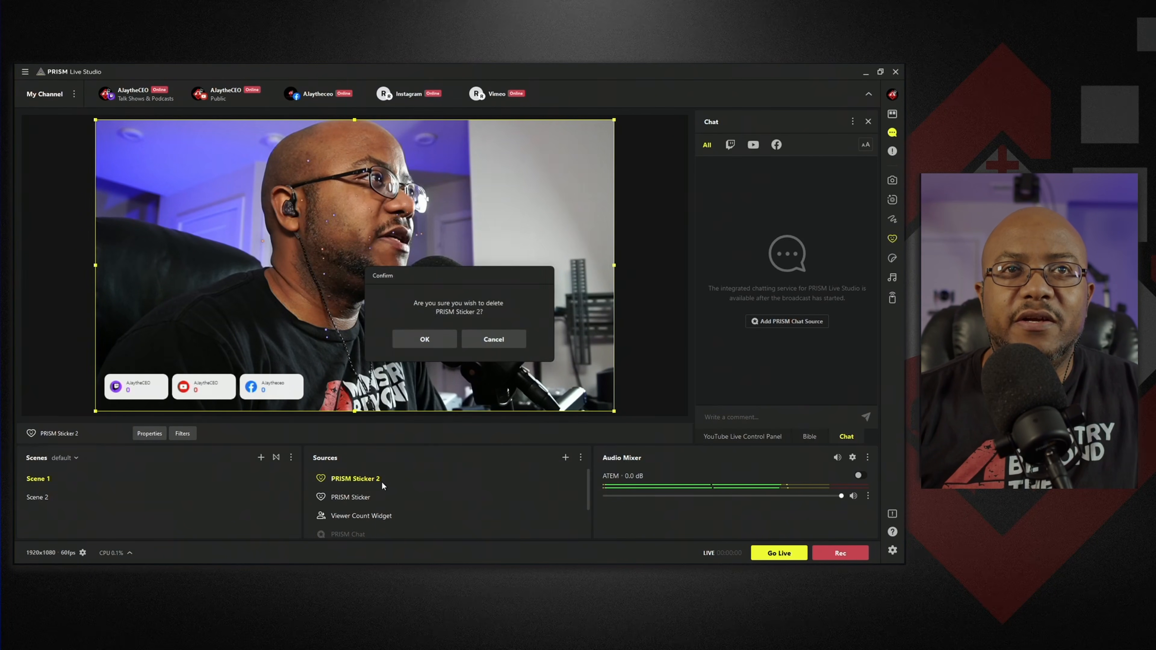
left_click(422, 340)
left_click(364, 479)
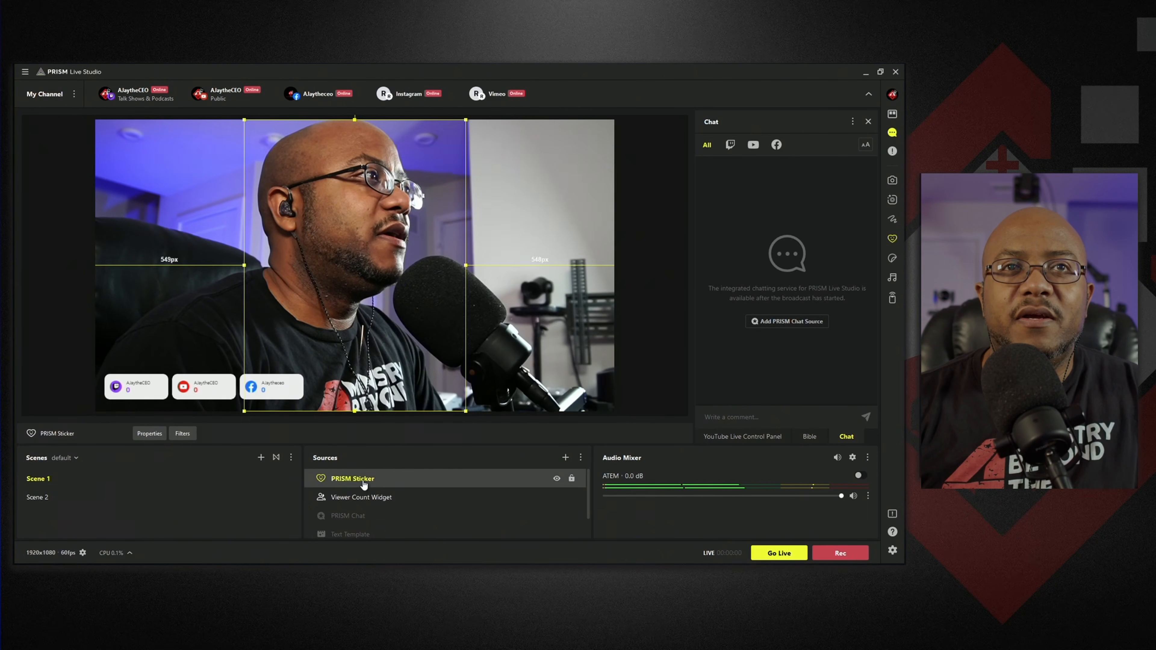
right_click(364, 479)
left_click(400, 444)
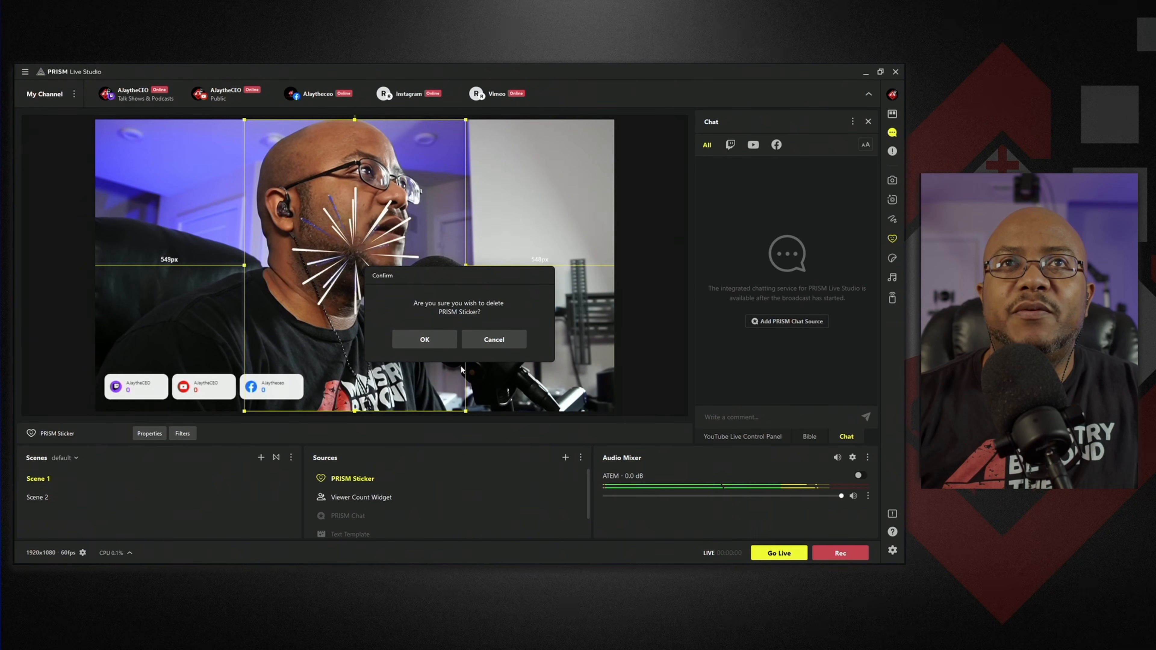
left_click(425, 340)
Add a new Audio Visualizer source to Scene 1 with its default name
left_click(565, 457)
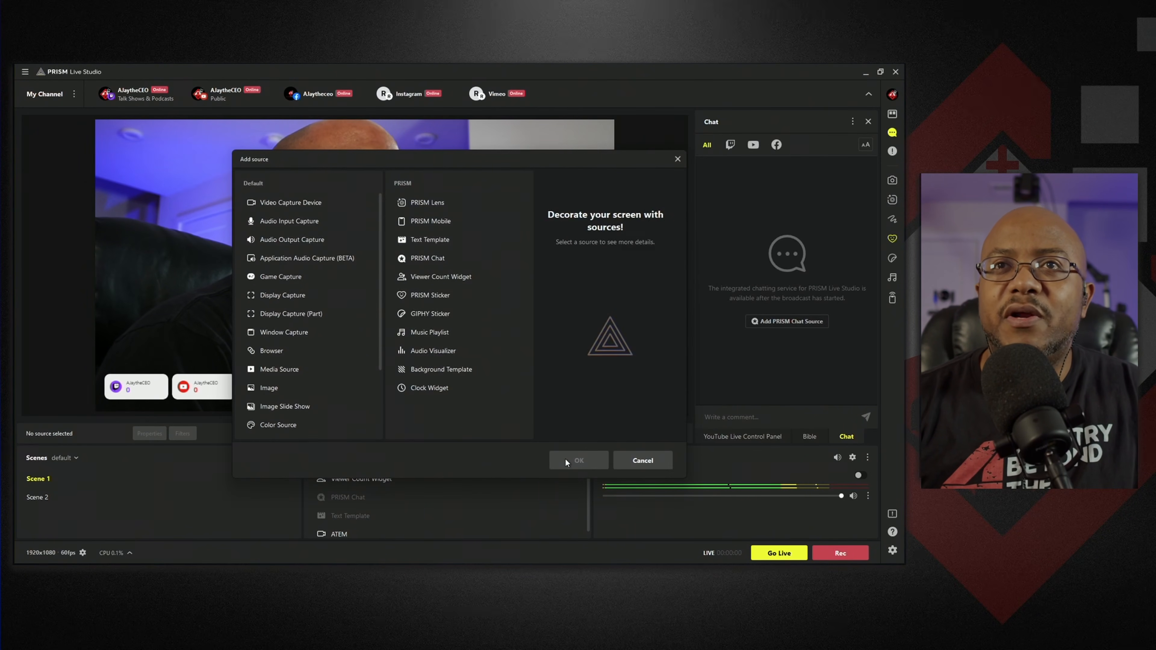
left_click(446, 357)
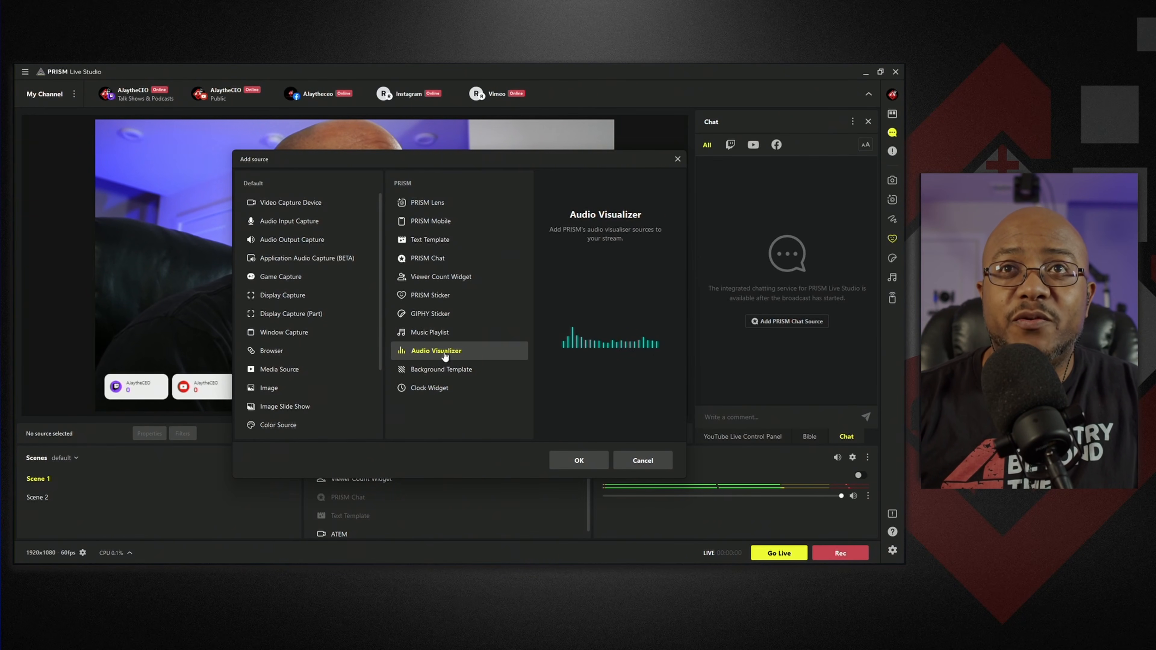
left_click(577, 461)
left_click(423, 388)
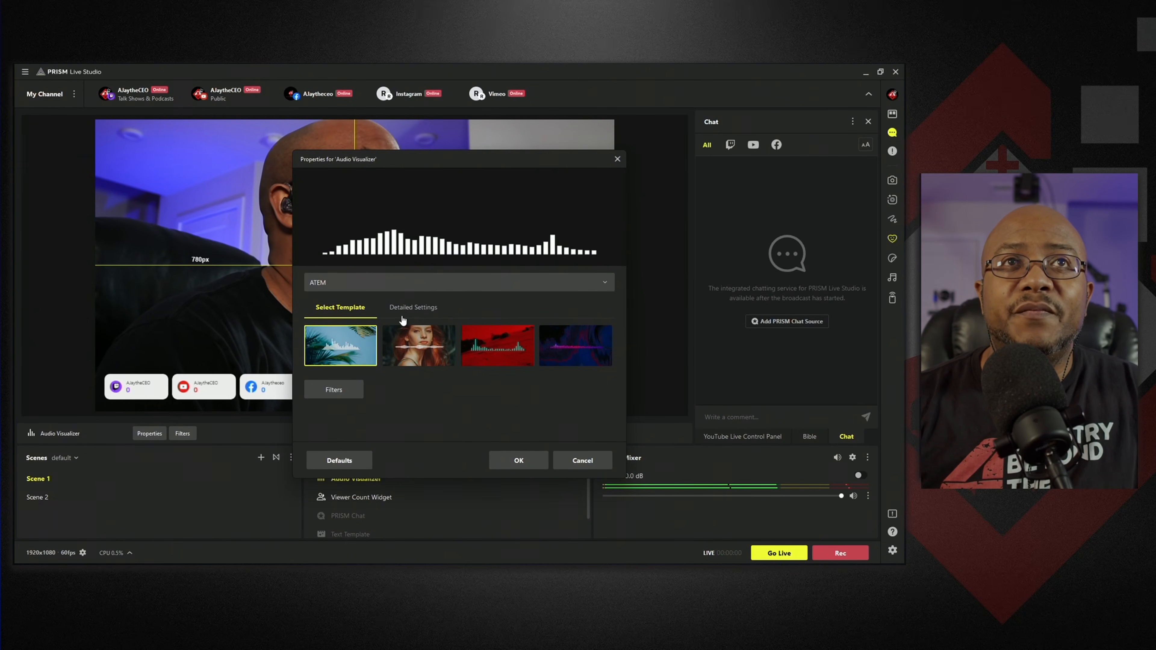
Try the audio visualizer templates, apply the second one with mirrored white bars, and review its detailed settings
left_click(418, 351)
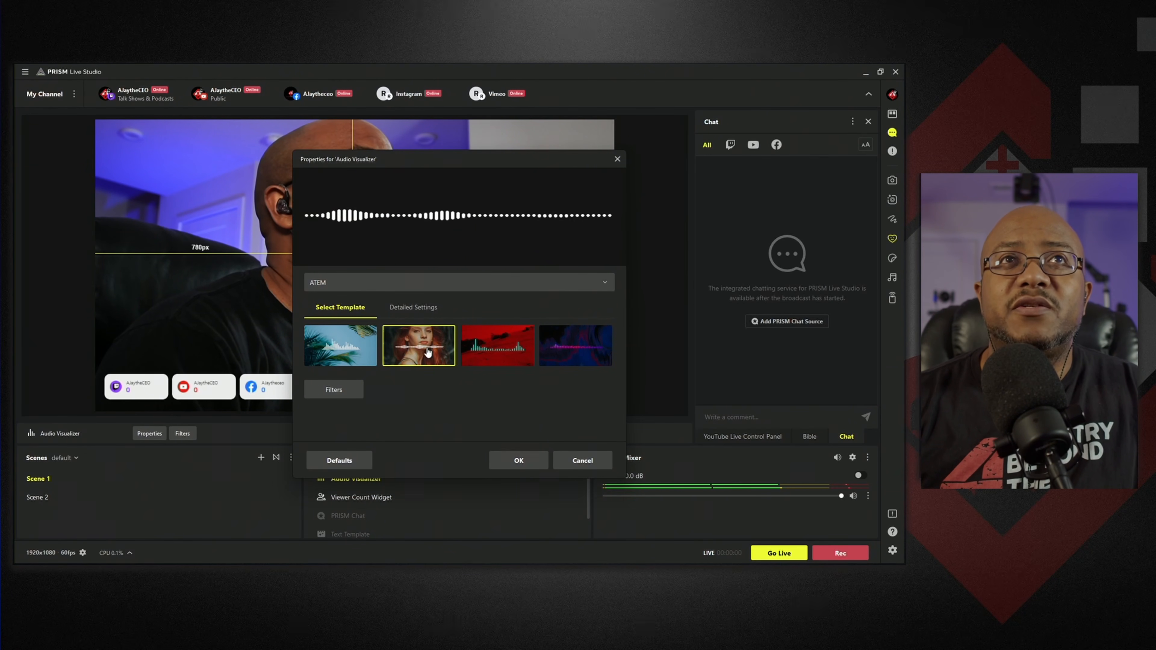
left_click(482, 353)
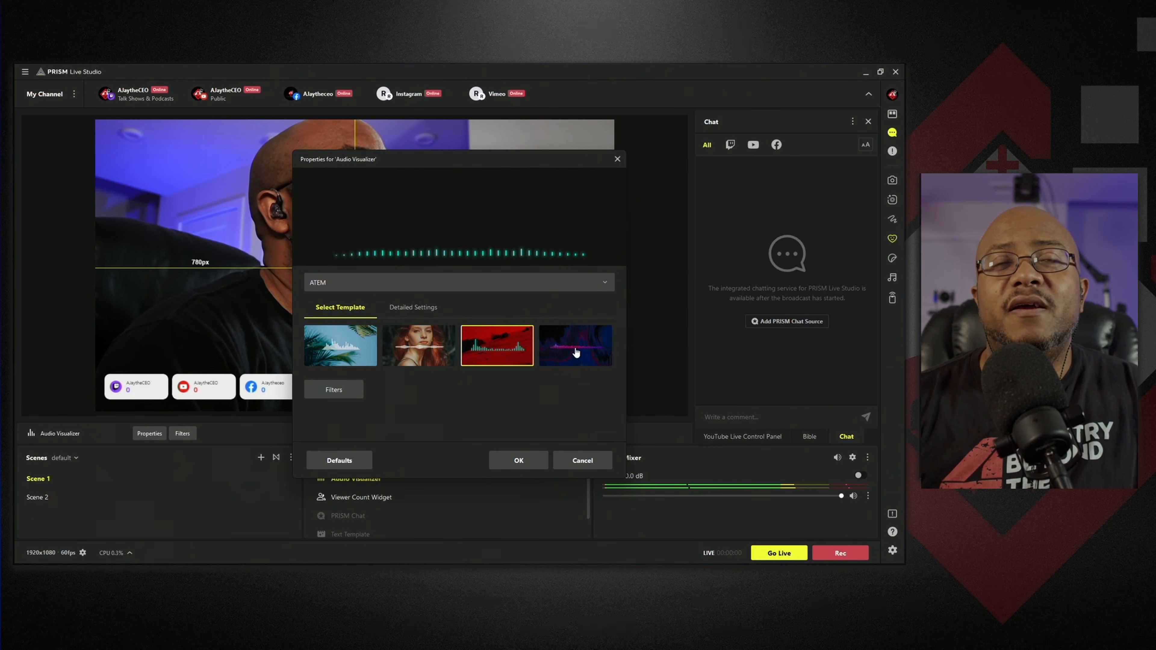
left_click(564, 350)
left_click(414, 347)
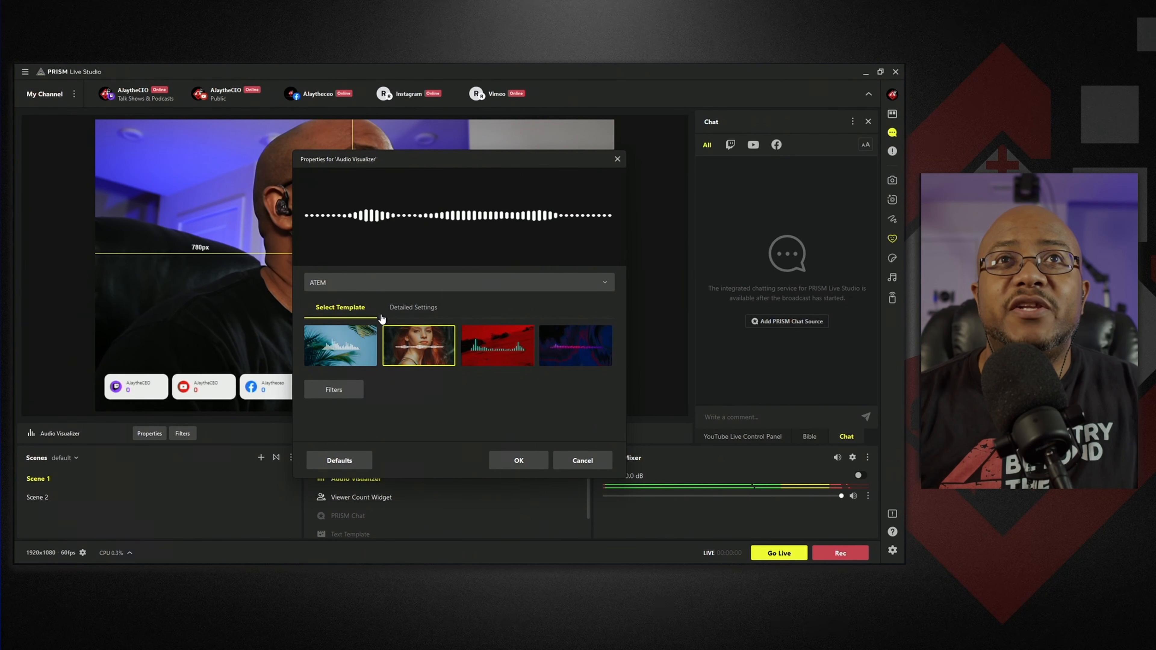
left_click(399, 308)
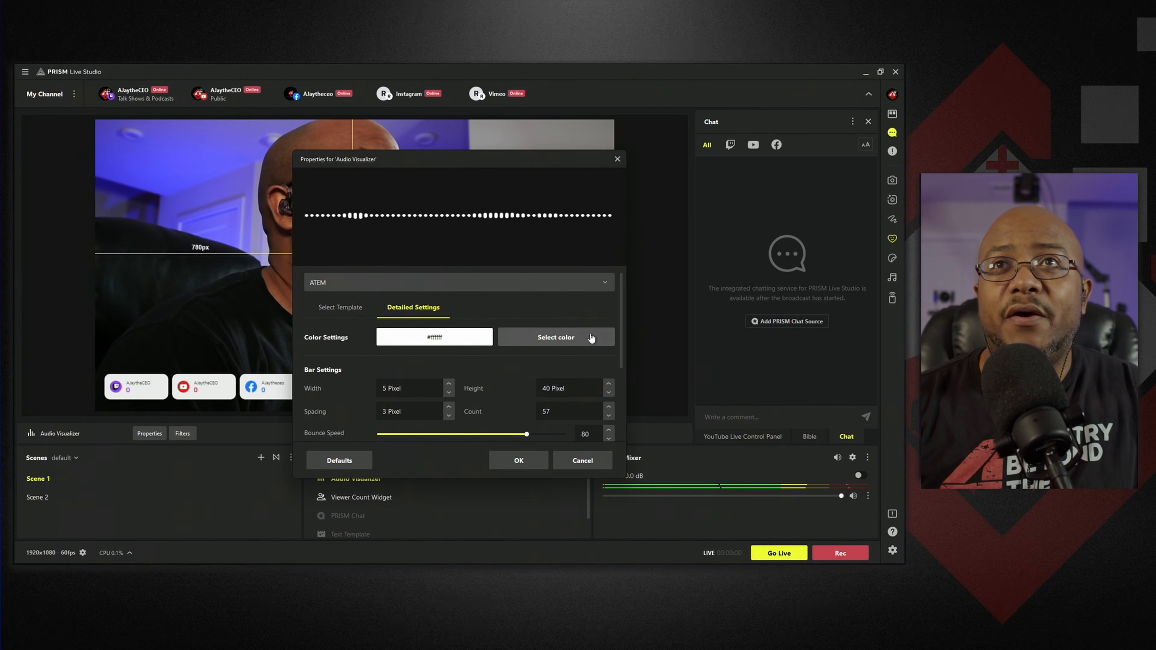
left_click_drag(621, 328, 633, 429)
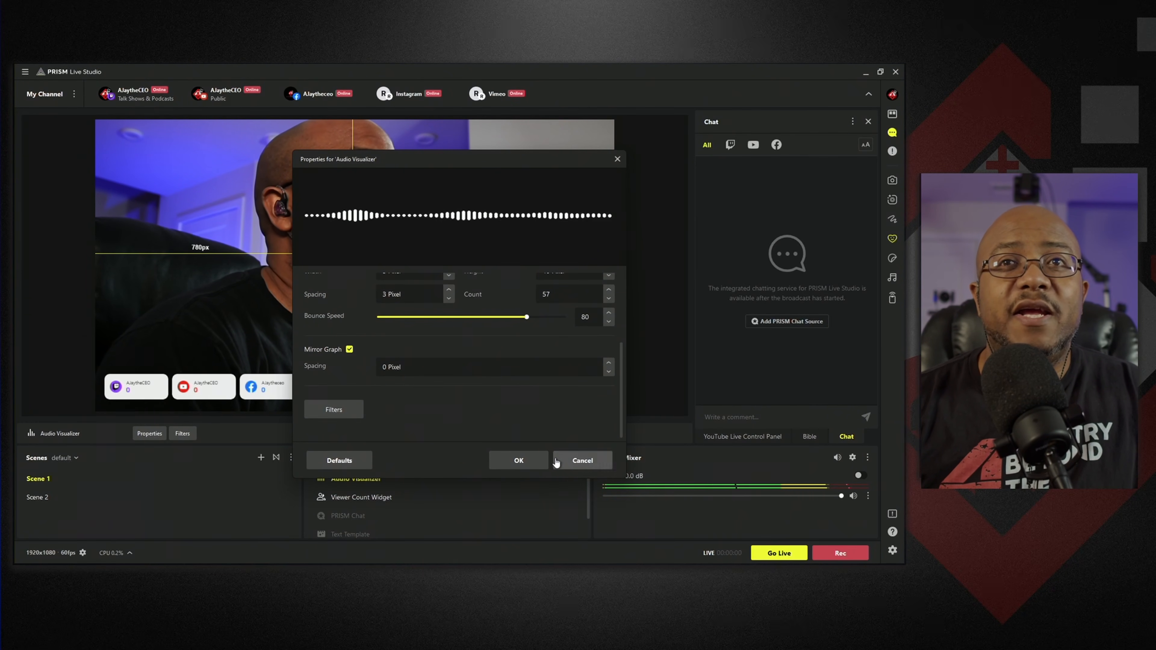
left_click(520, 460)
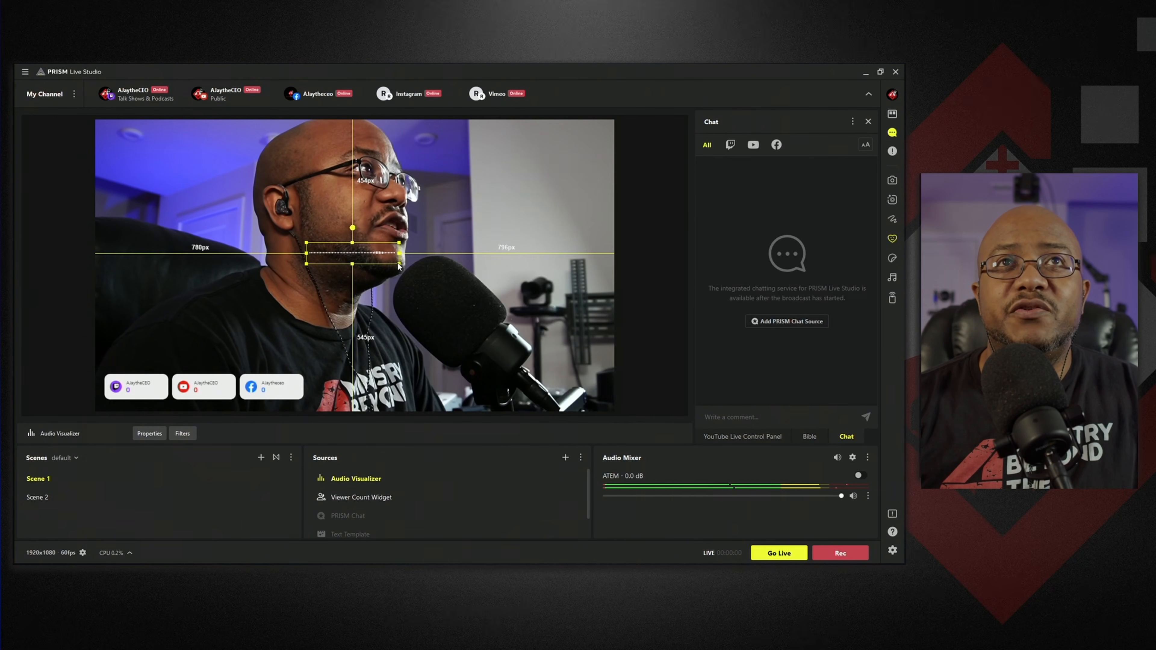
Enlarge the audio visualizer to the full canvas width and place it across the canvas's vertical middle
left_click_drag(400, 265, 556, 349)
left_click_drag(482, 296, 285, 261)
left_click_drag(578, 298, 490, 285)
left_click_drag(604, 305, 612, 260)
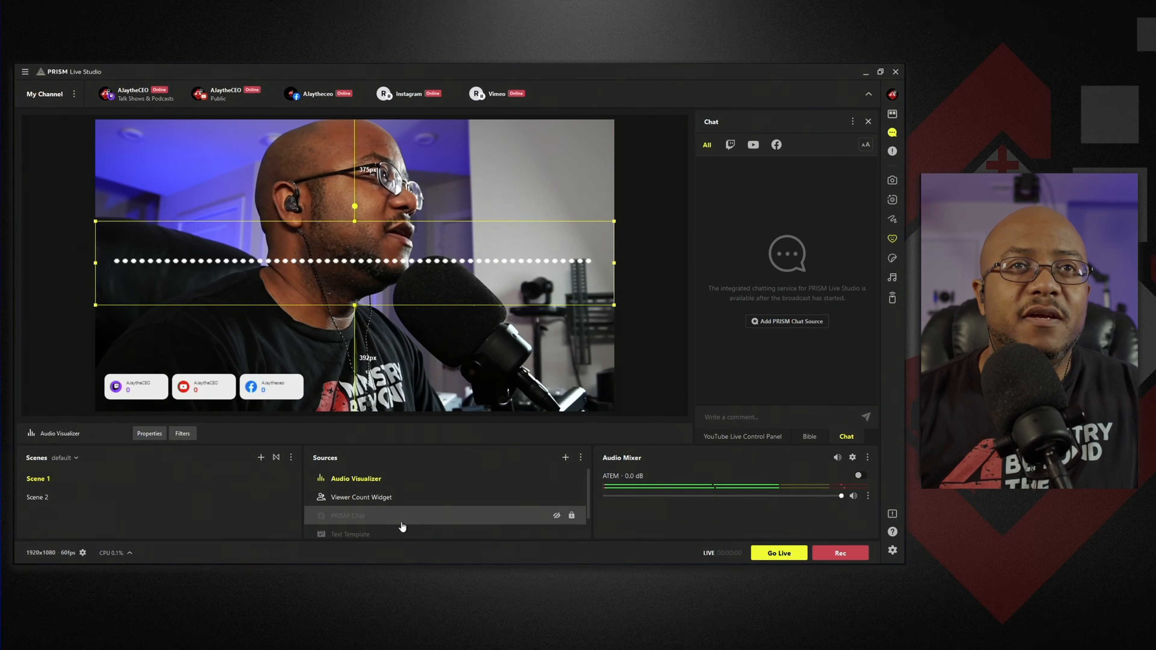
Add a new Media Source named "bg movie" to Scene 1
left_click(565, 457)
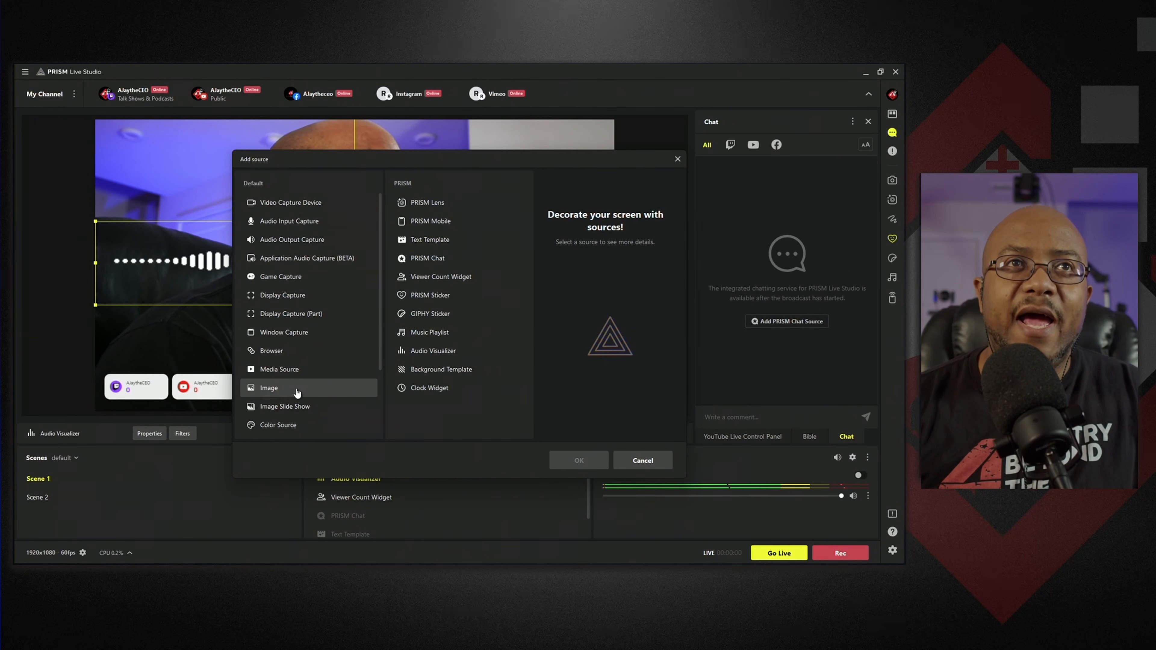
left_click(291, 370)
left_click(578, 461)
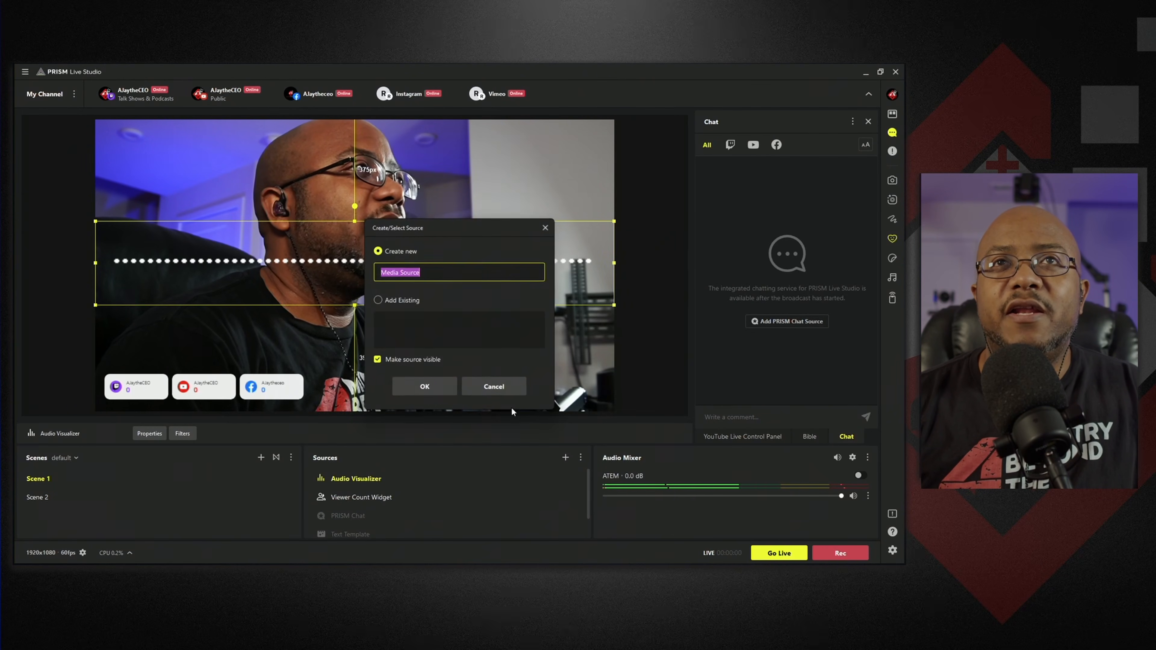
type("bg")
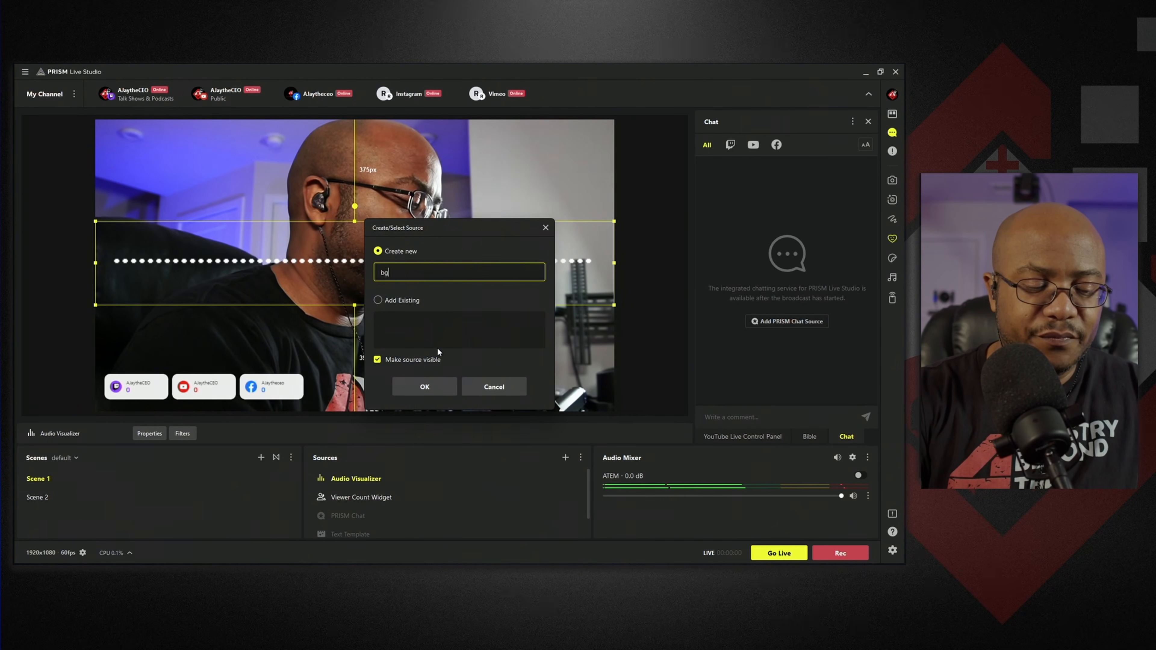
type(" movie")
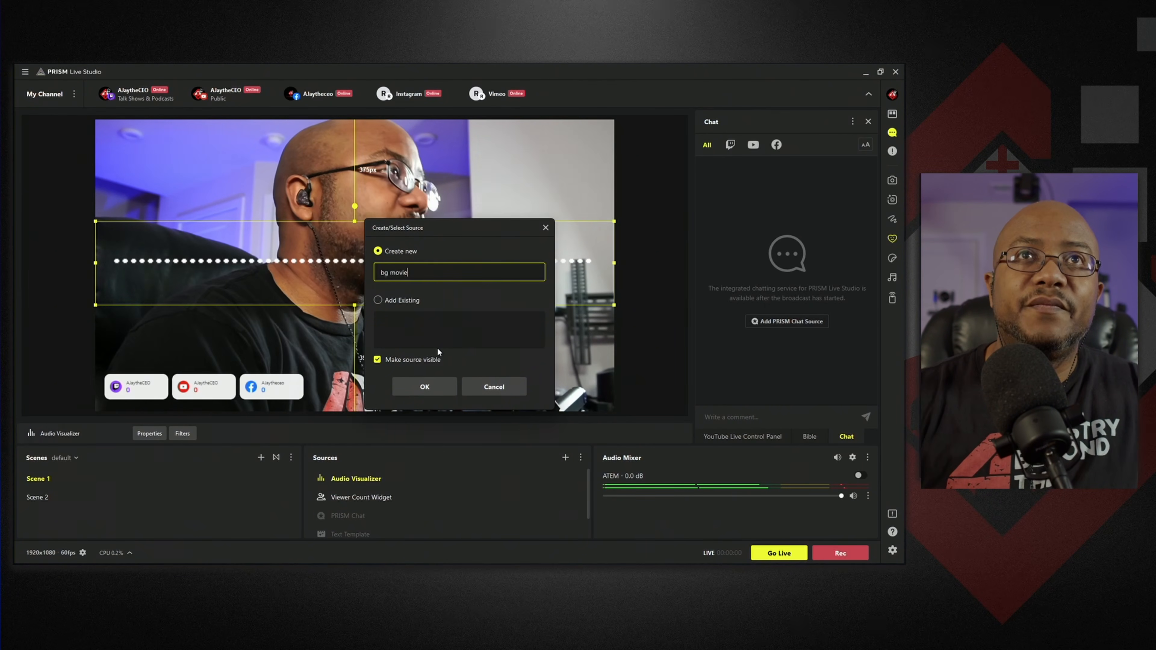
left_click(424, 386)
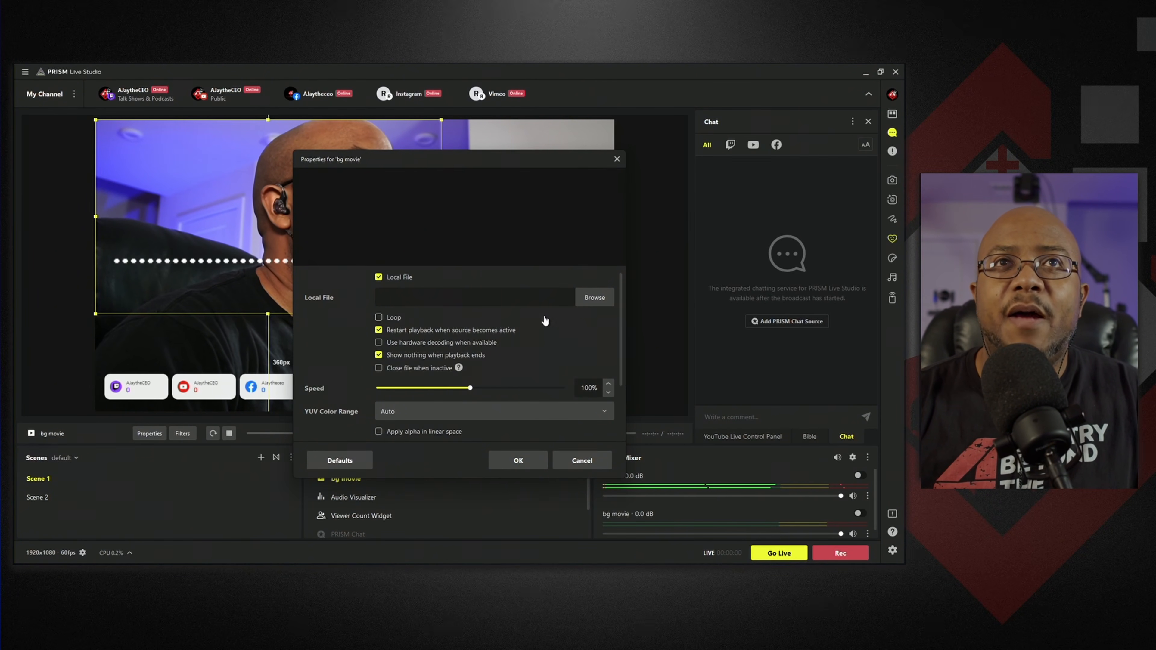
Loop the bg movie source, enable hardware decoding, and load Plexus Network - 02.mov from the resolve/backgrounds folder on drive E
left_click(392, 319)
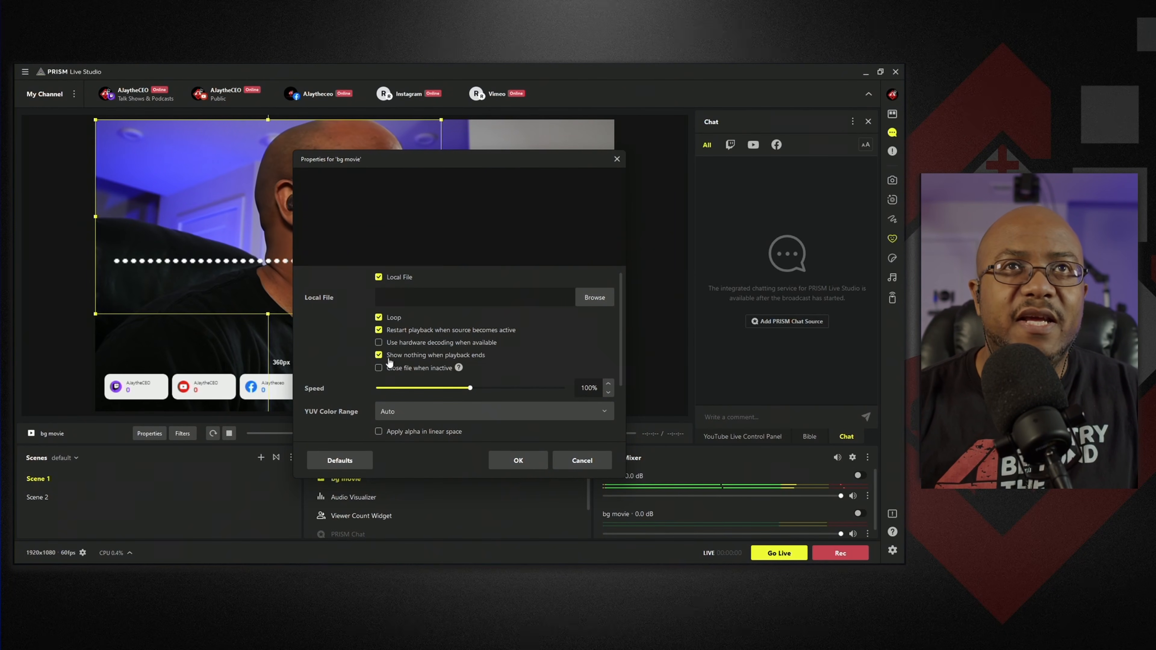
left_click(591, 298)
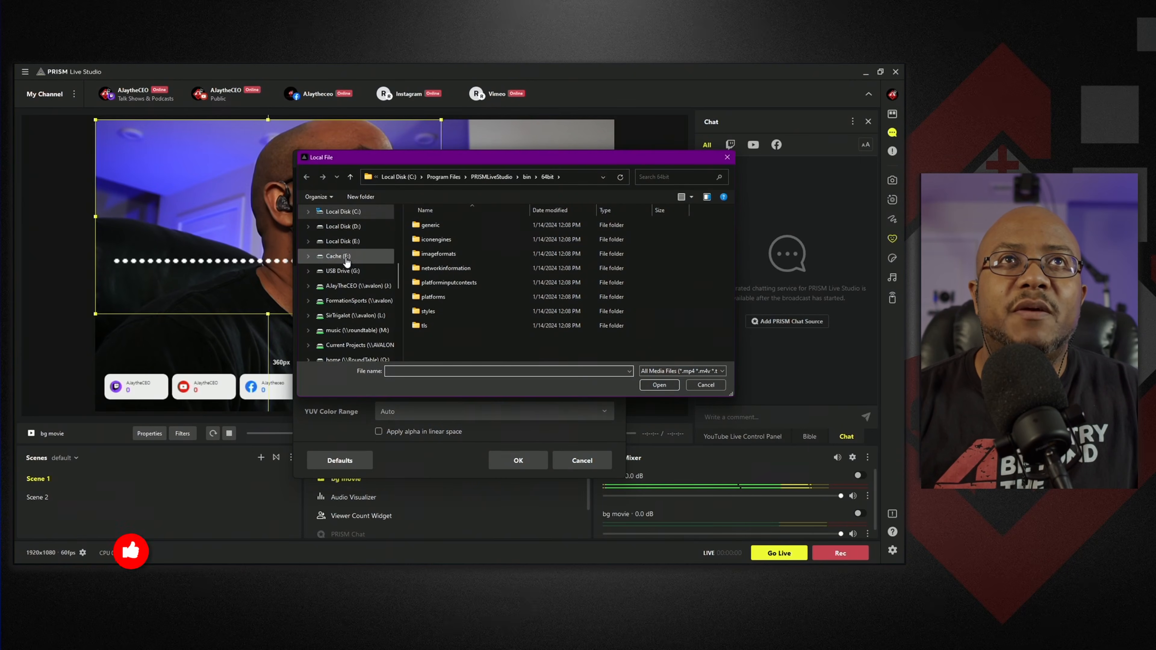
scroll(346, 261, "up", 3)
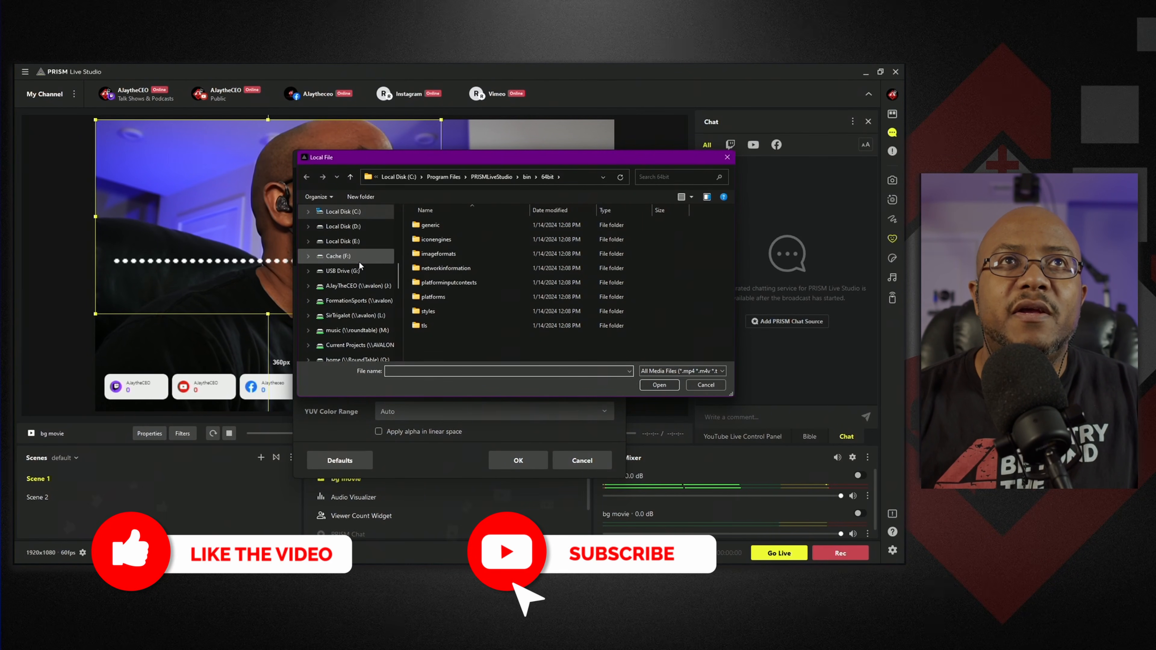
left_click(350, 241)
double_click(441, 241)
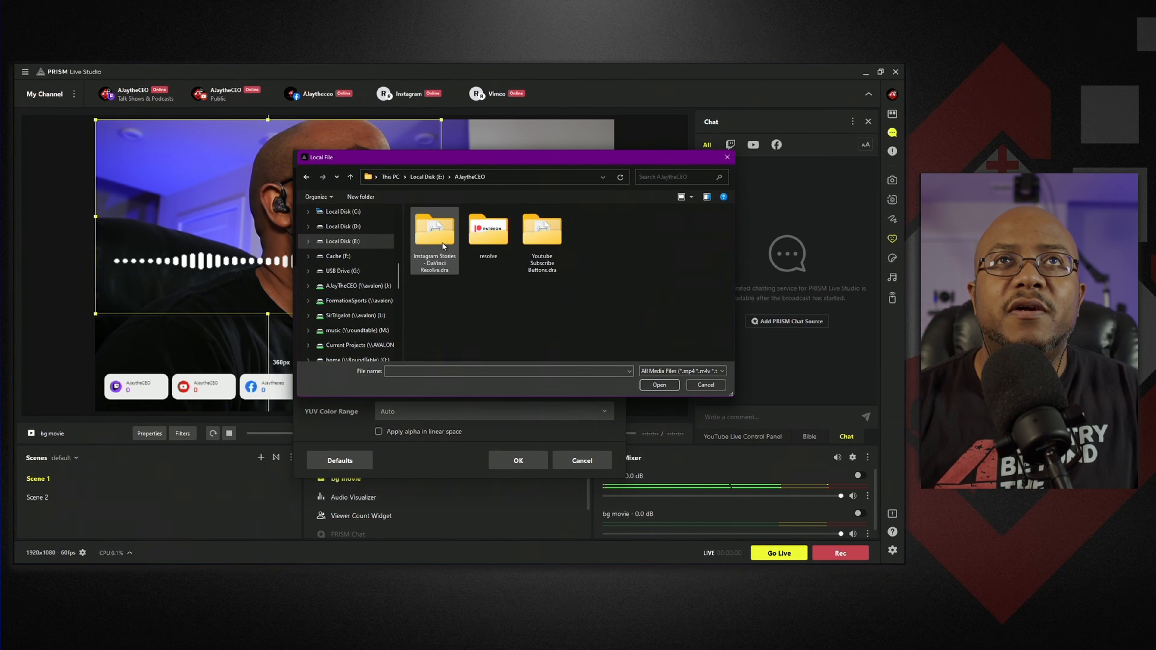
double_click(485, 236)
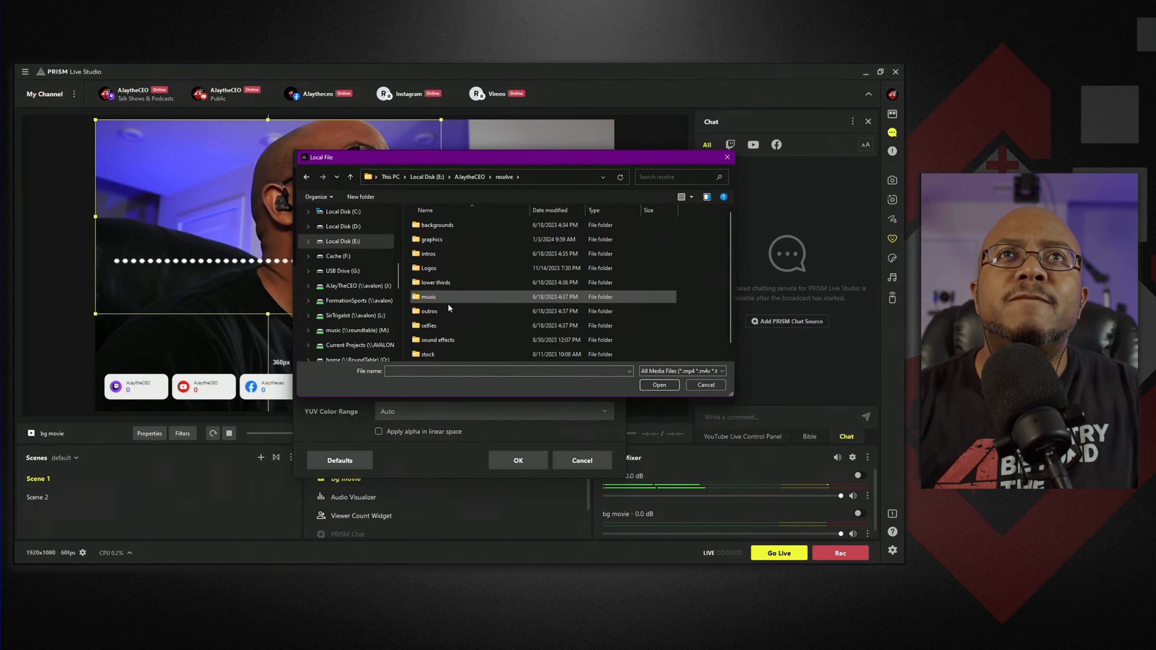
double_click(436, 227)
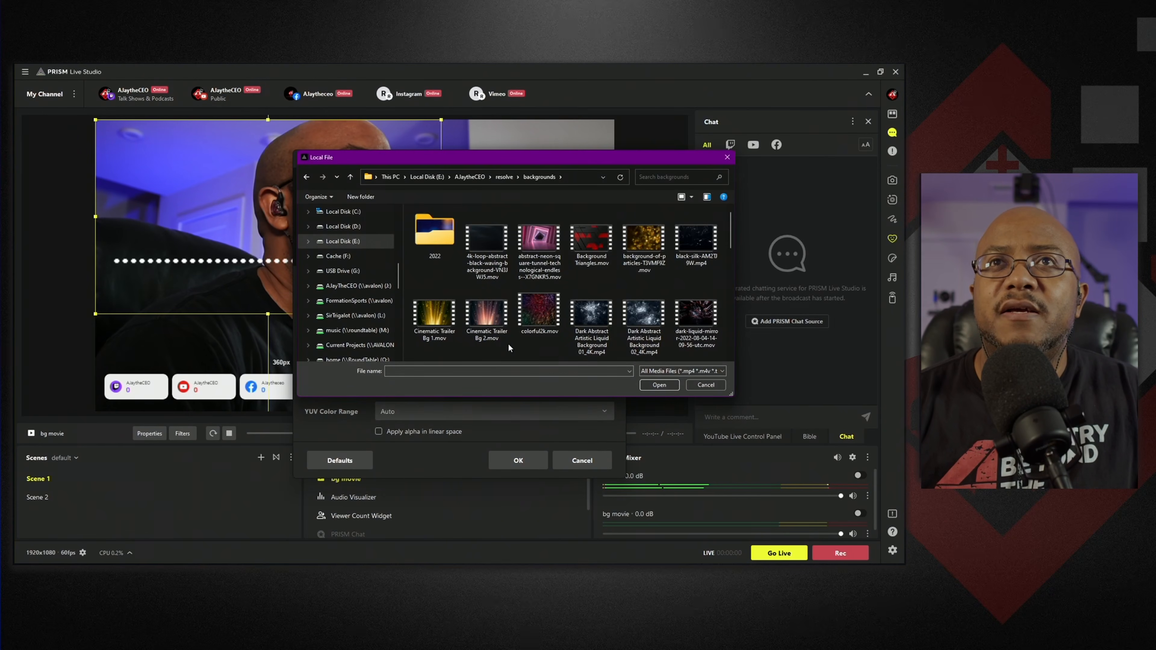
scroll(508, 346, "down", 3)
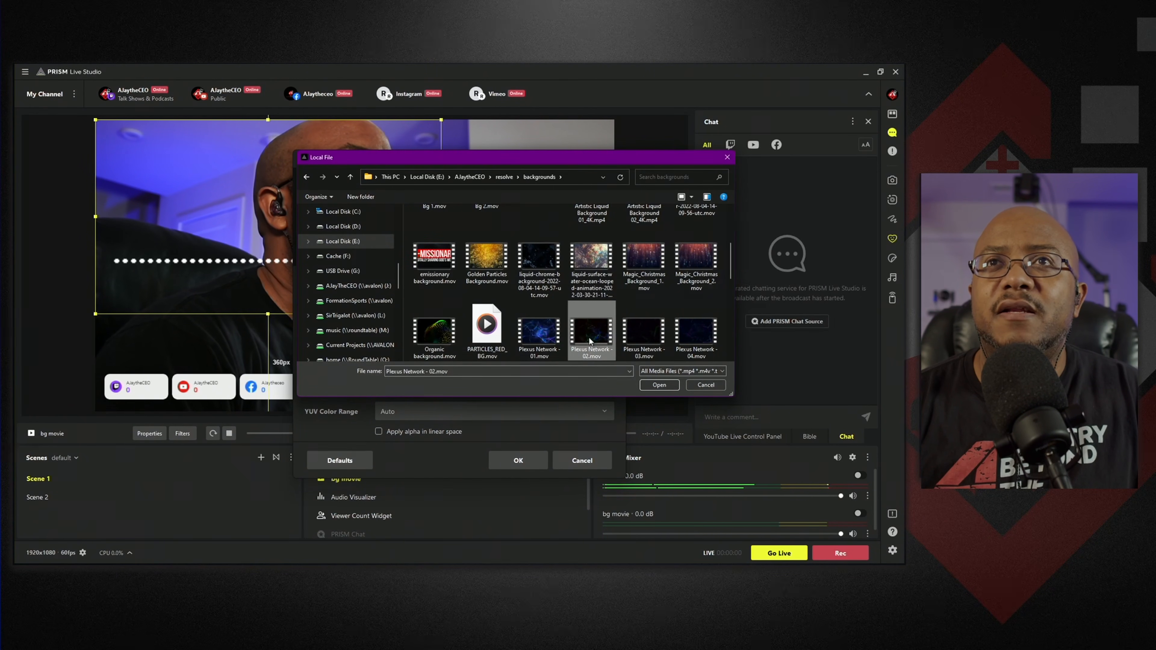
left_click(661, 385)
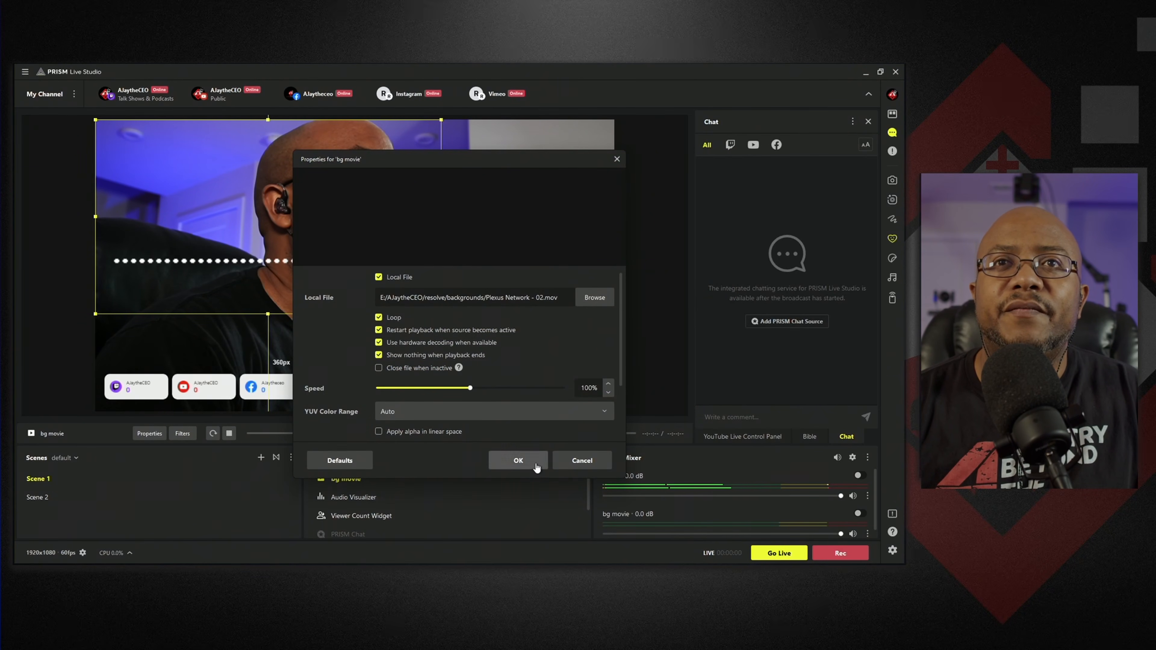
left_click(517, 460)
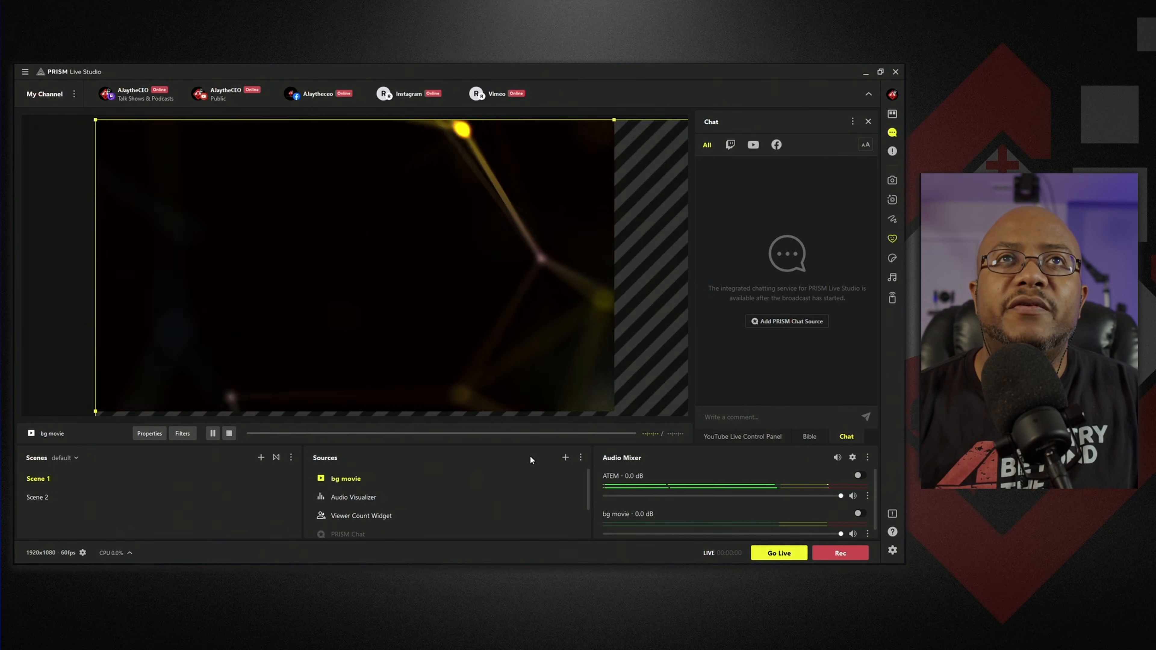
Fit the bg movie source to the screen and place it directly below the Audio Visualizer in the source order
right_click(368, 478)
mouse_move(387, 242)
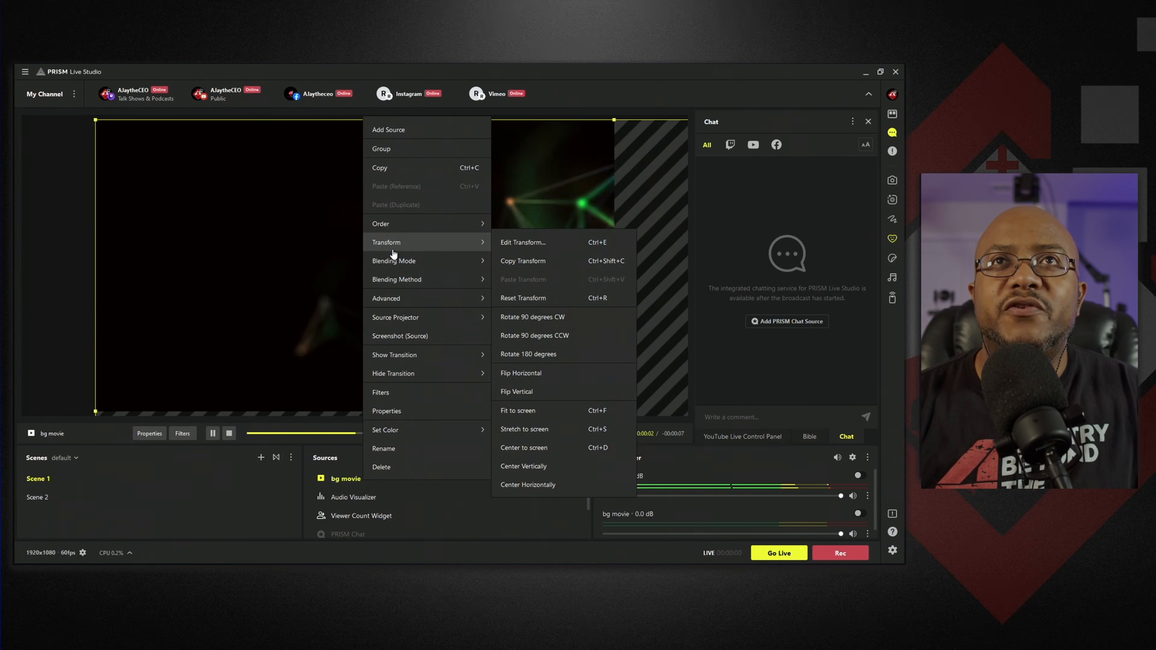
left_click(521, 409)
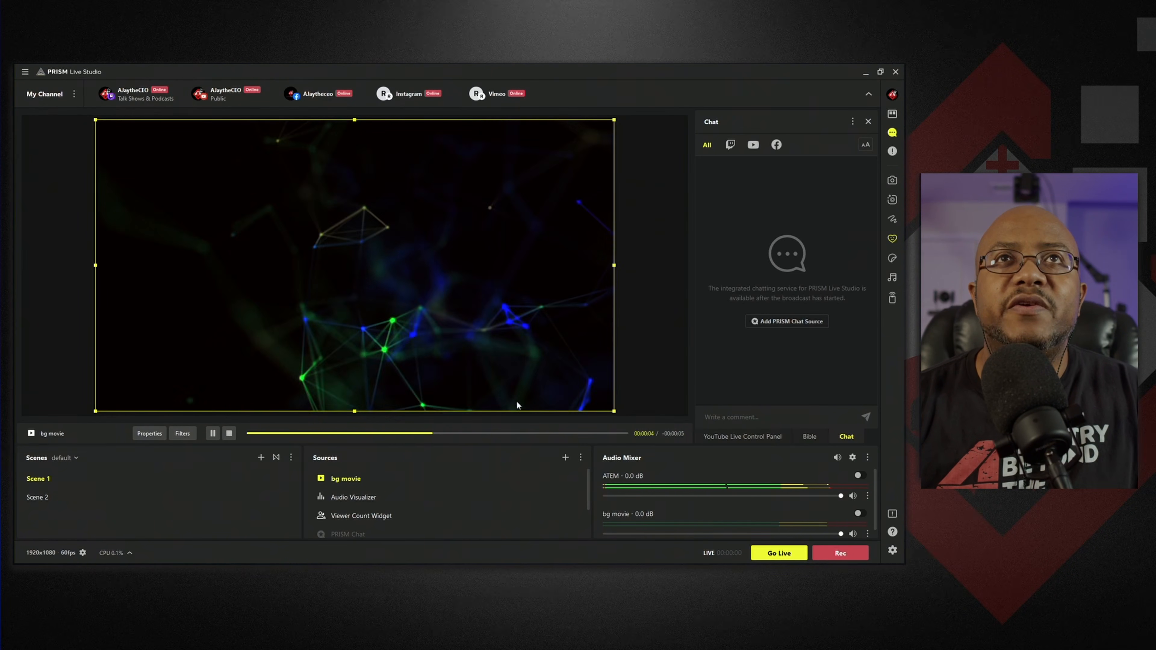
left_click_drag(368, 480, 376, 501)
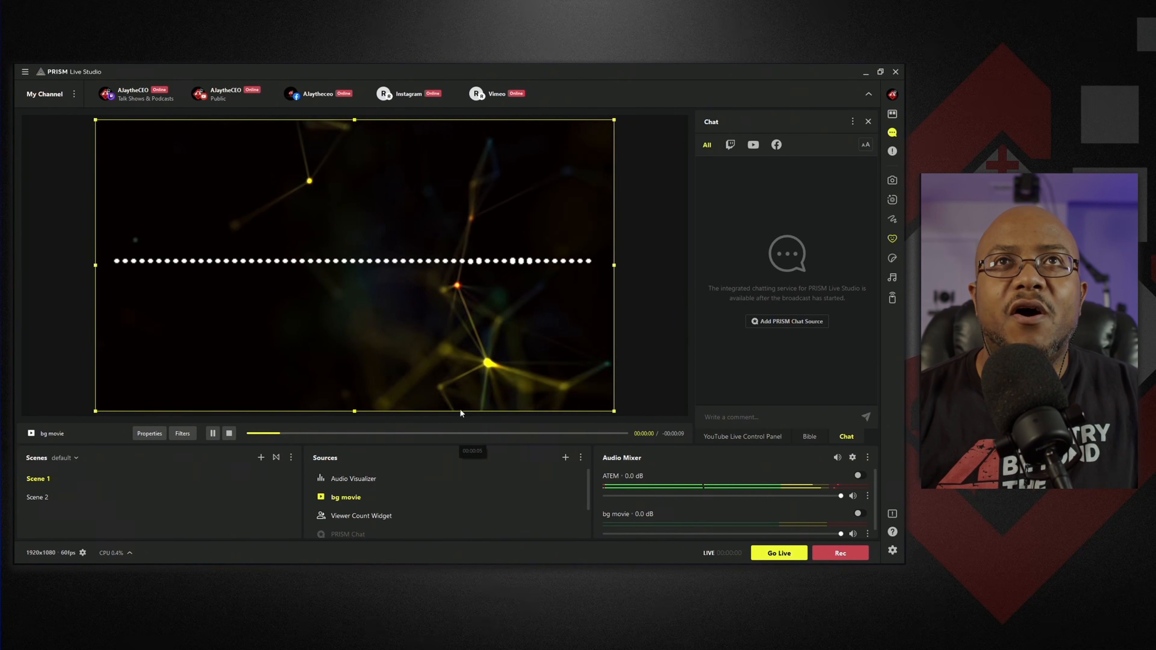
Shrink the audio visualizer to about three quarters of the canvas width and place it near the canvas's centre
left_click(353, 478)
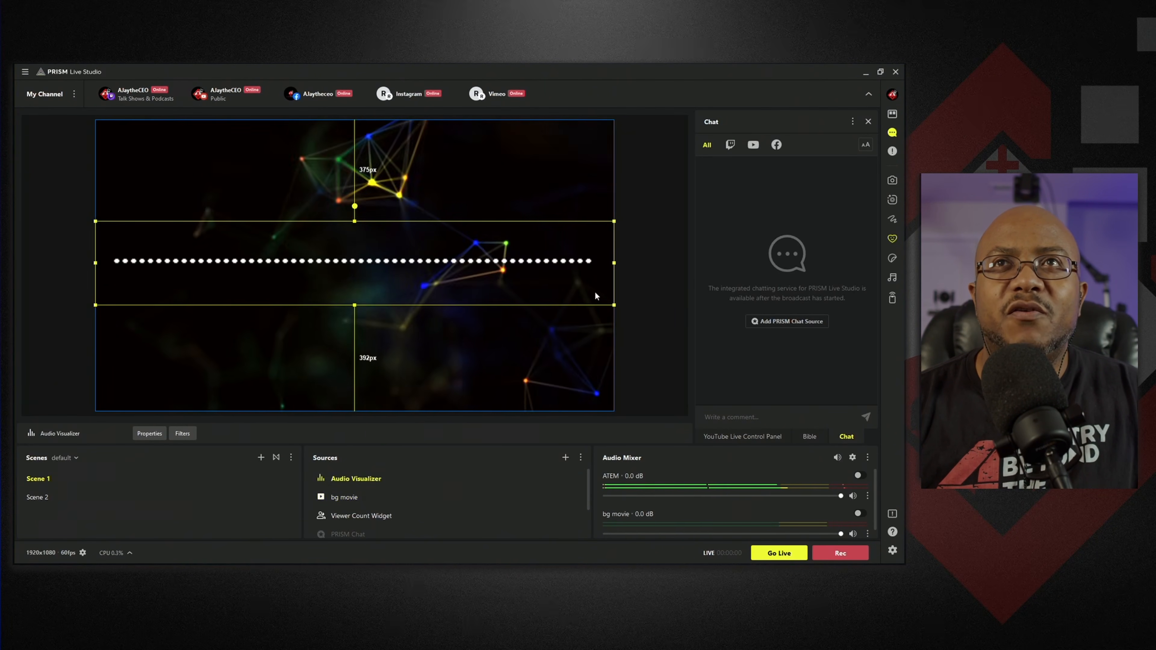
left_click_drag(614, 263, 474, 253)
left_click_drag(278, 250, 346, 259)
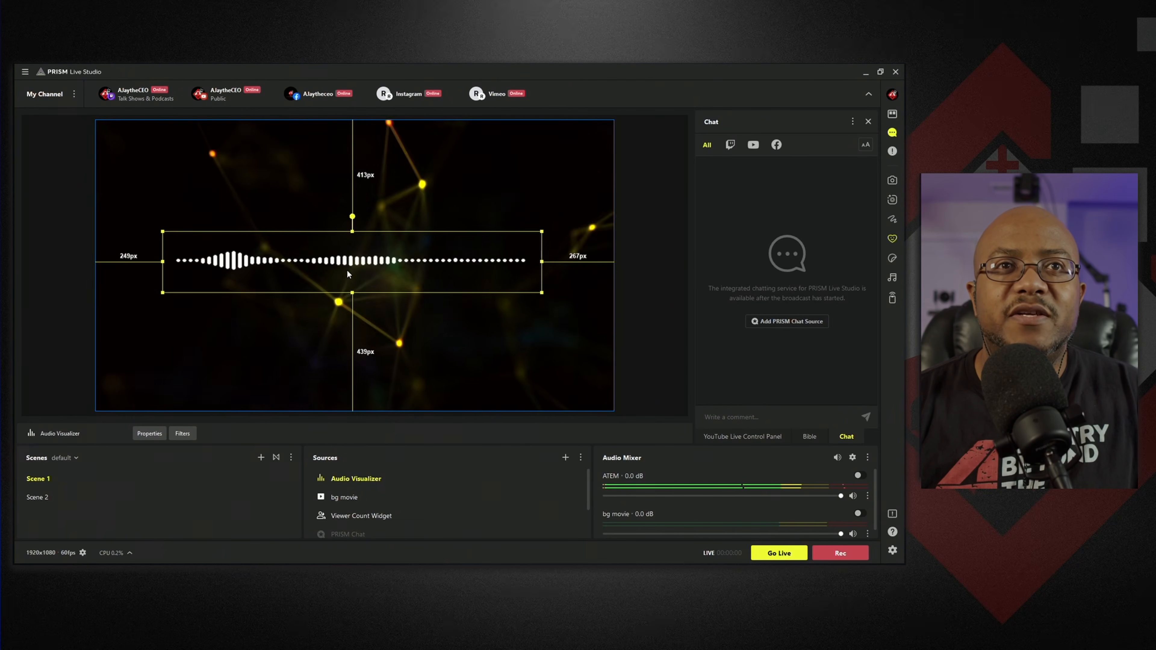
Bring the Viewer Count Widget in front of bg movie, and show PRISM Chat directly below the Audio Visualizer in the source order
left_click_drag(408, 515, 362, 482)
scroll(435, 513, "down", 2)
scroll(375, 494, "up", 2)
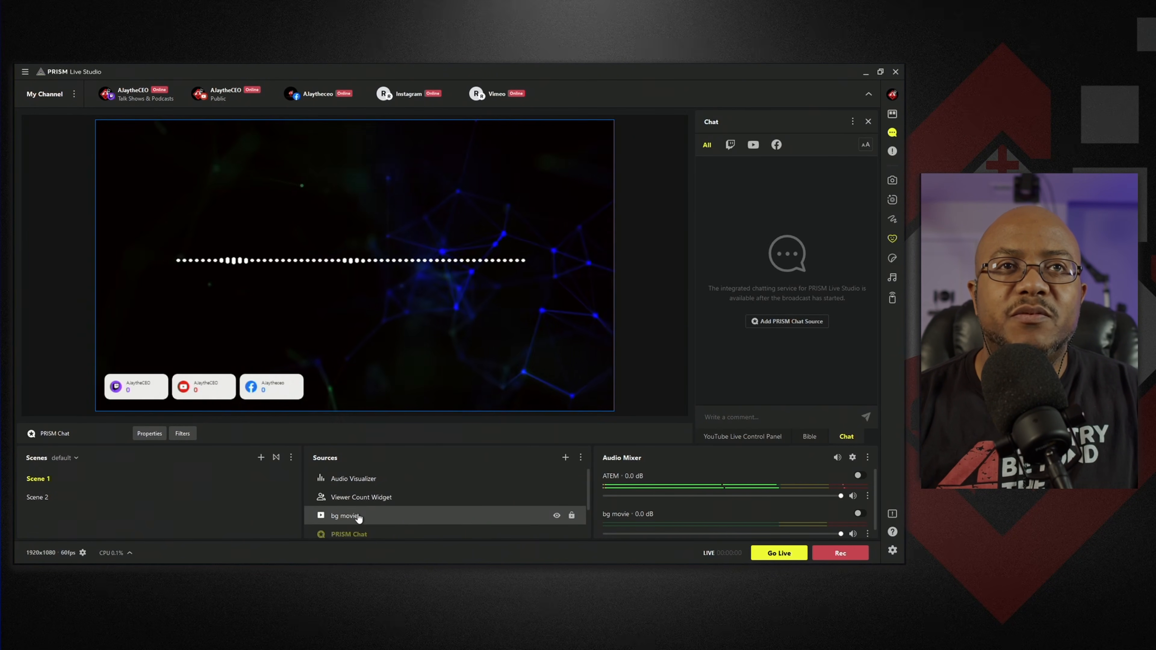
left_click_drag(356, 534, 369, 495)
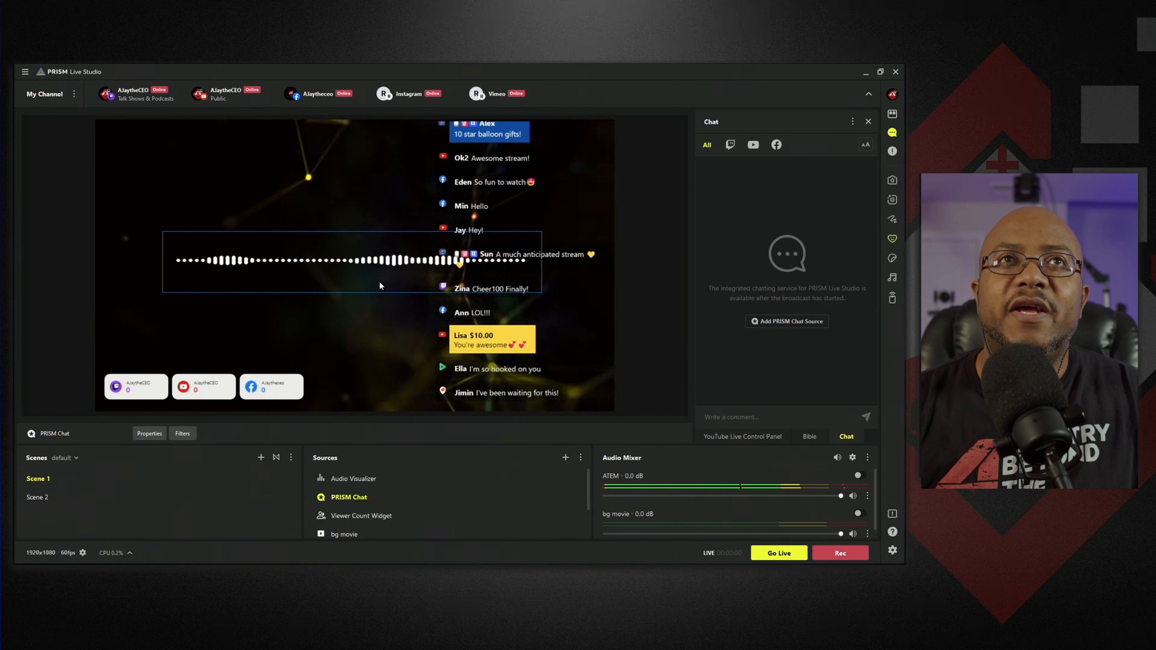
Shrink the audio visualizer to fit beside the chat, about 28 px from the canvas's left edge, and lock it
left_click_drag(337, 272, 281, 272)
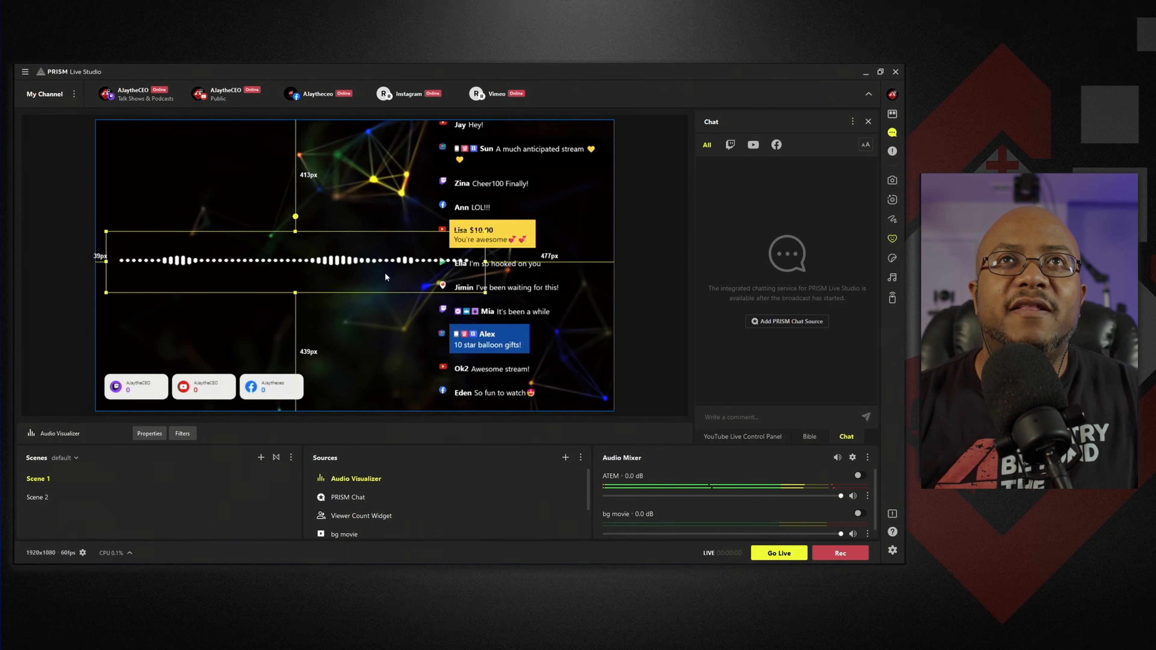
left_click_drag(485, 271, 430, 259)
left_click_drag(354, 261, 351, 259)
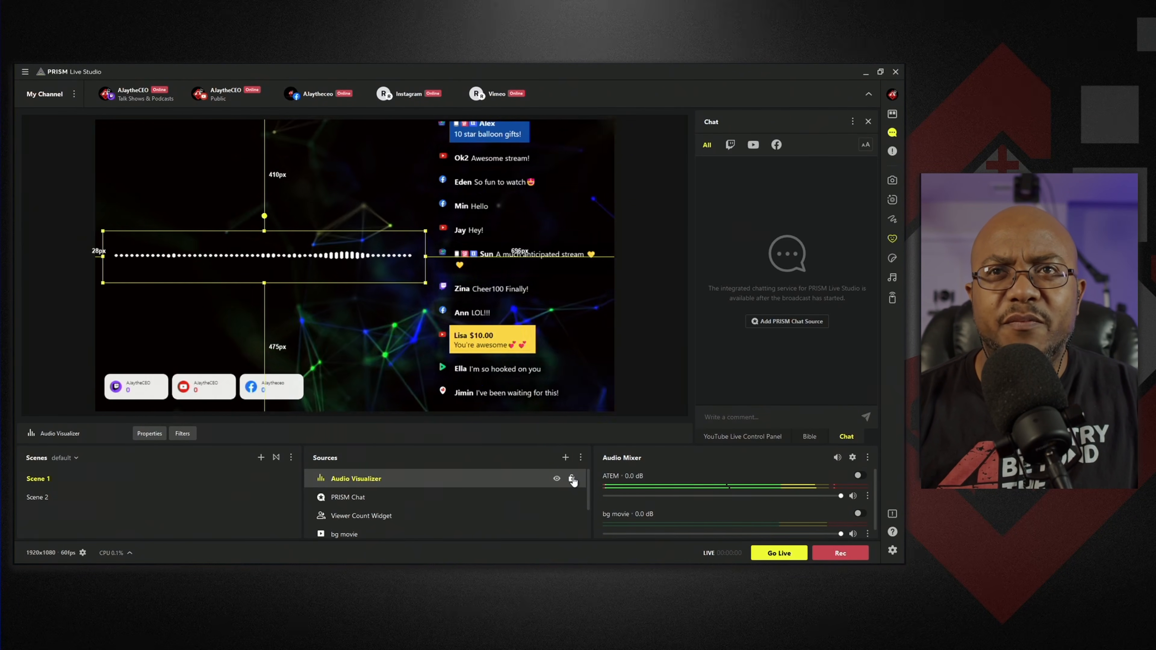
left_click(572, 479)
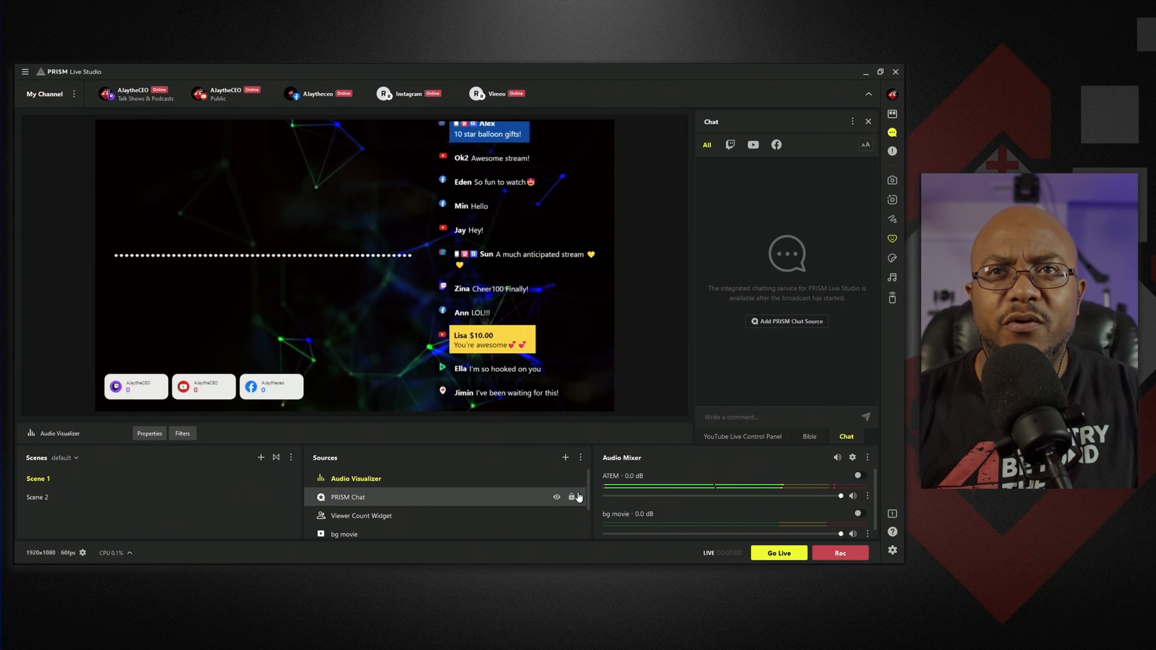
Hide the PRISM Chat, bg movie and Audio Visualizer sources in Scene 1
left_click(556, 501)
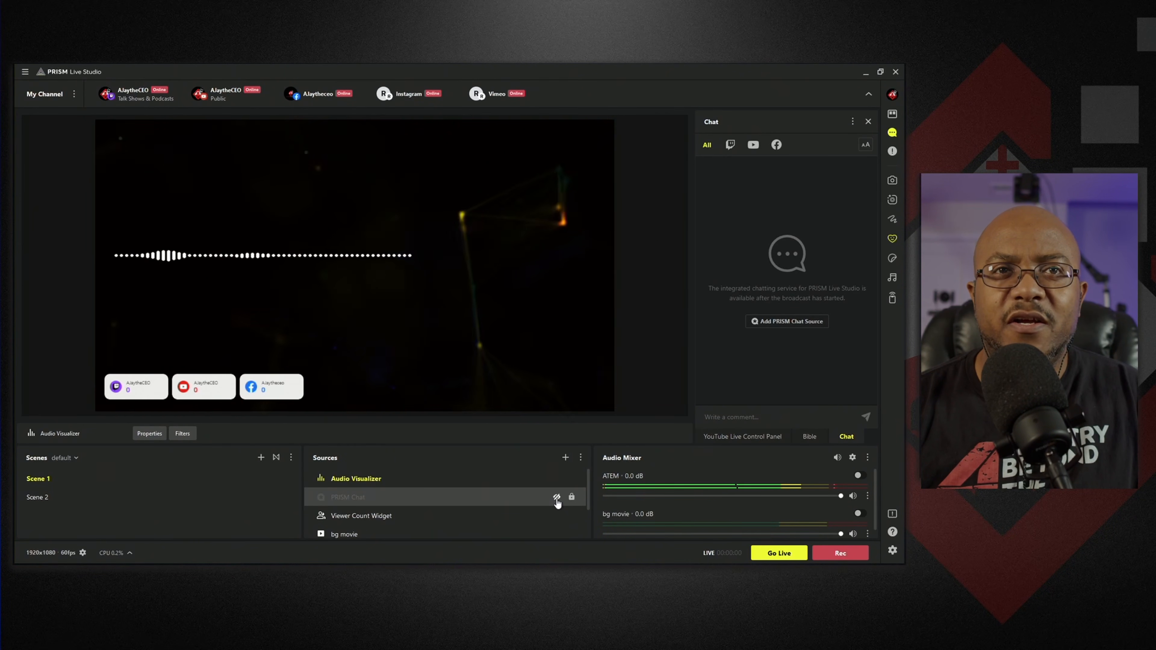
left_click(556, 534)
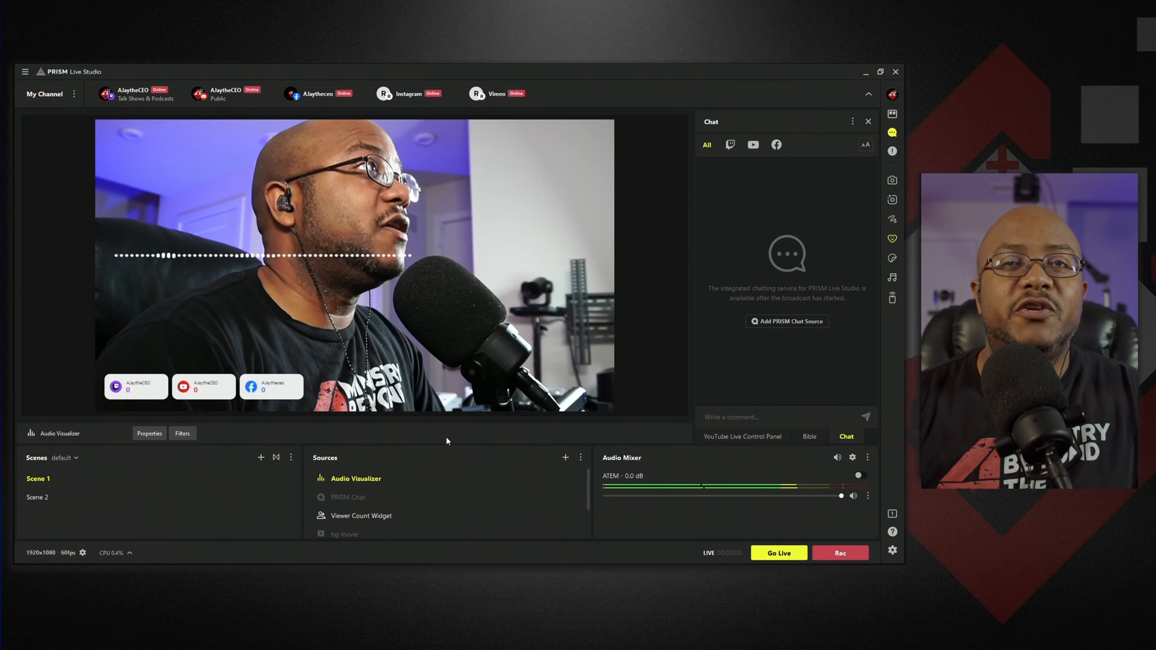
left_click(556, 480)
Look over the trending stickers offered by the GIPHY Sticker source, and close the collection without adding one
left_click(565, 457)
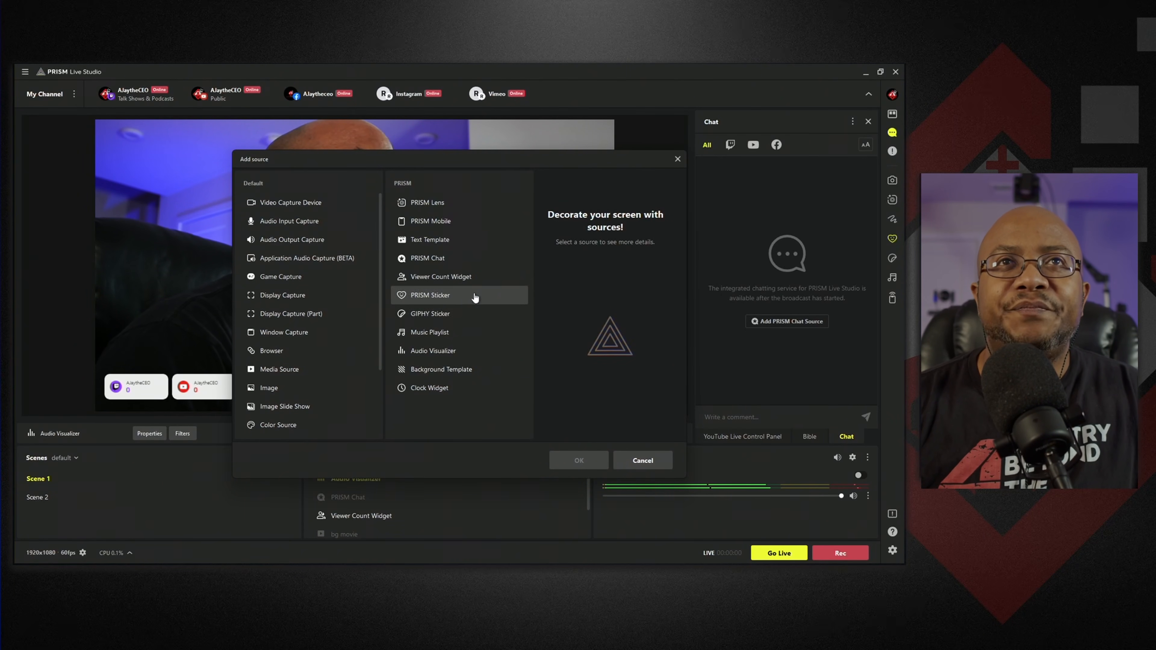
left_click(462, 320)
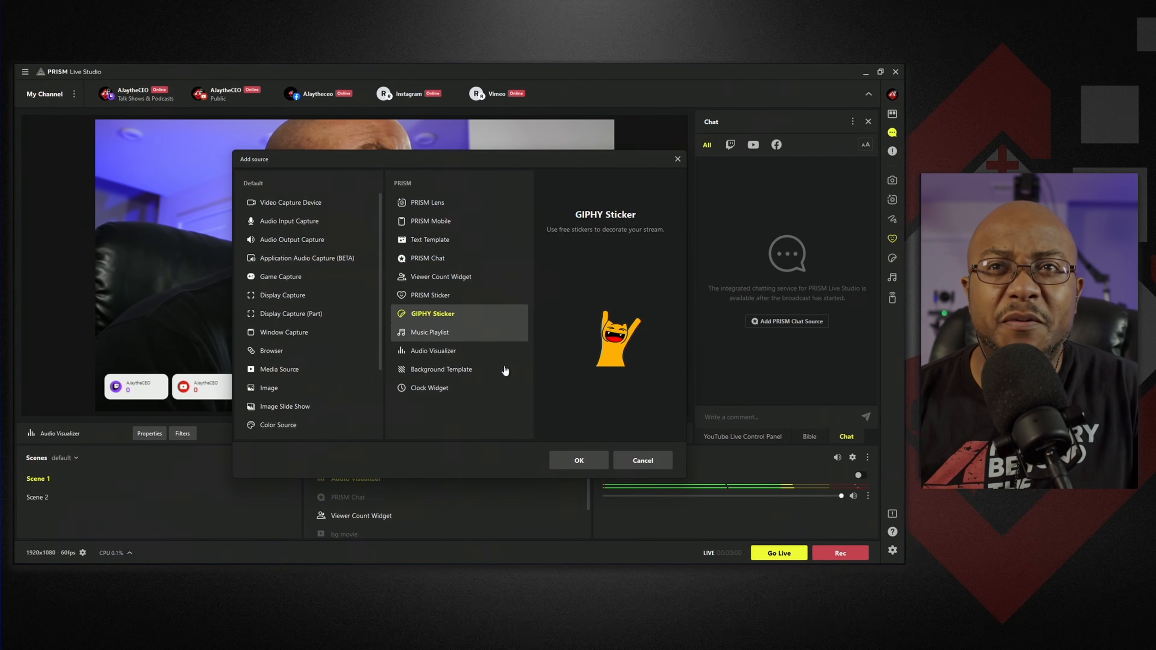
left_click(578, 460)
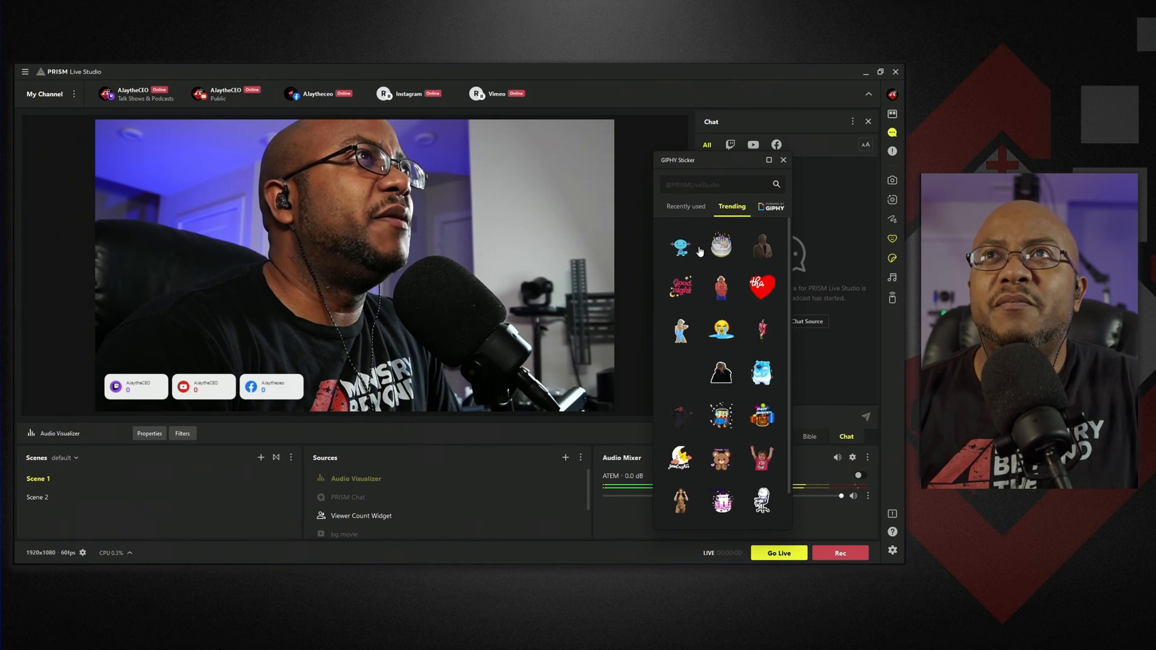
left_click(782, 160)
Add a new Music Playlist source to Scene 1 with its default name
left_click(565, 457)
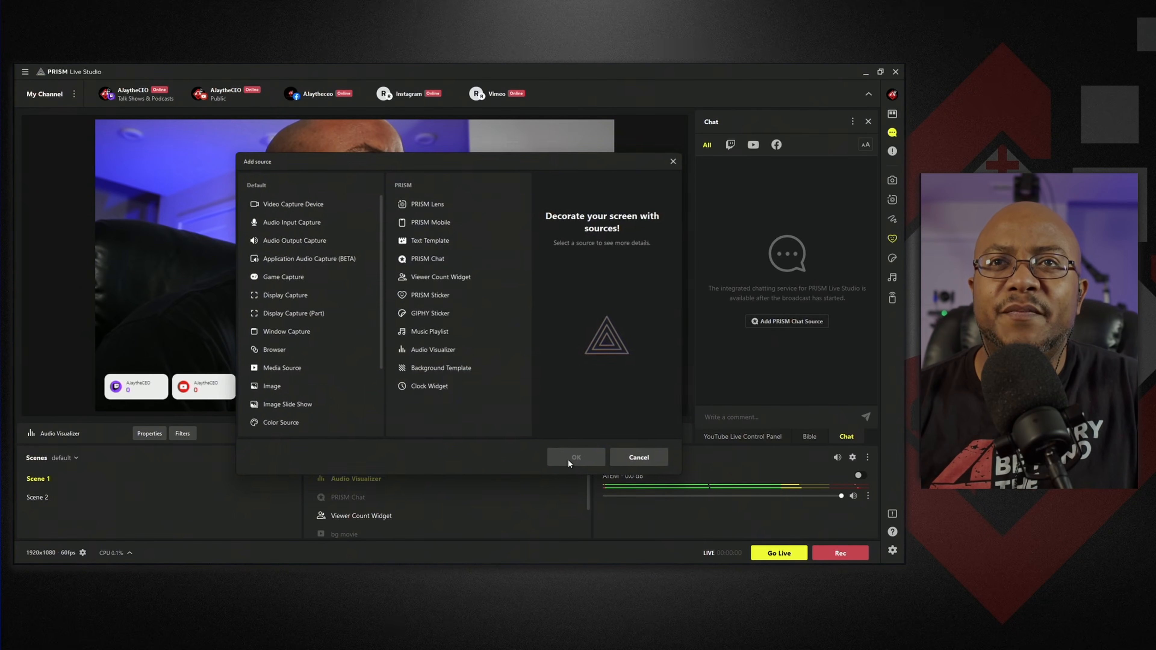
left_click(504, 330)
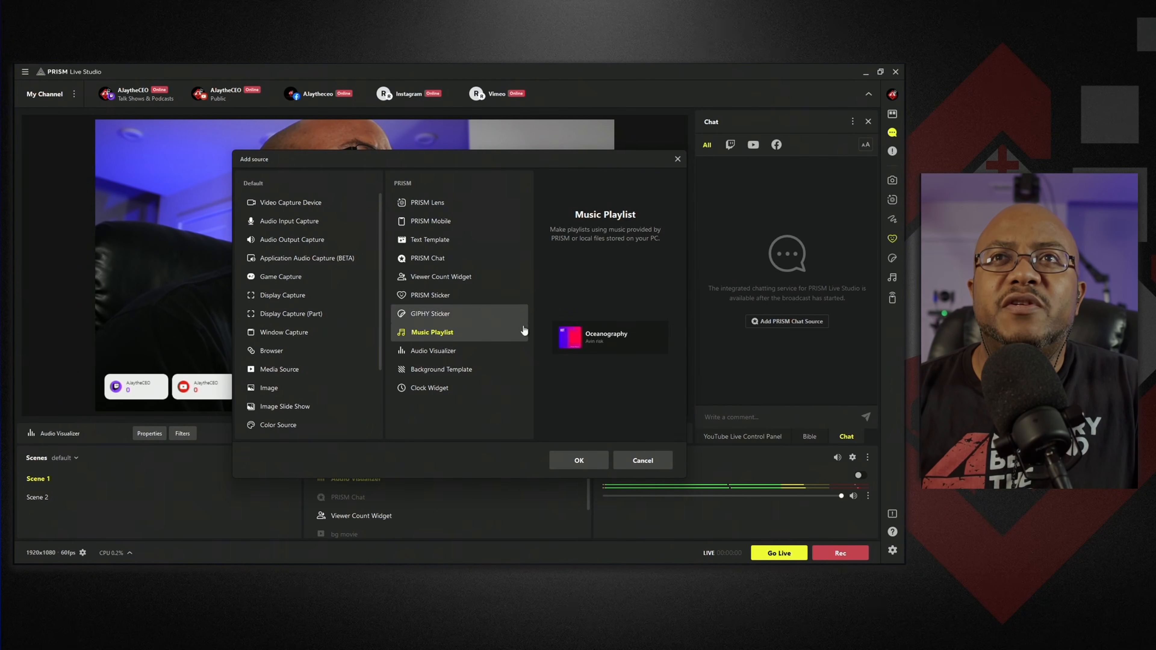
left_click(579, 461)
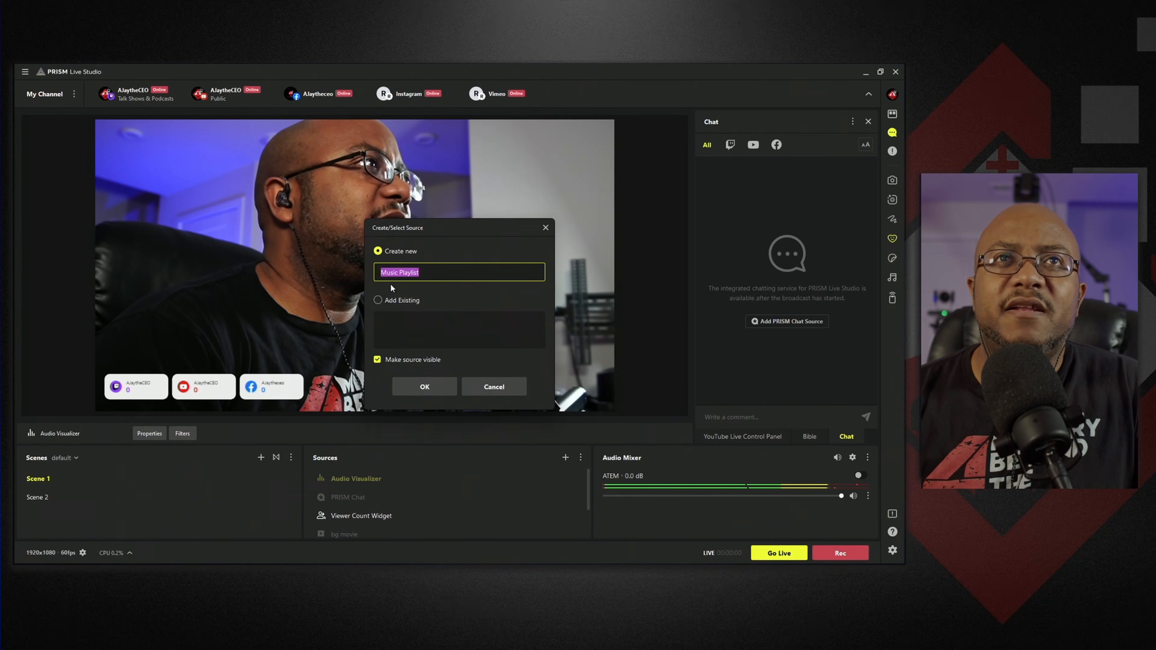
left_click(426, 389)
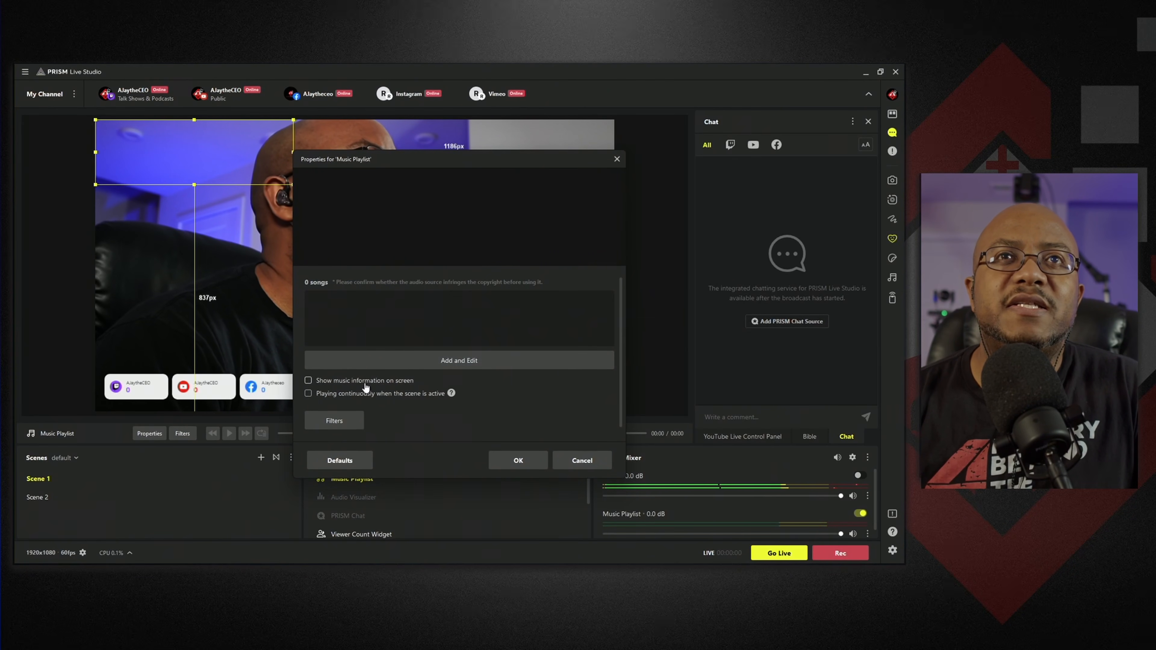
Start adding music to the playlist and browse to the resolve > music folder on Local Disk (E:)
left_click(443, 359)
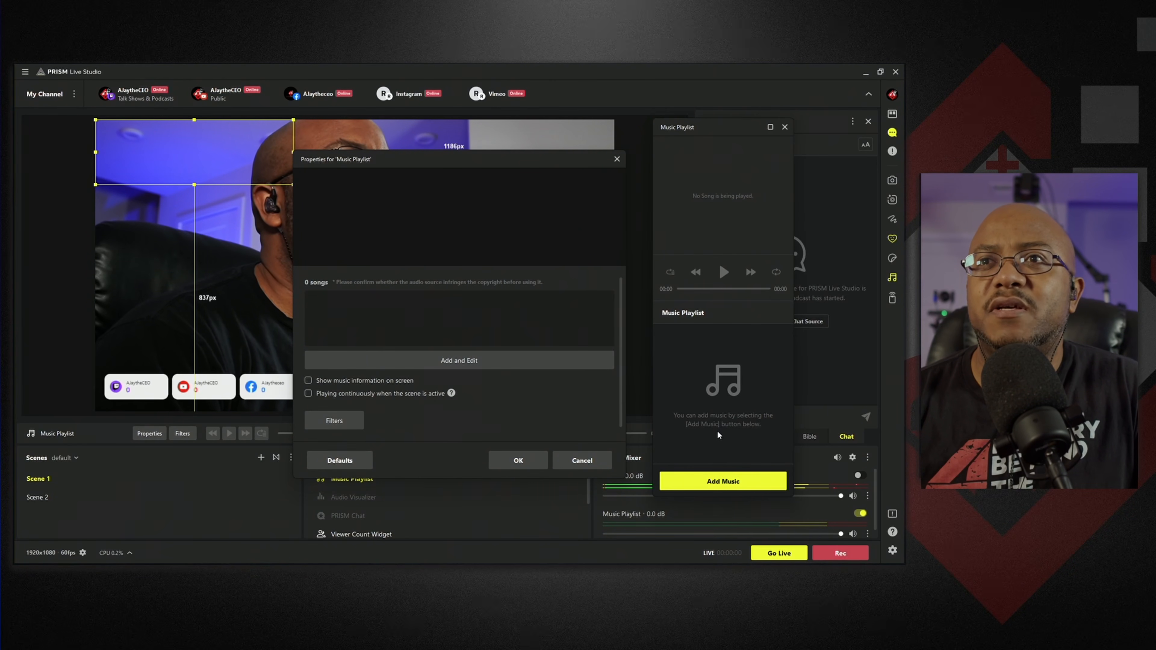
left_click(727, 485)
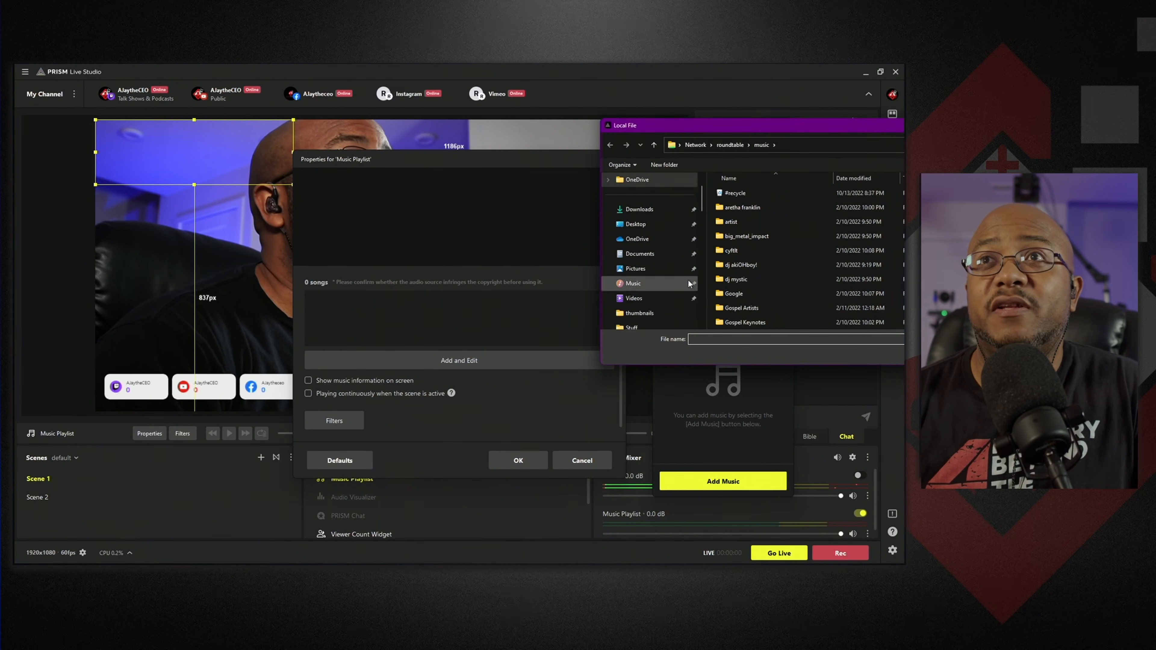
left_click_drag(598, 372, 395, 441)
left_click_drag(797, 125, 565, 163)
scroll(228, 358, "down", 4)
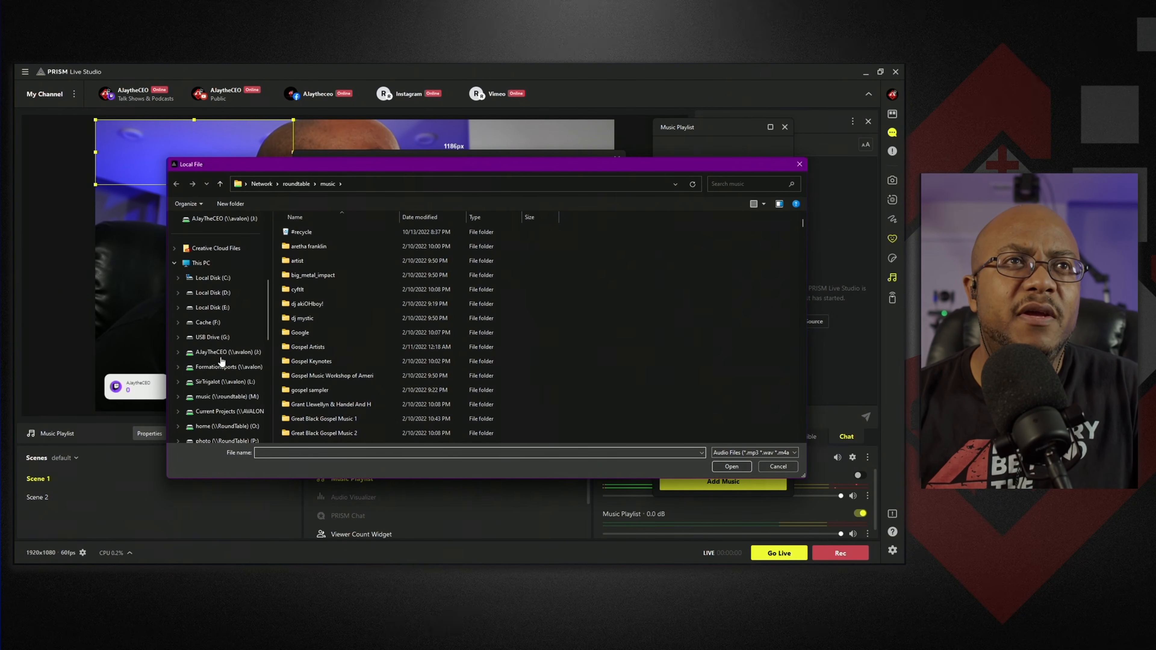
left_click(226, 356)
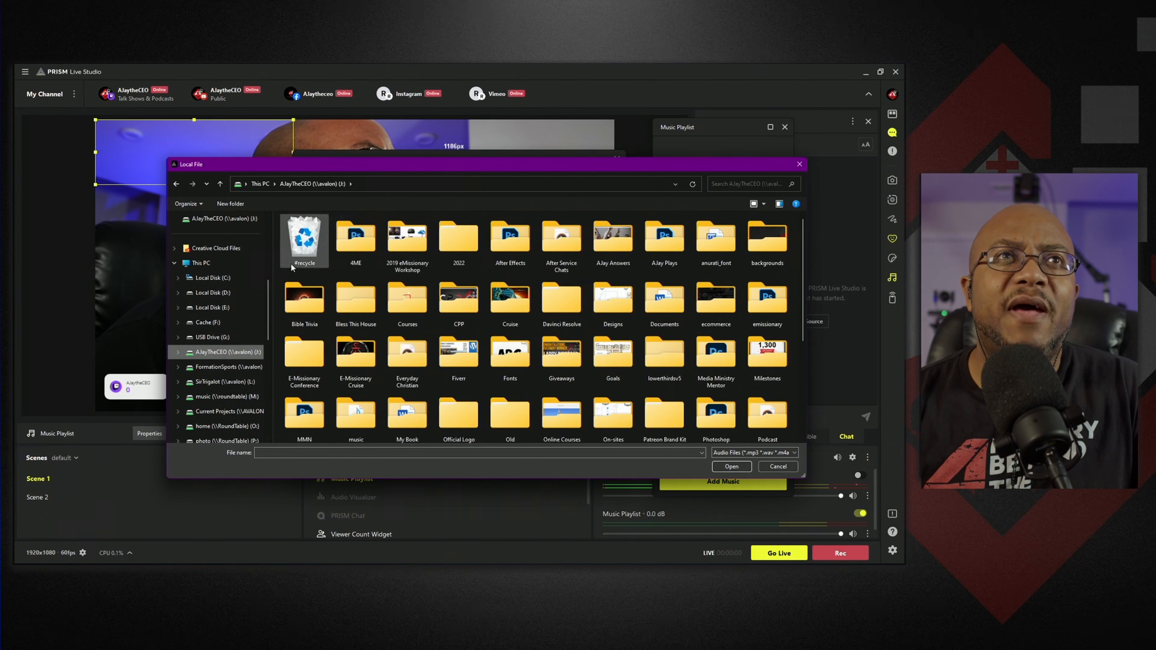
left_click(214, 308)
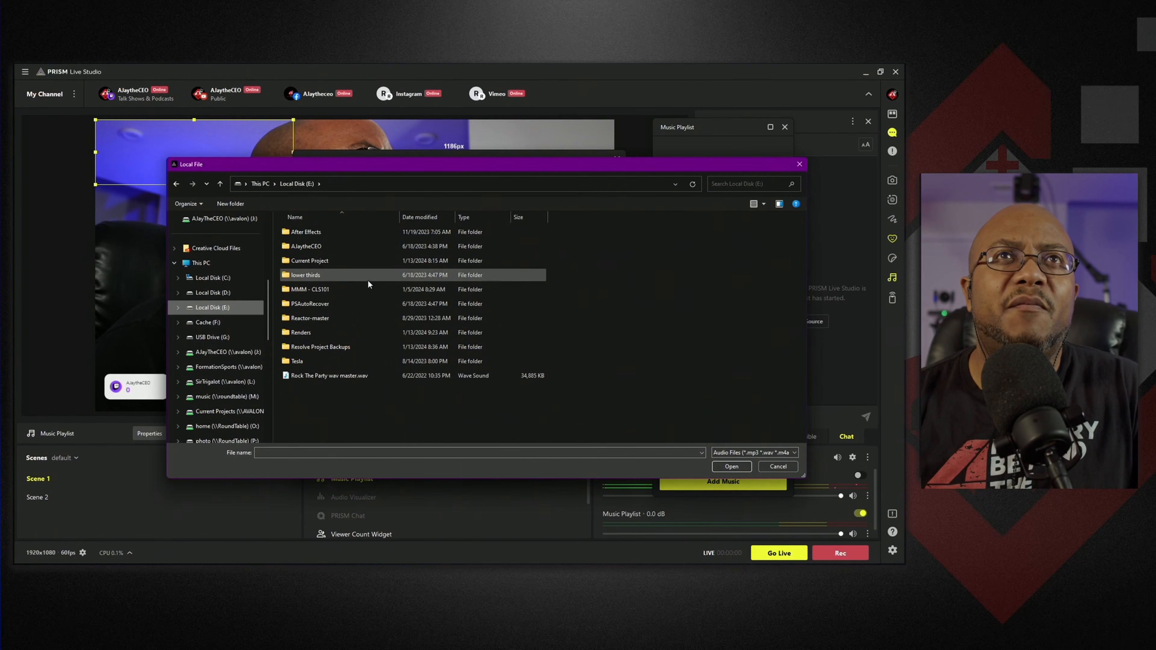
double_click(314, 249)
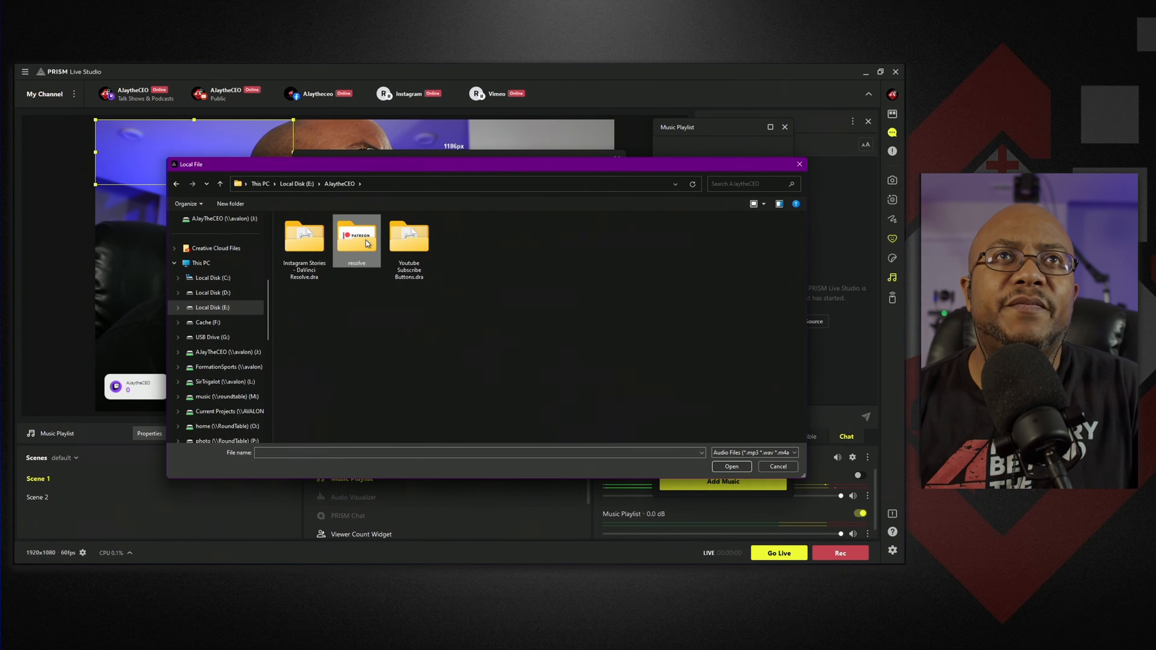
double_click(365, 241)
double_click(302, 309)
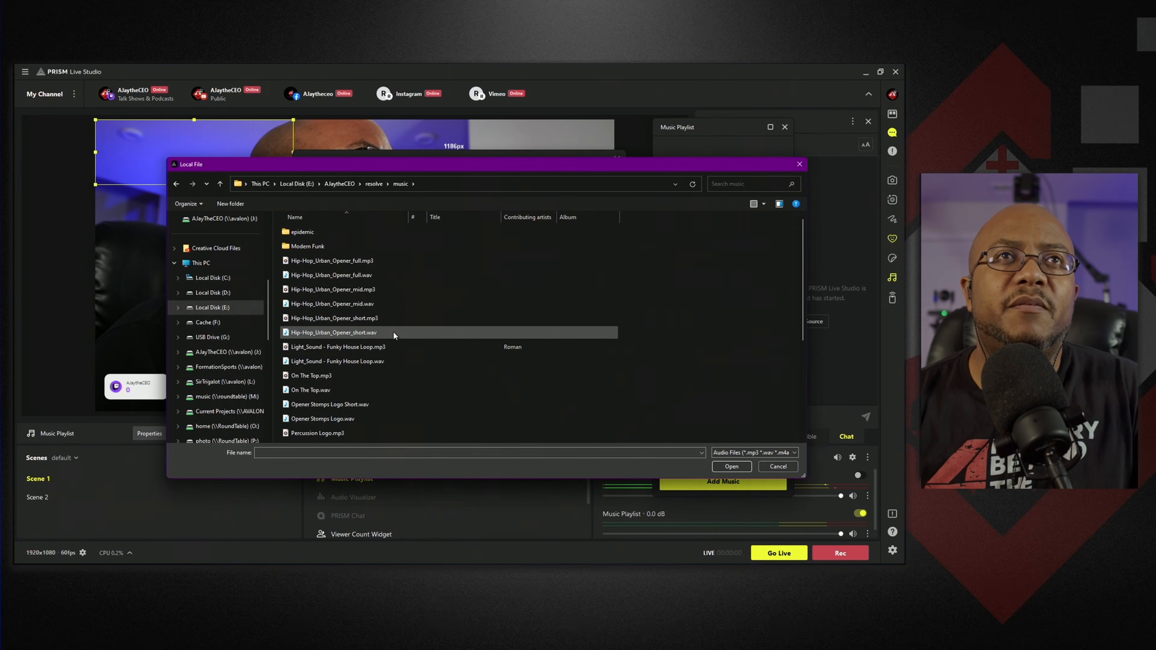
Add the songs from "Our Gifts" through "A Finite Lifetime" in the epidemic folder to the playlist
double_click(312, 235)
left_click(337, 233)
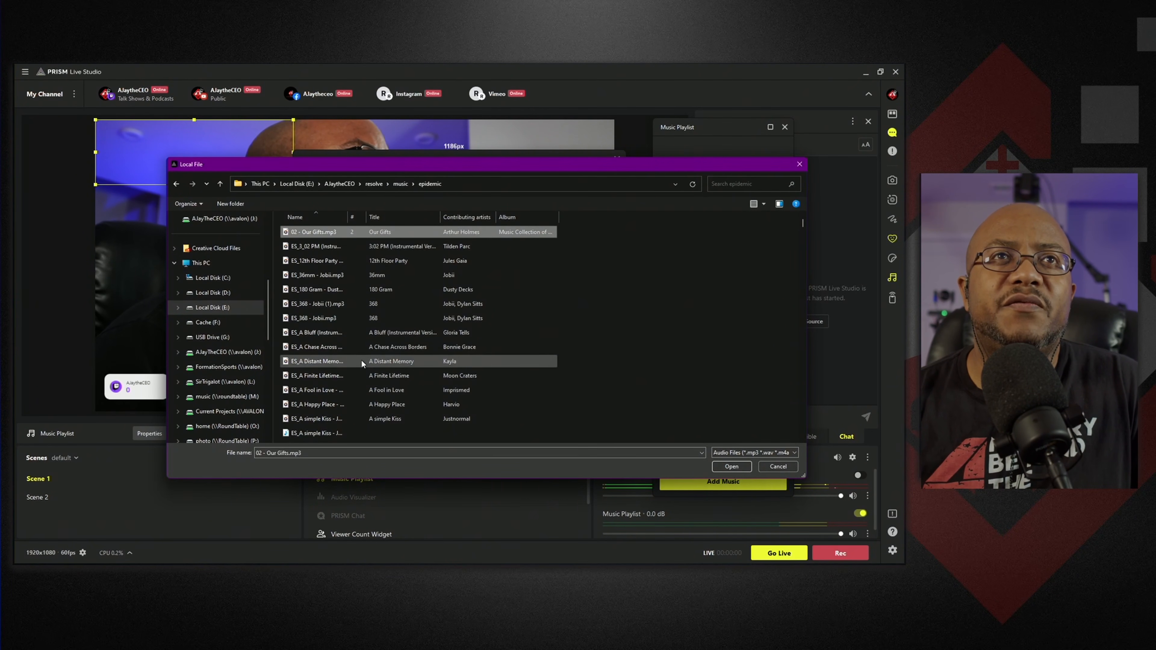
left_click(341, 376, "shift")
left_click(732, 466)
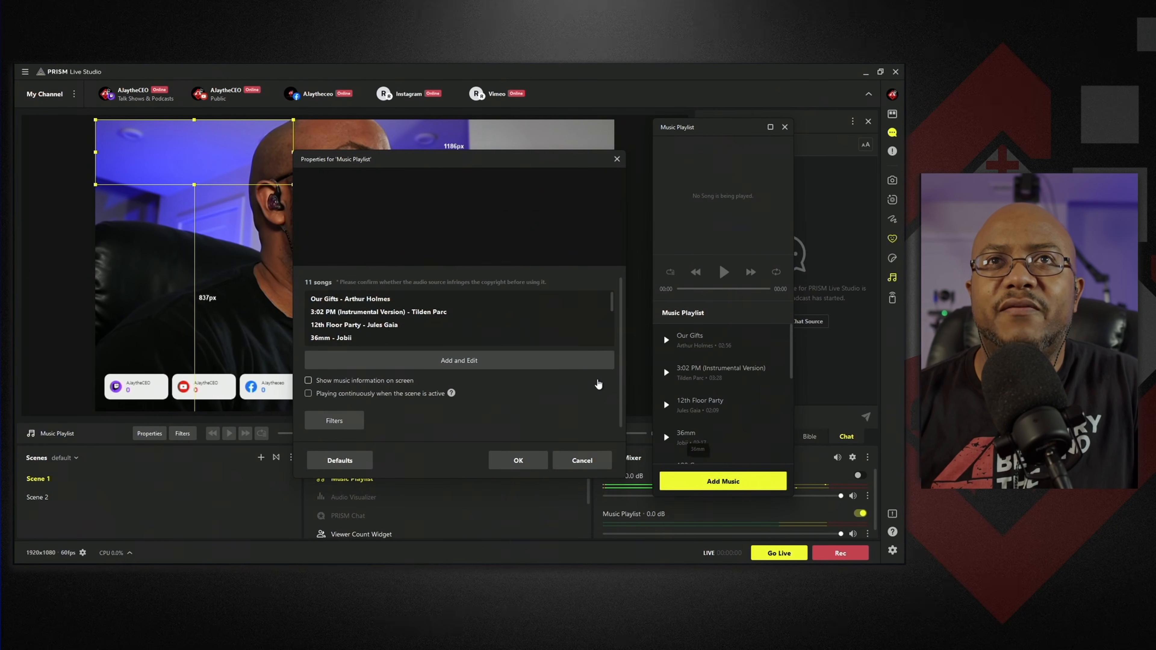
Turn on showing music information on screen and continuous playback while the scene is active, and accept the source's properties
left_click(363, 383)
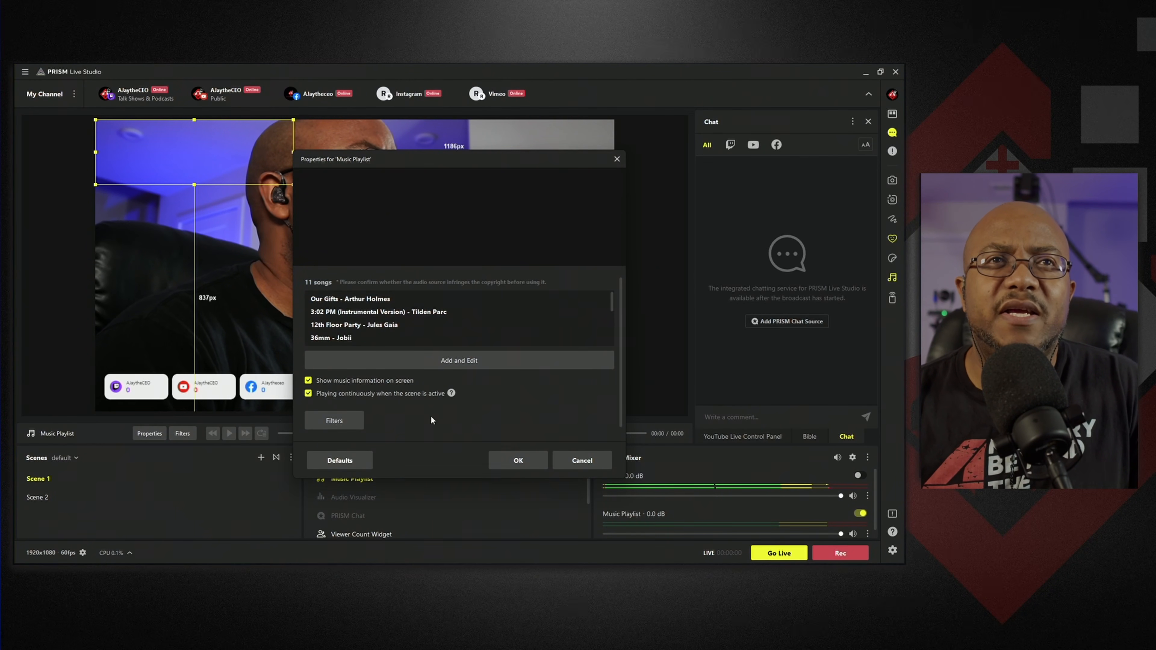
left_click(517, 461)
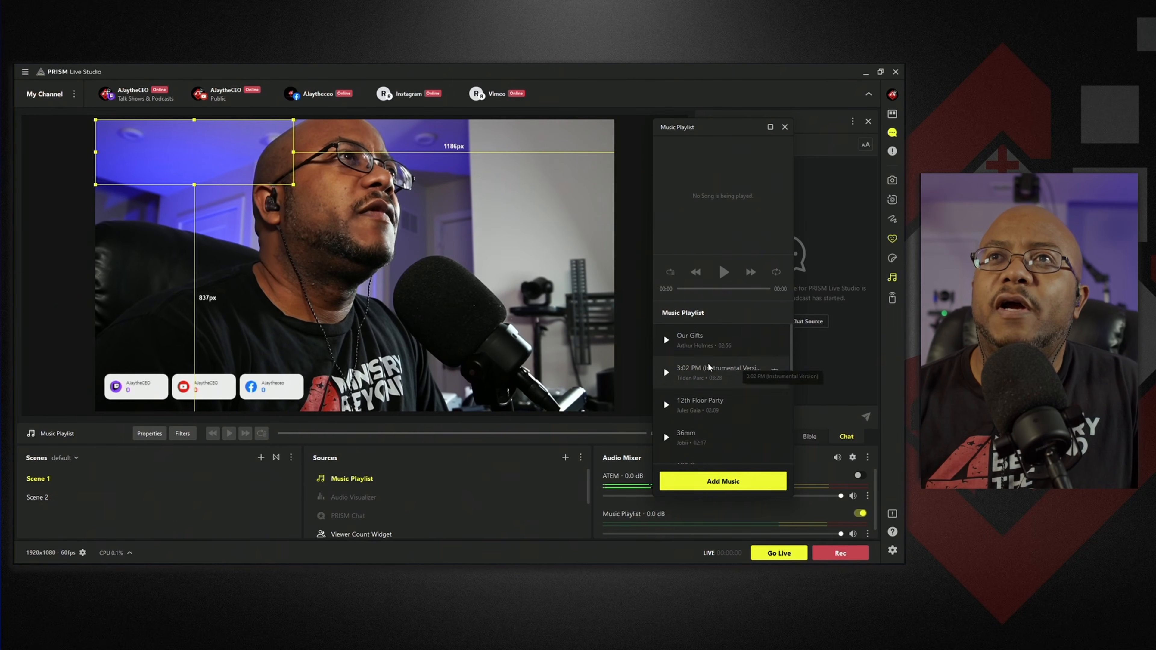
Move the Music Playlist window clear of the preview, play "3:02 PM (Instrumental Version)" and pause it
left_click_drag(723, 128, 787, 130)
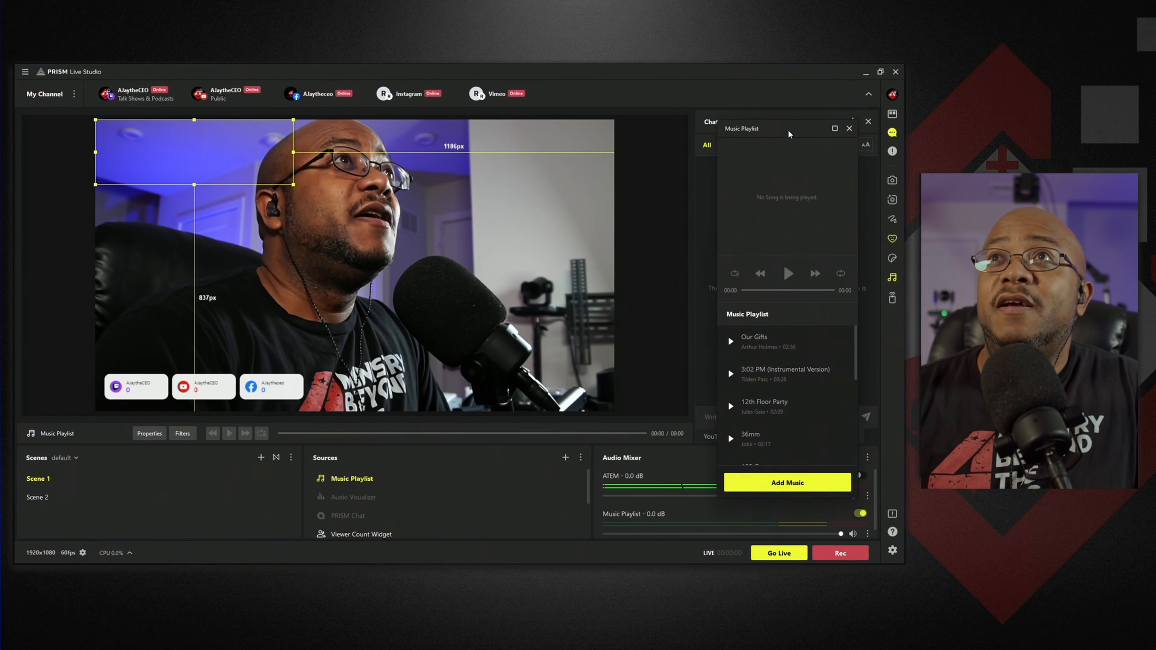
mouse_move(768, 376)
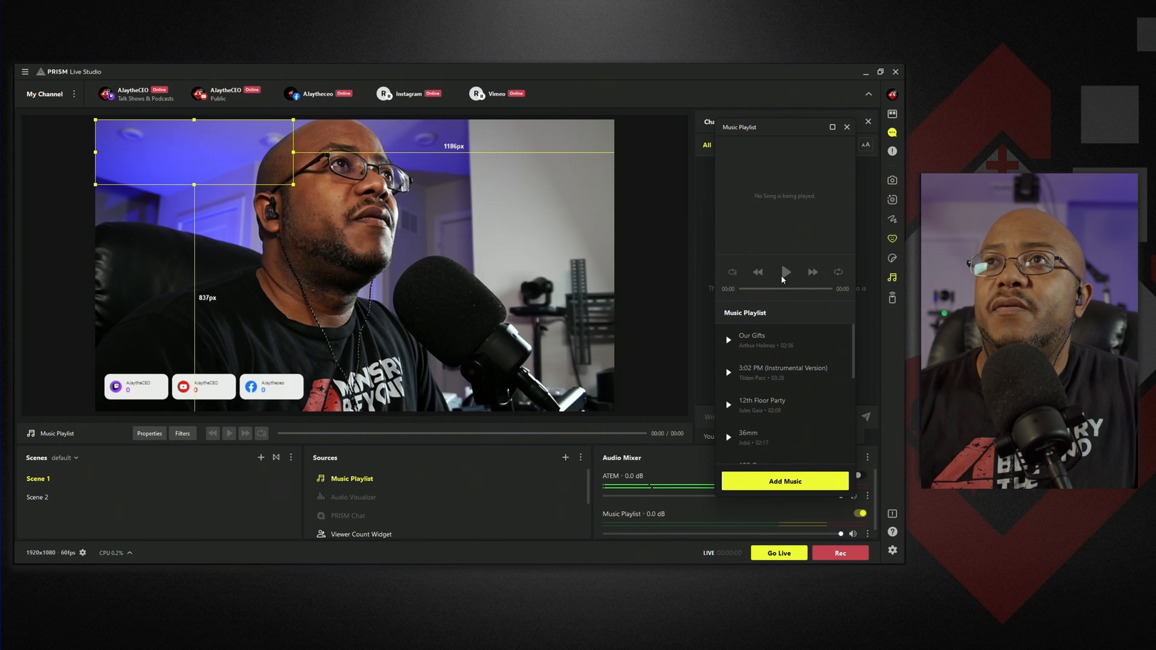
double_click(772, 371)
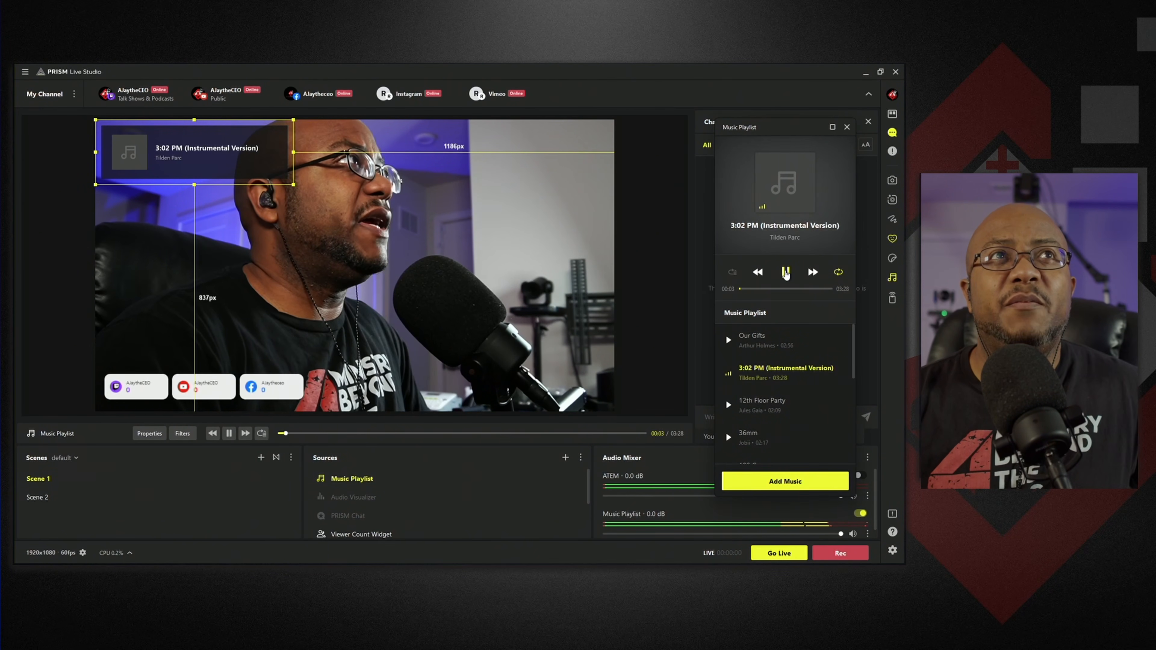
left_click(785, 272)
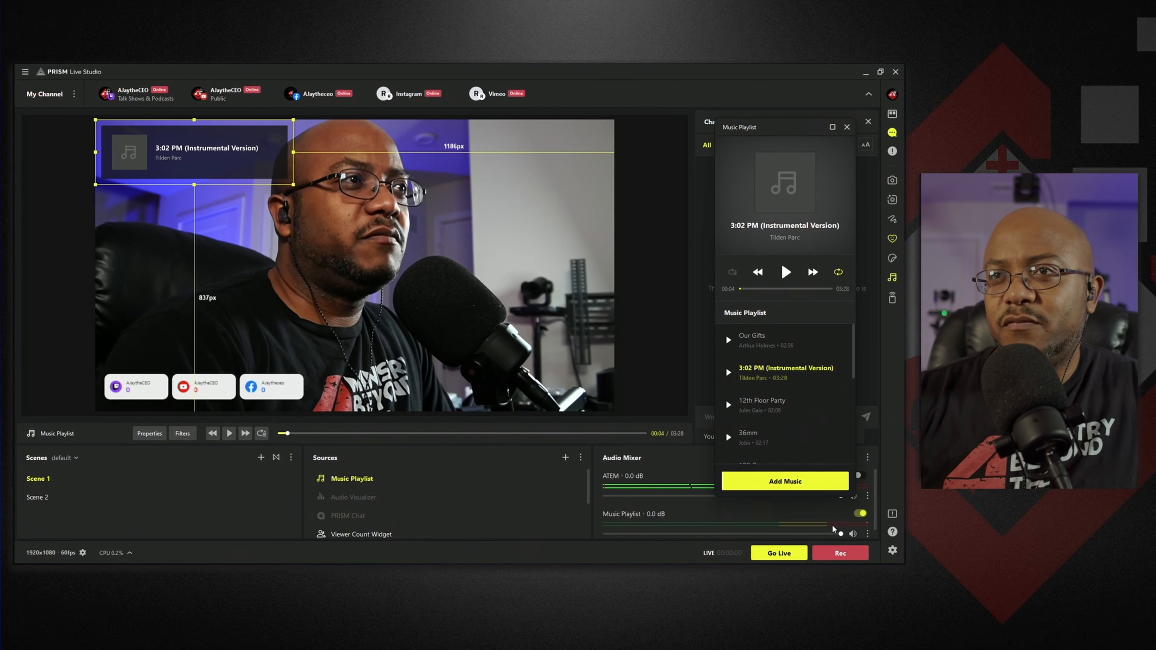
Resume "3:02 PM (Instrumental Version)" and lower the Music Playlist volume in the mixer to about -67.1 dB
left_click_drag(875, 518, 838, 533)
left_click_drag(668, 535, 617, 536)
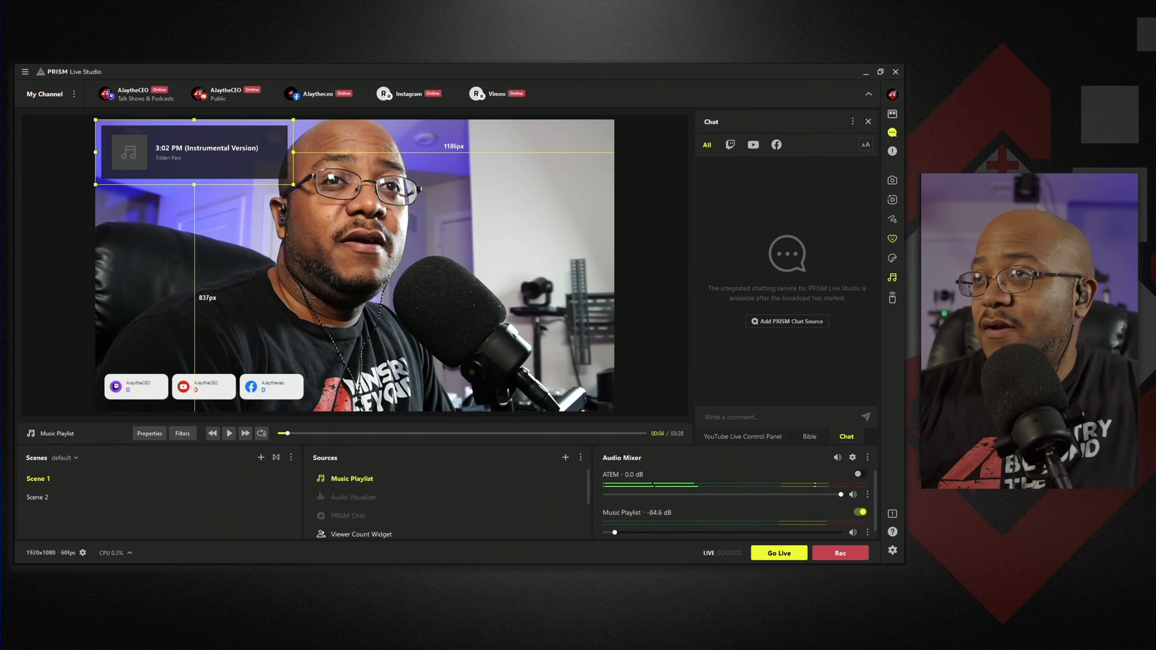
left_click(891, 277)
left_click(728, 373)
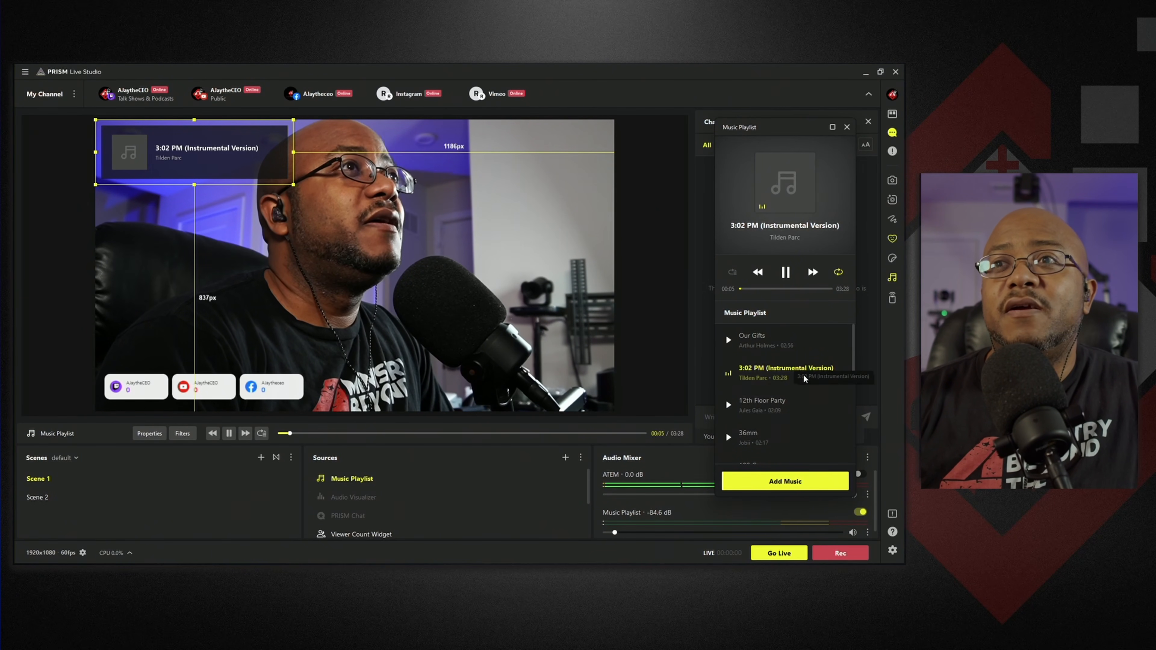
left_click_drag(614, 532, 643, 533)
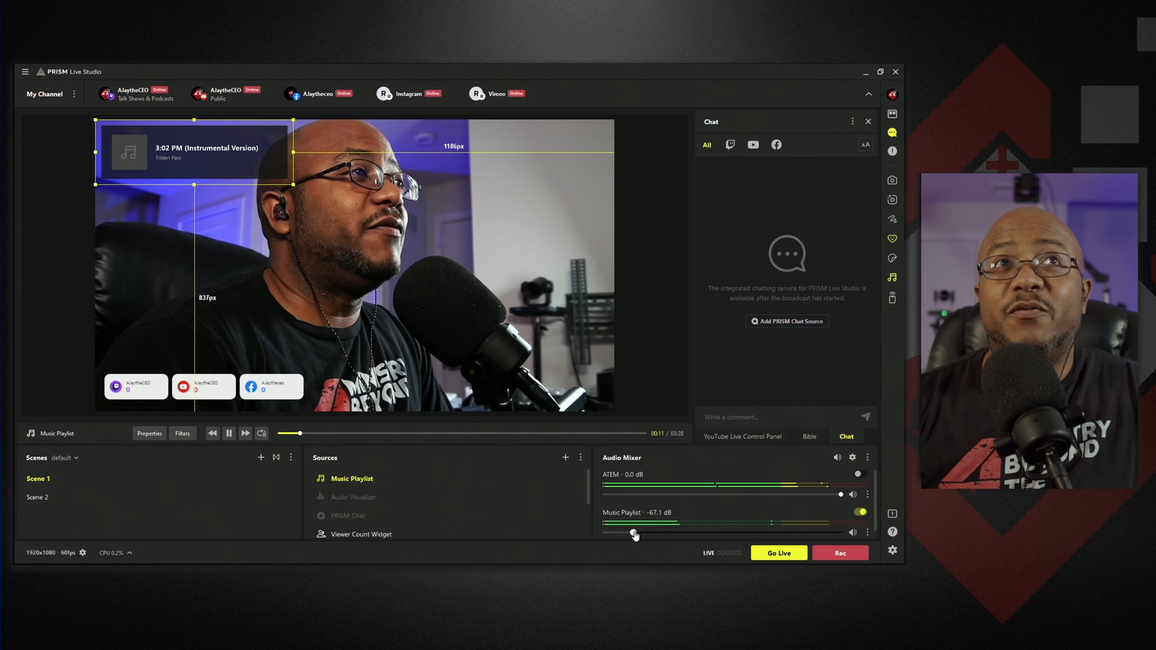
Shrink the music information overlay in the canvas's upper-left corner, leaving about 1324 px to its right and 884 px below
mouse_move(201, 147)
left_mouse_down()
mouse_move(338, 229)
mouse_move(526, 375)
mouse_move(534, 159)
mouse_move(222, 184)
mouse_move(218, 162)
left_mouse_up()
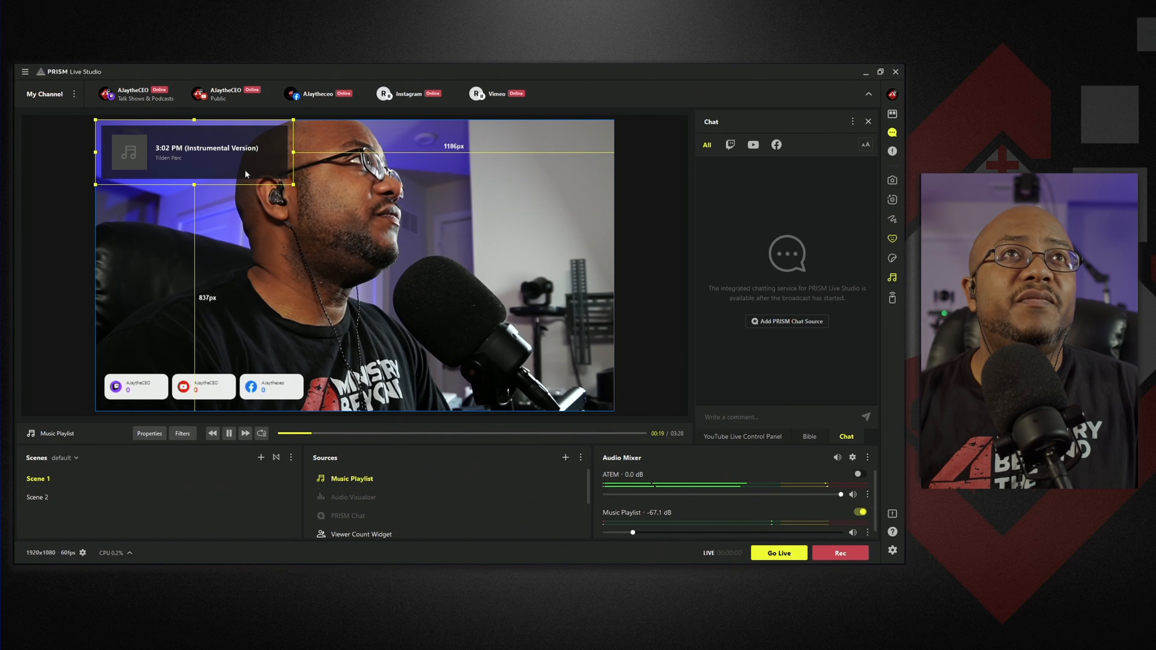
left_click_drag(287, 185, 238, 166)
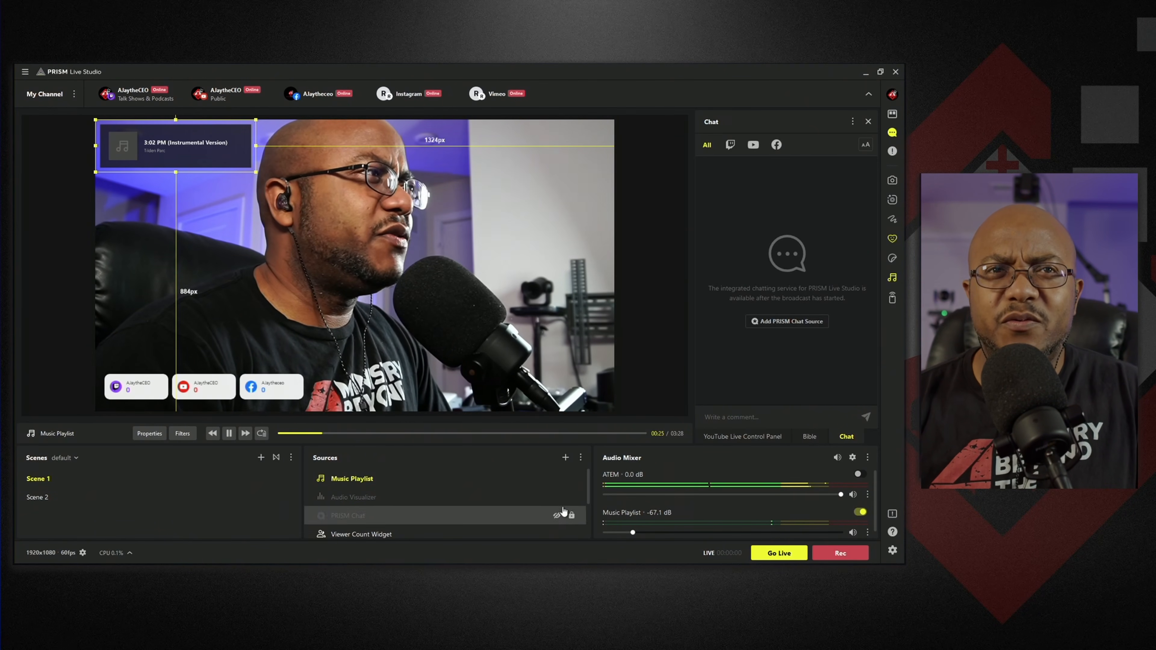
mouse_move(552, 504)
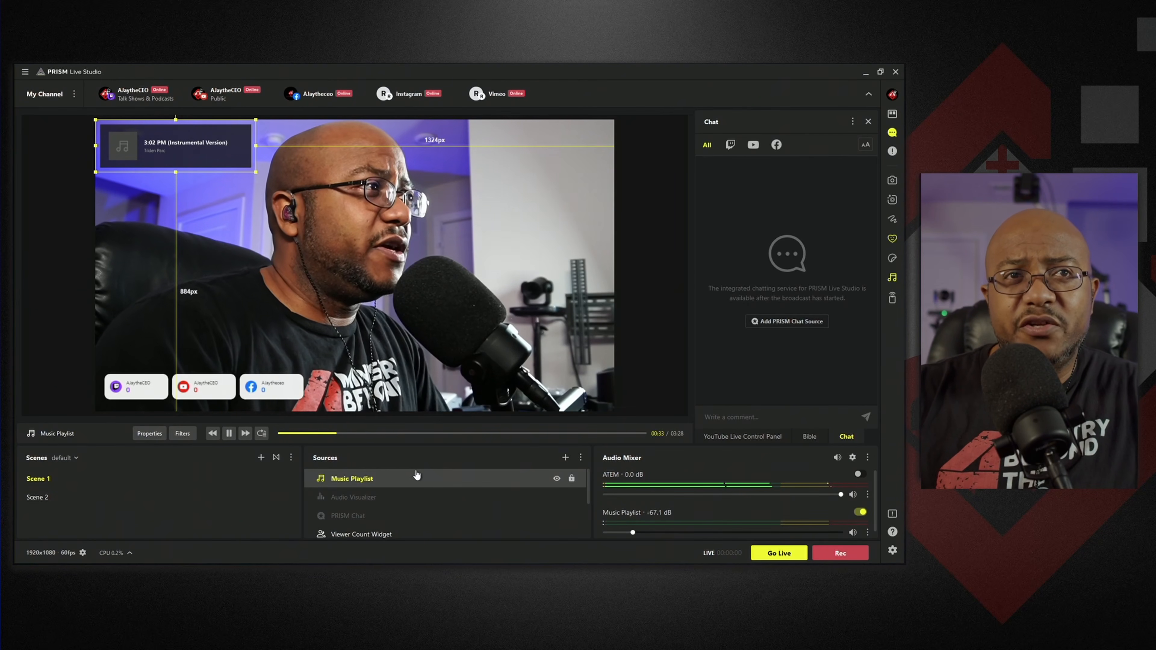
Look over the Music Playlist source's song list and filters, and close its properties without changes
left_click(159, 436)
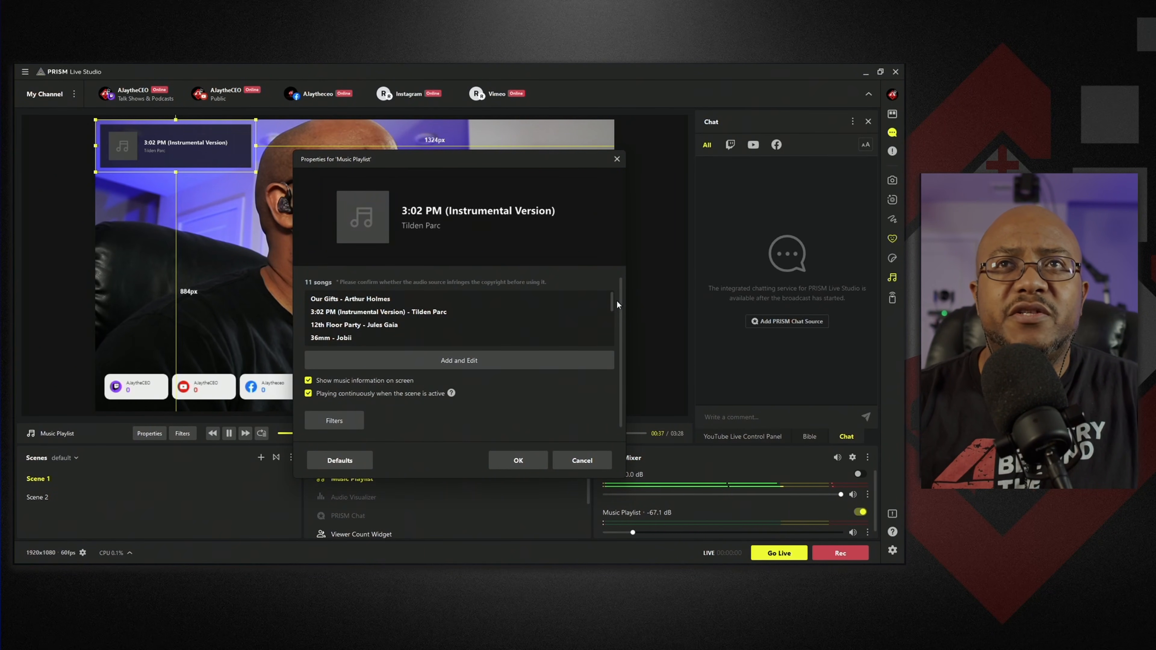
left_click_drag(611, 300, 630, 381)
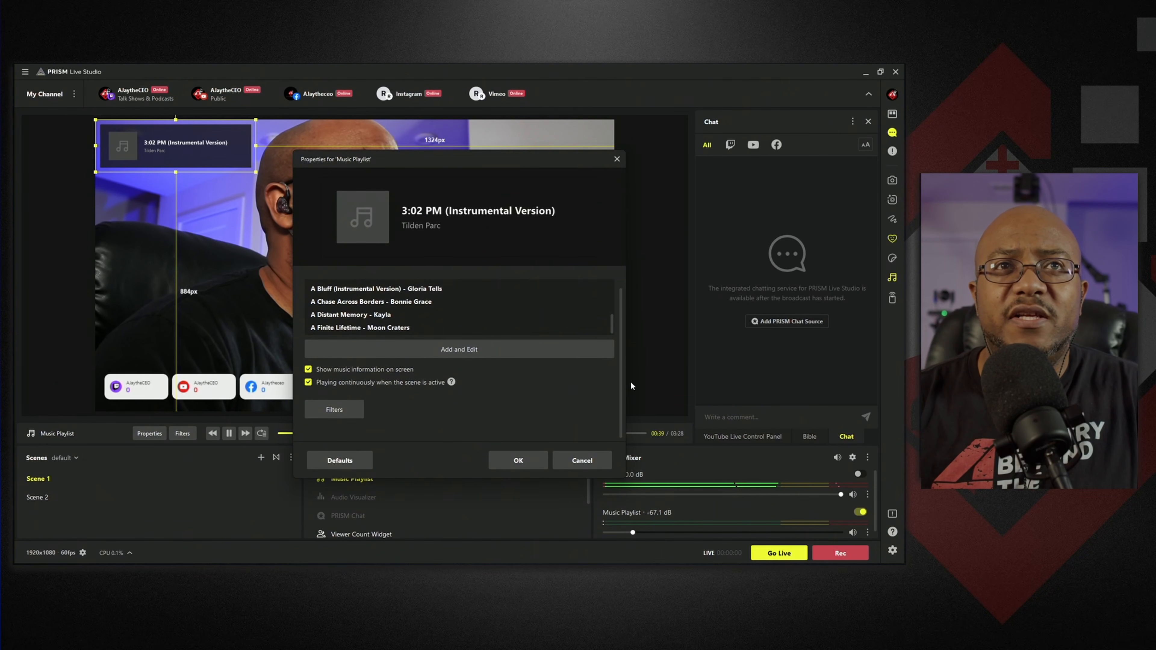
left_click(334, 410)
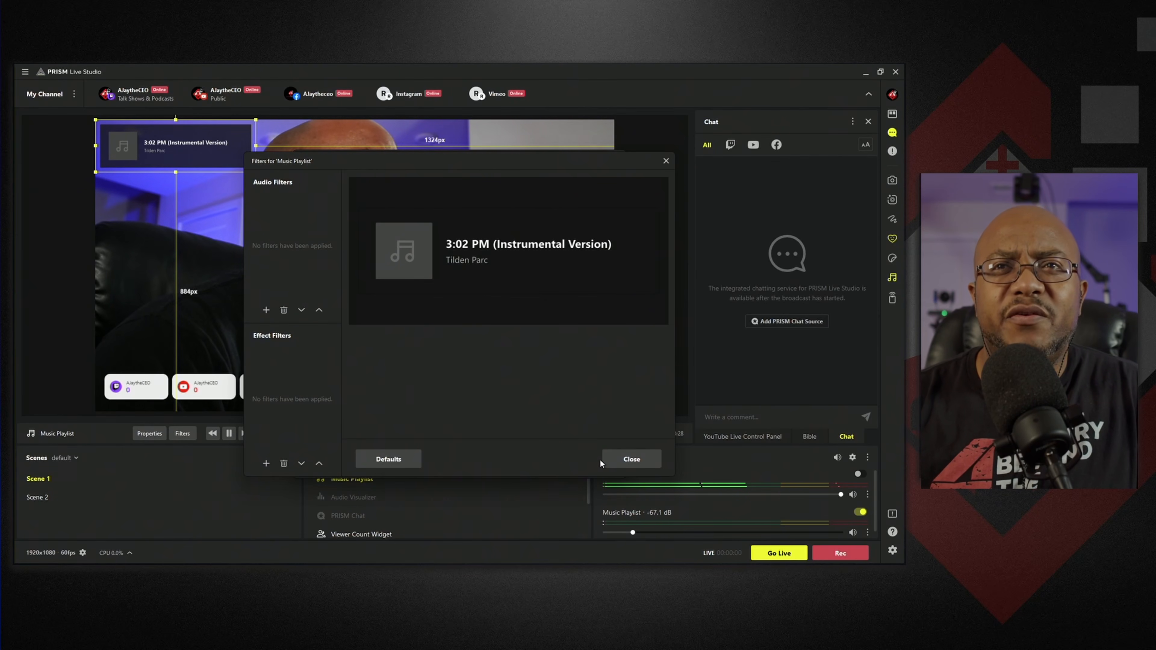
left_click(630, 459)
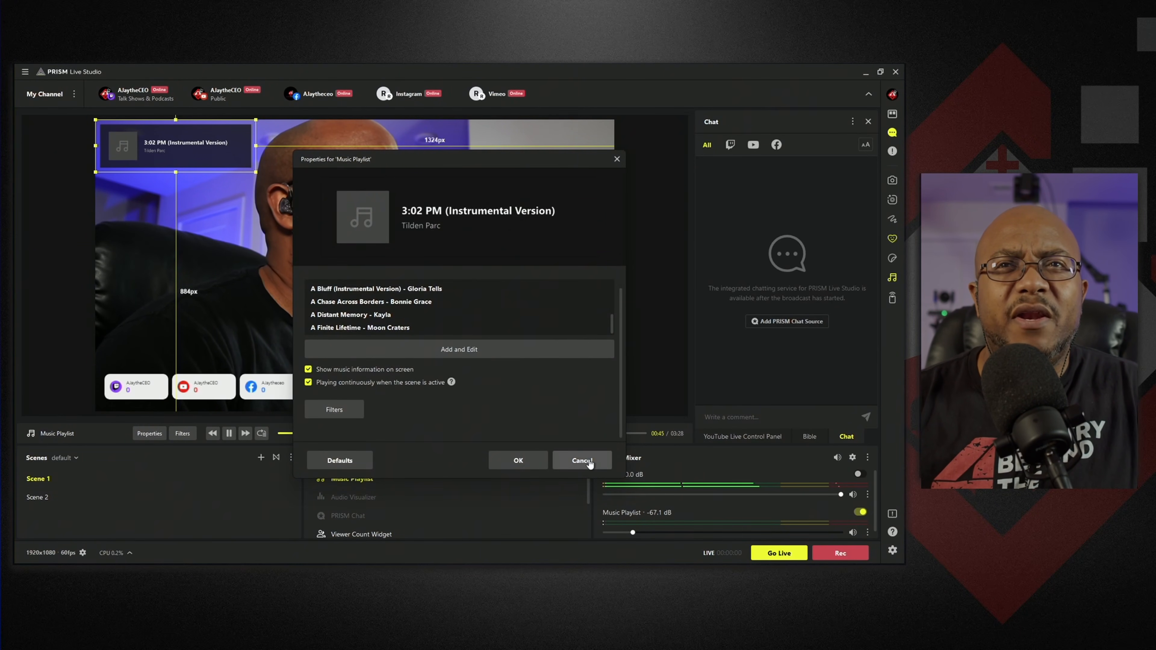
left_click(588, 461)
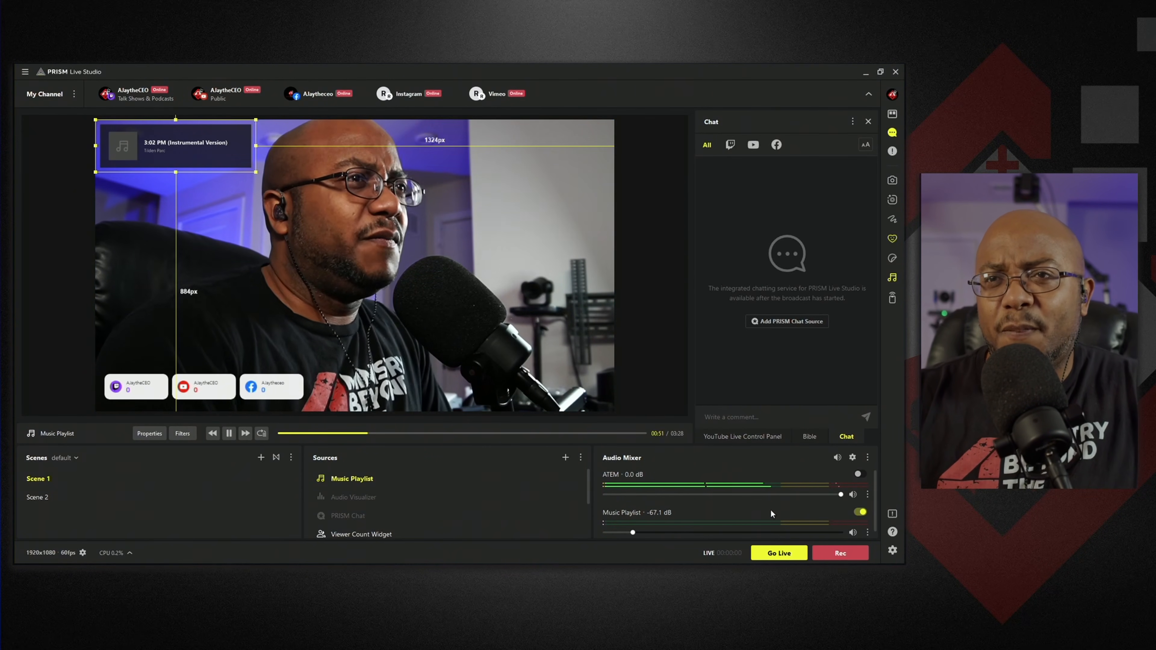
Hide the Music Playlist source in Scene 1
mouse_move(483, 479)
left_click(557, 479)
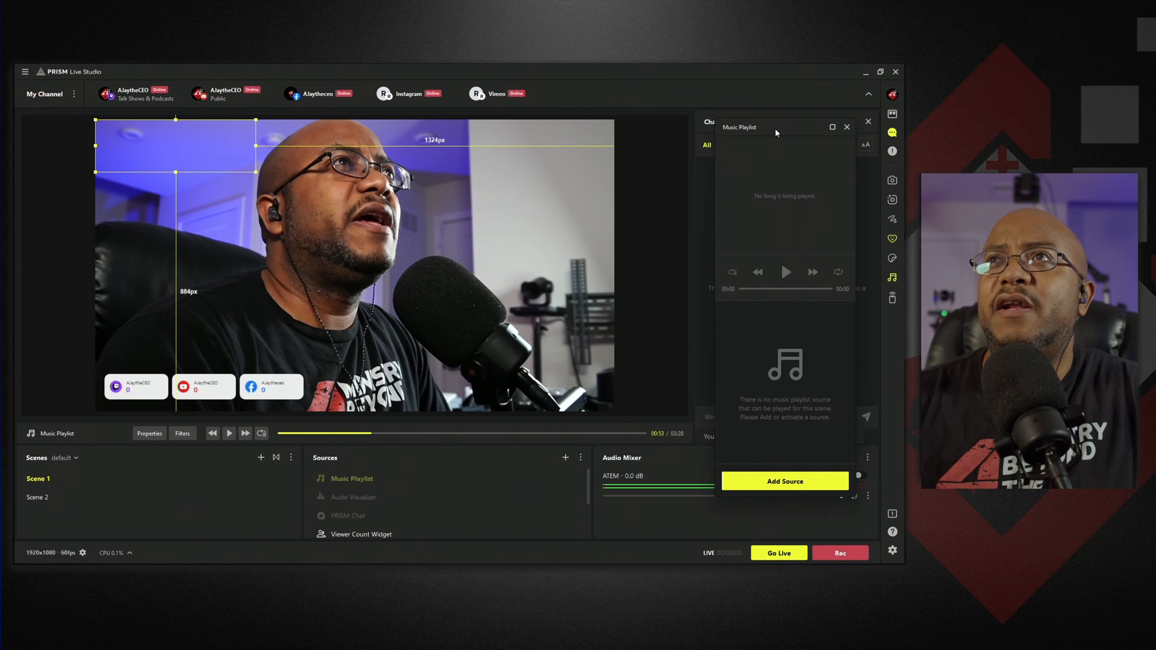
Inspect the Music Playlist window maximized and at normal size, and close it
left_click_drag(774, 127, 745, 153)
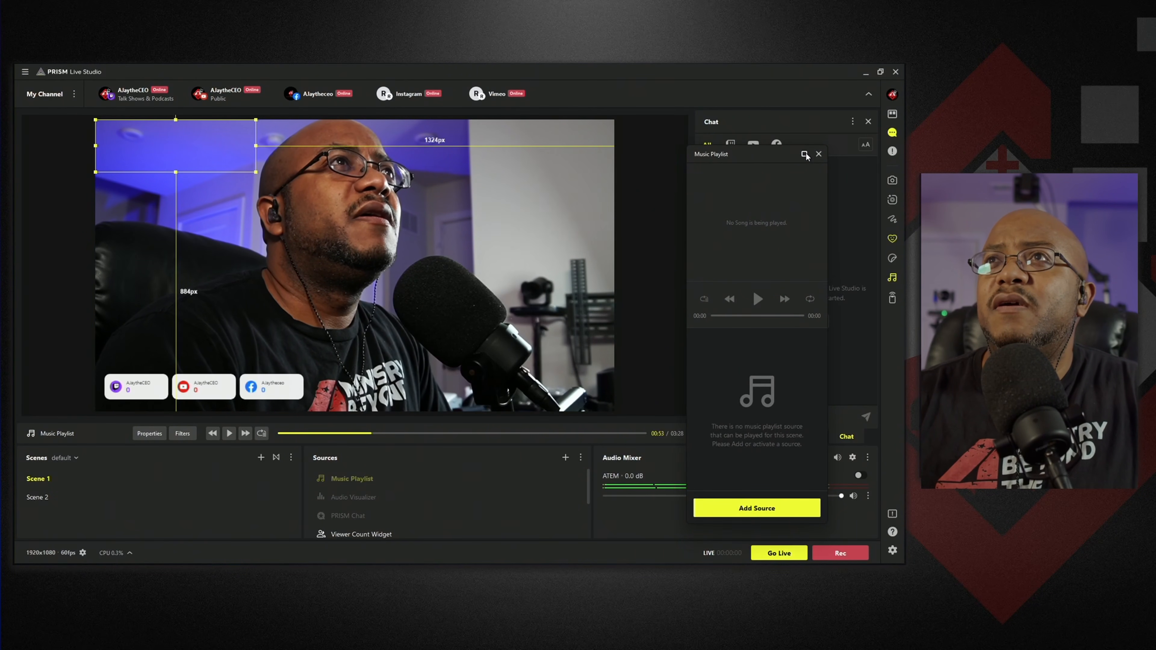
left_click(806, 155)
left_click(883, 75)
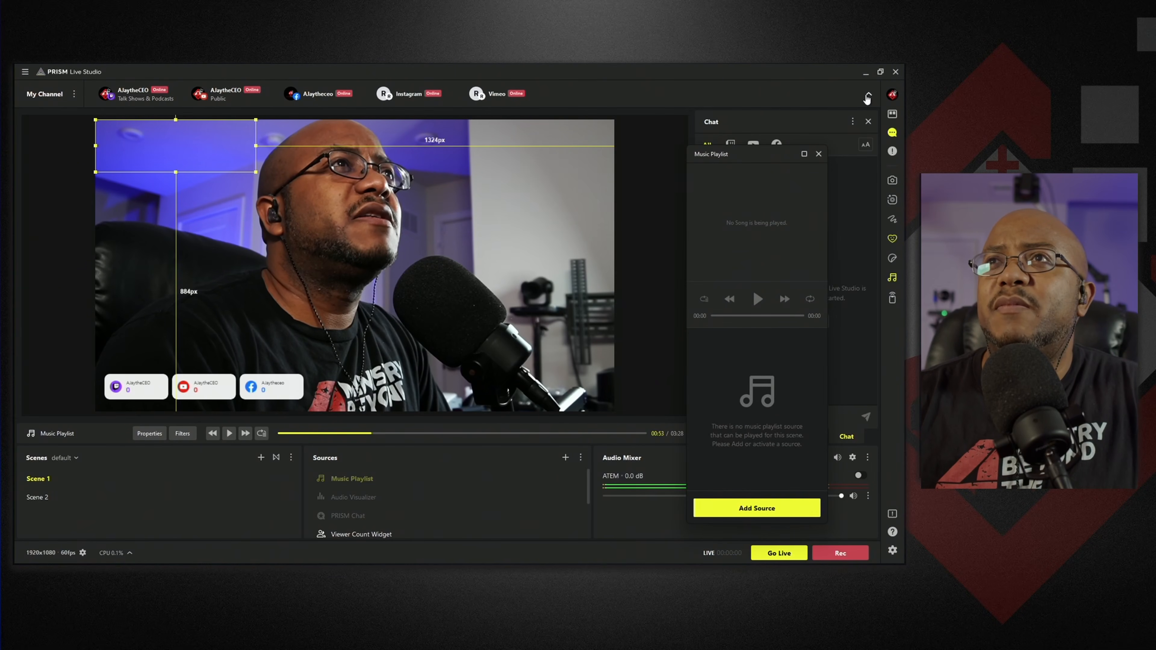
left_click_drag(764, 157, 698, 194)
left_click(754, 191)
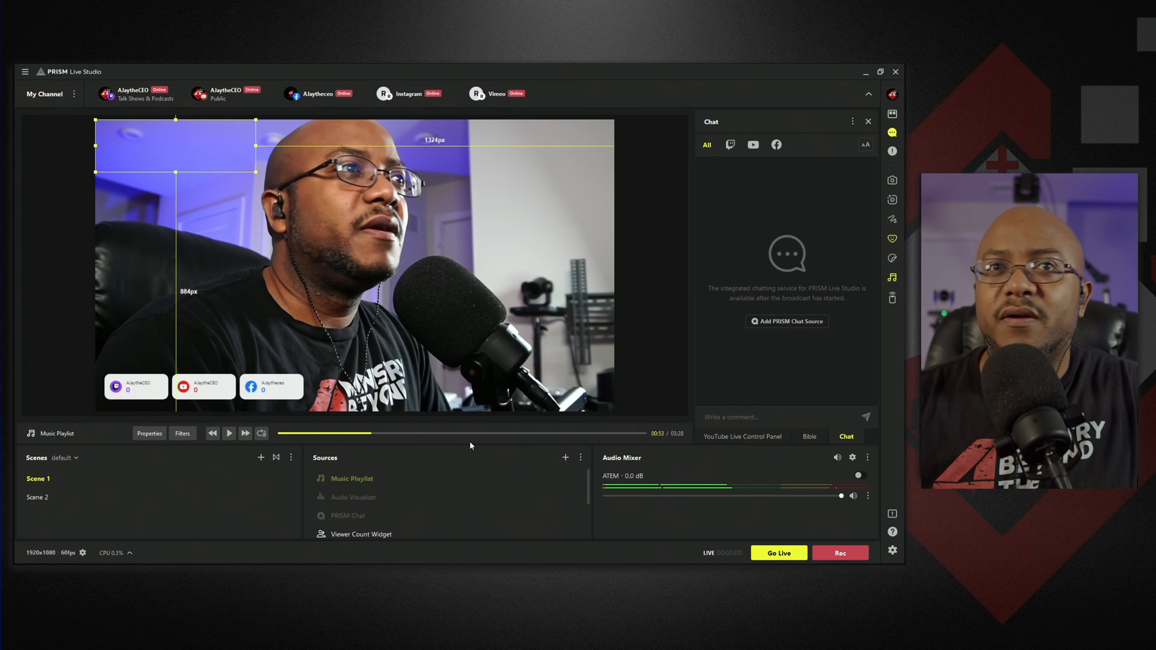
Add a Background Template source to Scene 1 using PRISM's animated Earth-from-space background
left_click(565, 458)
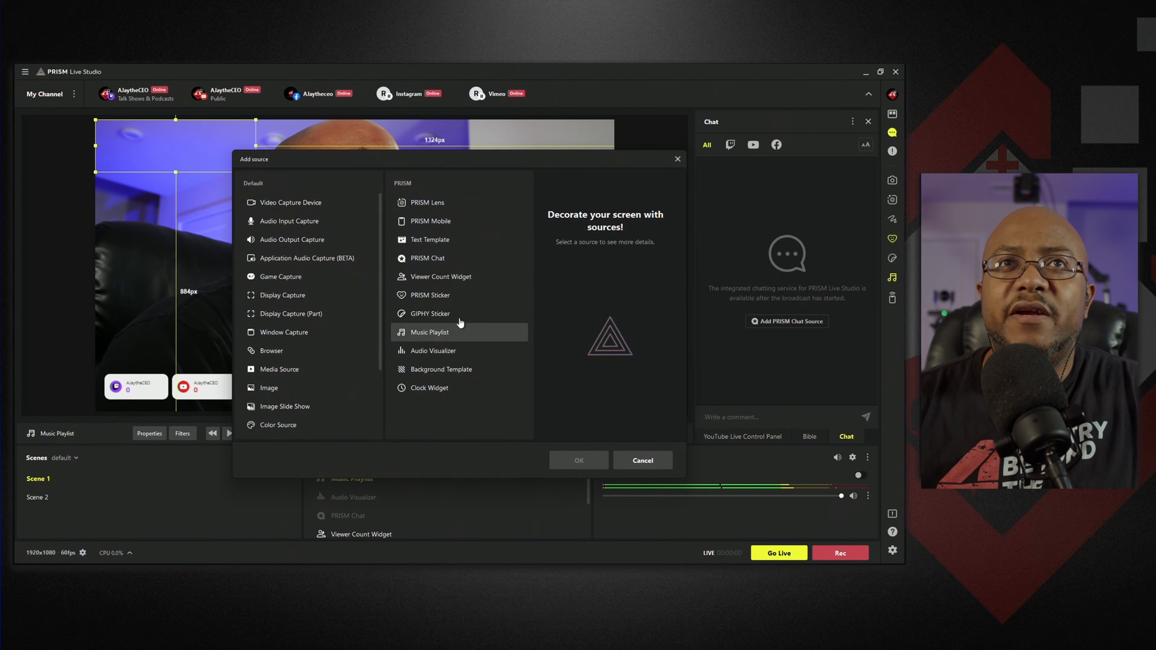
left_click(465, 374)
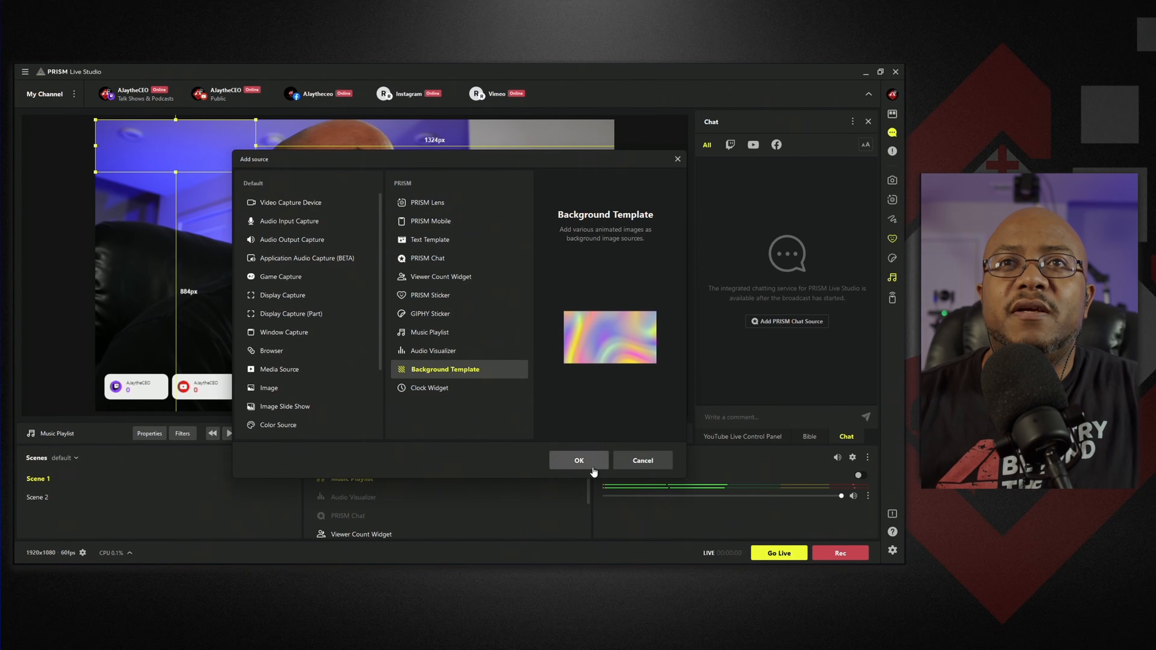
left_click(593, 470)
left_click(441, 390)
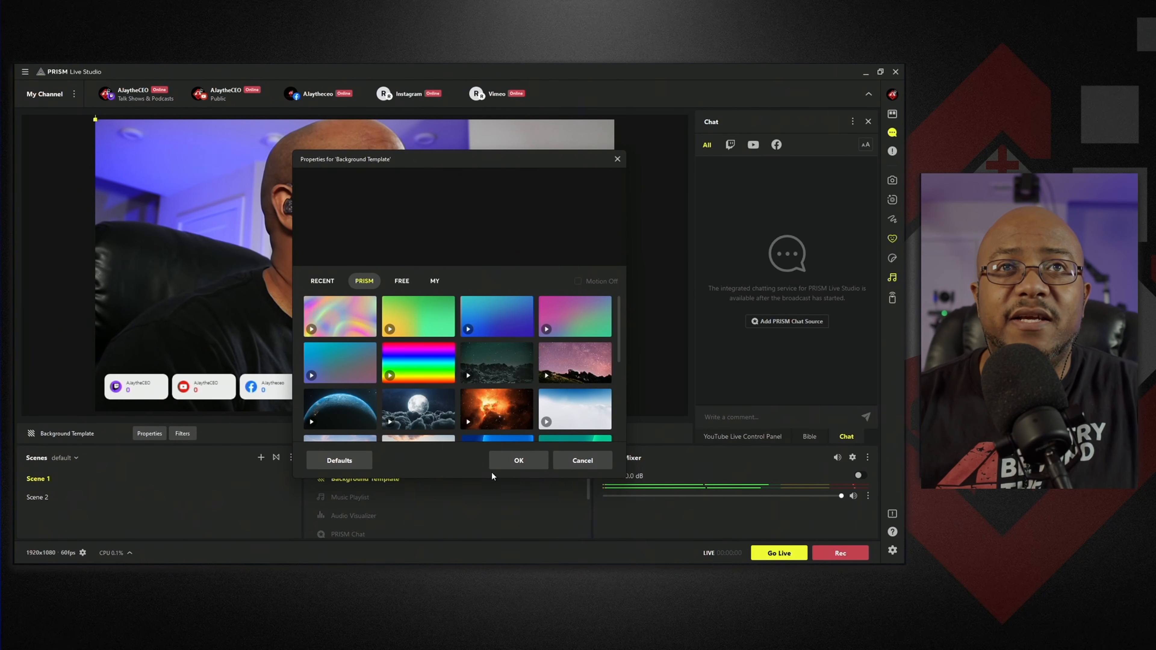
left_click(337, 412)
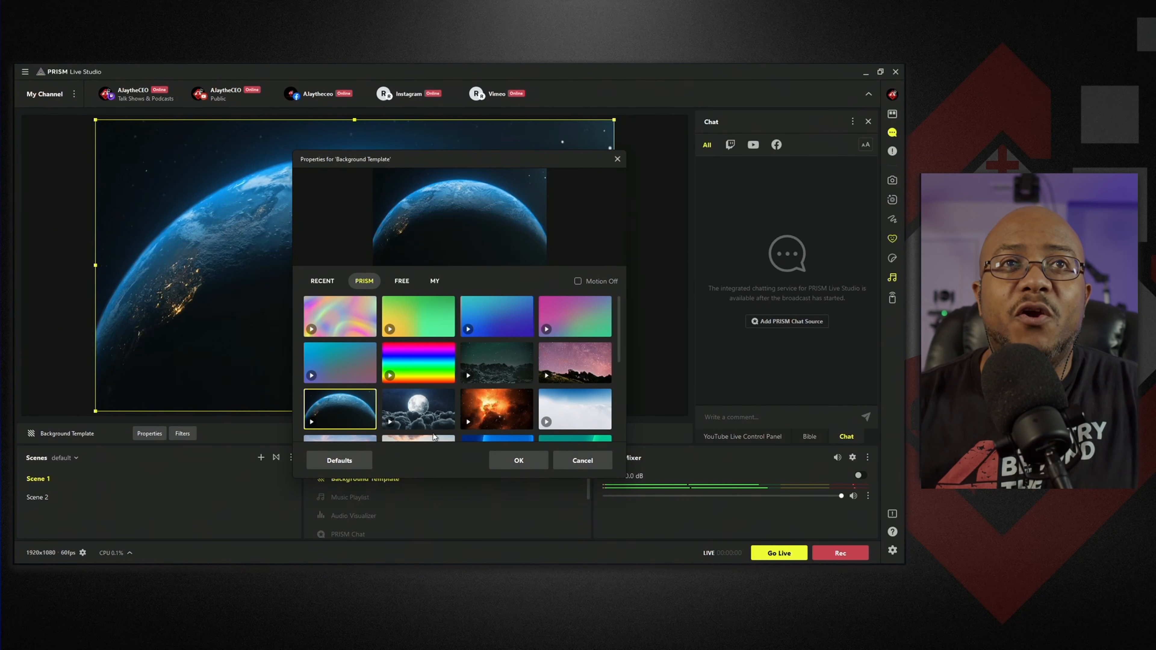
left_click(508, 462)
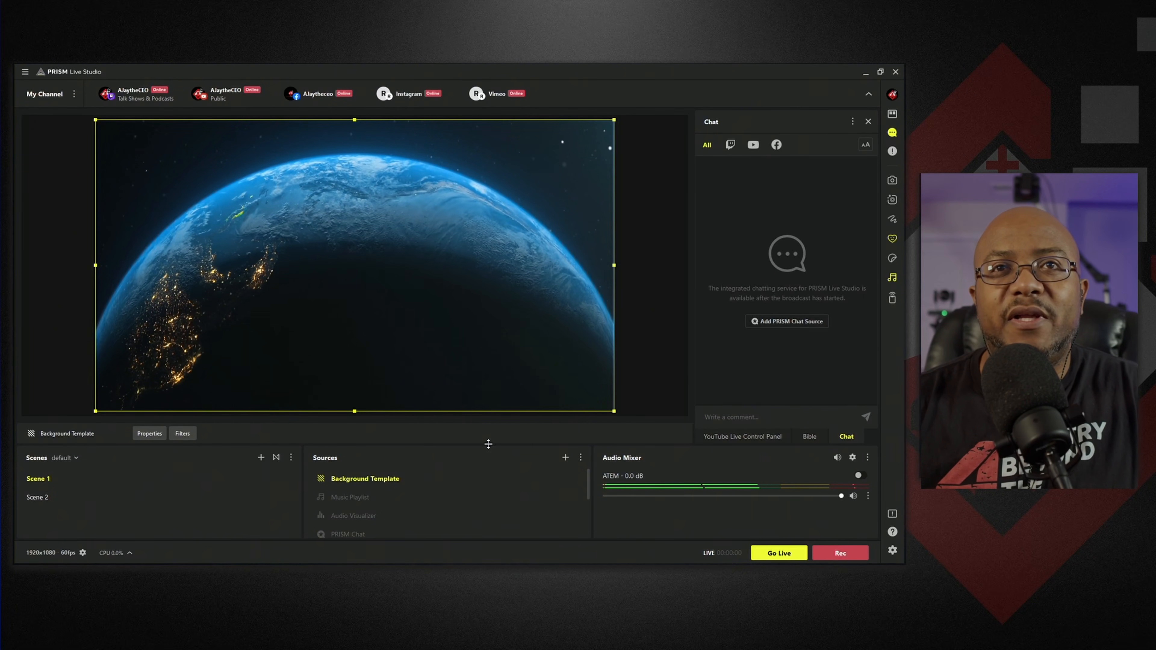
Enlarge the Sources area and move Background Template directly below the Viewer Count Widget in Scene 1's source order
left_click_drag(488, 444, 492, 370)
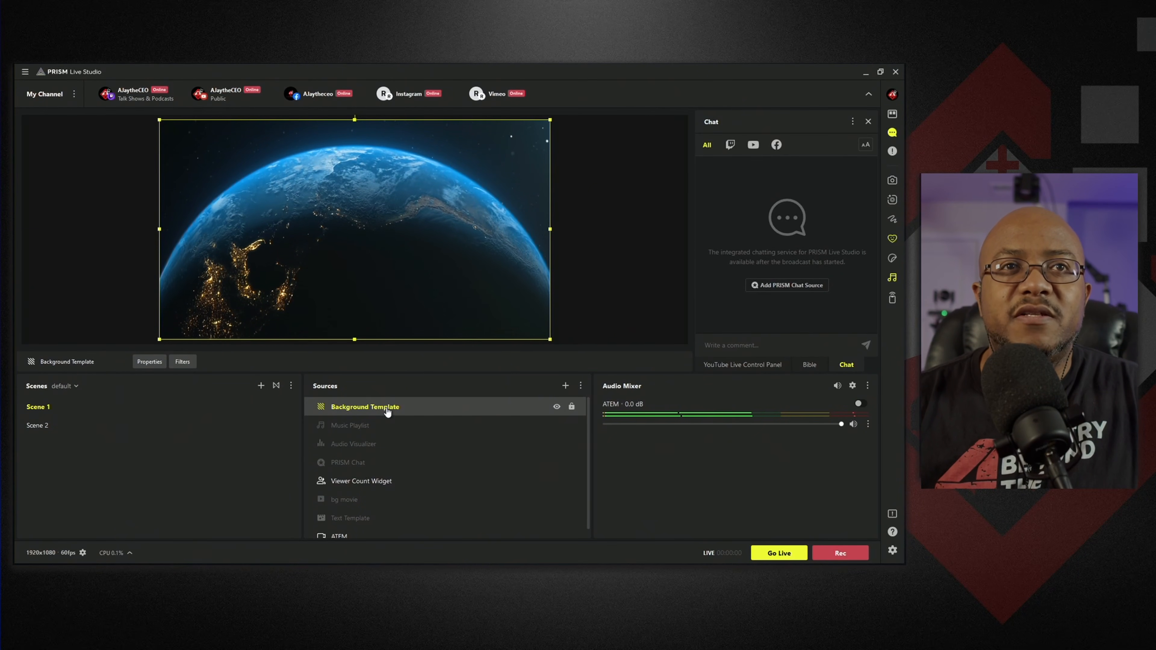
left_click_drag(404, 479, 405, 490)
Delete the bg movie source from Scene 1 and move Background Template beneath the ATEM source
left_click(393, 500)
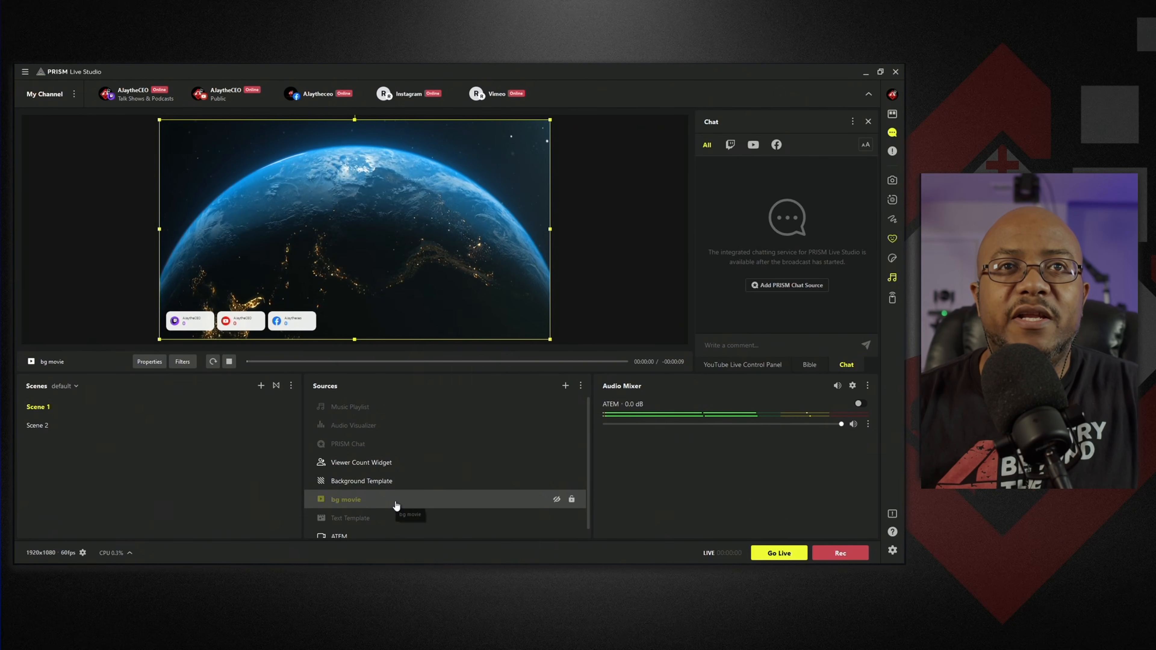
right_click(409, 501)
left_click(421, 487)
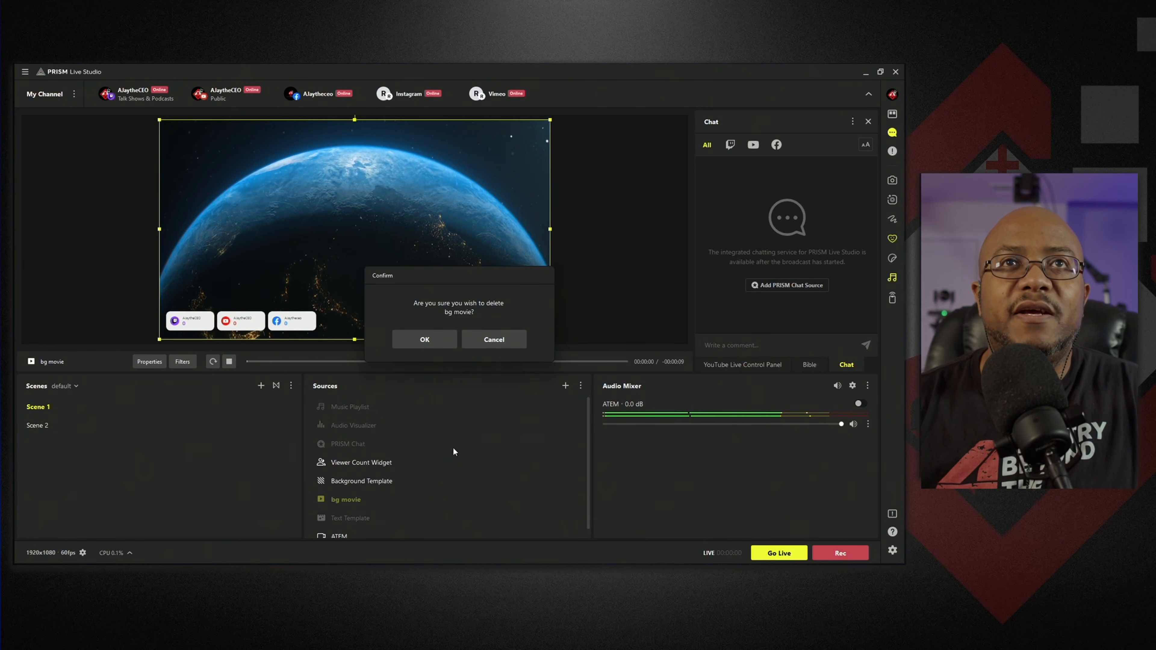
left_click(424, 339)
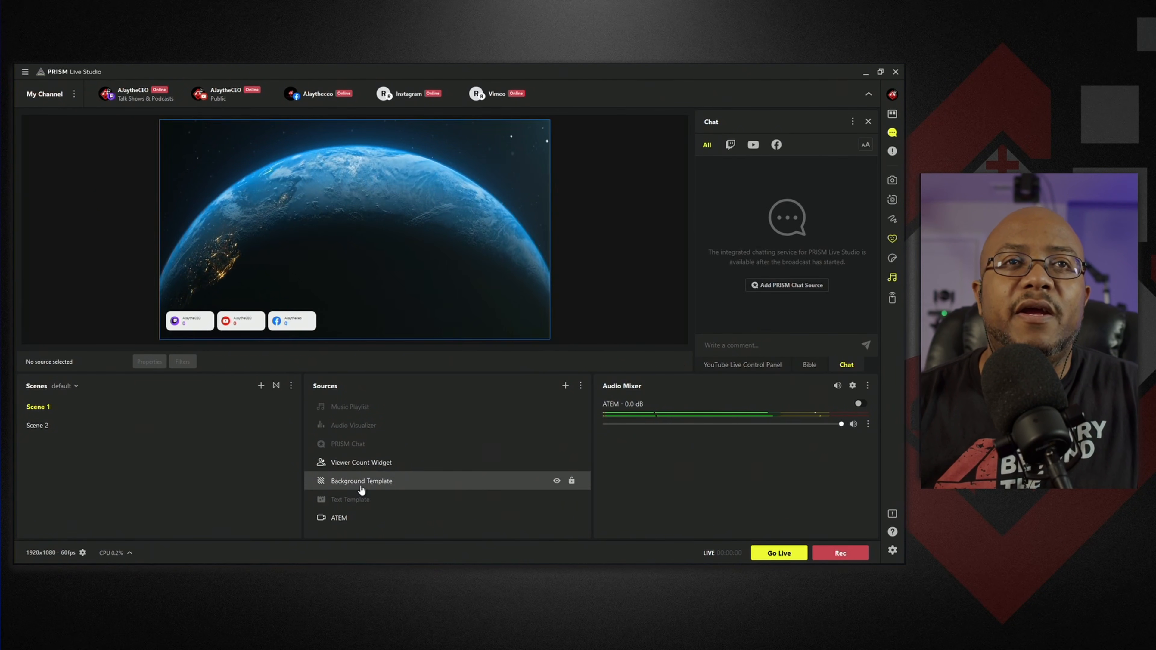
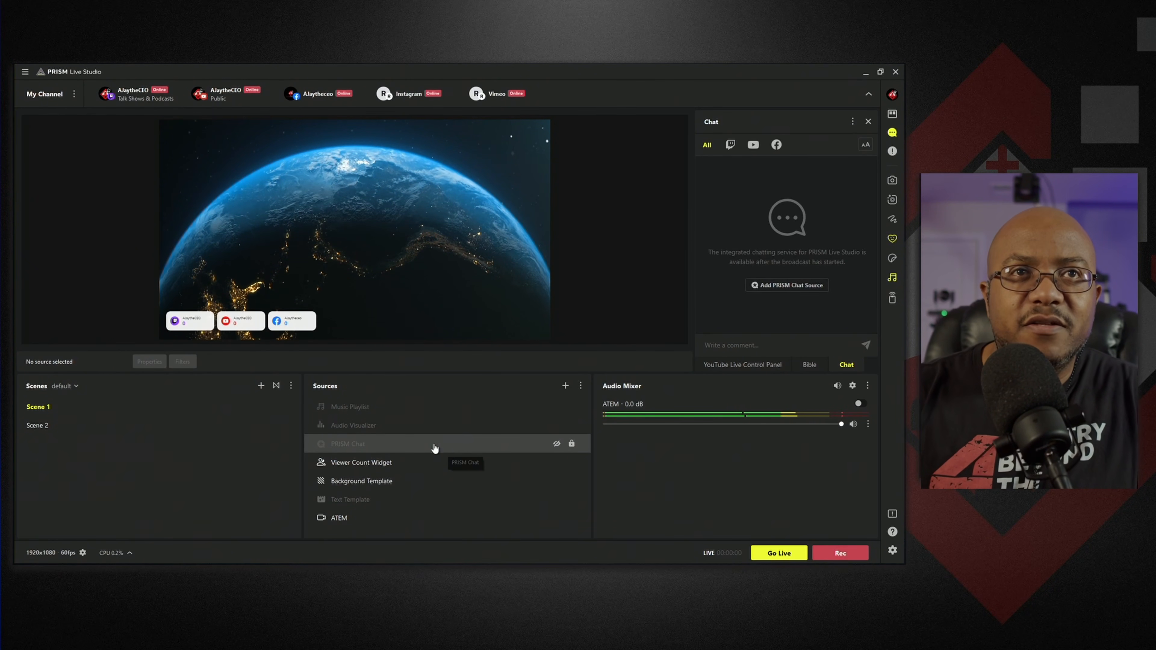
left_click_drag(365, 489, 375, 533)
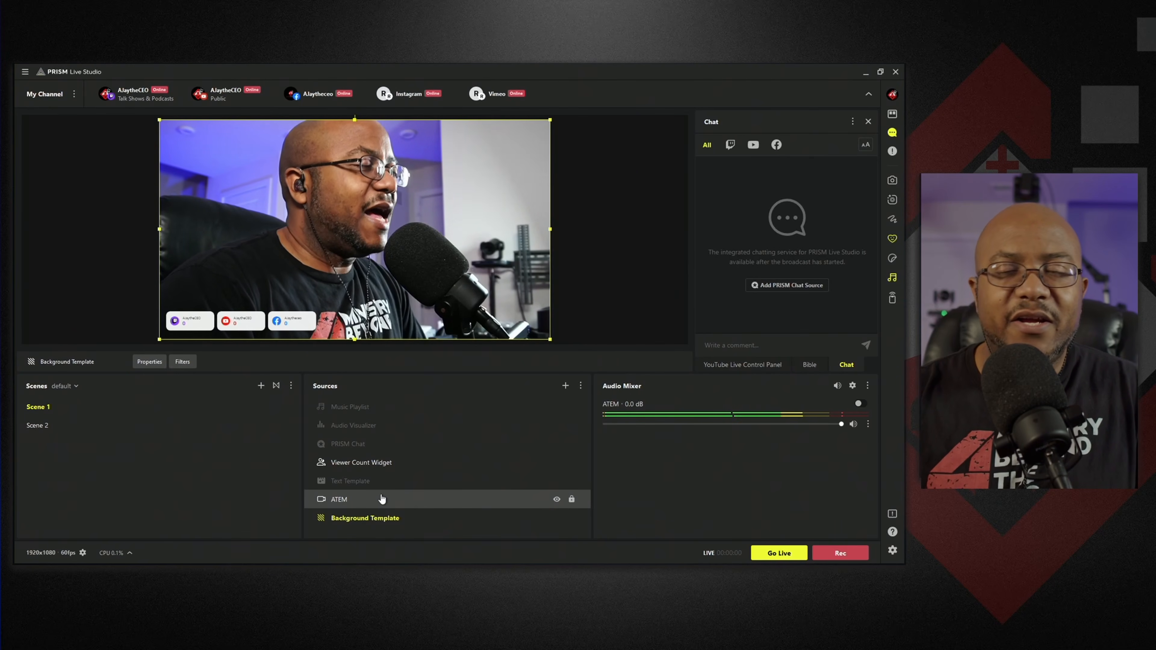
Add a Chroma Key effect filter to the ATEM source, and hide that source in Scene 1
left_click(411, 499)
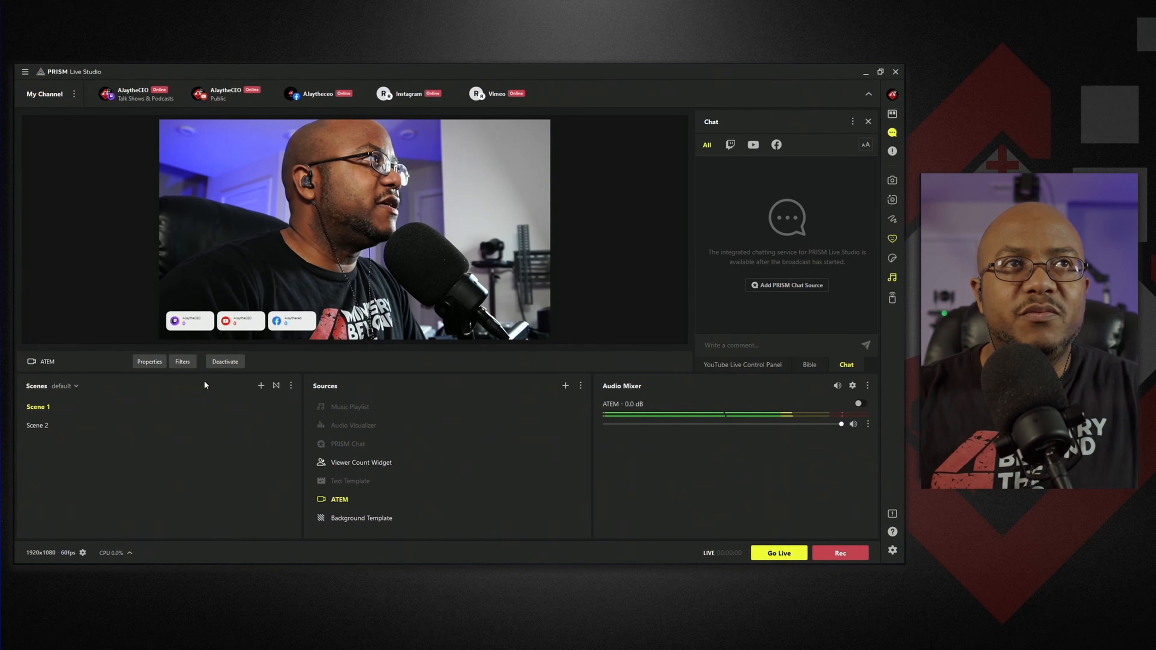
left_click(182, 361)
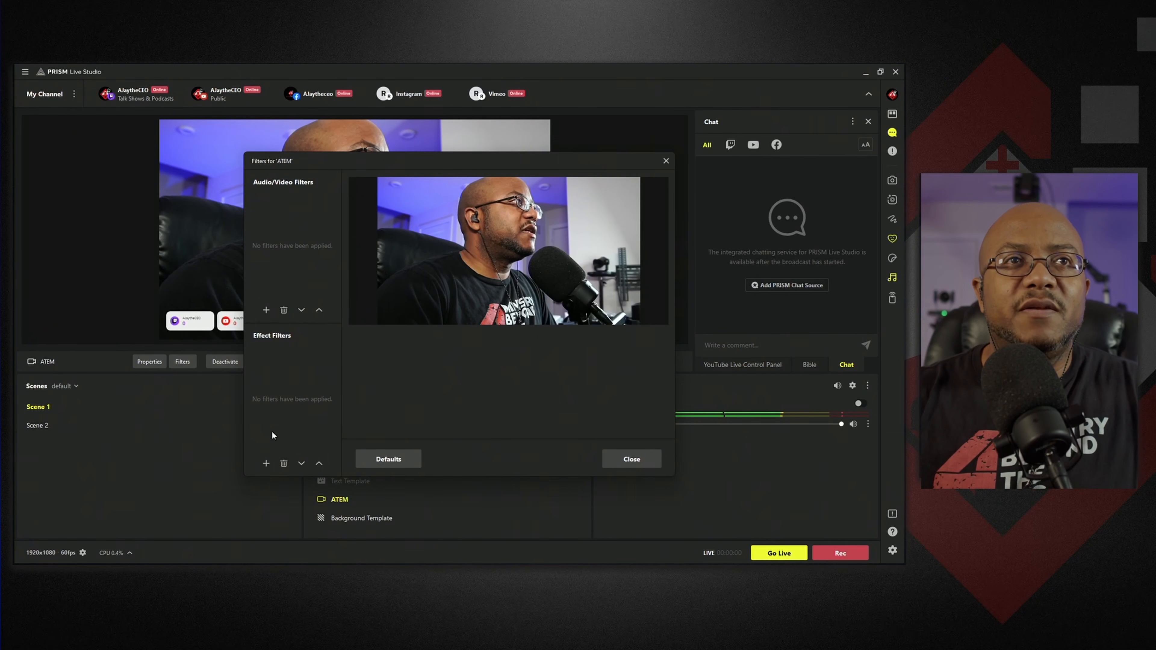
left_click(266, 464)
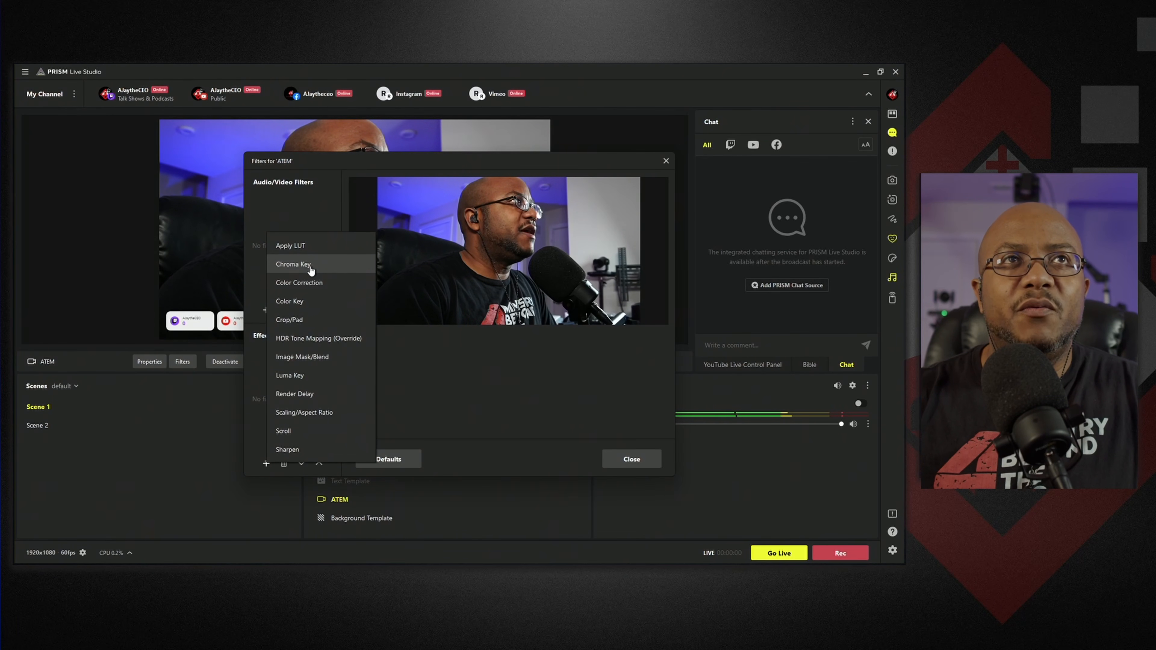
left_click(294, 264)
left_click(446, 346)
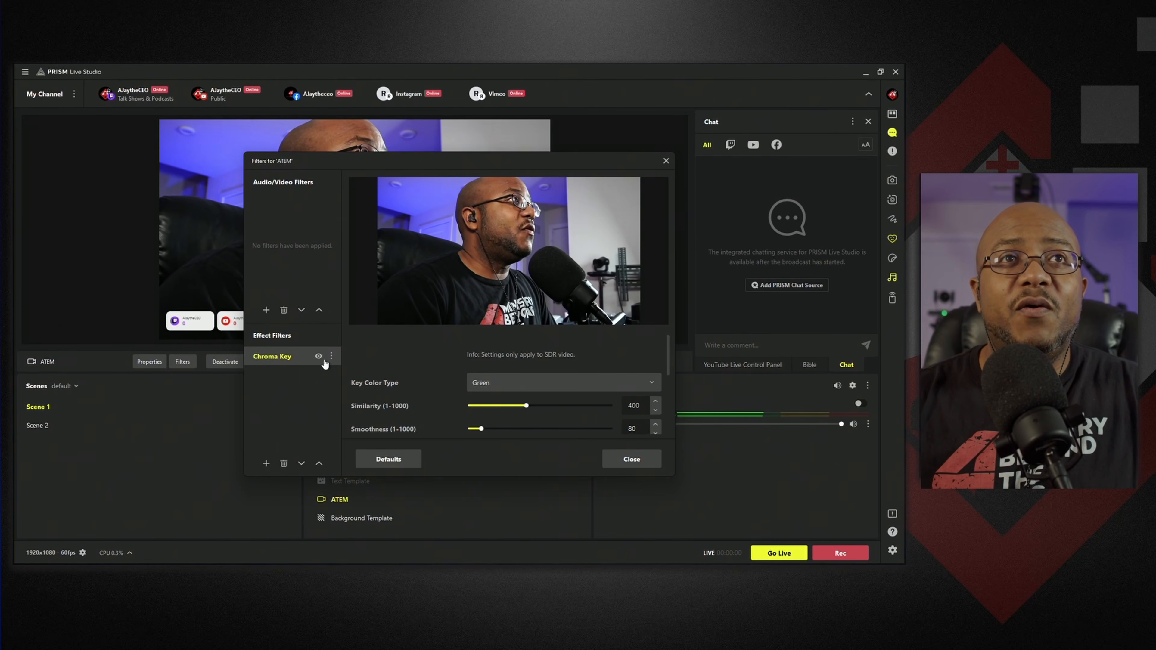
left_click(638, 461)
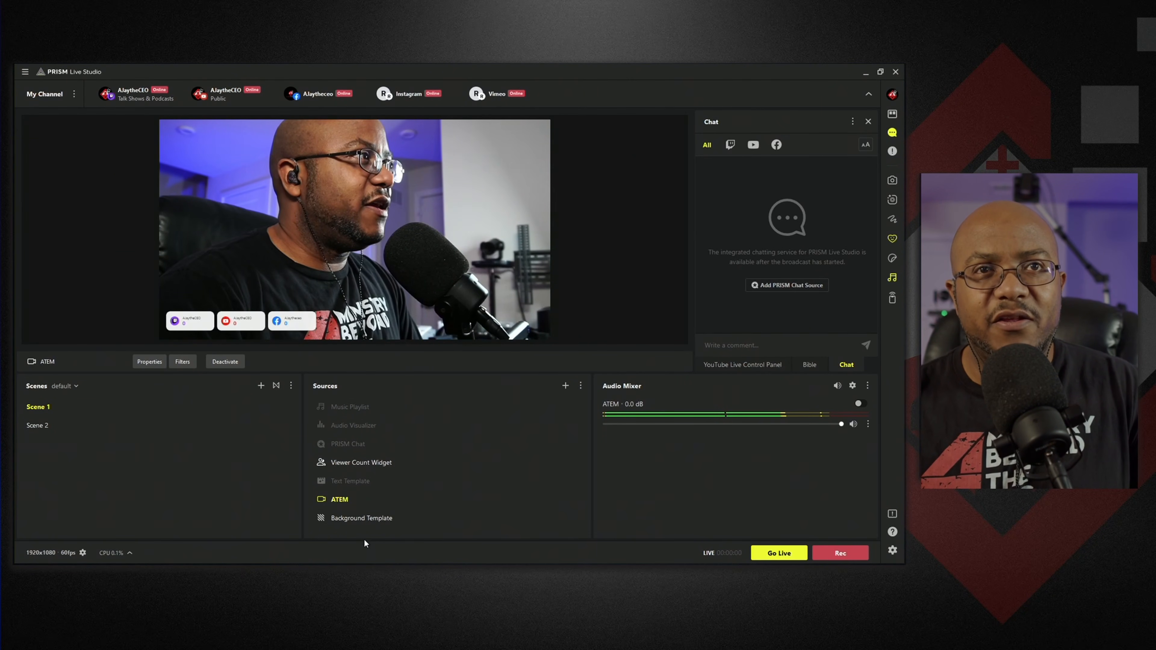
left_click(555, 499)
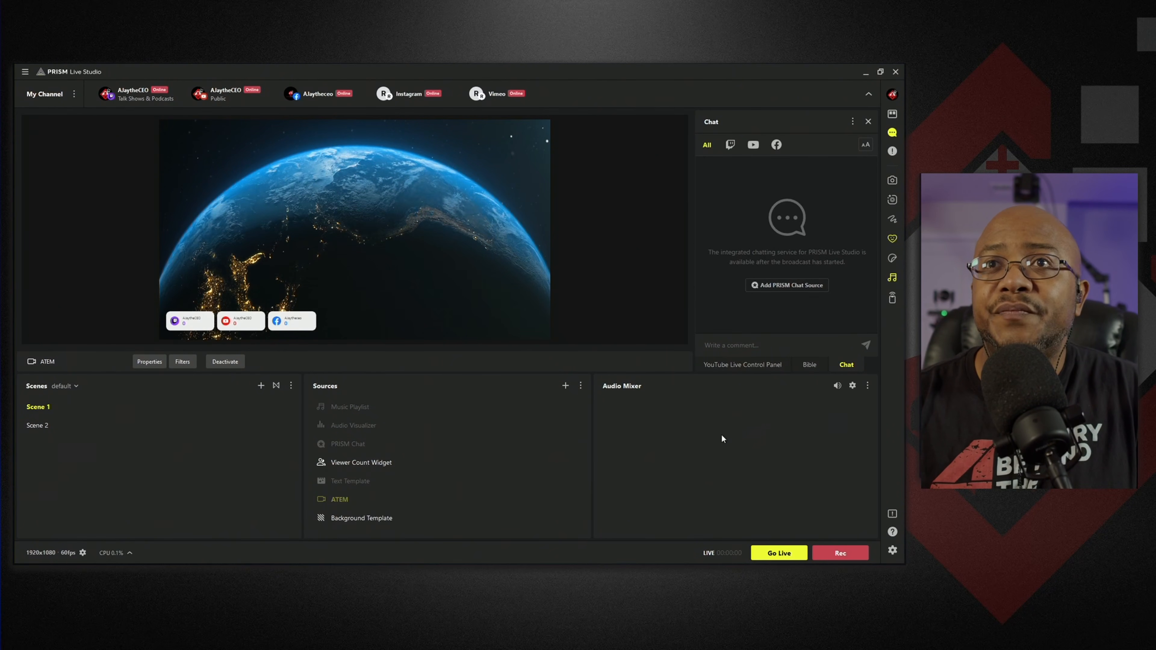
Add a Clock Widget source to Scene 1
left_click(565, 386)
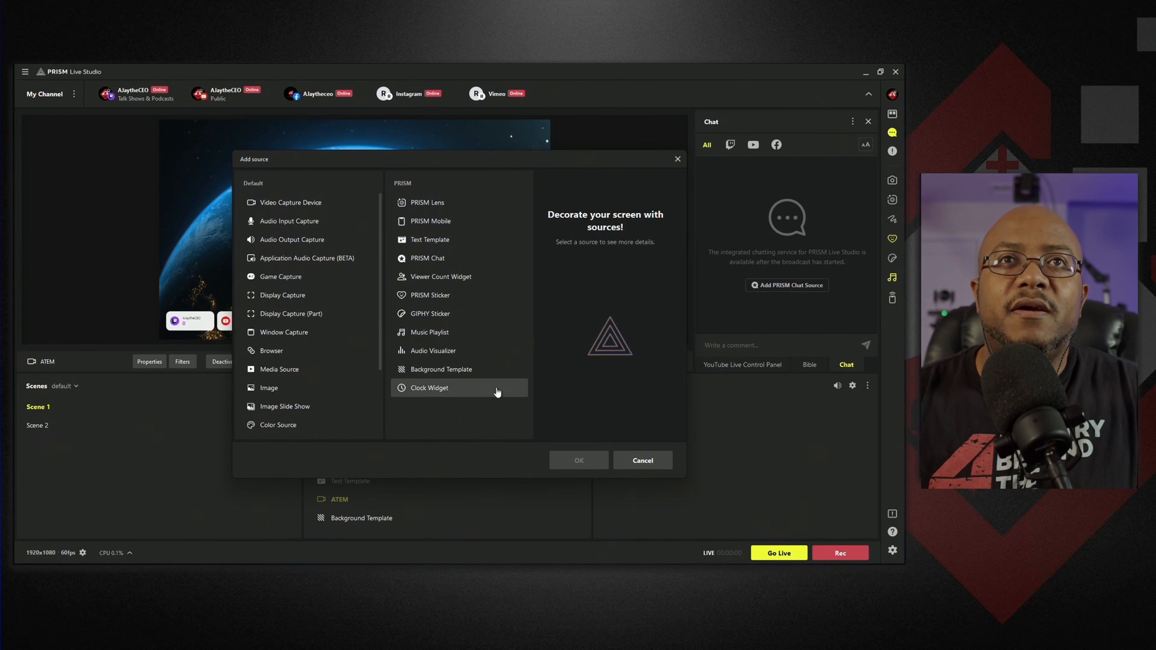
left_click(454, 393)
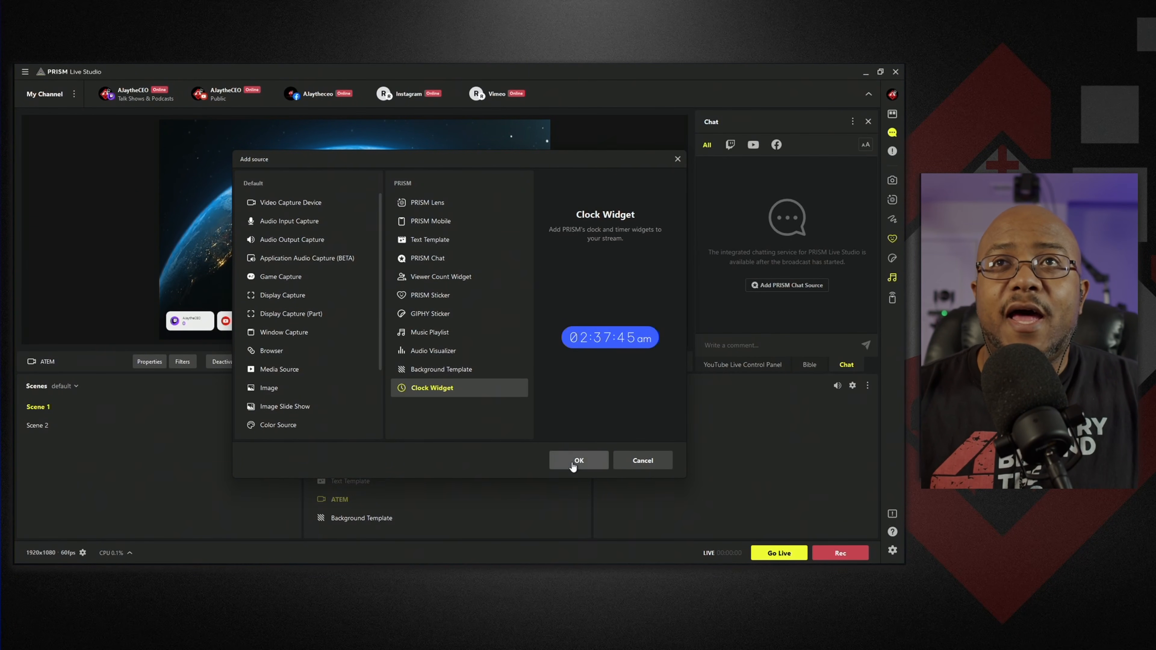
left_click(573, 466)
left_click(430, 386)
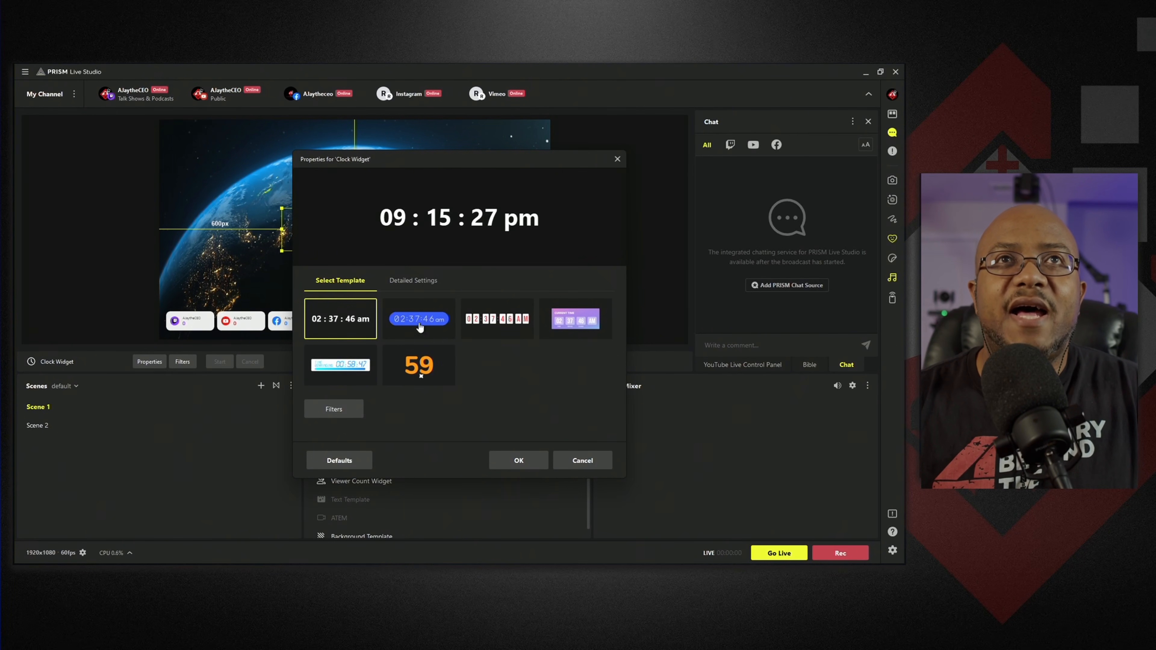
Set the Clock Widget to a 15-minute Timer, then enlarge it and place it at the canvas's lower-right corner
left_click(419, 282)
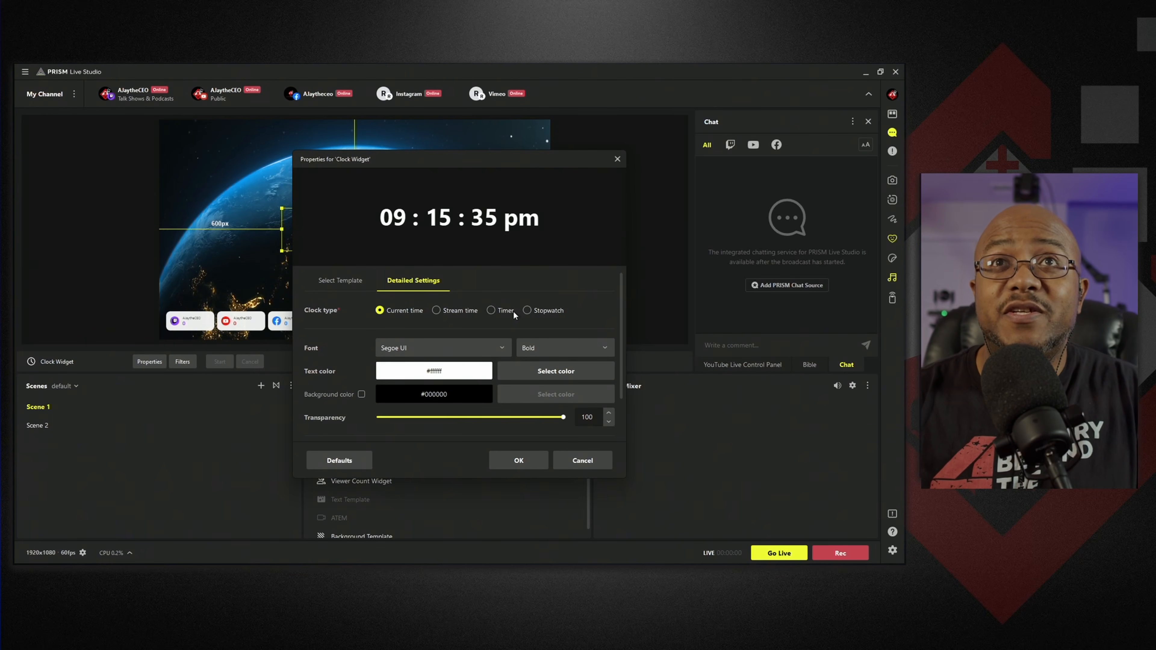
left_click(492, 309)
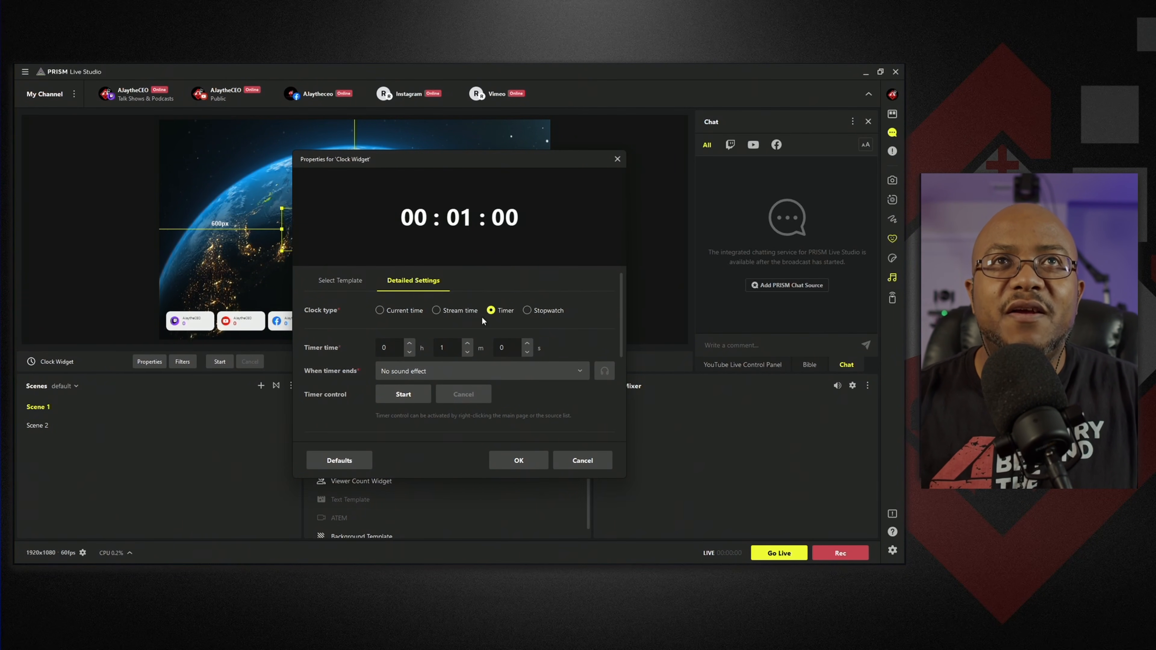
left_click(343, 284)
left_click(412, 281)
left_click_drag(620, 340, 611, 304)
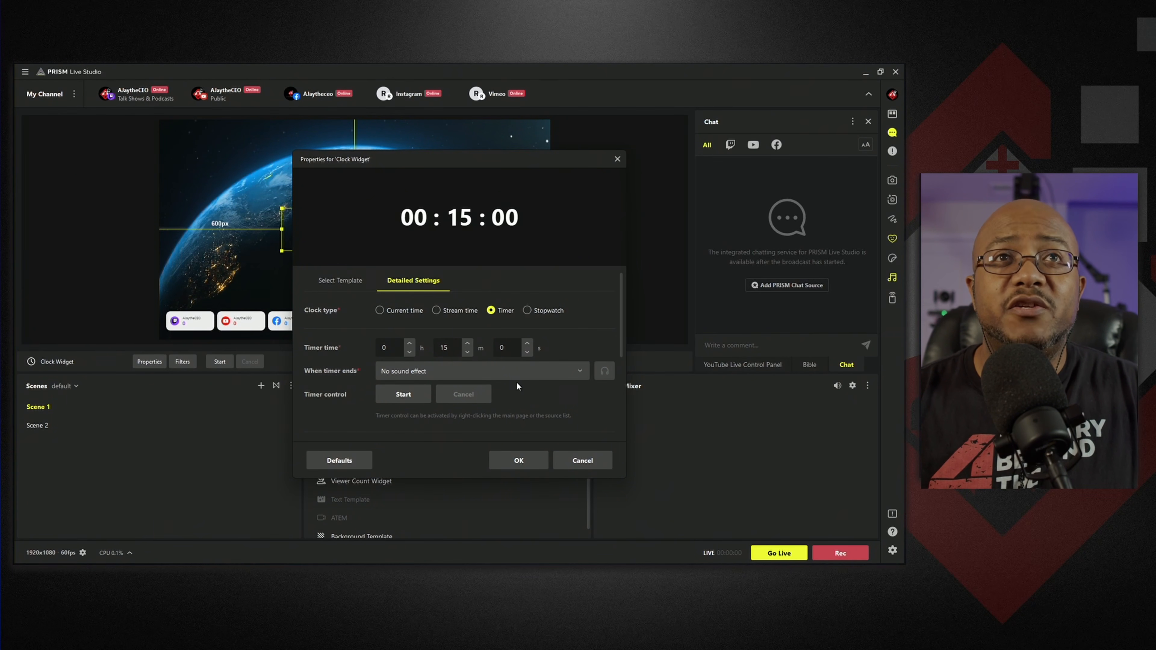
left_click(518, 461)
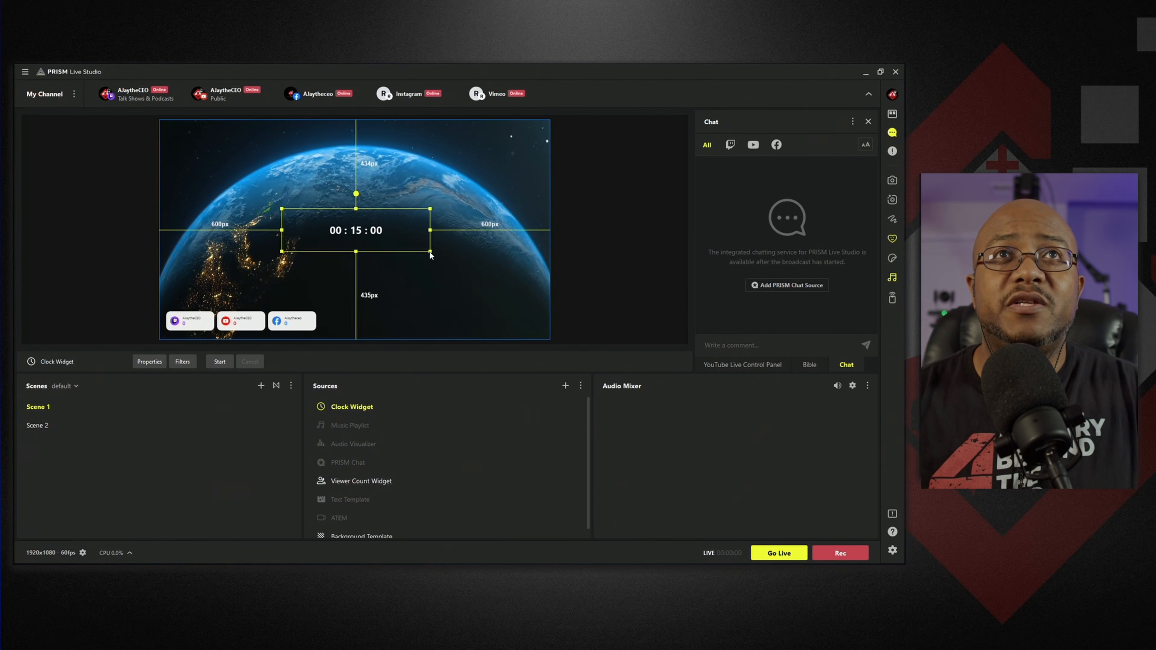
left_click_drag(428, 241, 543, 328)
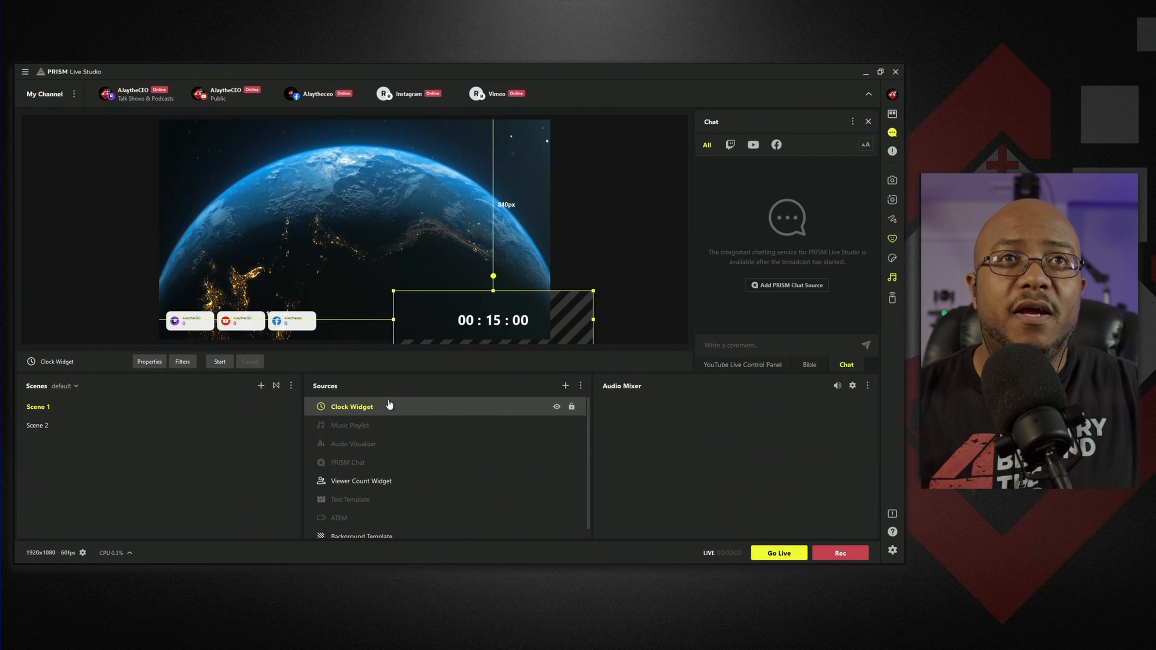
Examine the Clock Widget's properties and its available source options for timer controls without changing anything
left_click(153, 363)
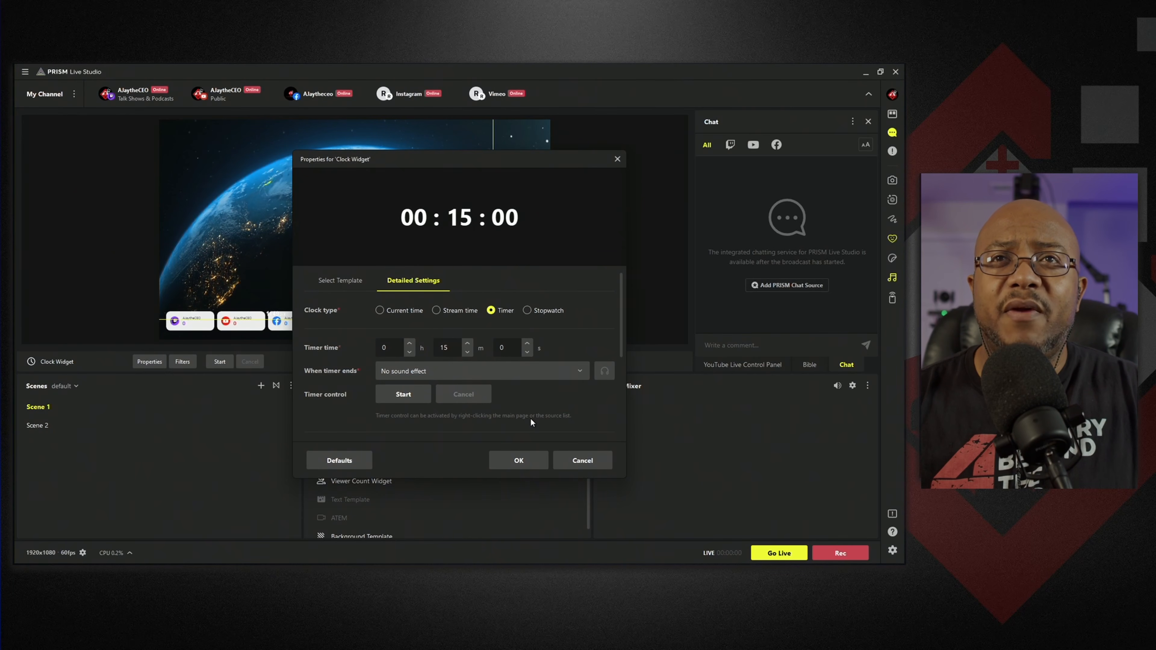
left_click(583, 460)
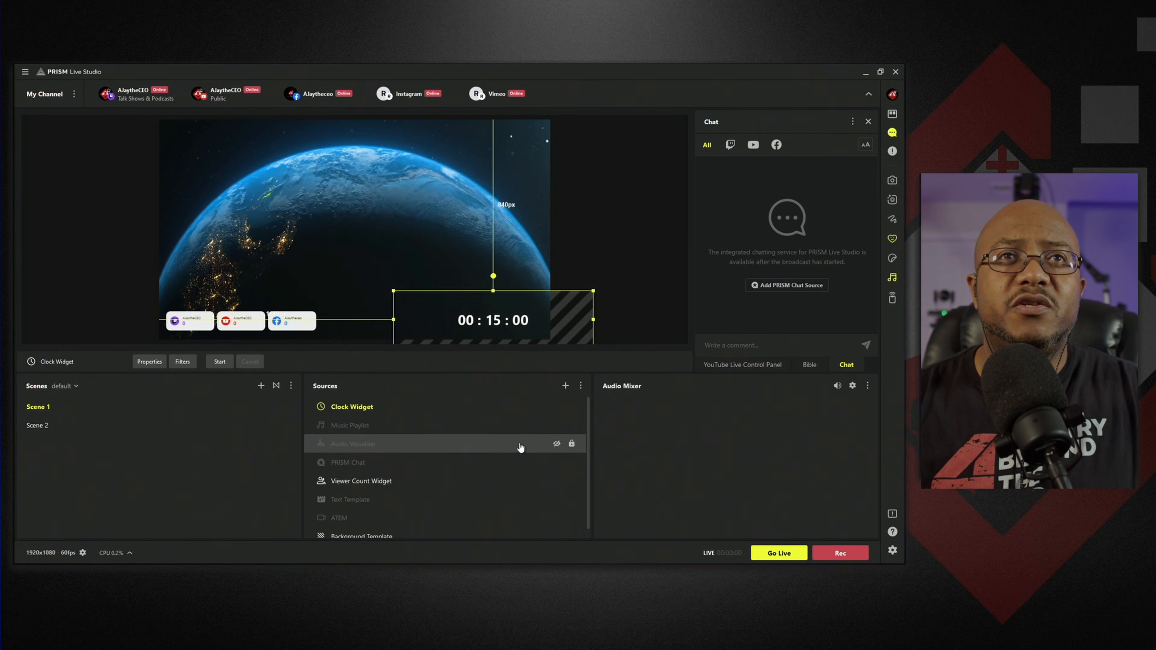
right_click(387, 414)
left_click(362, 408)
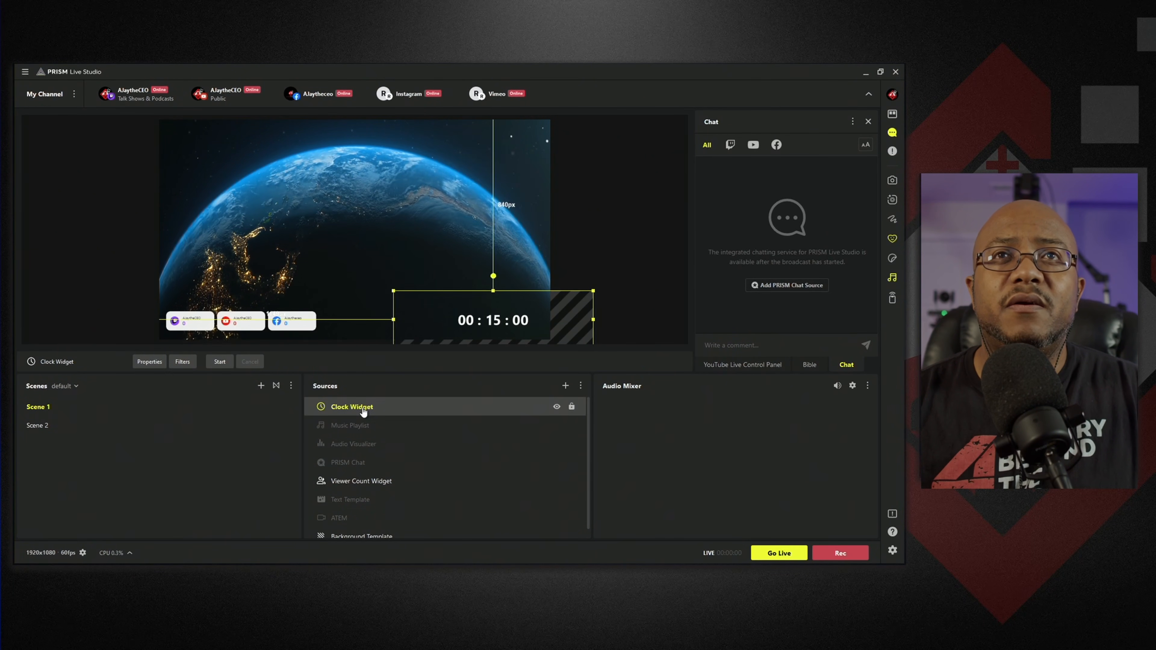
right_click(370, 412)
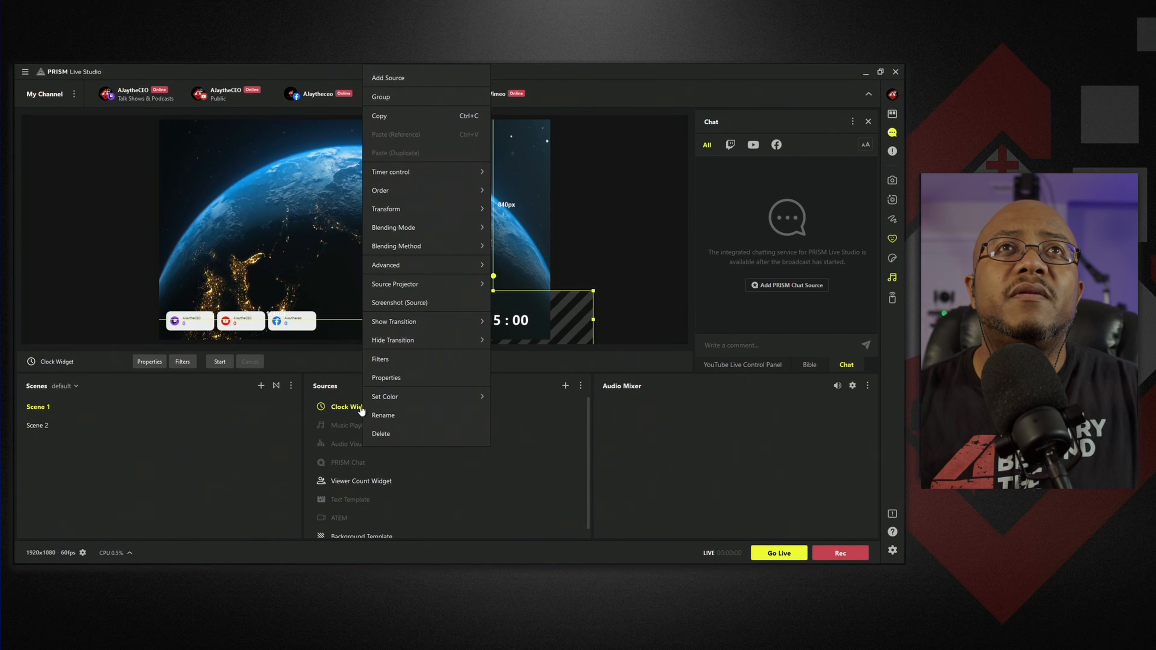
left_click(271, 456)
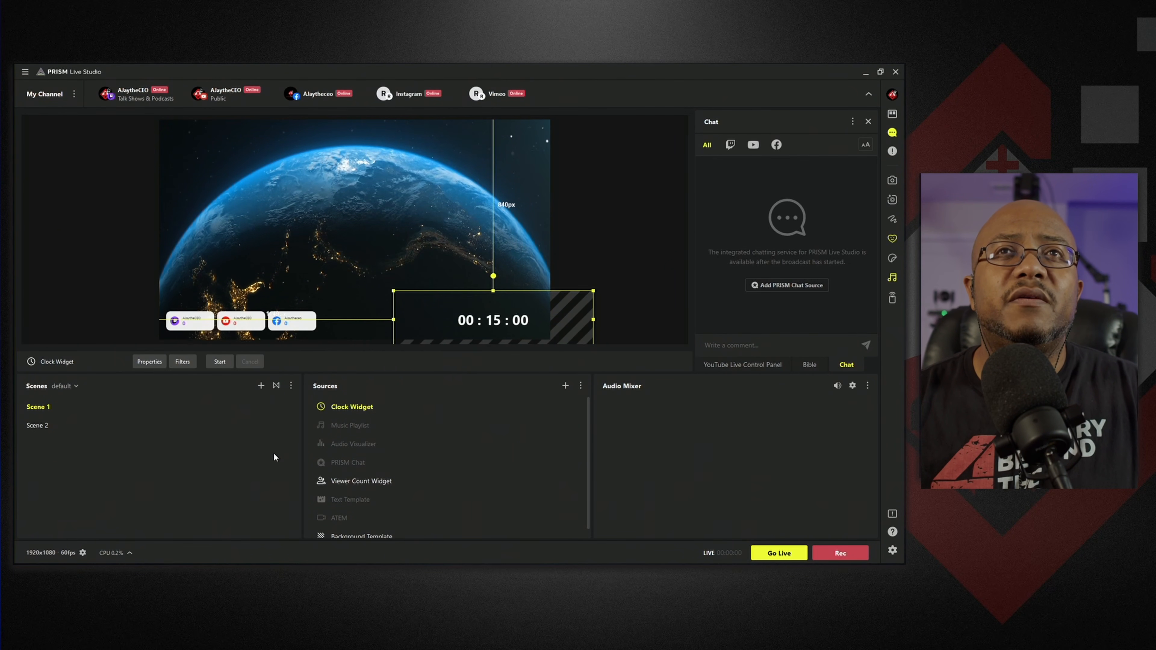
right_click(478, 321)
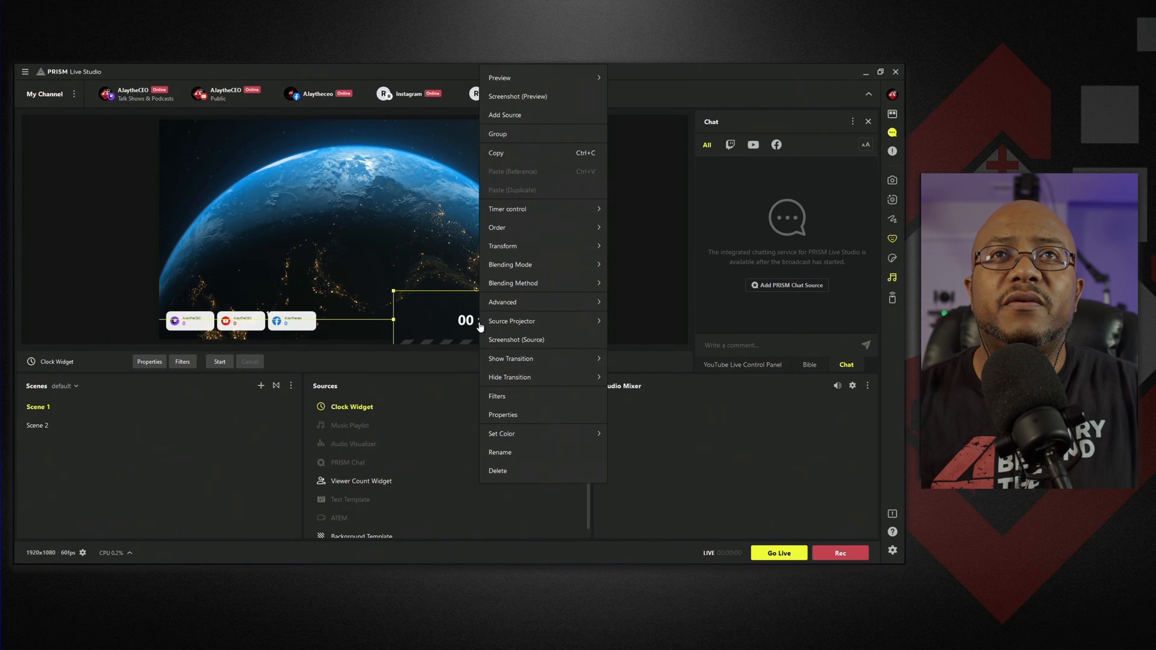
left_click(362, 408)
right_click(362, 407)
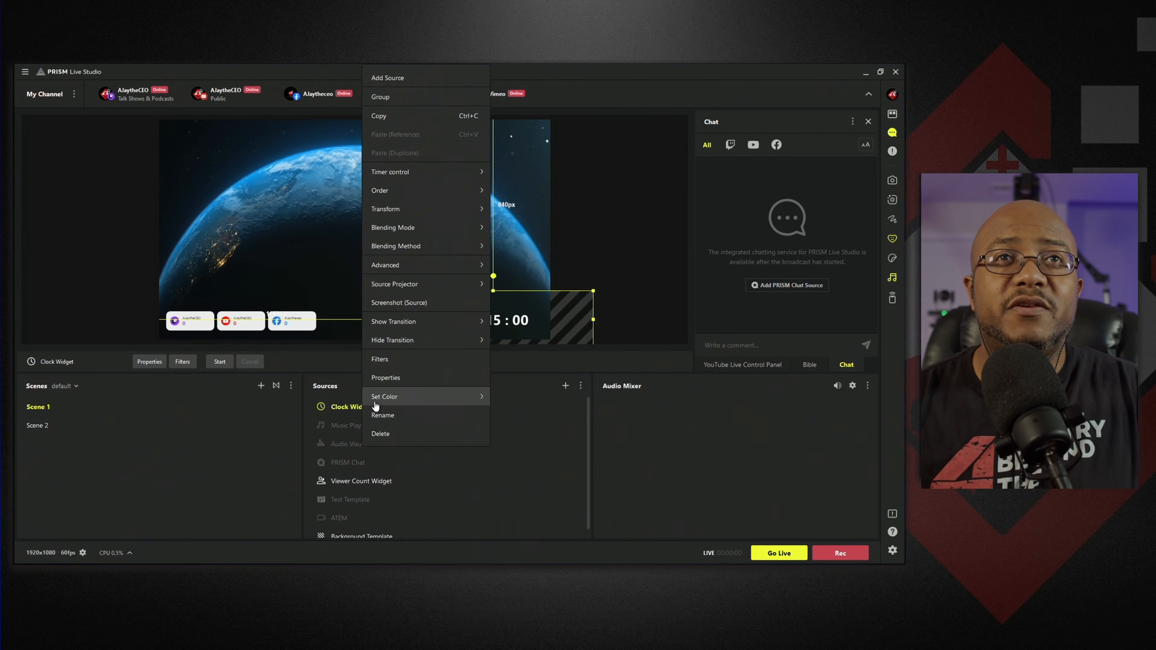
Switch to Scene 2 and back to Scene 1, and start the Clock Widget's timer
left_click(194, 430)
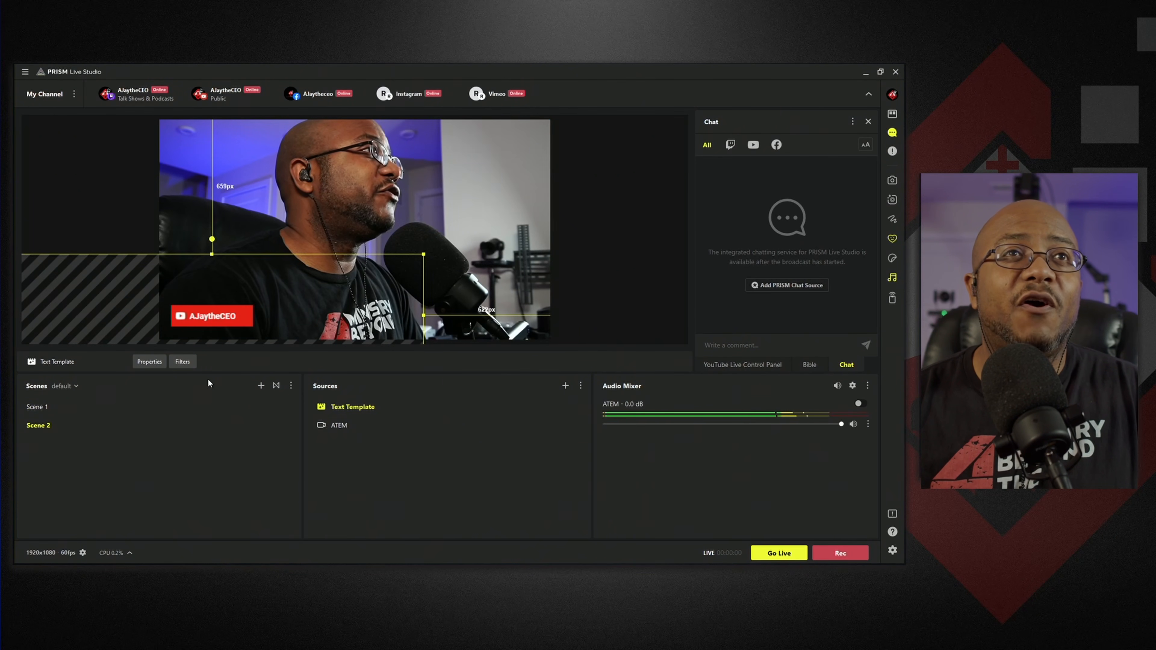
left_click(73, 407)
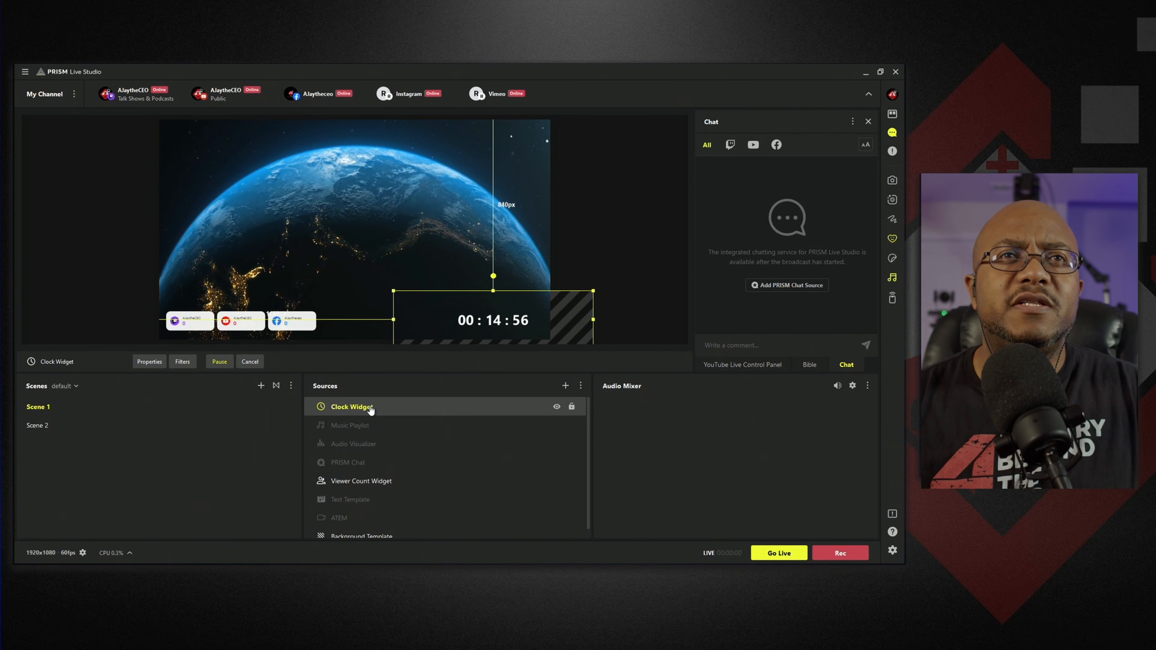
Try several Clock Widget templates and apply the one with red digits on white flip cards
left_click(155, 362)
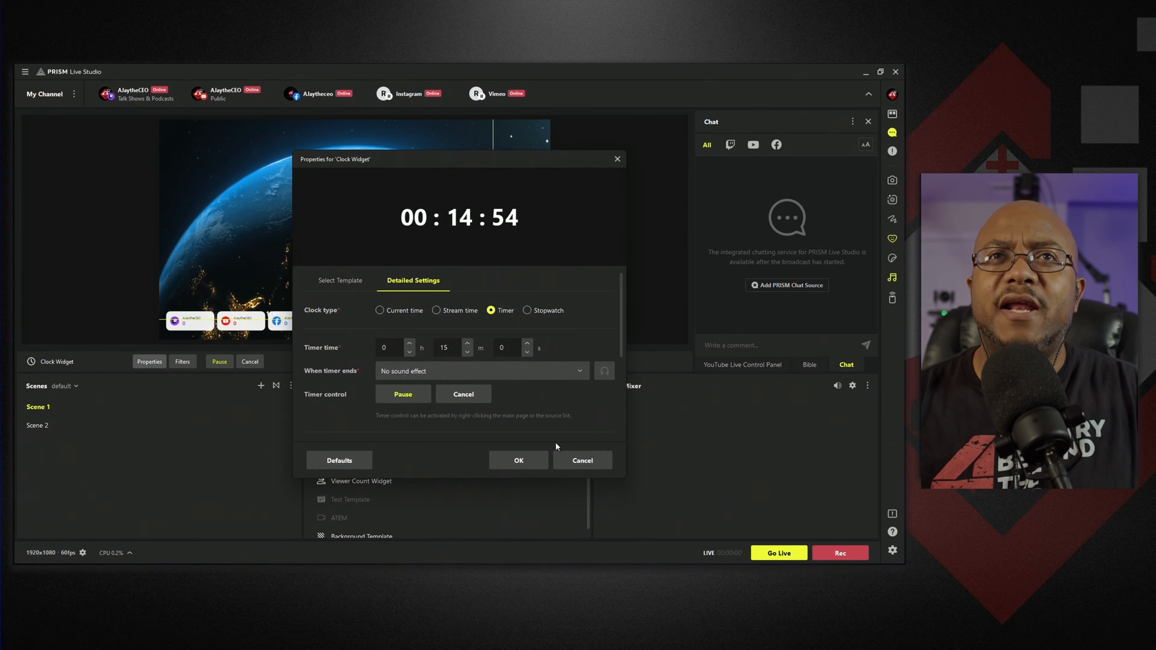
mouse_move(624, 312)
left_mouse_down()
mouse_move(620, 409)
mouse_move(621, 308)
left_mouse_up()
left_click(334, 281)
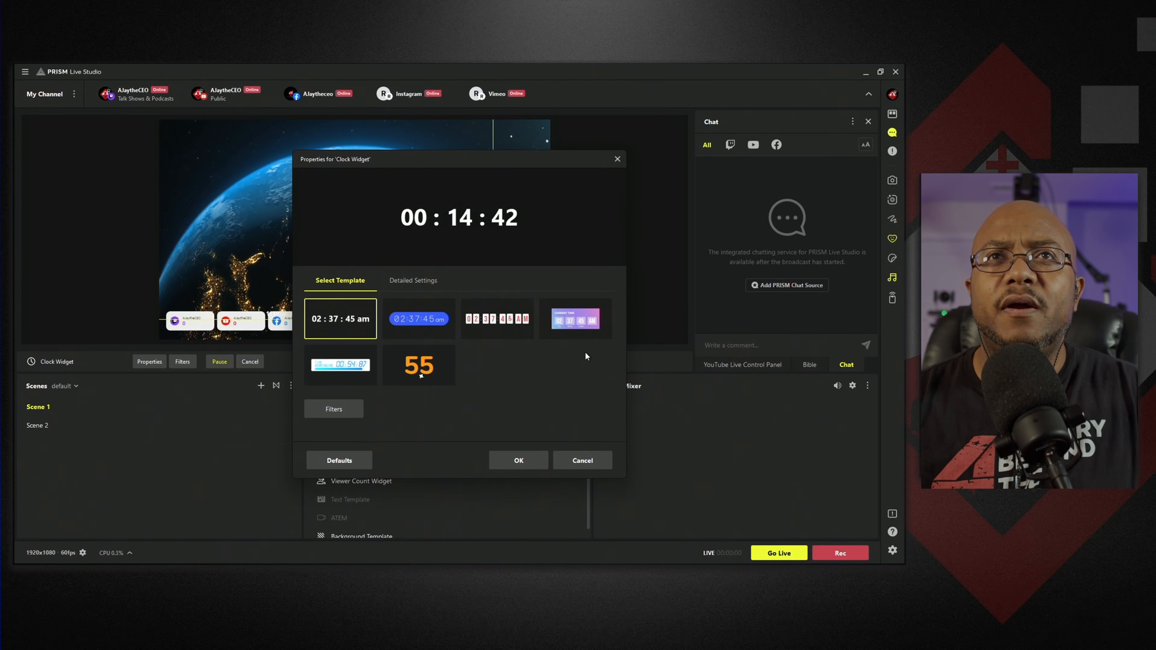
left_click(429, 319)
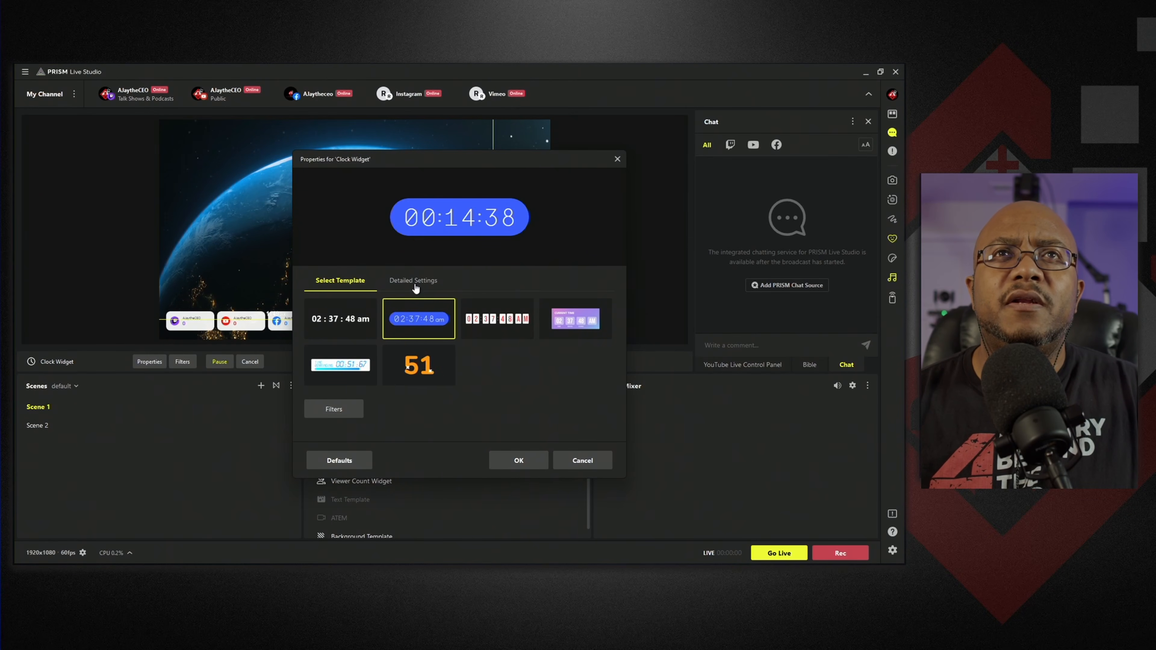
left_click(578, 333)
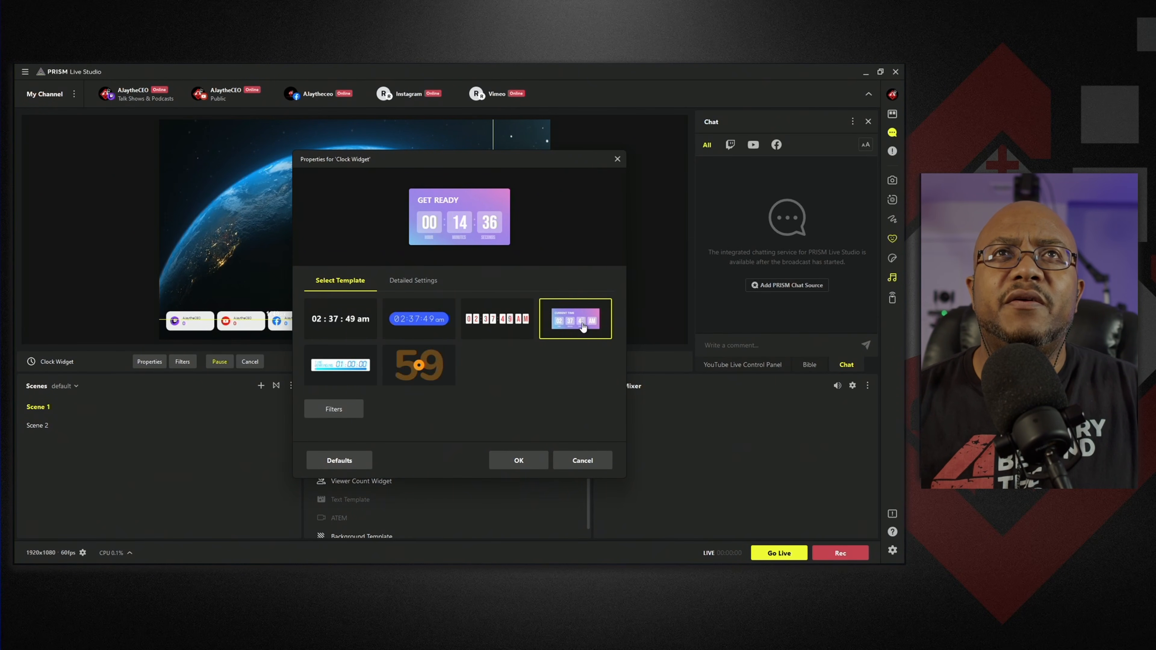
left_click(425, 284)
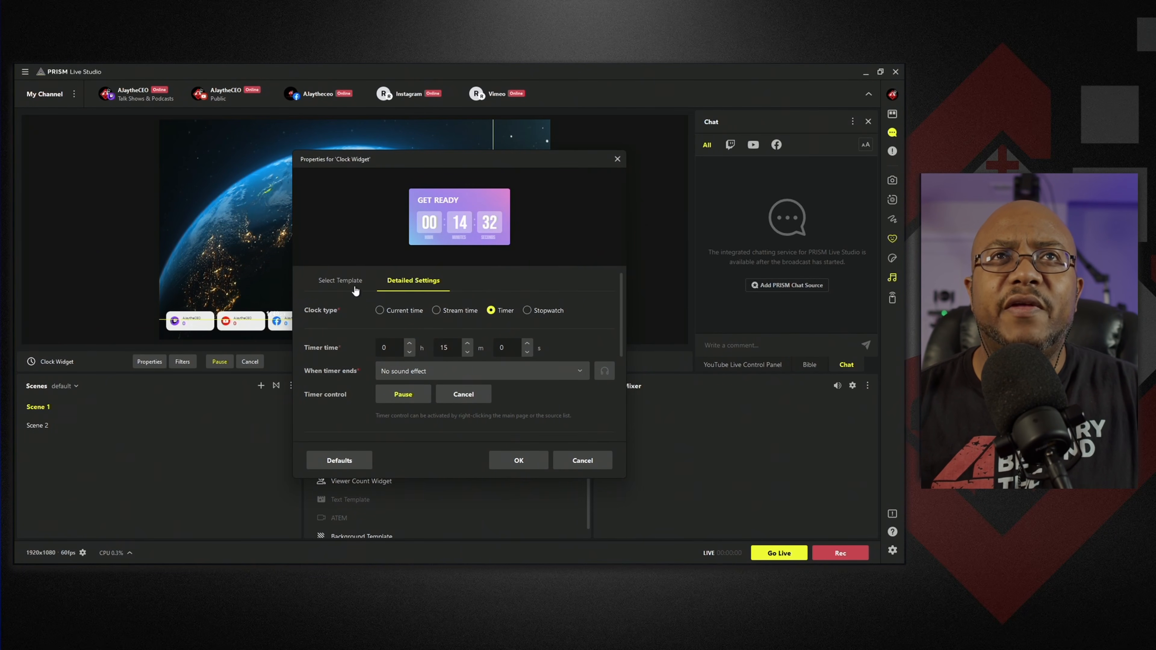
left_click(342, 282)
left_click(510, 326)
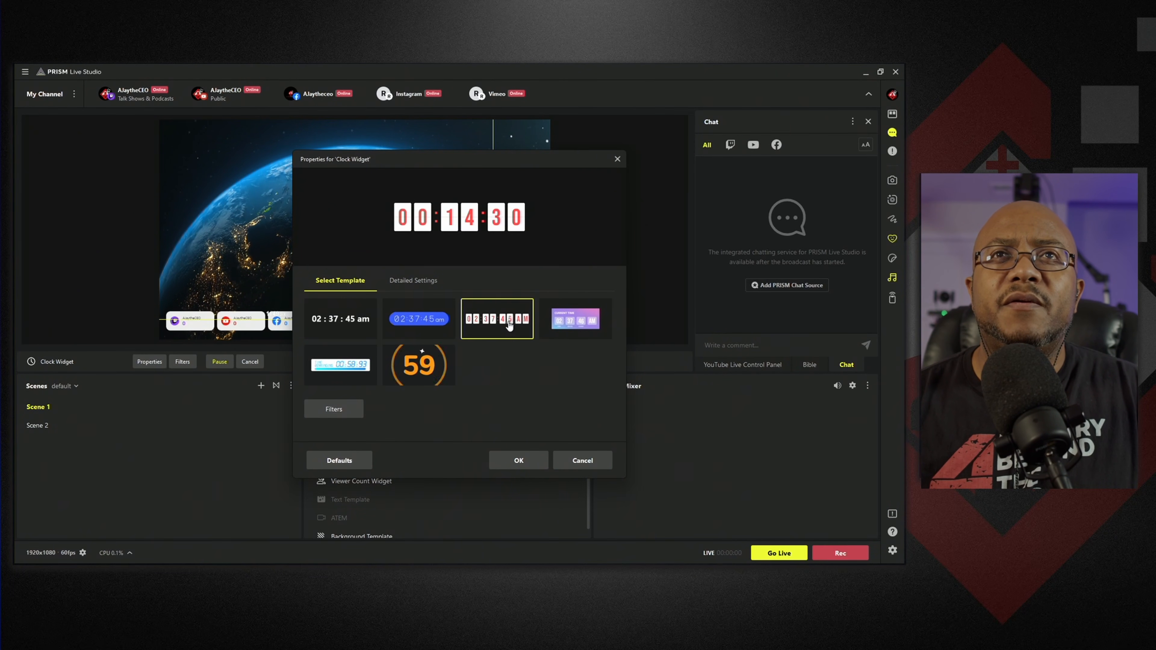
left_click(415, 286)
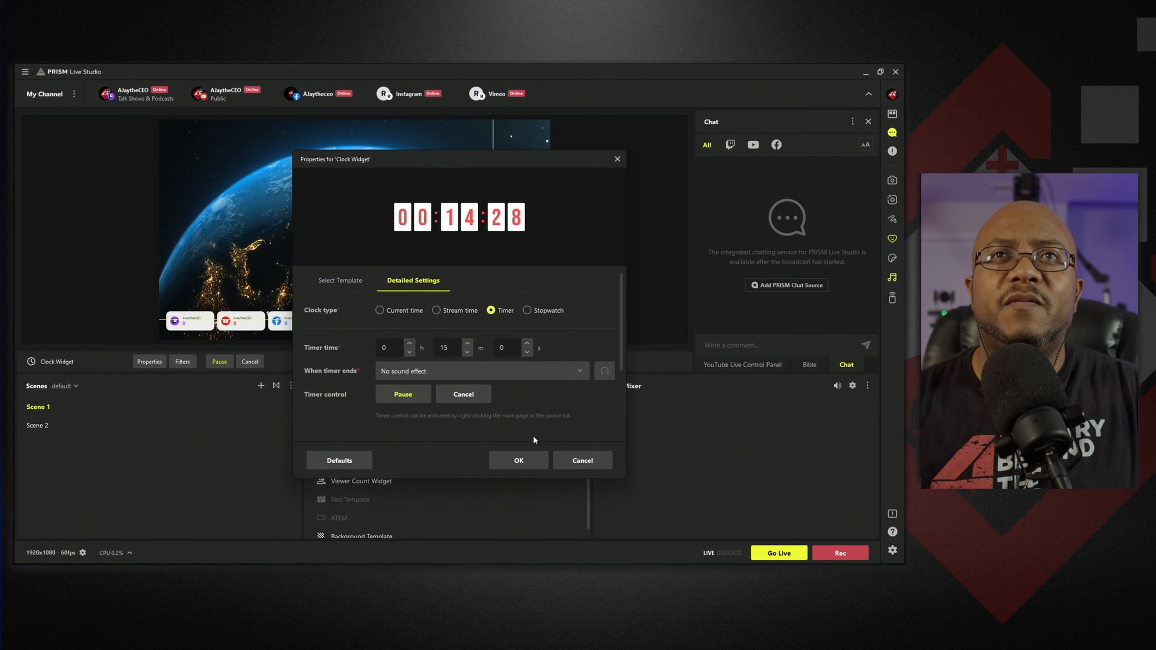
left_click(519, 461)
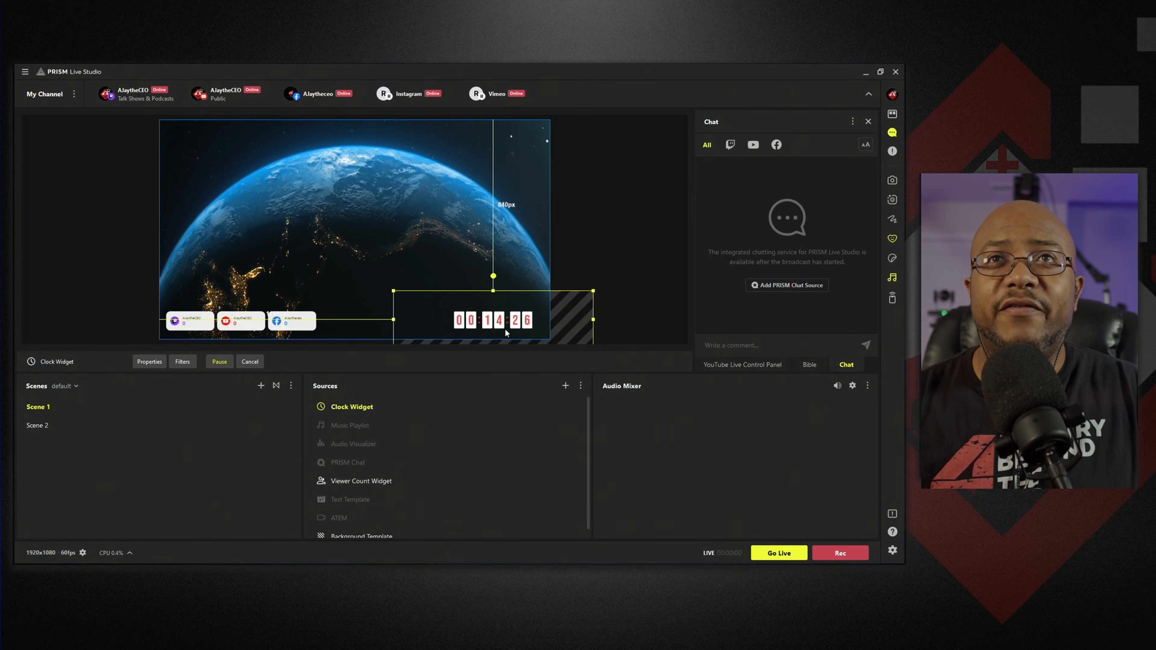
Add a new visible Text Template source to Scene 1 using the Simple Title template
left_click(565, 386)
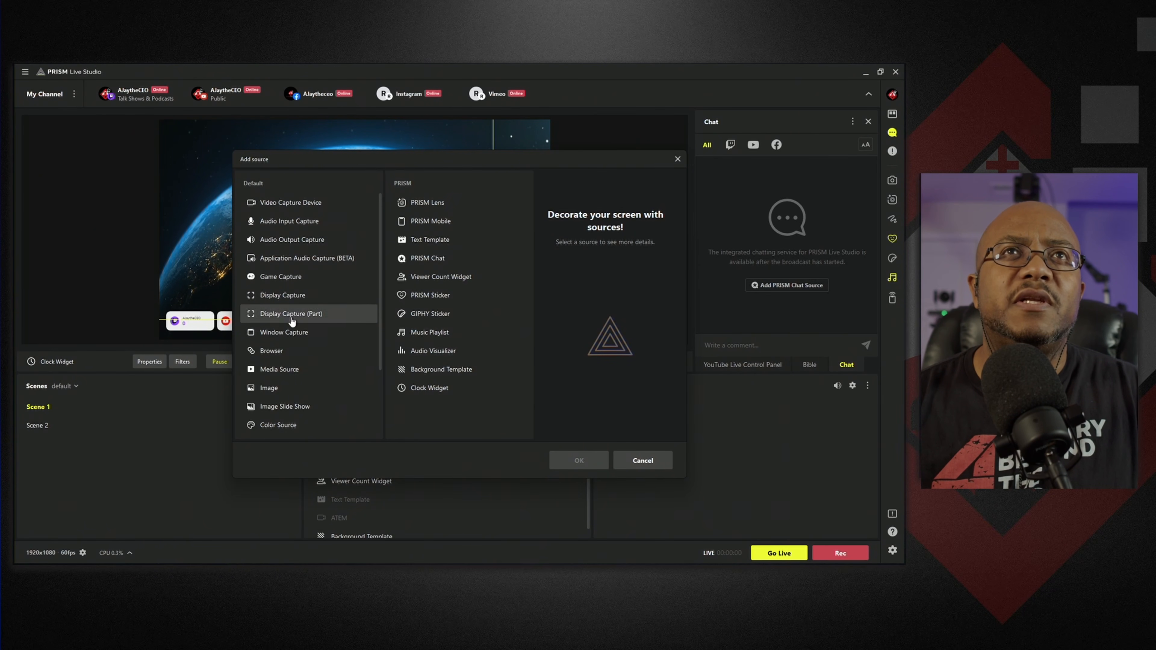
scroll(291, 401, "down", 3)
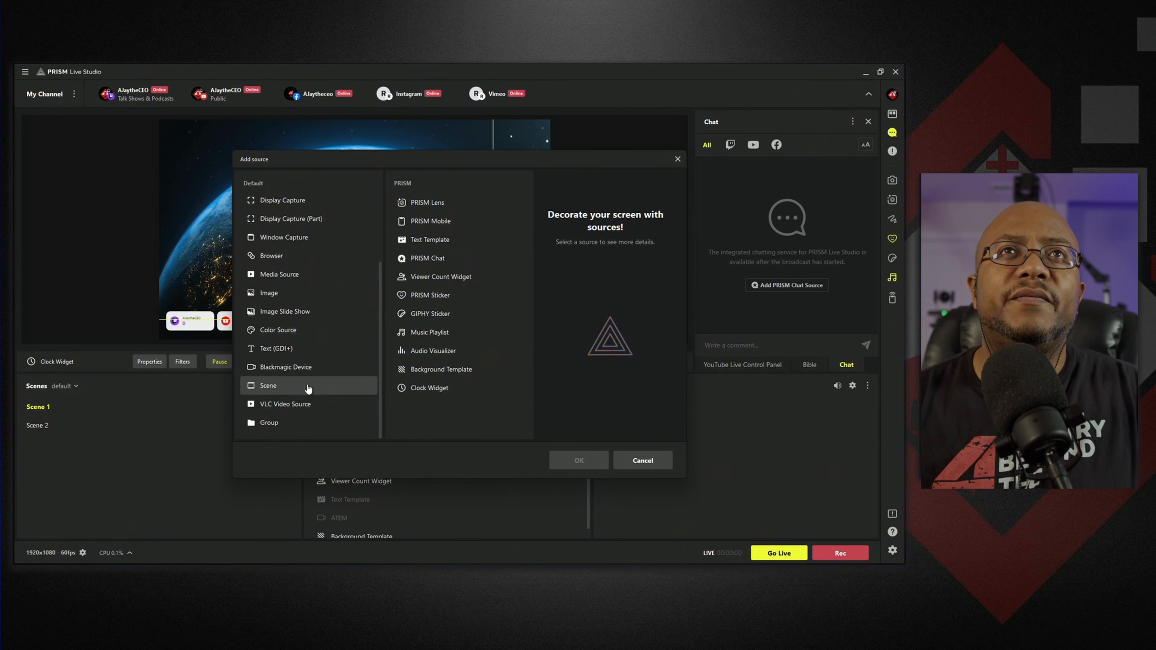
scroll(304, 384, "up", 3)
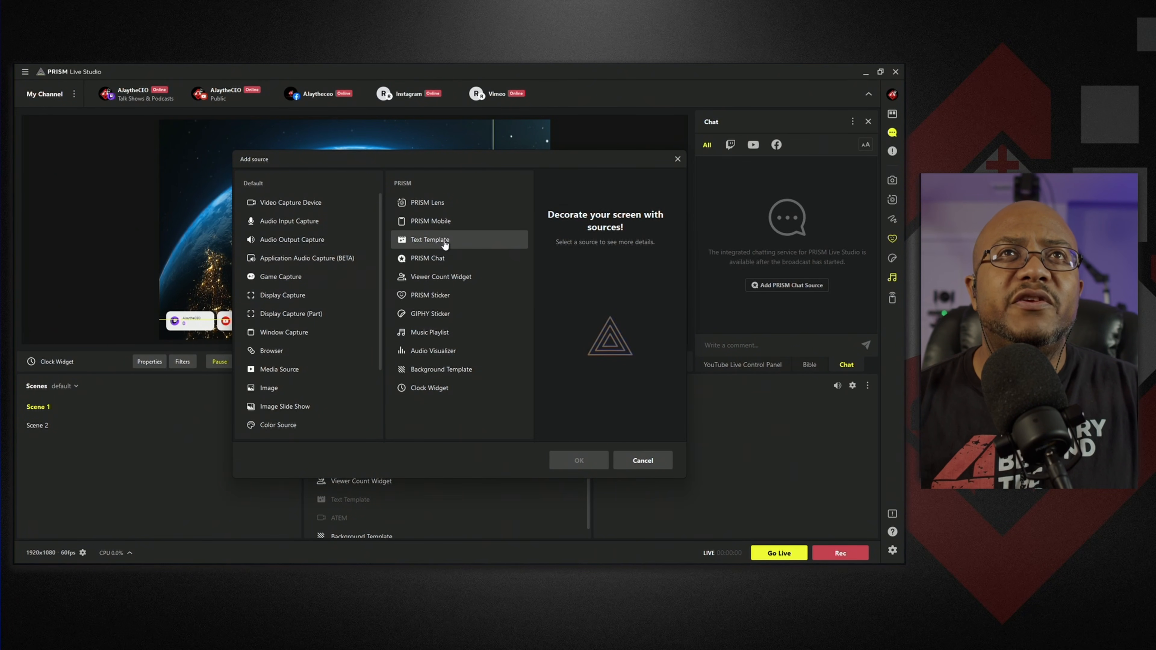
left_click(430, 244)
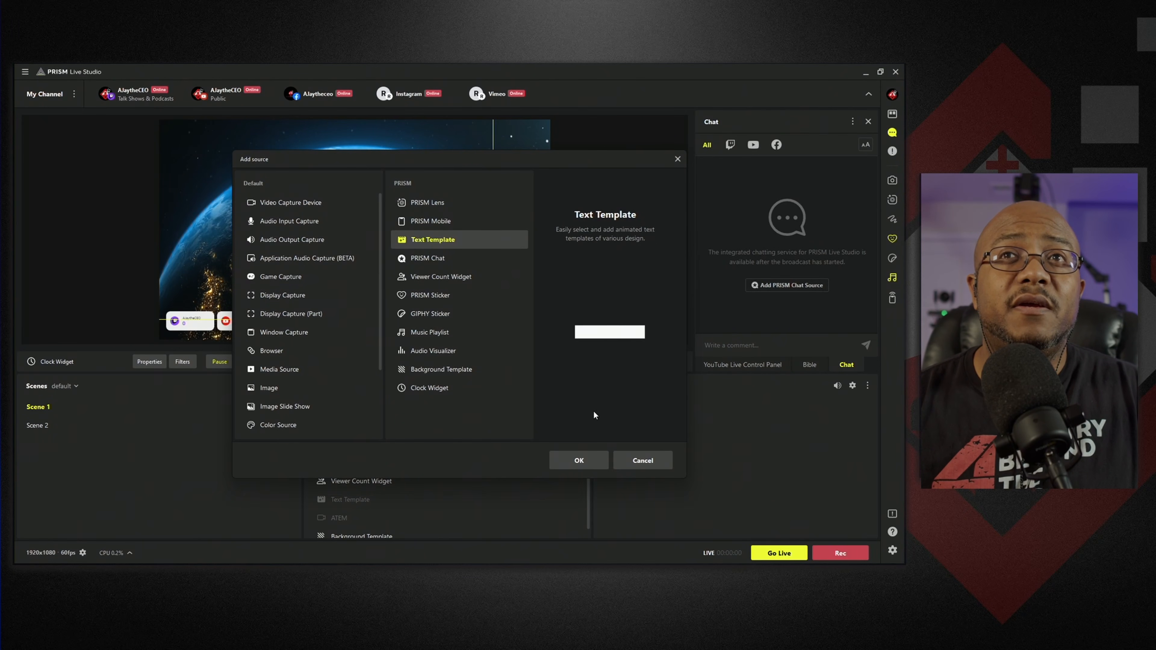
left_click(580, 462)
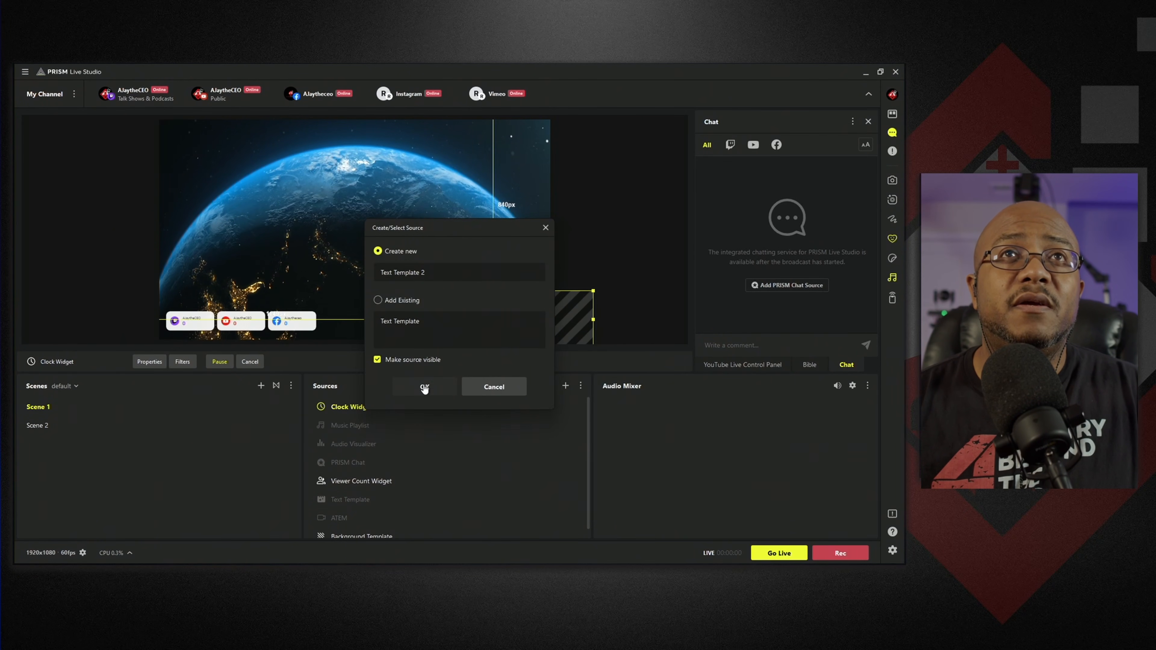
left_click(424, 387)
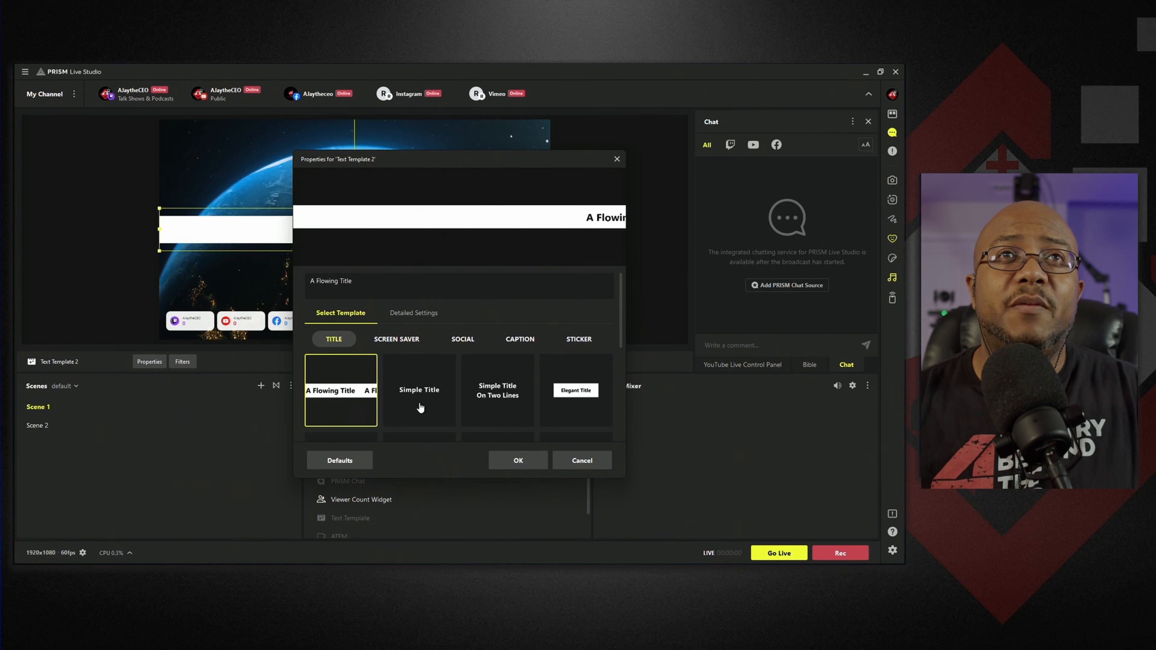
left_click(420, 393)
left_click(518, 460)
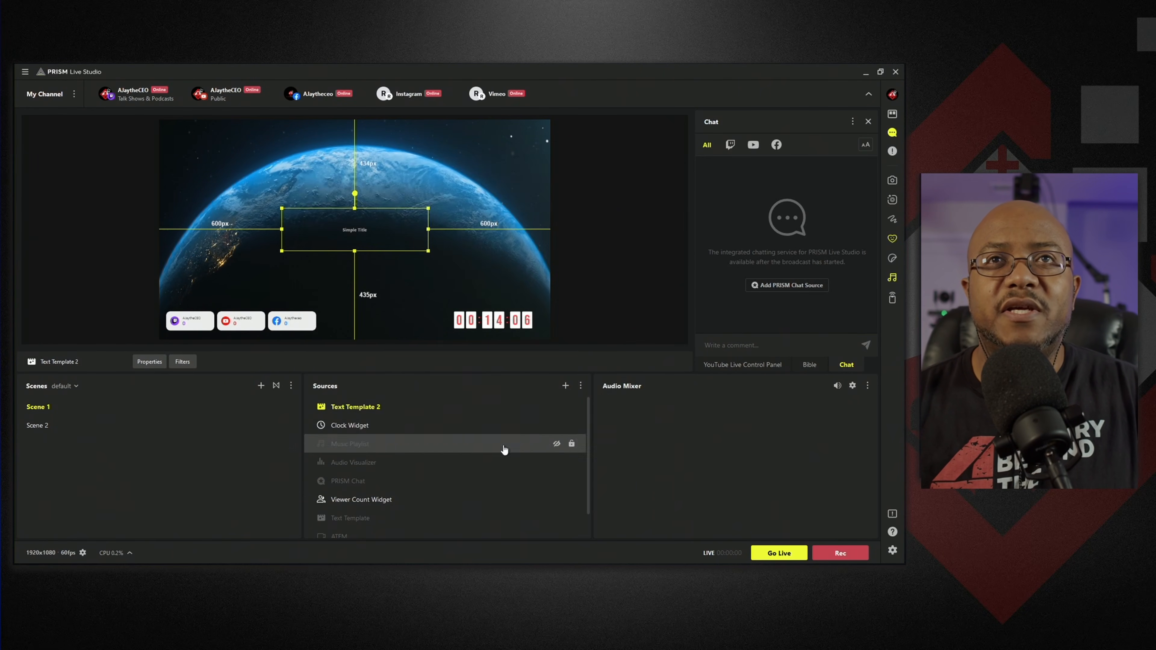
Place the Simple Title text just above the countdown clock and set its motion to Motion Off
left_click_drag(372, 229, 509, 301)
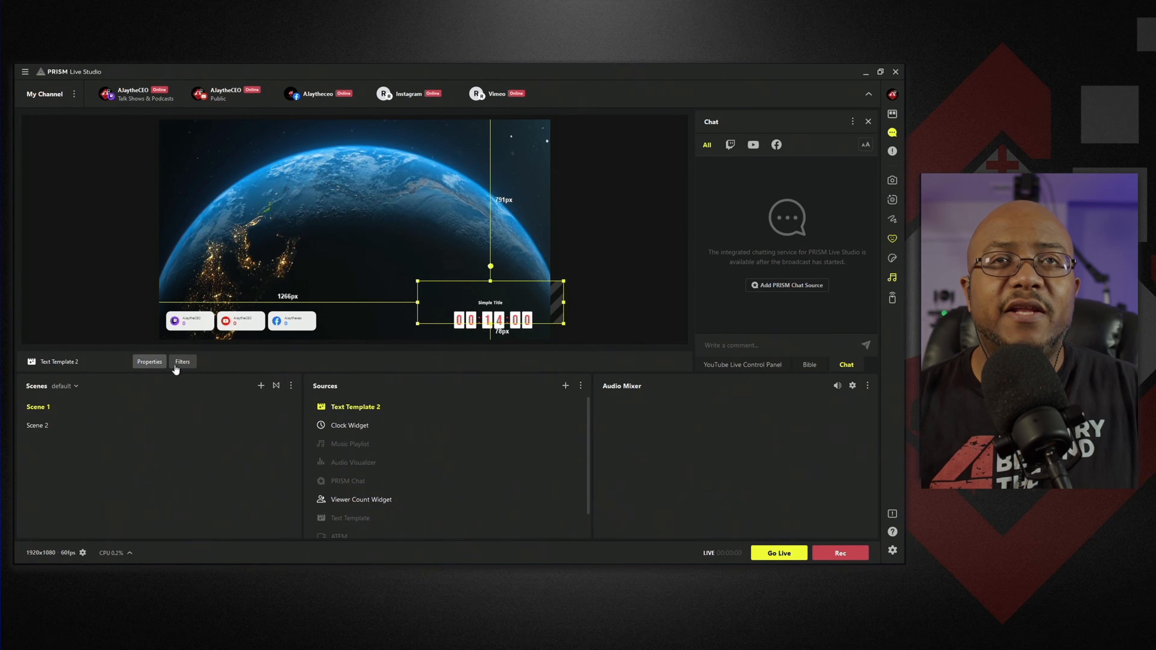
left_click(150, 364)
left_click(424, 314)
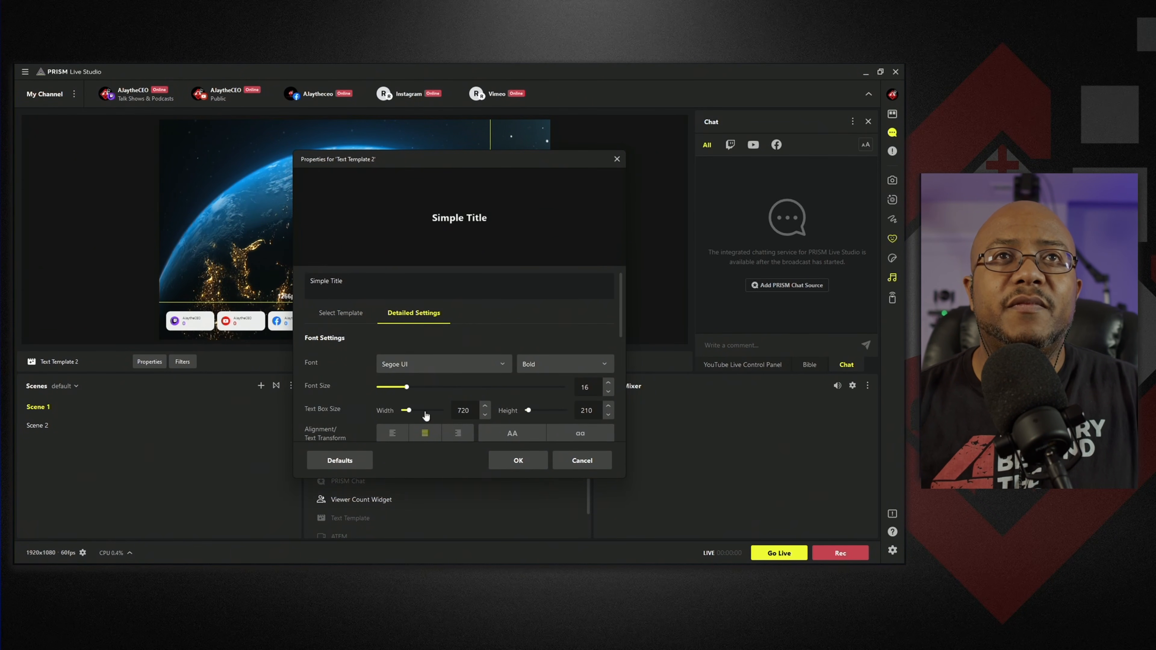
scroll(569, 380, "down", 5)
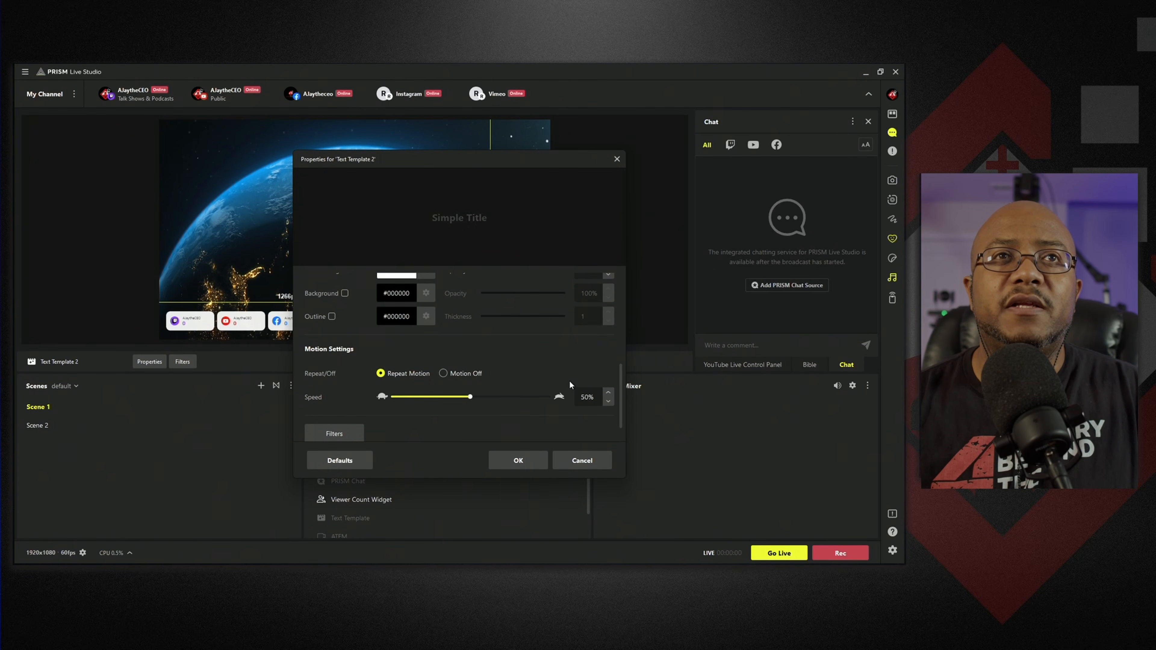
left_click(442, 373)
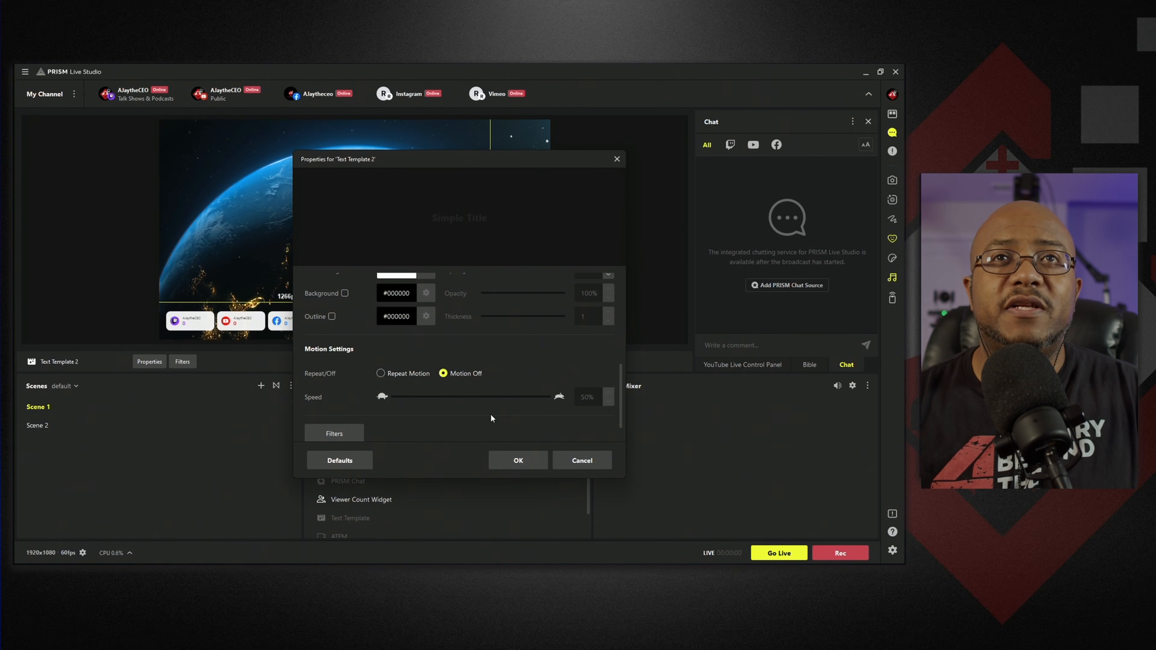
Replace the title's text with "countdown to livestream" and apply the text properties
scroll(503, 436, "up", 6)
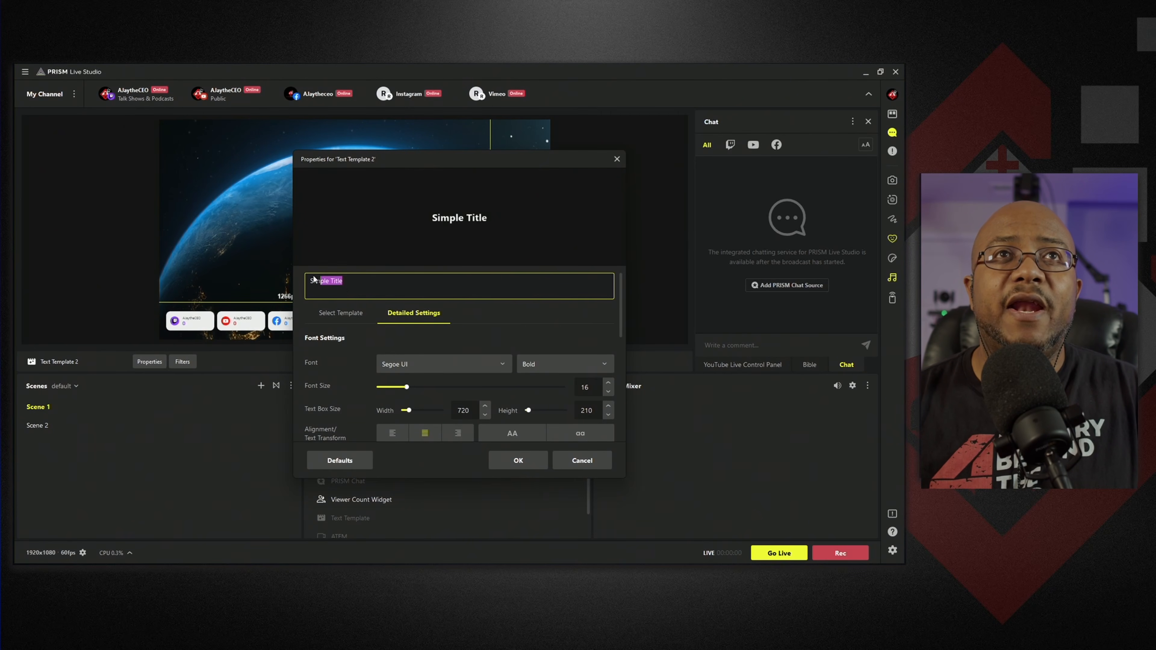
left_click(307, 283)
type("Livest")
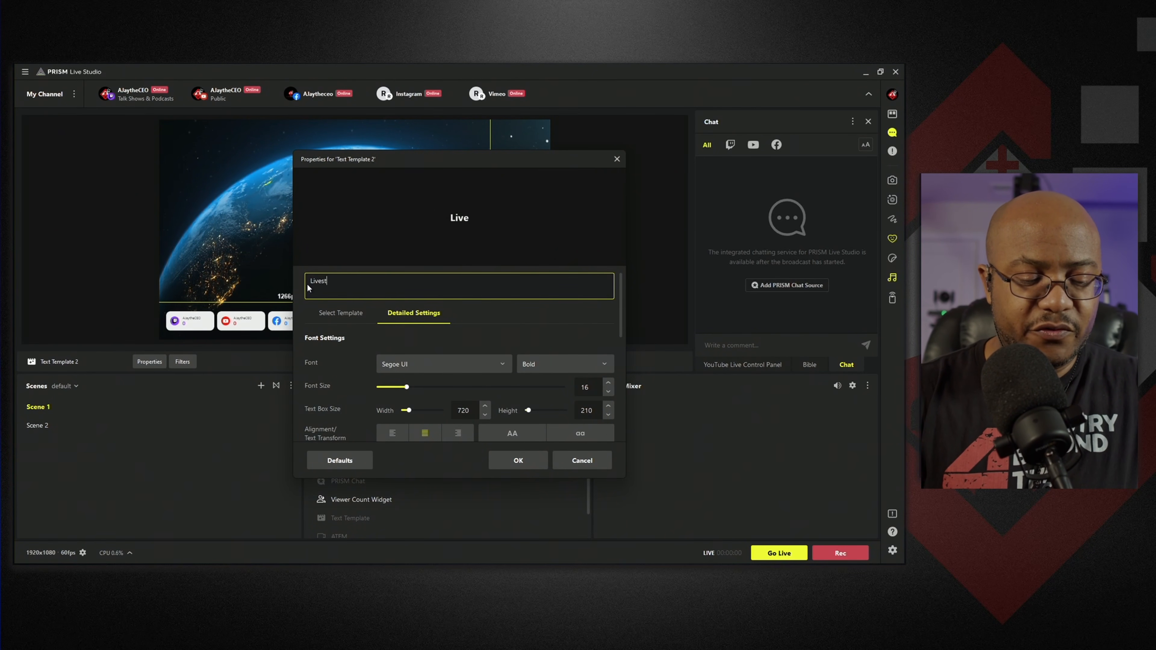
type("ream")
key("ctrl+a")
type("countdo")
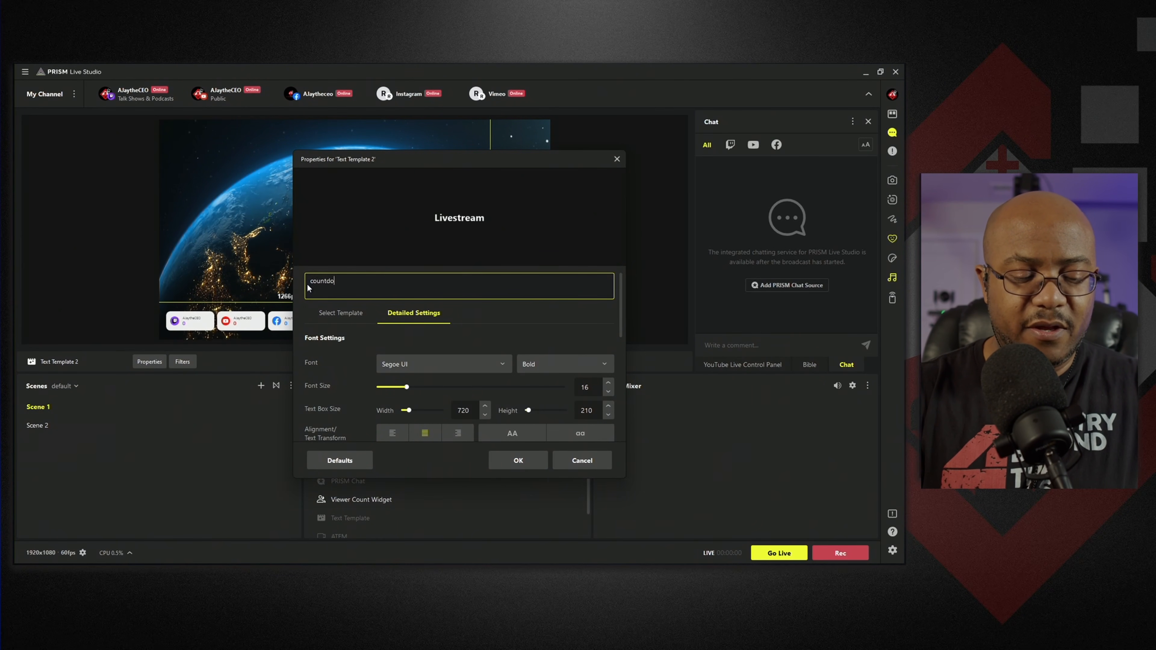
type("wn to live")
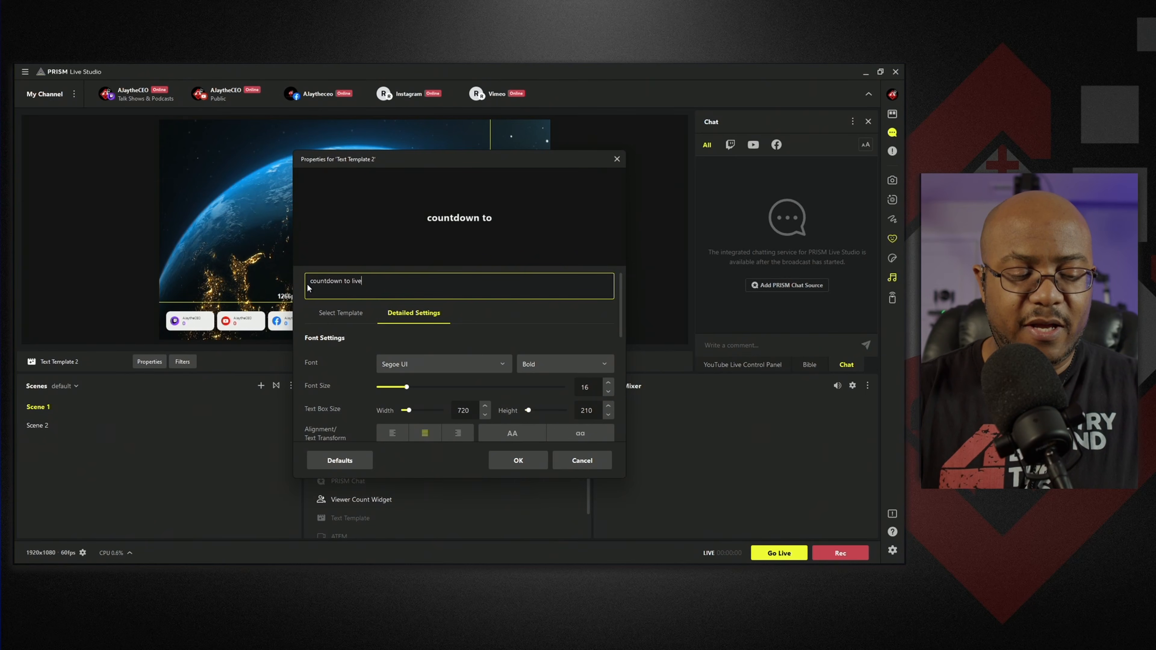
type("stream")
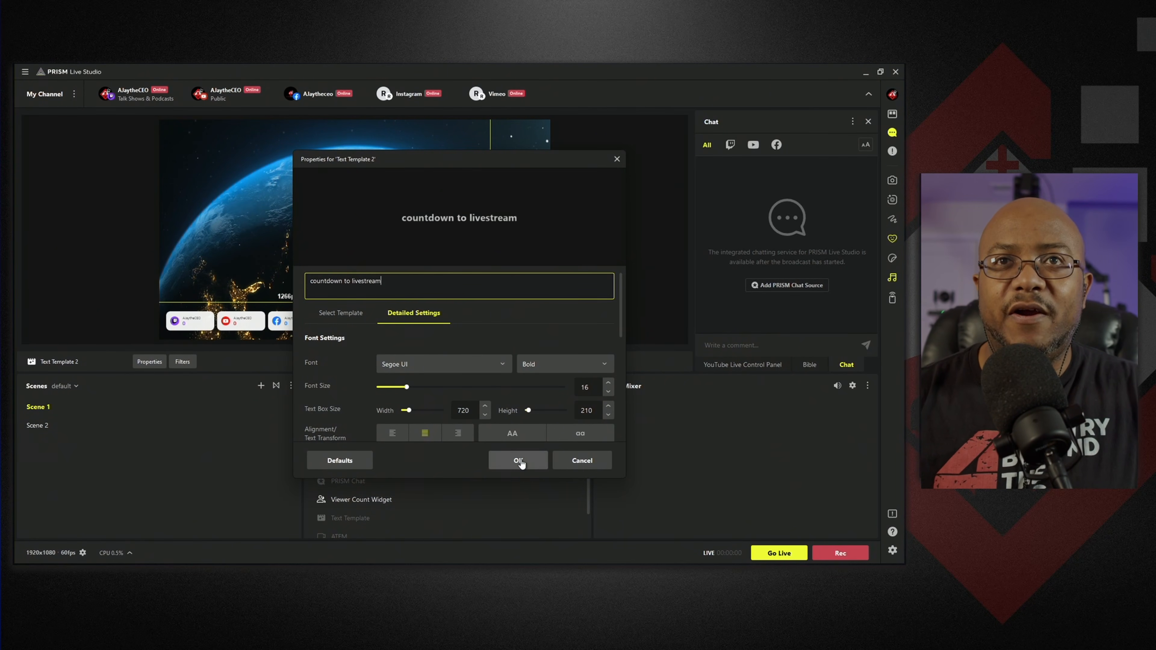
left_click(518, 460)
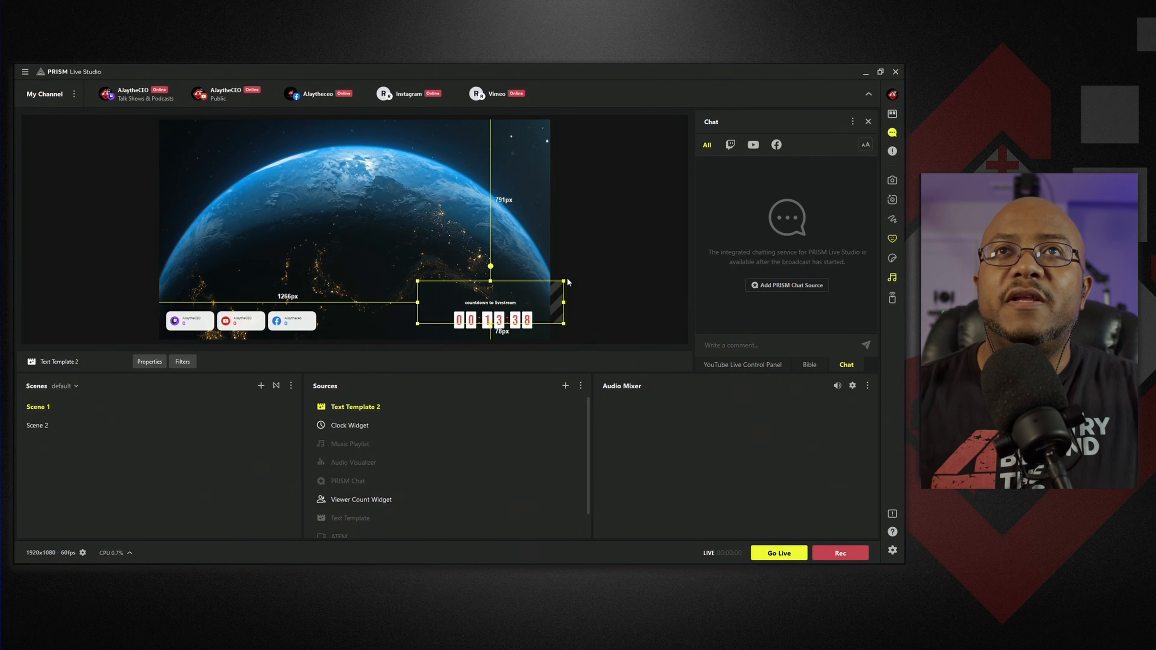
Enlarge the "countdown to livestream" title and centre it directly above the countdown digits, then deselect it
left_click_drag(565, 282, 618, 247)
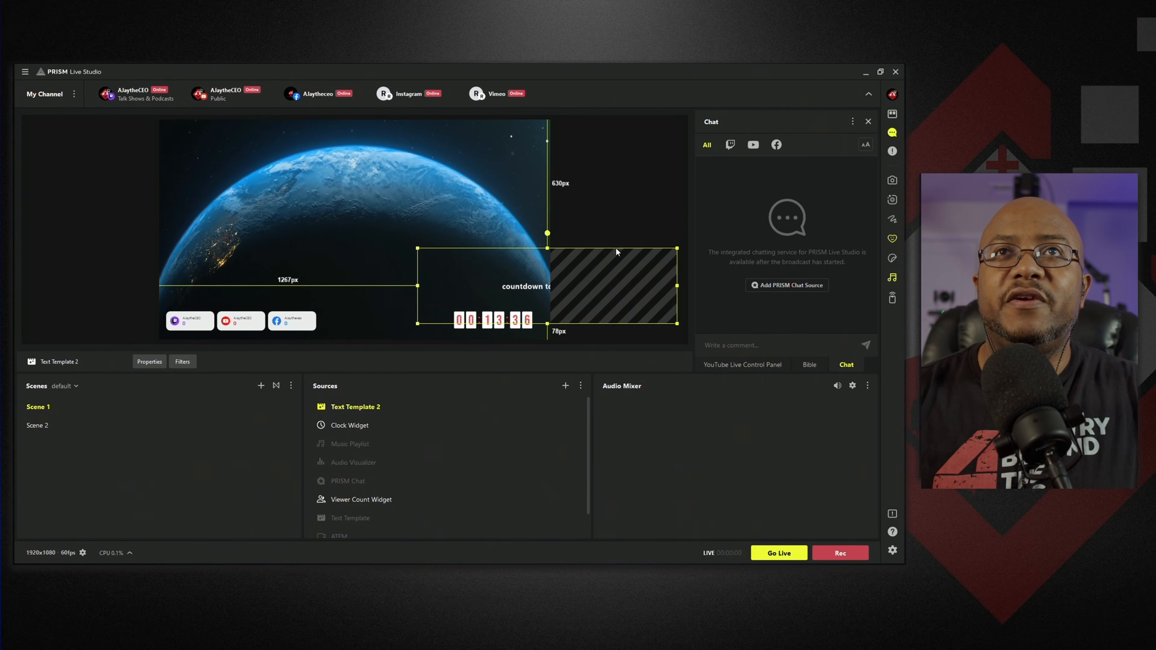
left_click_drag(528, 287, 475, 302)
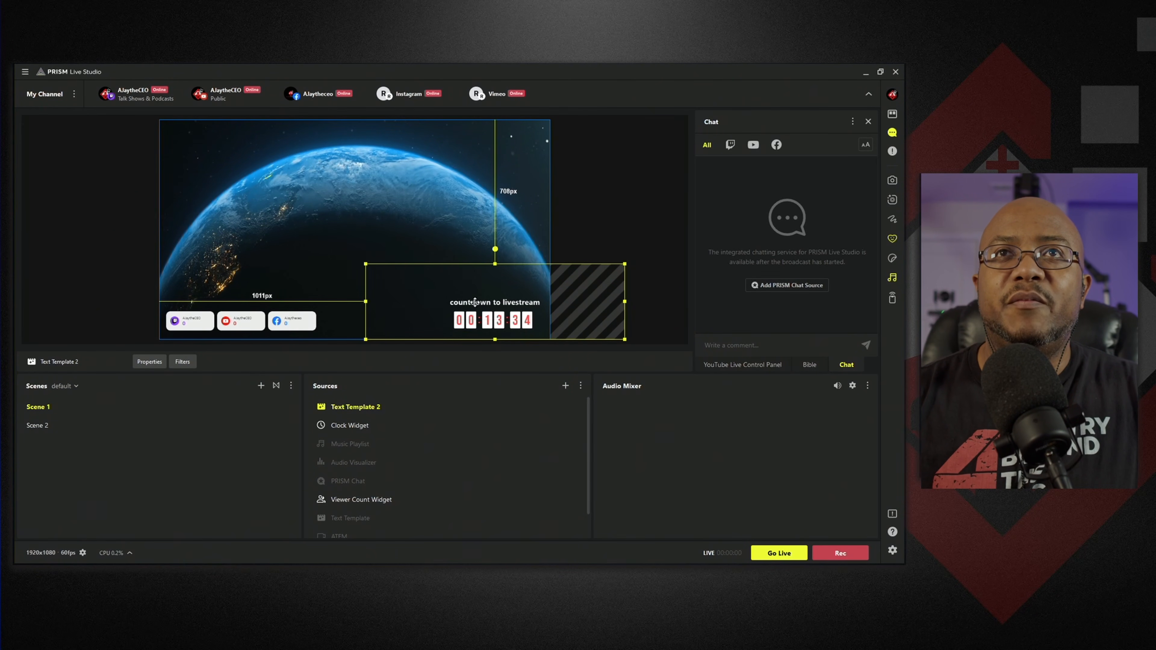
left_click(615, 234)
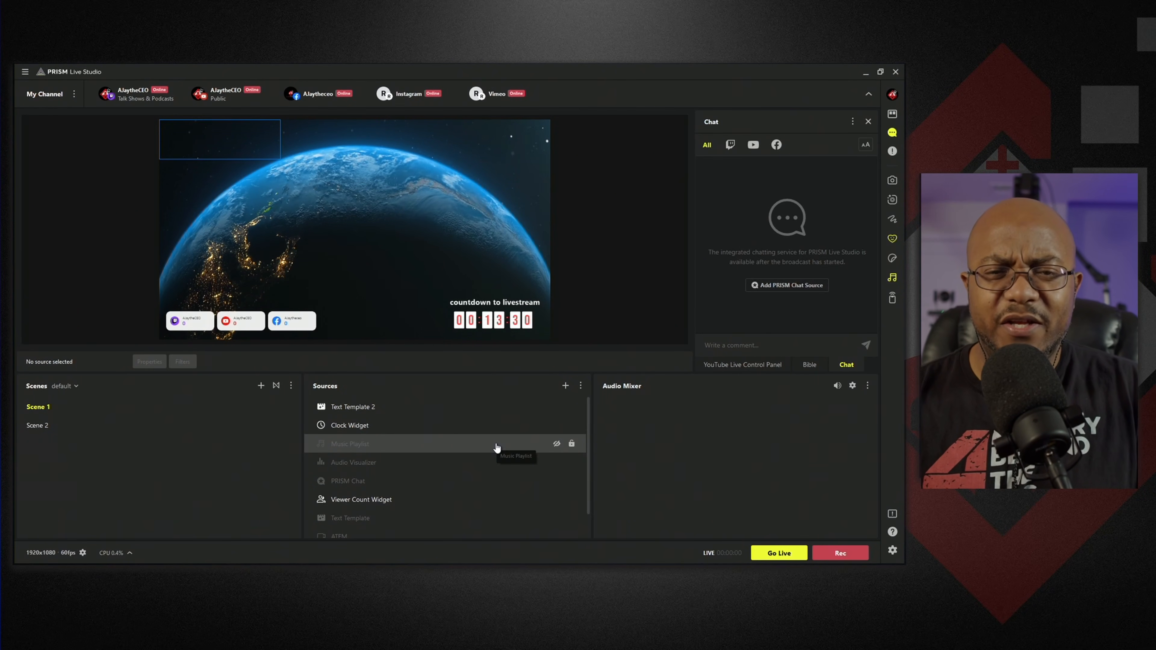
Make the ATEM camera source visible in Scene 1 and enlarge the preview area
left_click(565, 387)
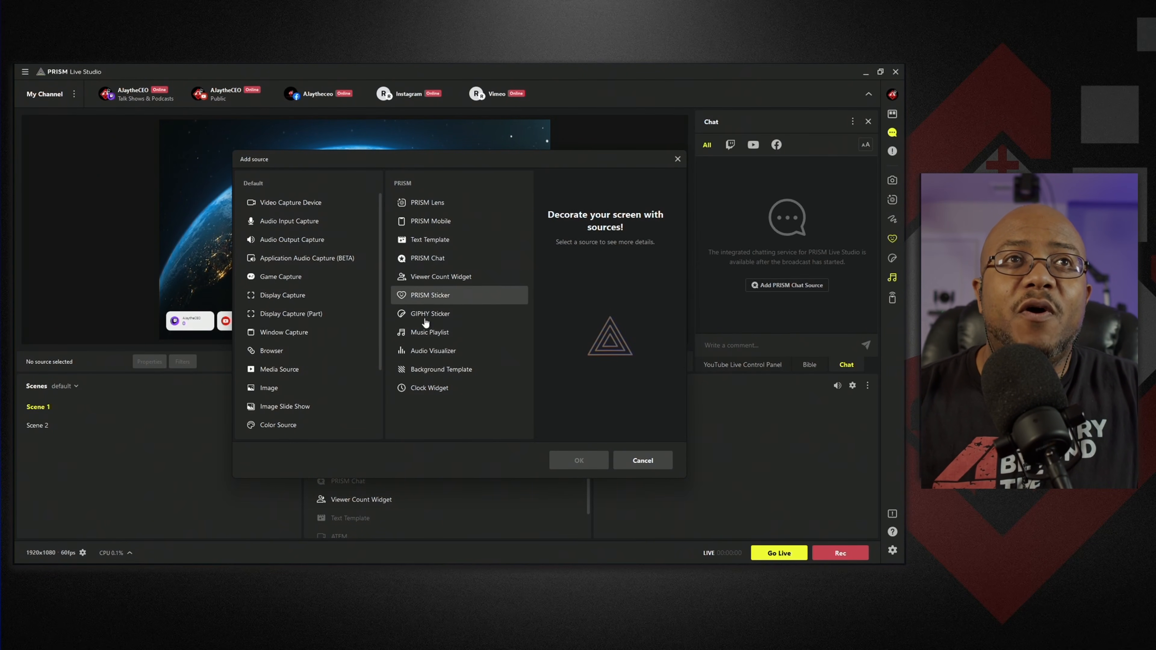
left_click(643, 460)
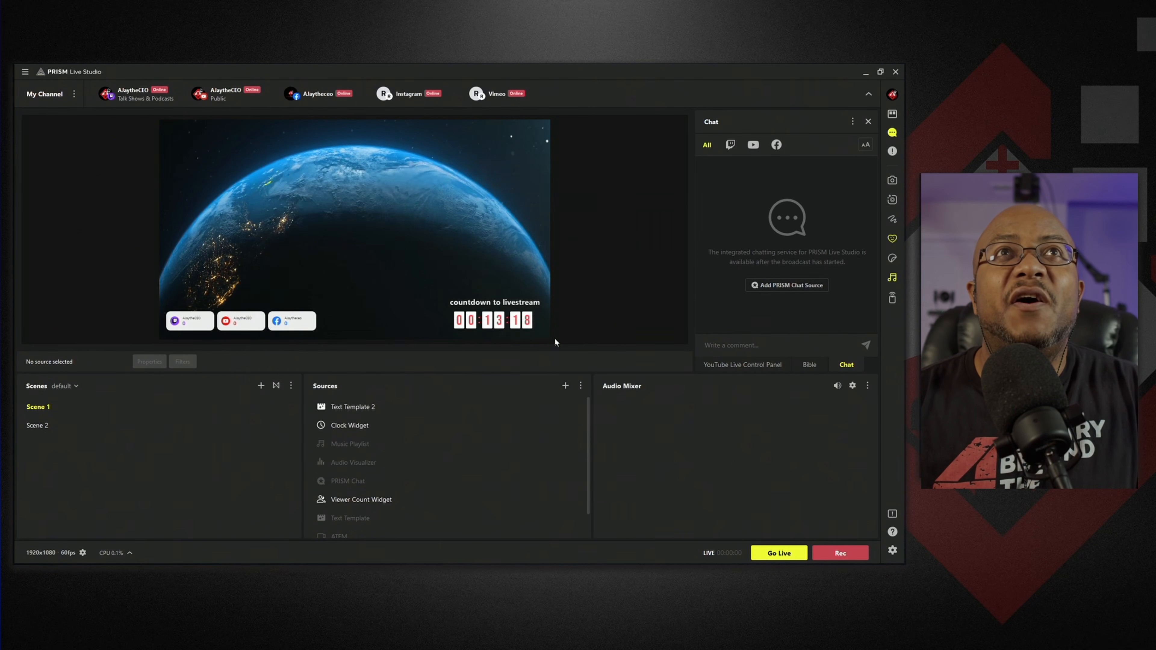
scroll(384, 517, "down", 1)
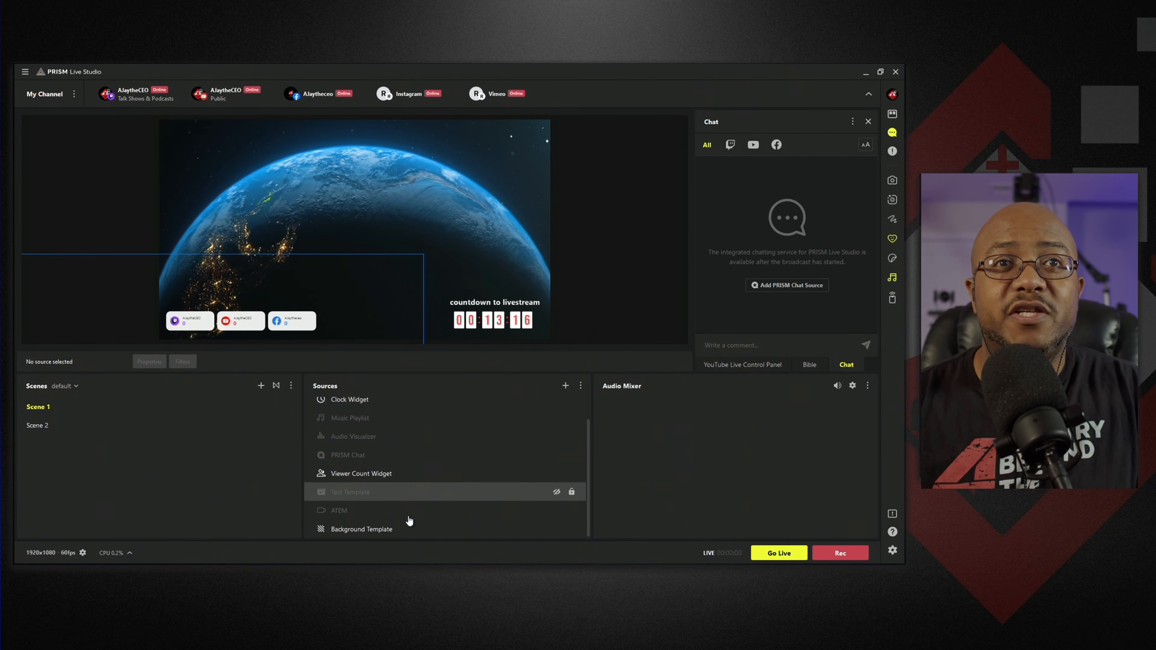
left_click(556, 510)
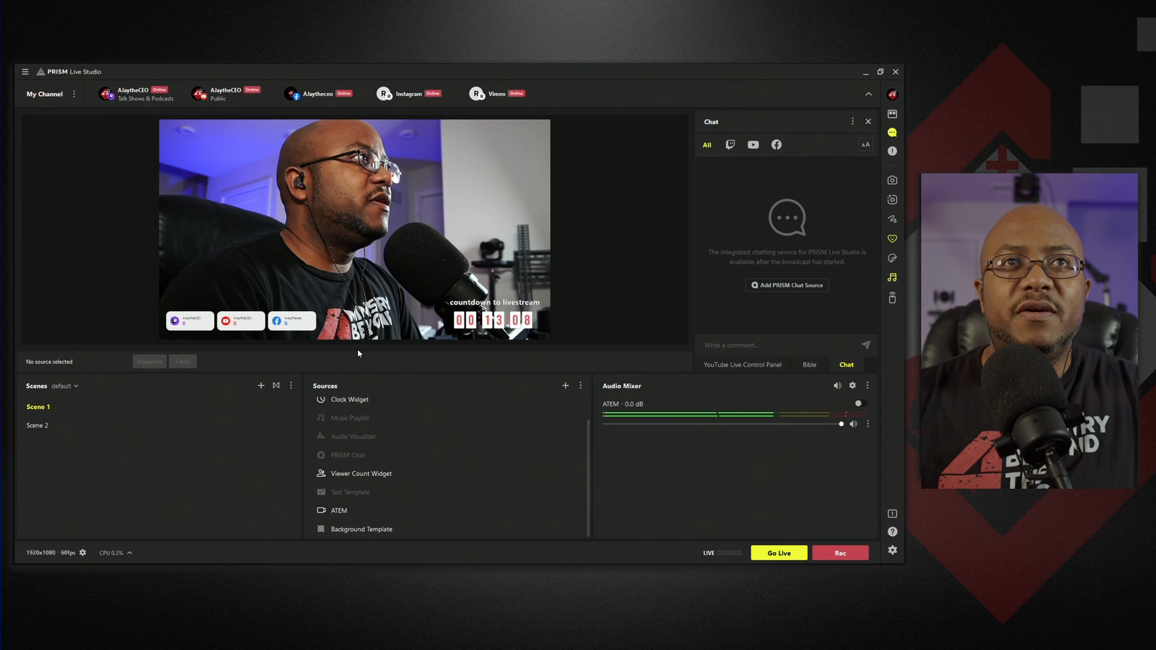
left_click_drag(364, 372, 370, 427)
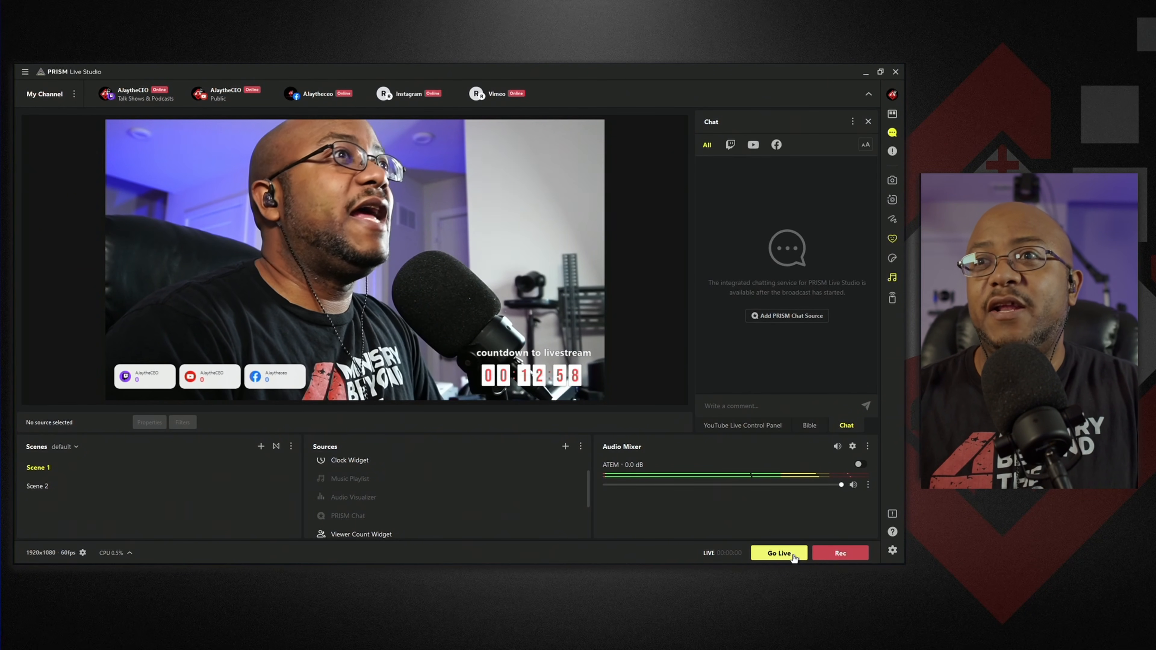
Go live on Twitch, YouTube and Facebook, setting the YouTube broadcast's category to Education
left_click(777, 552)
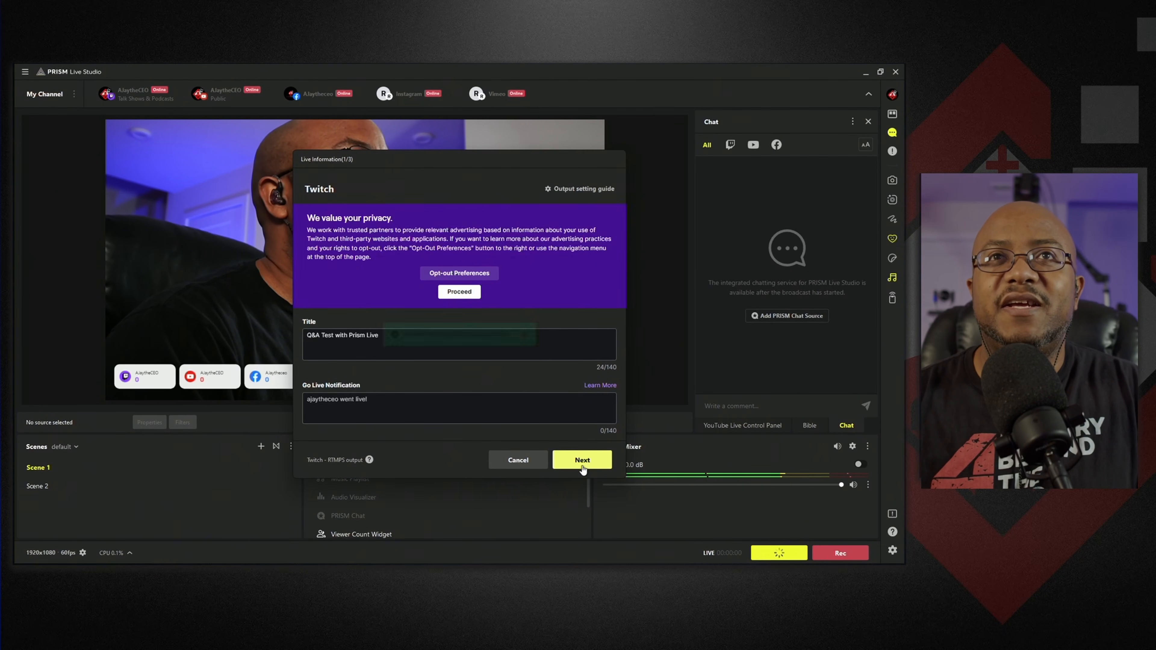
left_click(583, 460)
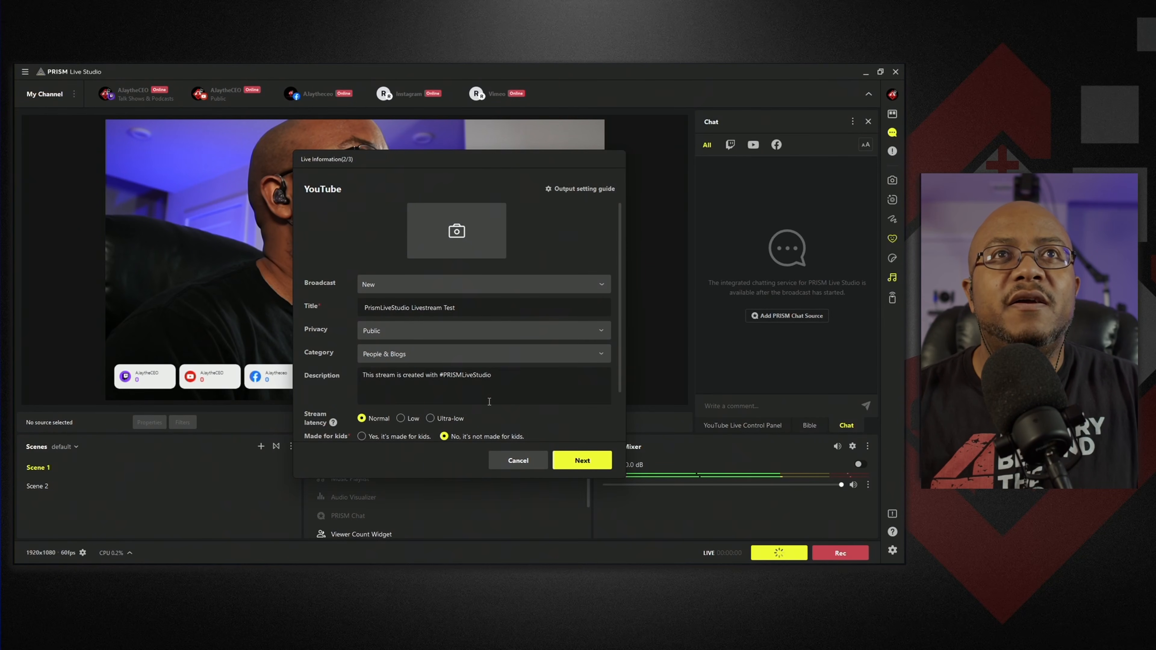
left_click(473, 357)
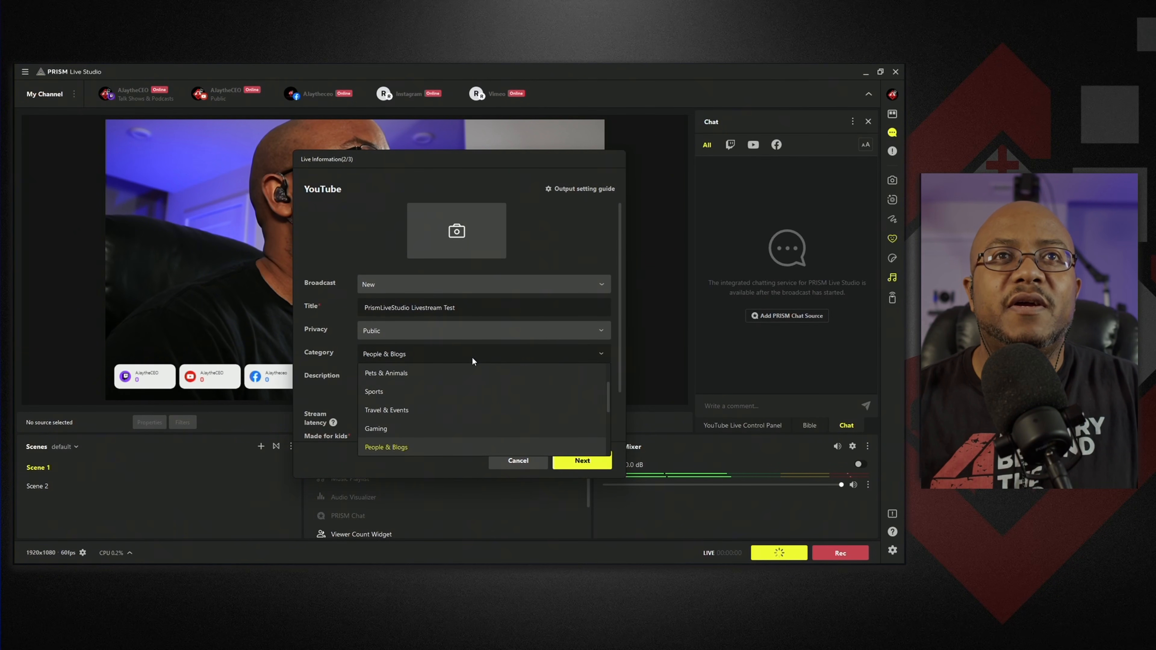
scroll(479, 395, "down", 2)
left_click(405, 410)
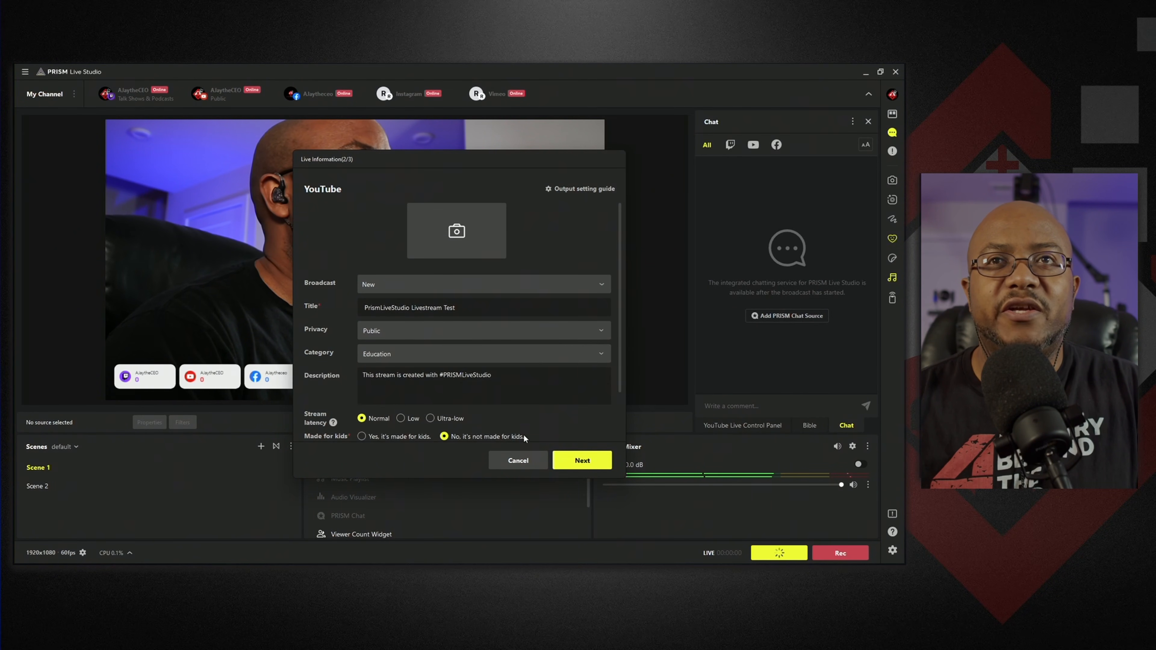
scroll(519, 427, "down", 2)
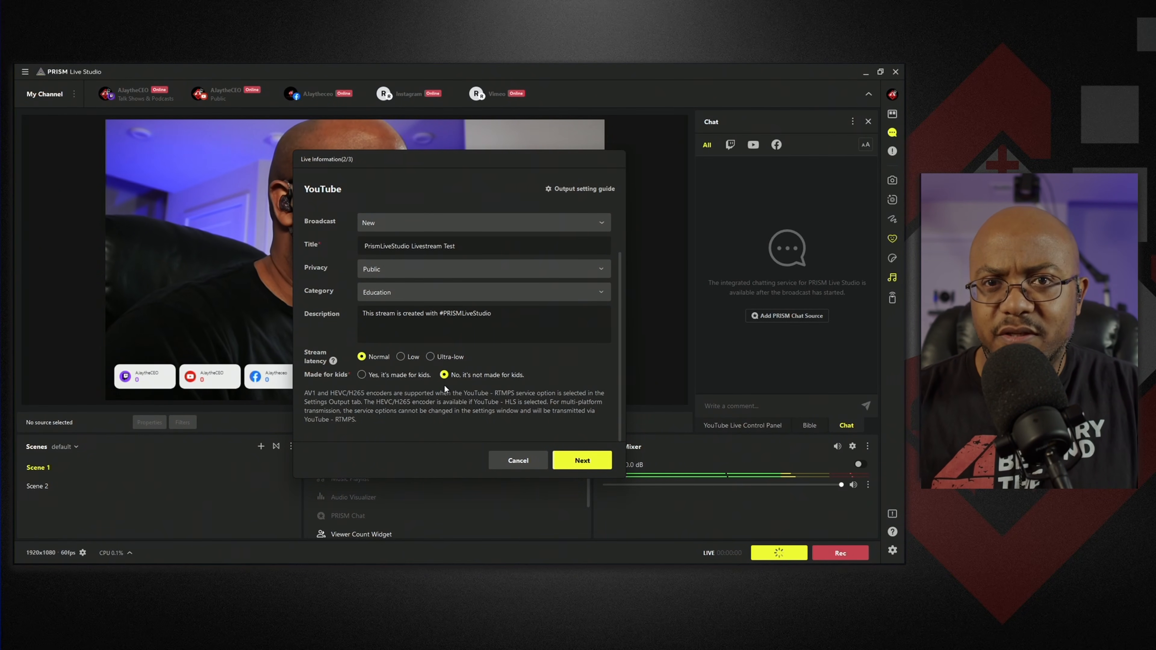
left_click(579, 461)
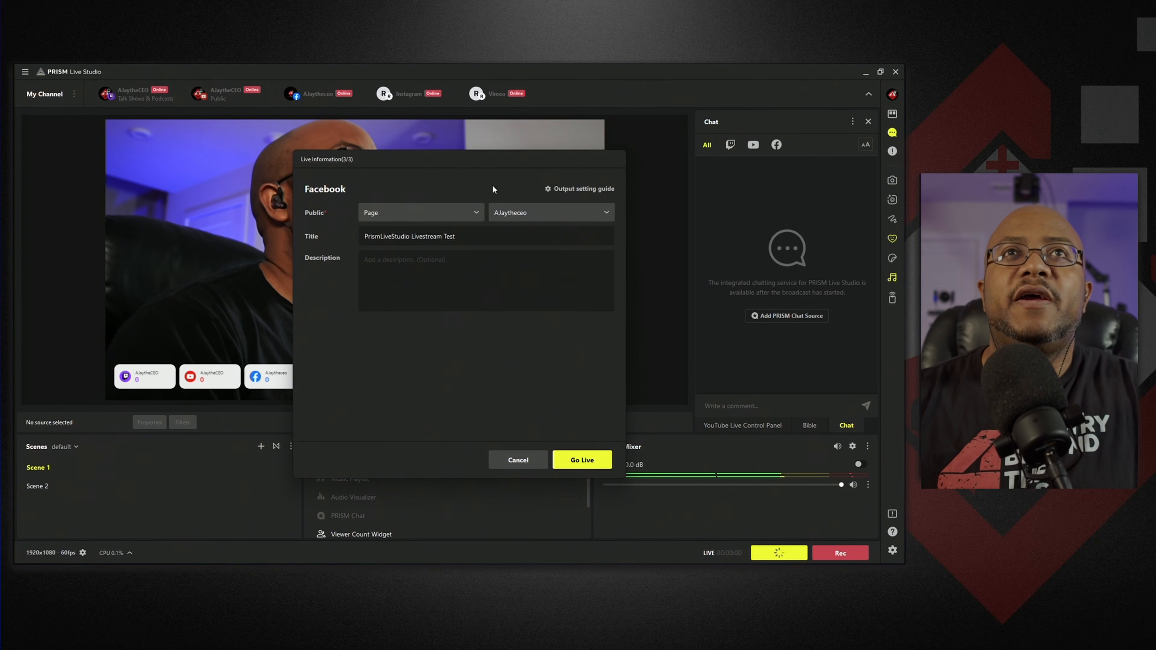
left_click(587, 461)
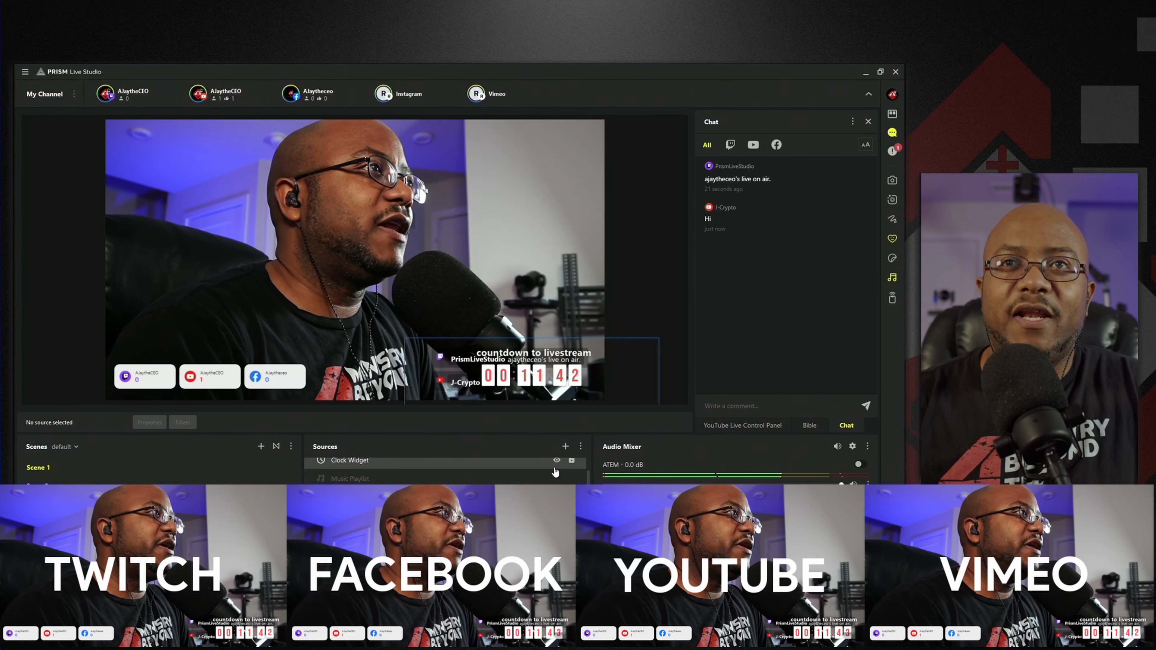
Hide the Clock Widget and Text Template 2 sources so the countdown disappears from the live scene
left_click(556, 461)
scroll(555, 473, "up", 1)
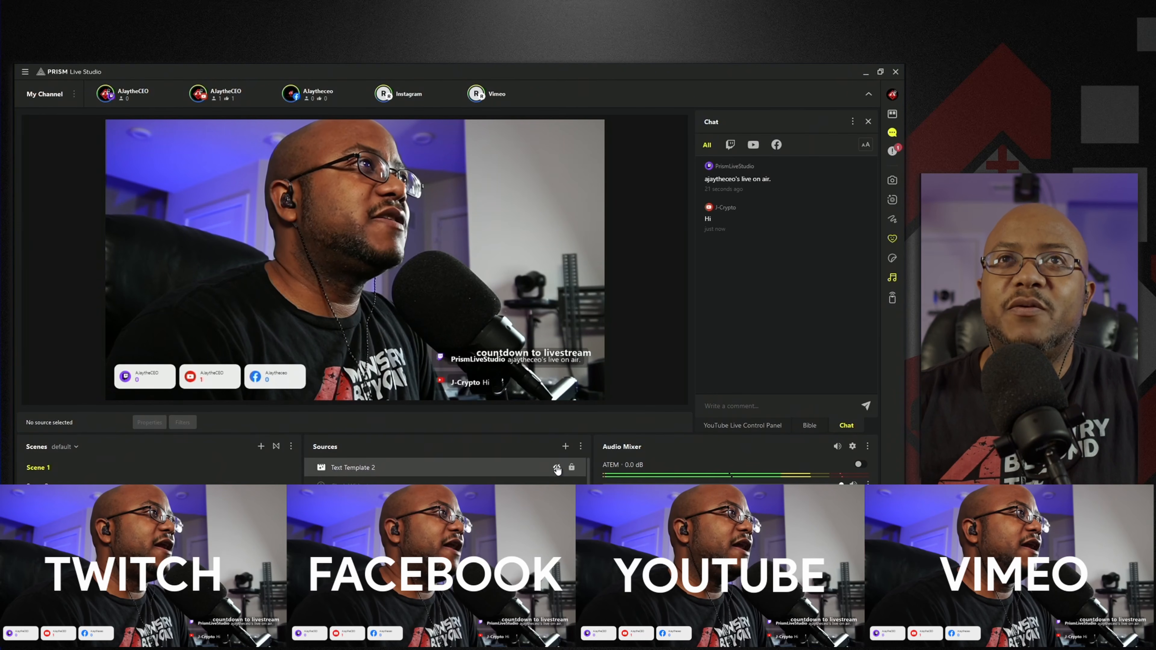
left_click(556, 468)
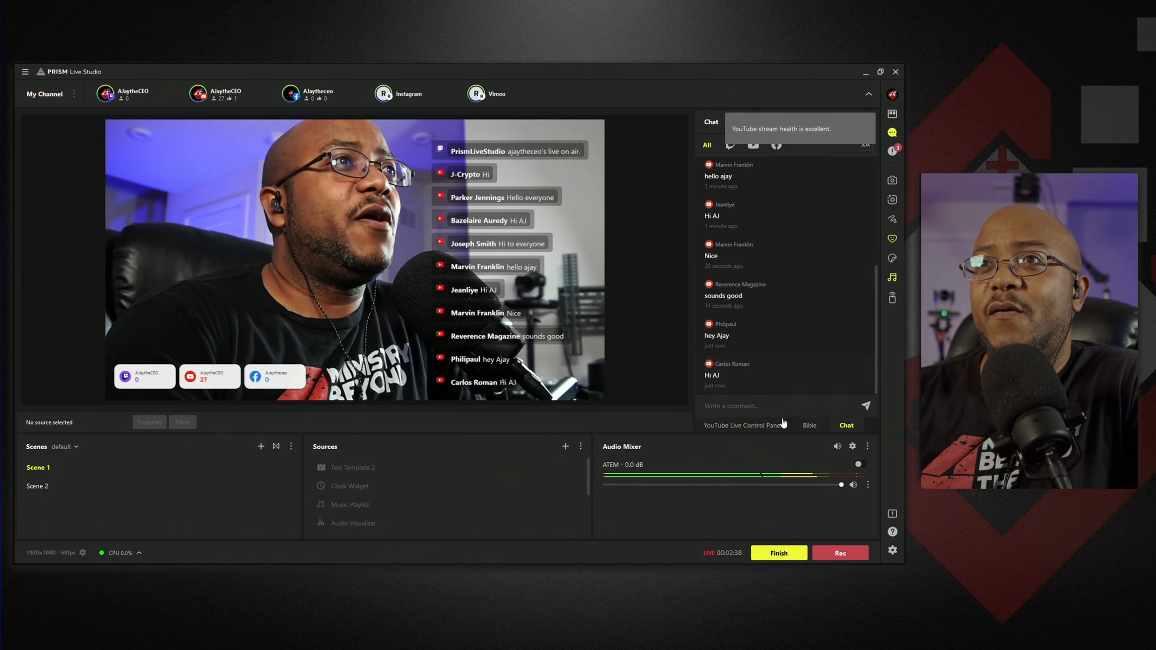
Examine the YouTube Live Control Panel and bring up the Bible dock
left_click(775, 429)
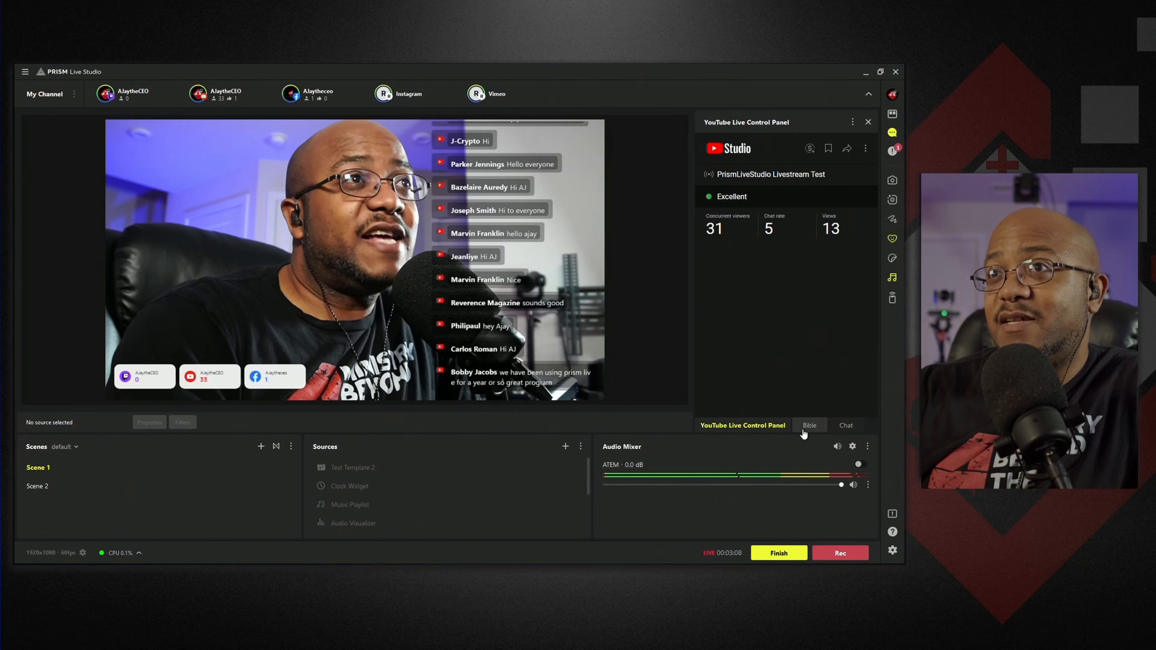
left_click(809, 426)
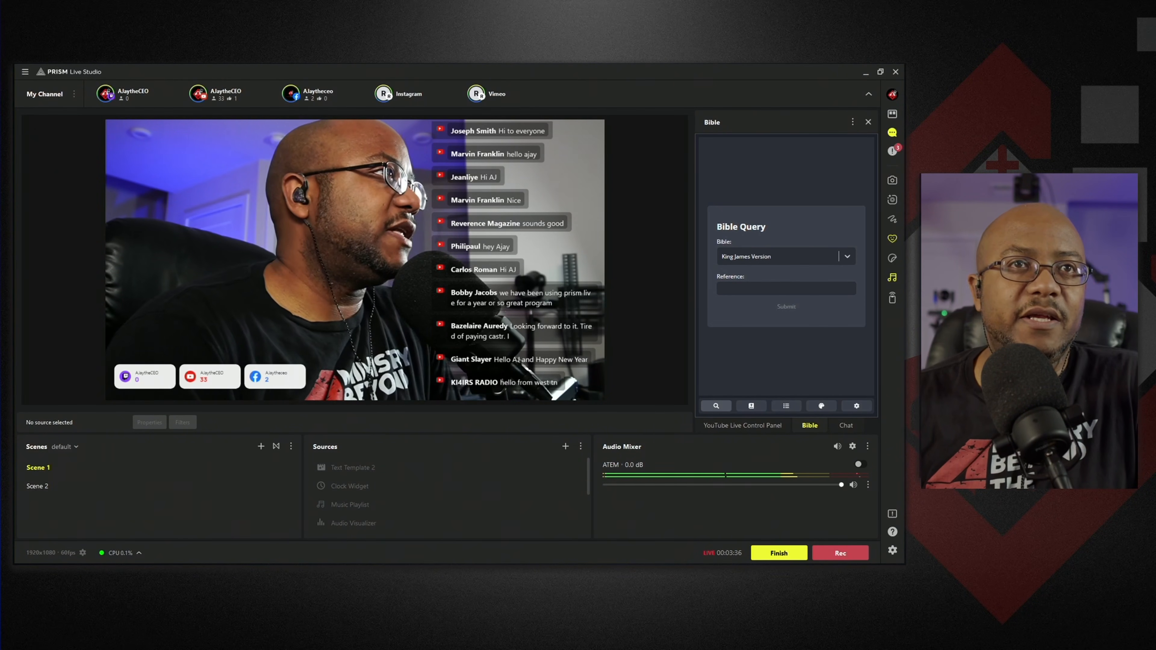
Add a new visible Browser source to Scene 1 with the default name
left_click(566, 447)
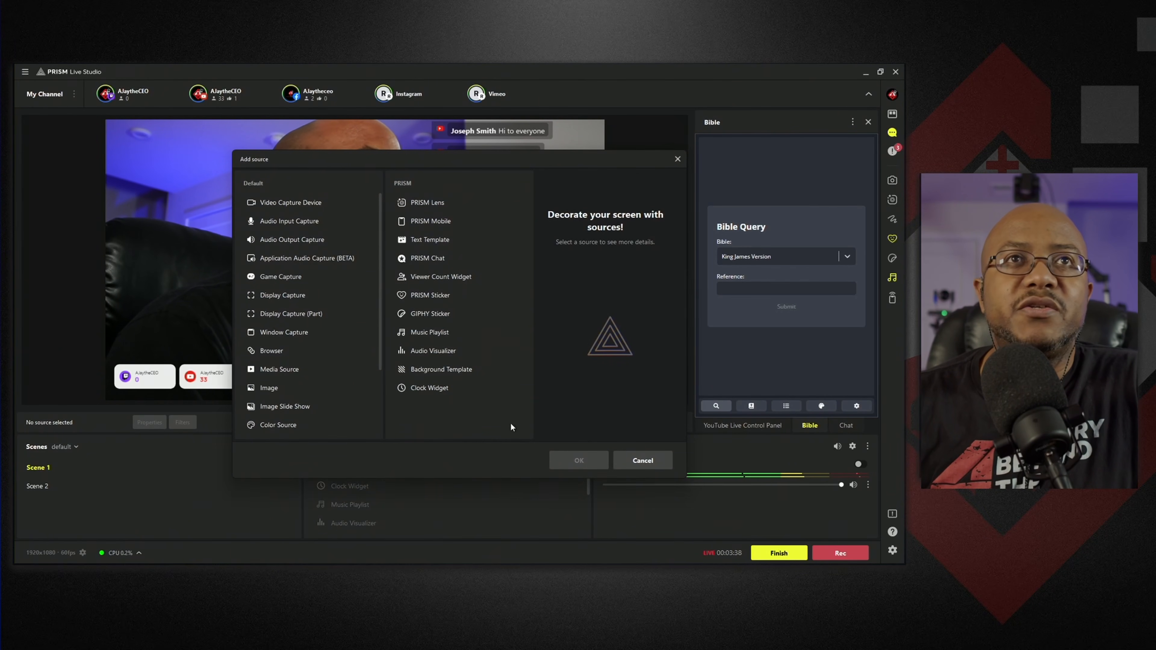
left_click(292, 358)
left_click(578, 460)
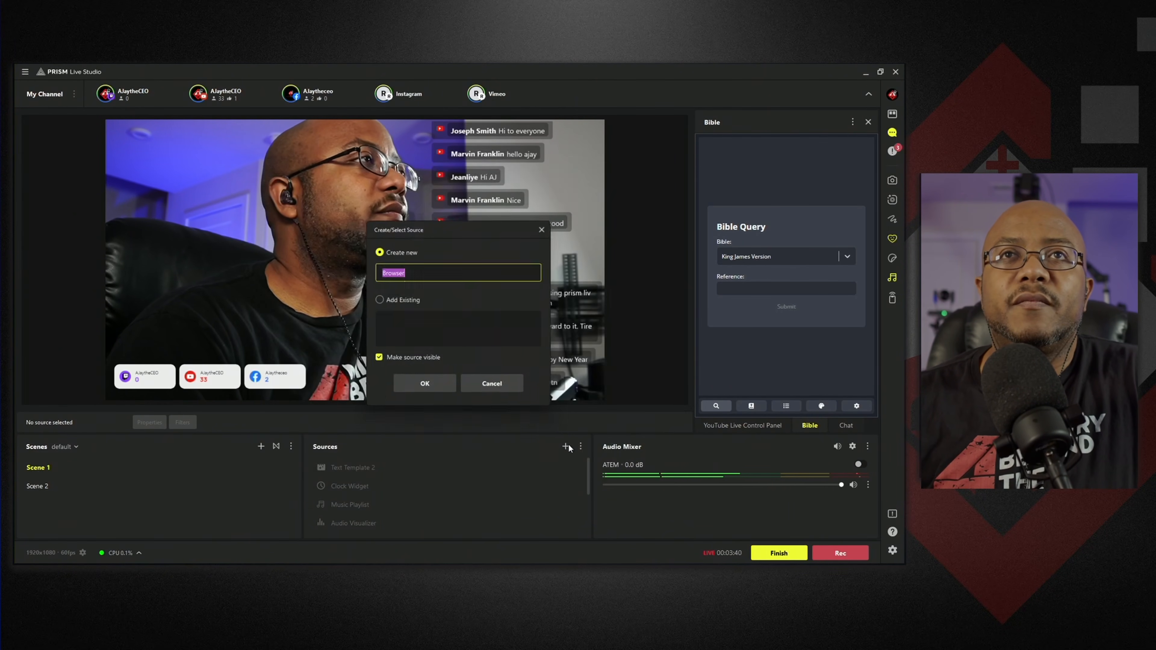
left_click(452, 380)
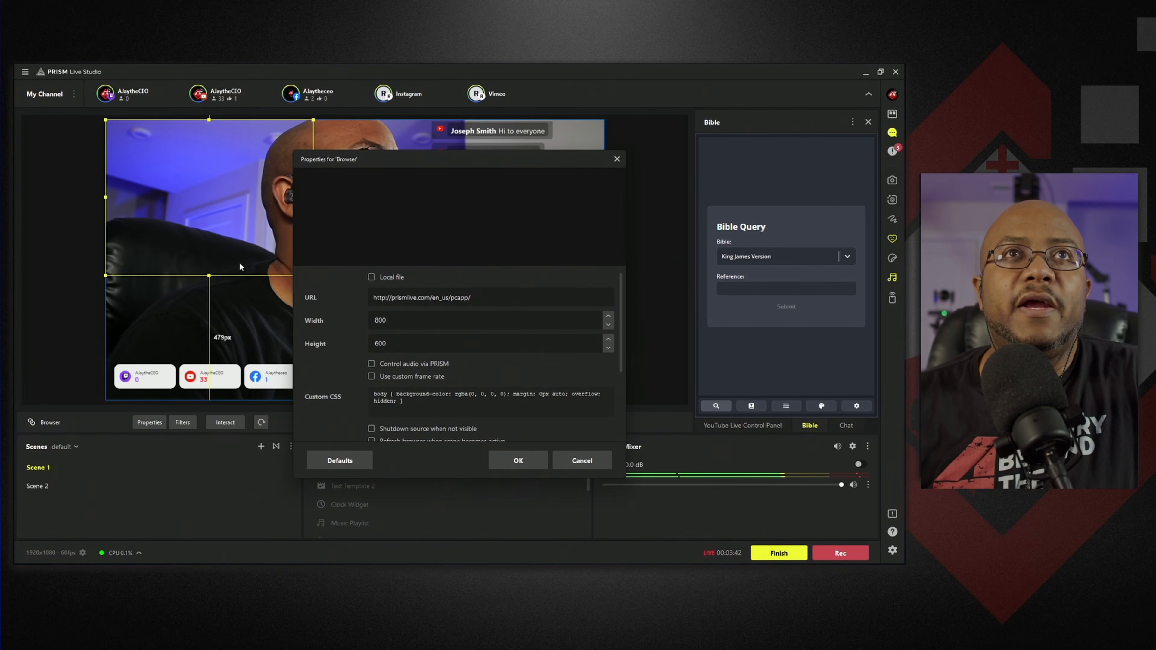
left_click(451, 304)
key("ctrl+a")
type("https://bibleplugin.firstfruitsstudio.com/browser/")
key("Tab")
type("1920")
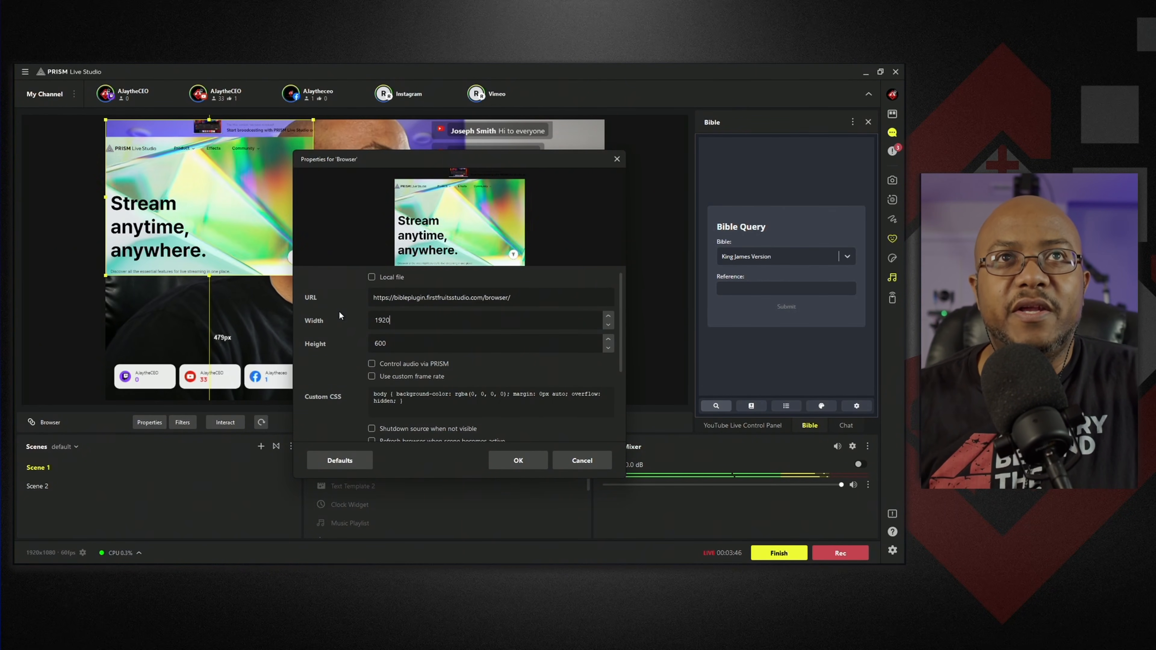
left_click(518, 460)
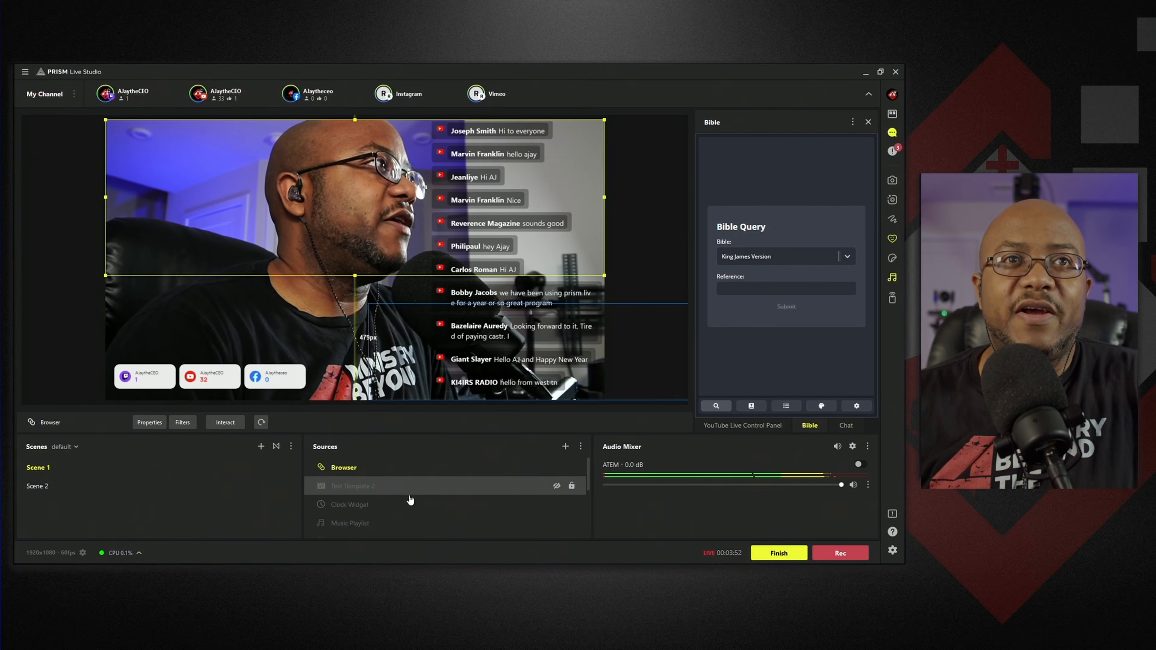
Move the Browser source down to the bottom edge of the preview and hide the PRISM Chat and Viewer Count Widget sources
scroll(479, 512, "down", 3)
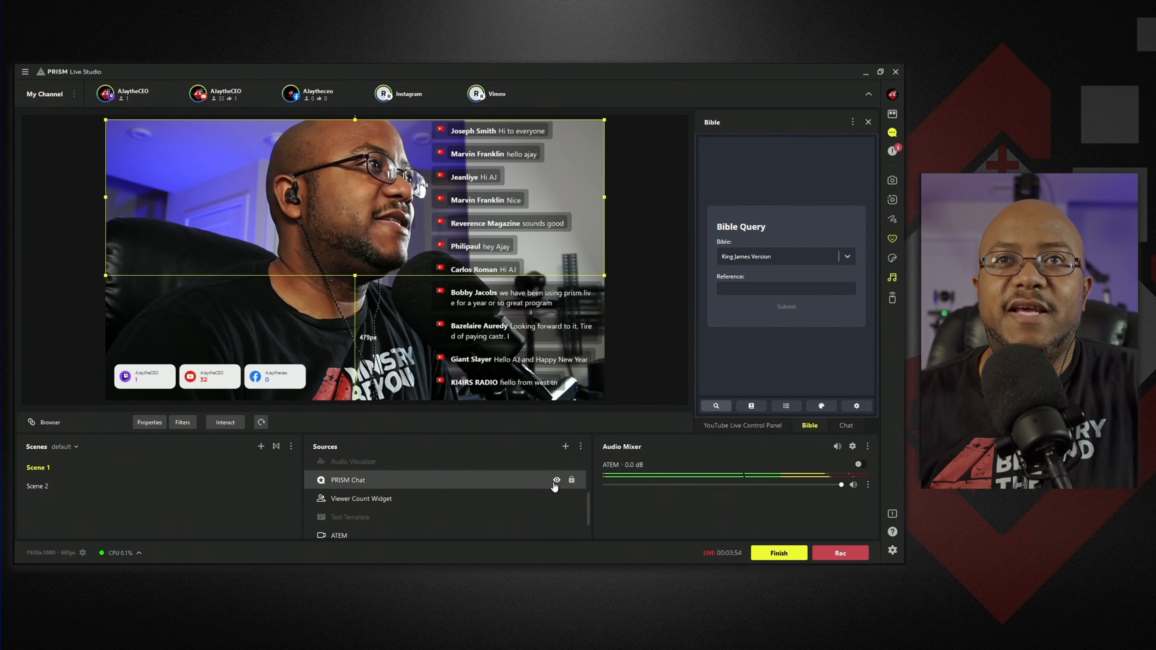
left_click(556, 480)
left_click_drag(428, 254, 428, 378)
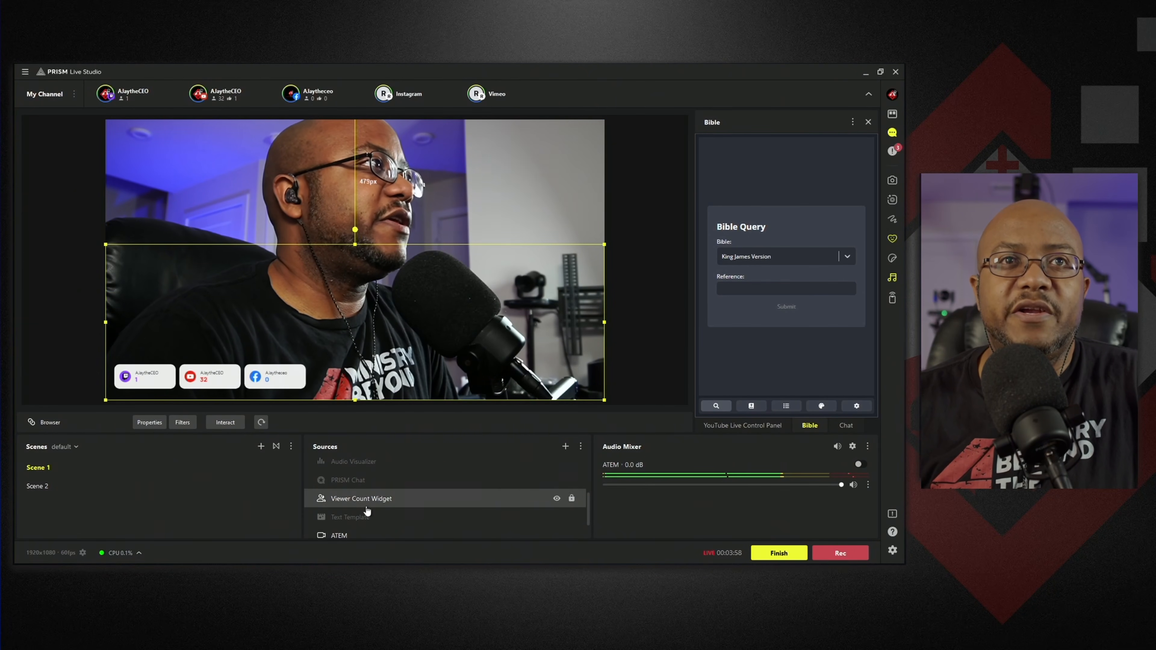
left_click(556, 498)
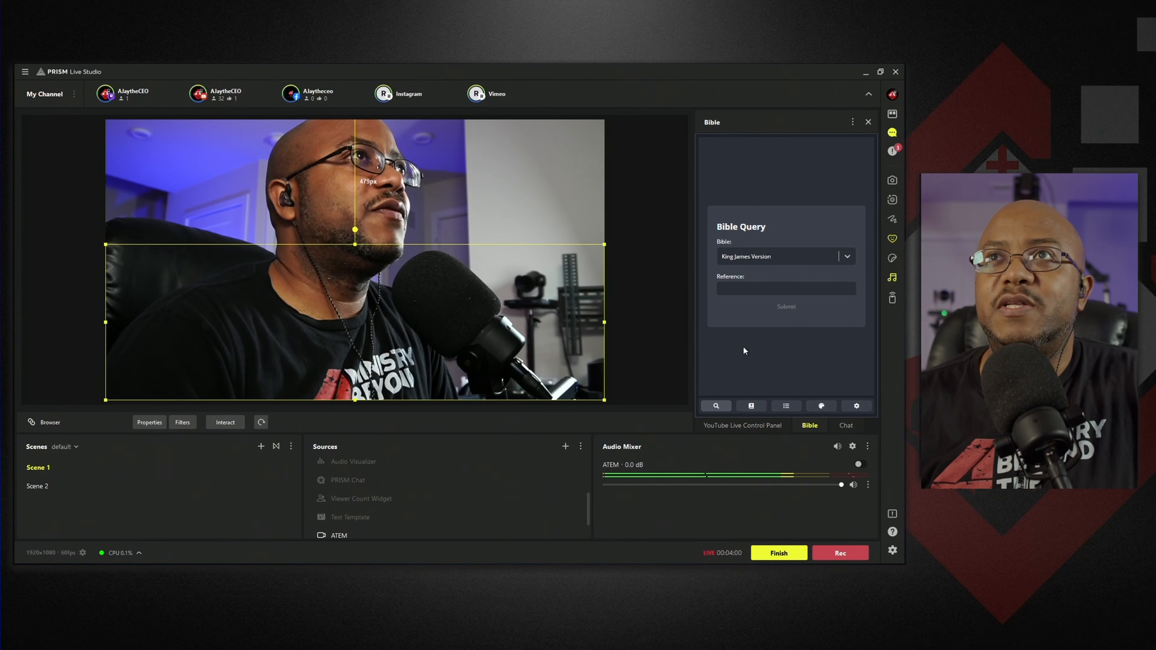
Look up James 1 in the King James Version and display verse 1:1 on the stream
left_click(758, 287)
type("James 1")
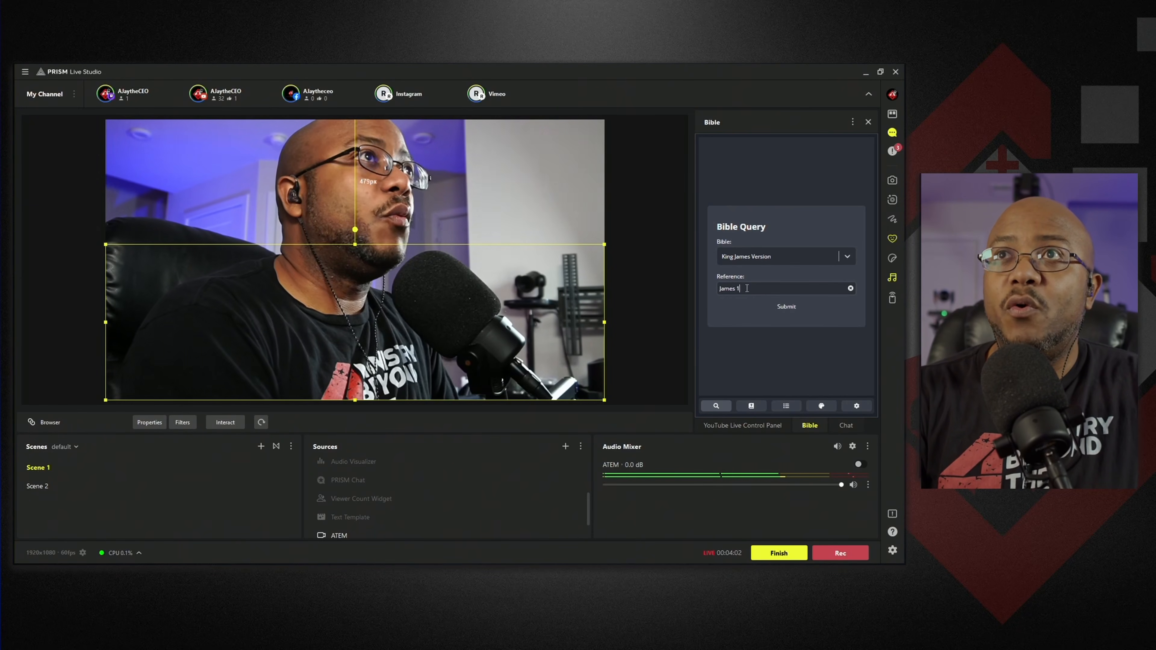
key("Return")
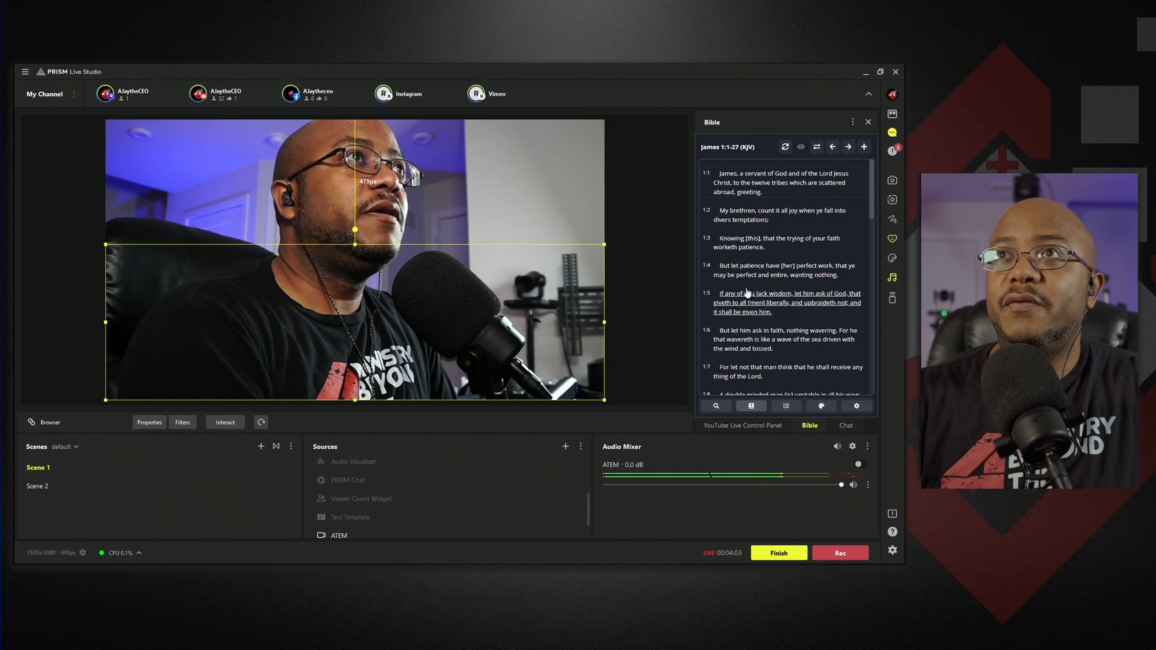
left_click(755, 189)
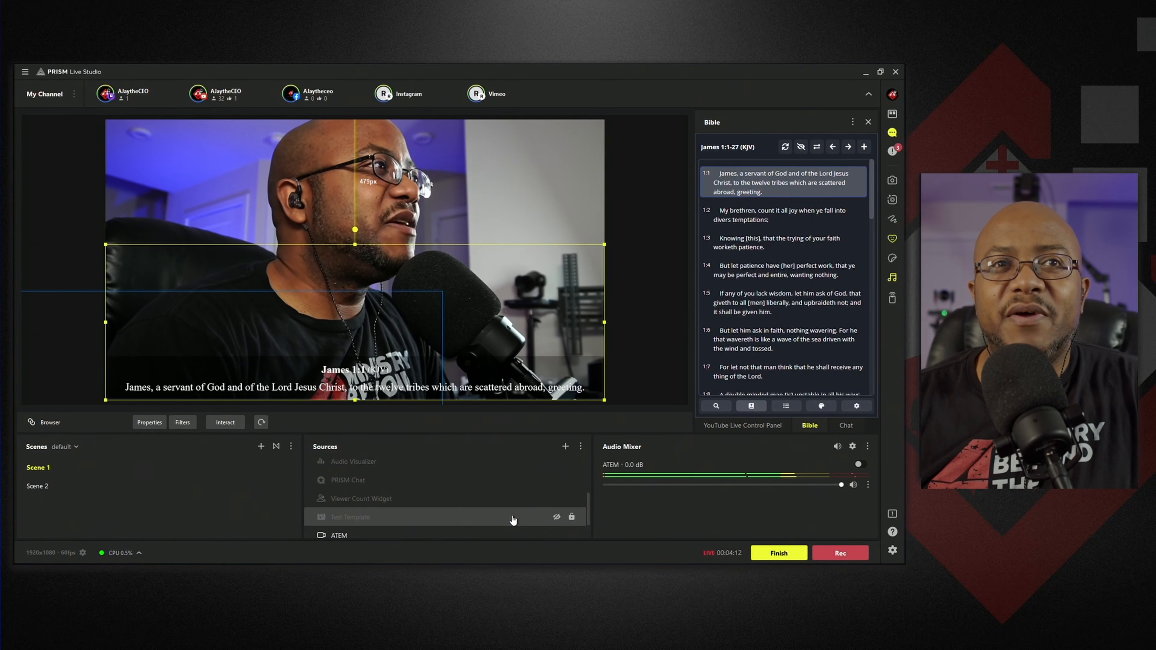
Hide the Browser source that shows the Bible verse
scroll(516, 519, "up", 5)
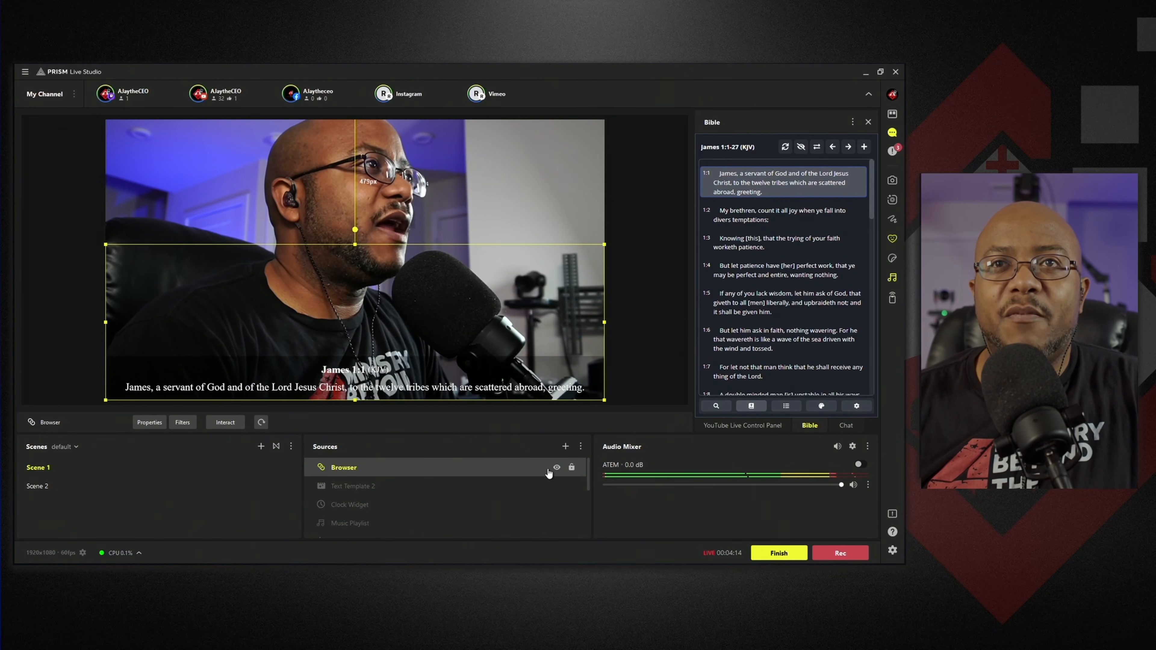
left_click(556, 468)
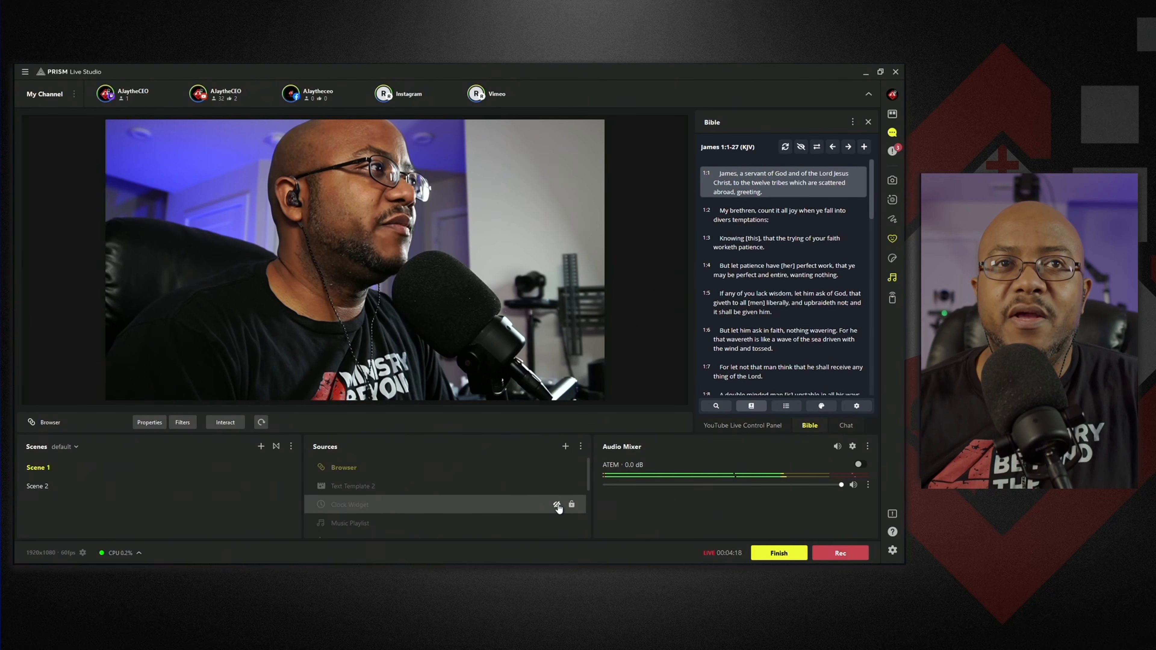
Briefly show and hide again the countdown title, Clock Widget and Music Playlist sources
left_click(557, 505)
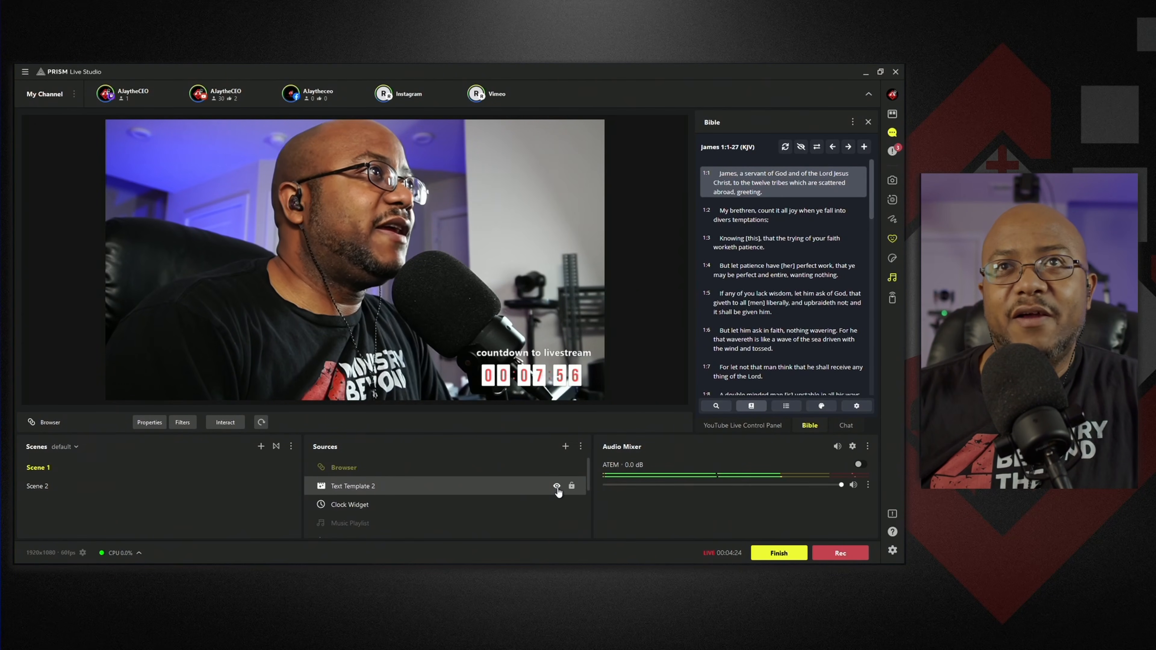
left_click(556, 487)
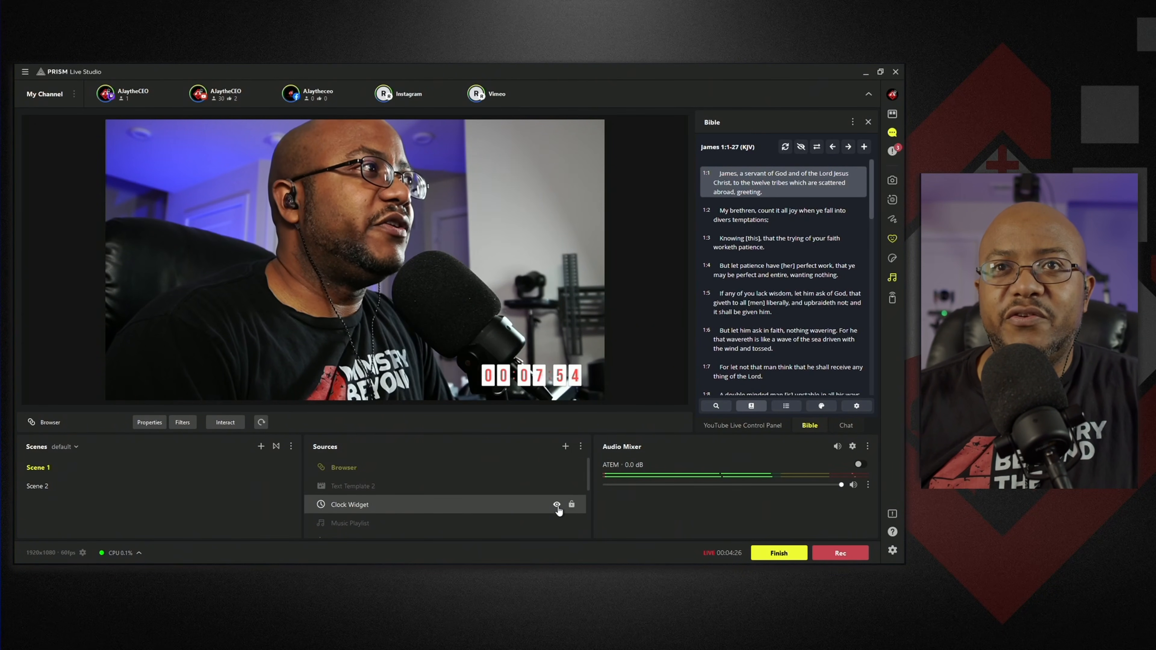
left_click(557, 505)
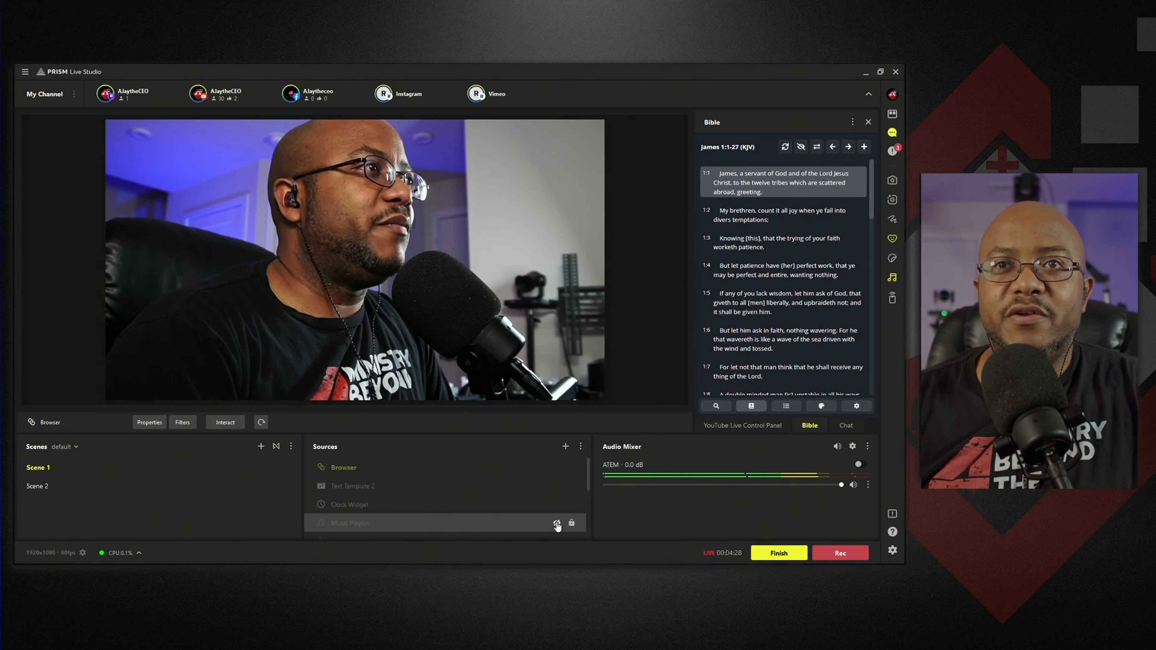
left_click(557, 524)
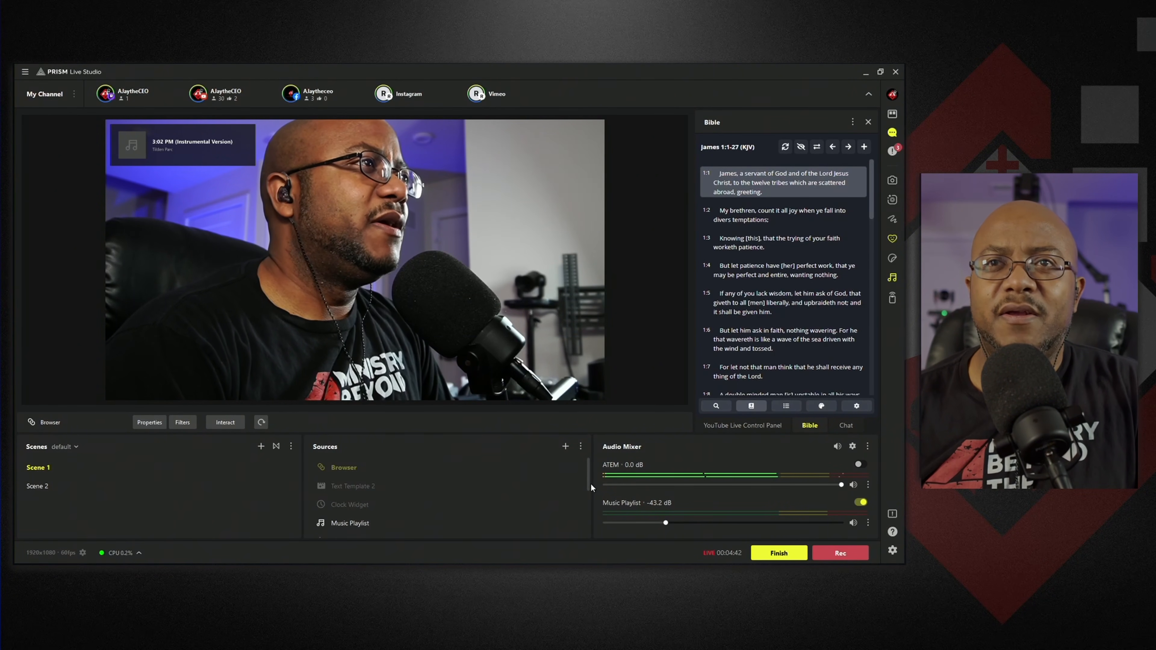
left_click(561, 524)
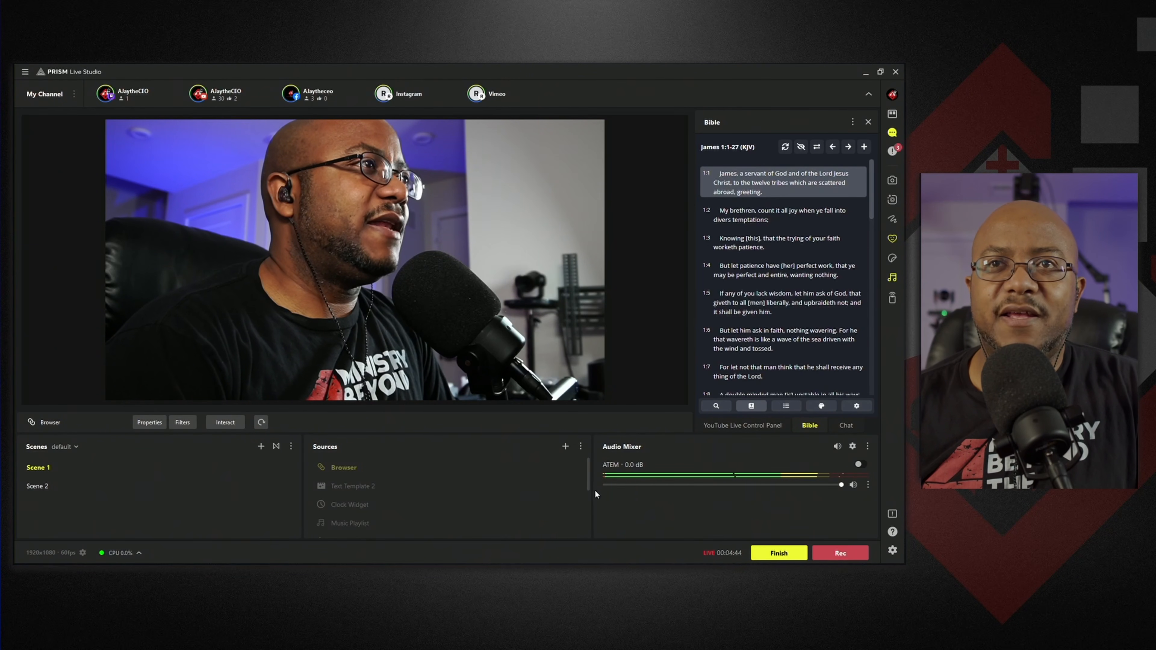
Make the PRISM Chat and Viewer Count Widget sources visible in the live scene
left_click_drag(586, 483, 588, 512)
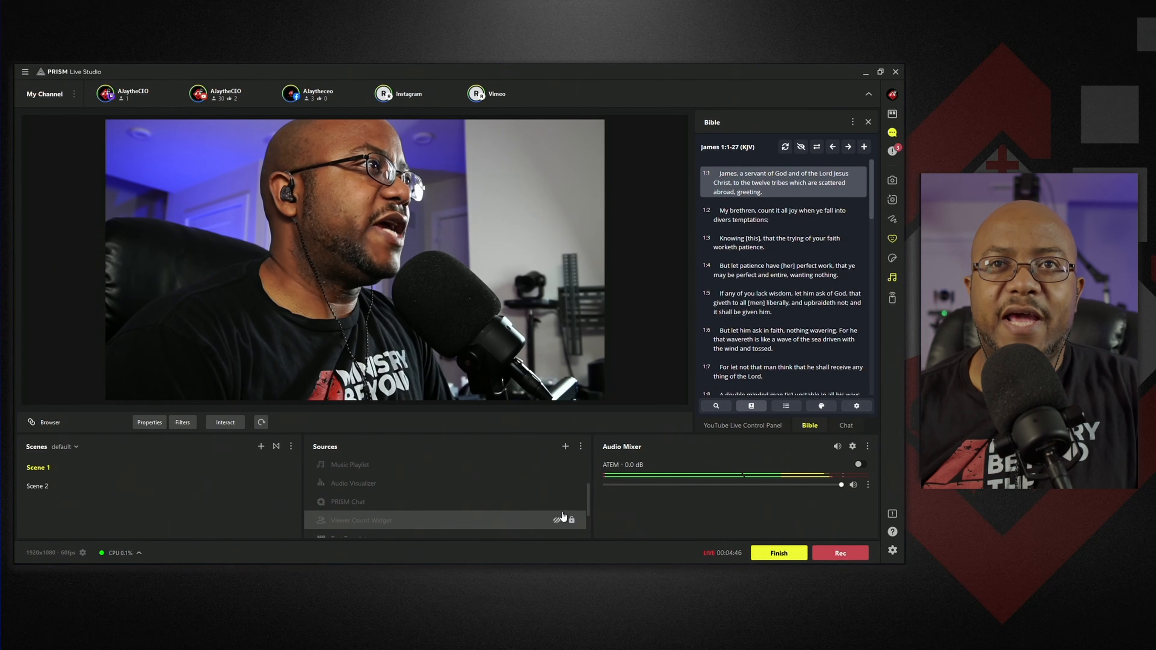
left_click(556, 502)
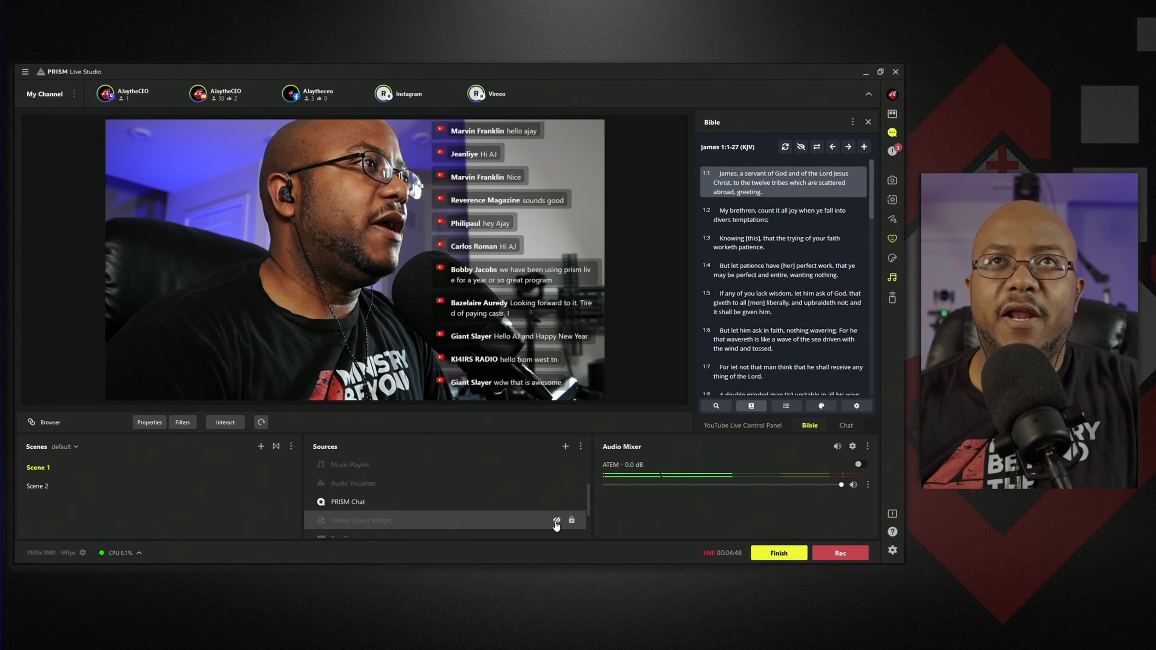
left_click(556, 521)
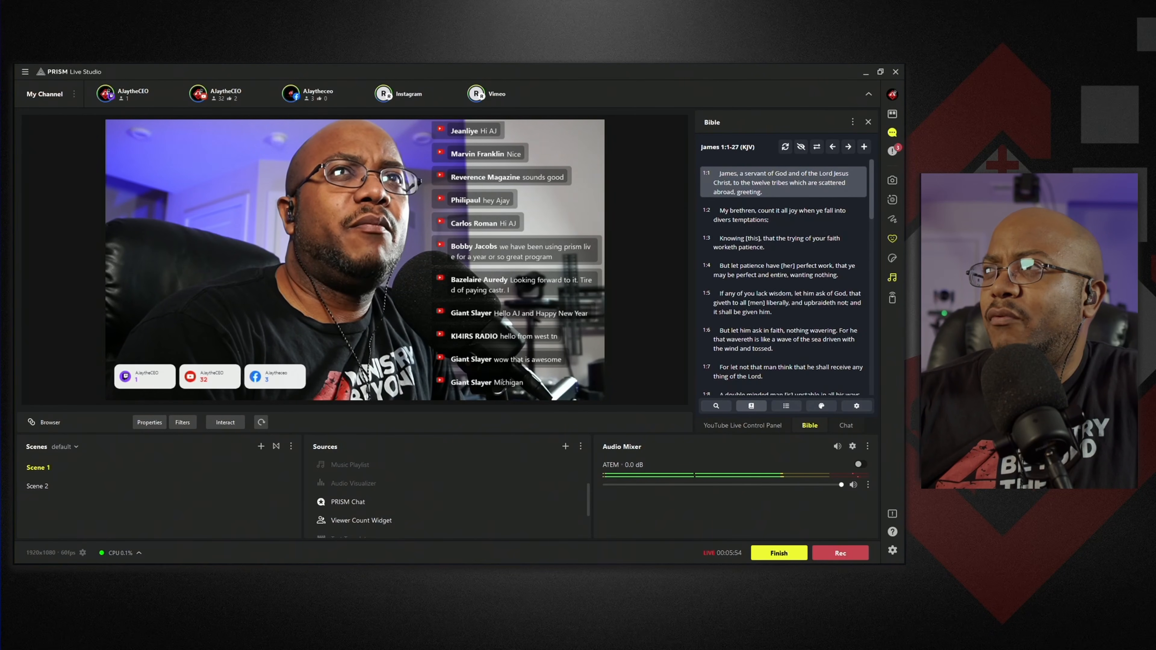
End the livestream and dismiss the summary of the finished broadcast
mouse_move(903, 188)
left_mouse_down()
mouse_move(421, 141)
mouse_move(465, 131)
mouse_move(903, 193)
left_mouse_up()
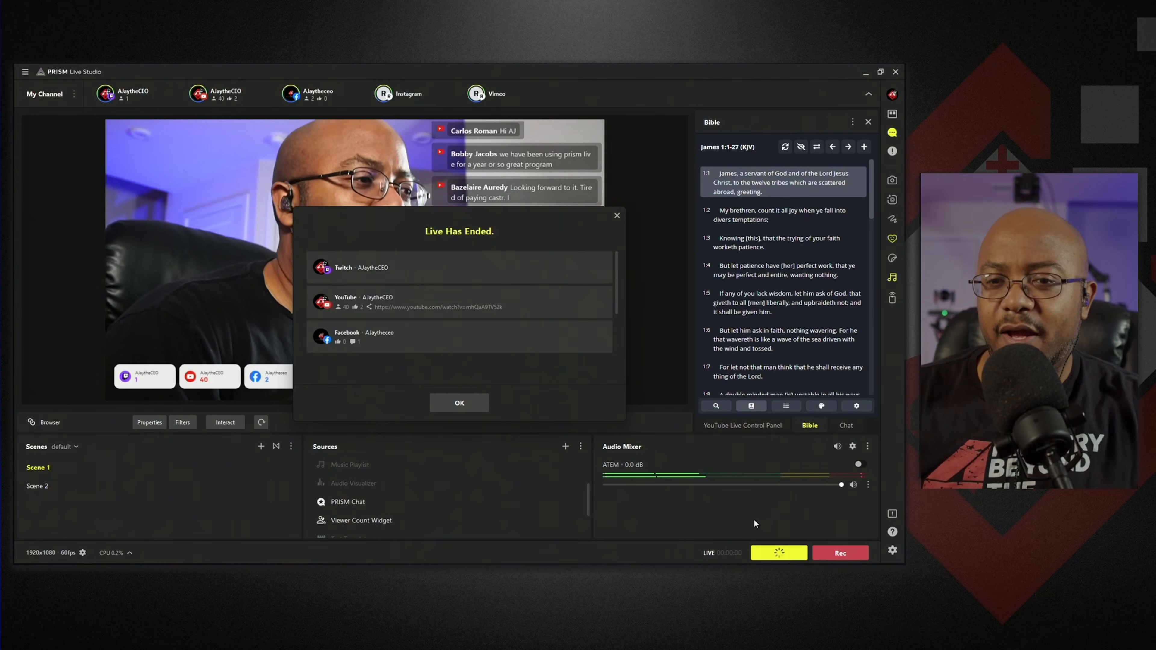
left_click(460, 403)
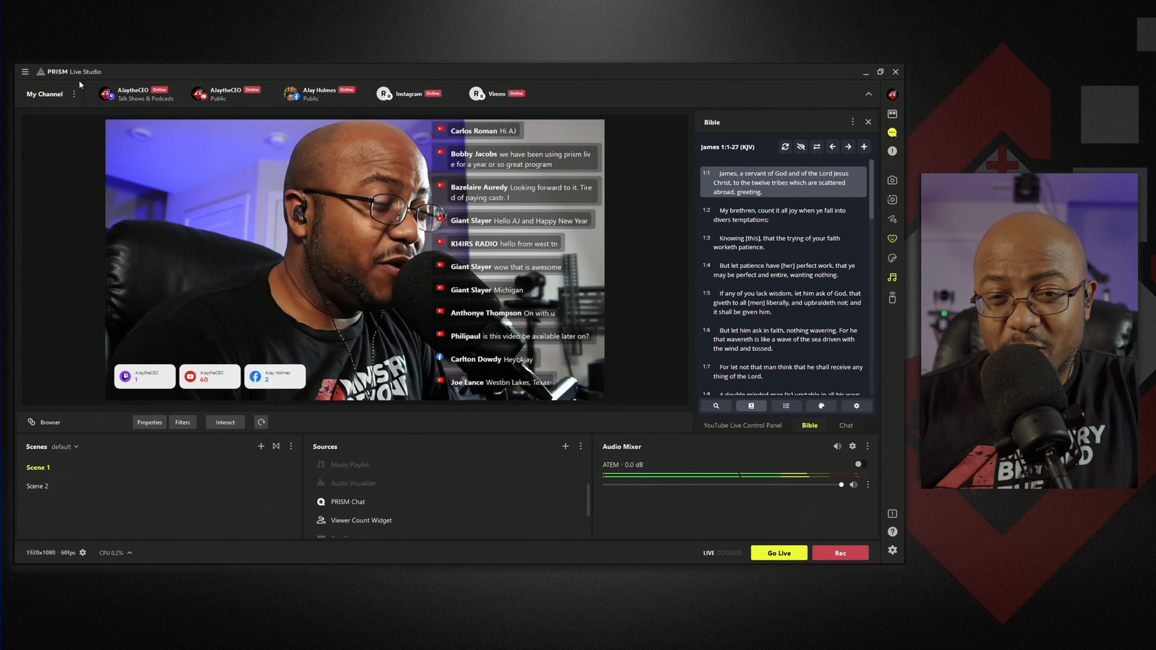
Switch to the OCBV3 scene collection and close the scene collection management window
left_click(25, 72)
mouse_move(69, 129)
left_click(154, 186)
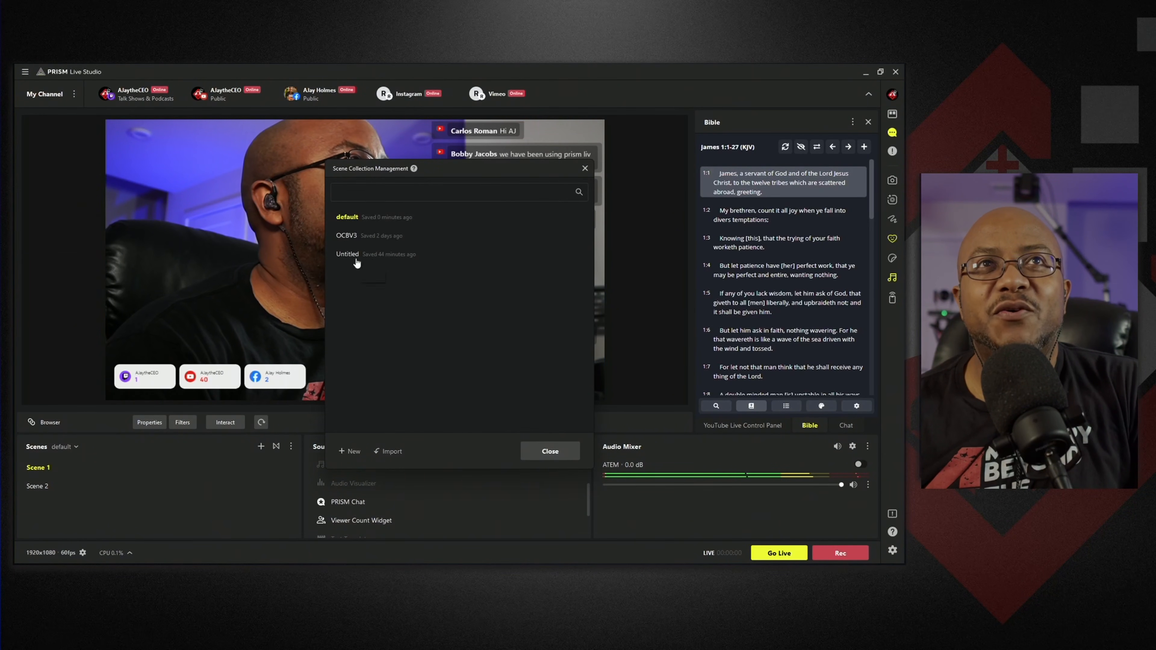
left_click(353, 237)
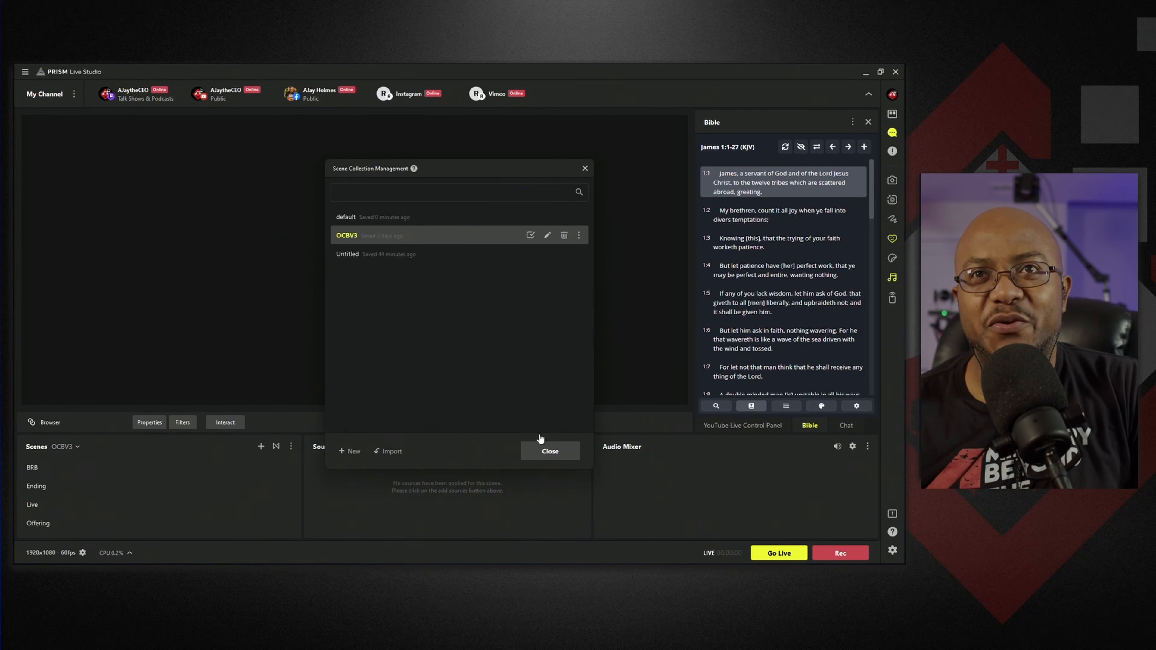
left_click(550, 450)
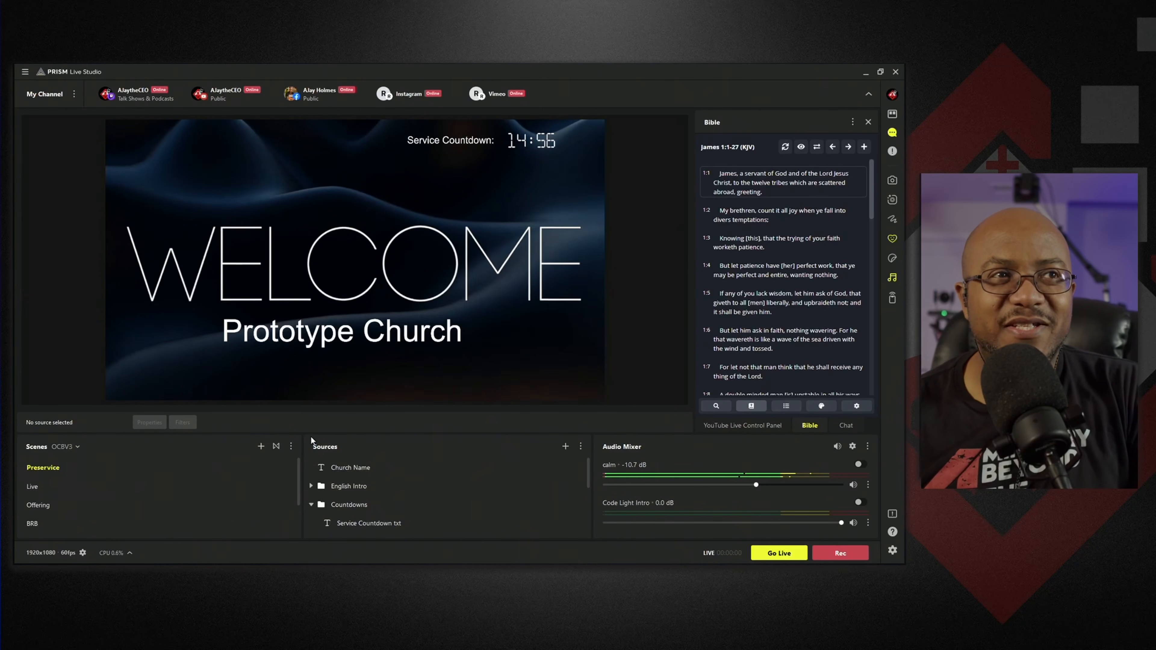
In the Live scene, reselect the Video Capture Device's camera by switching to vMix Video and back to Blackmagic Design
left_click(74, 491)
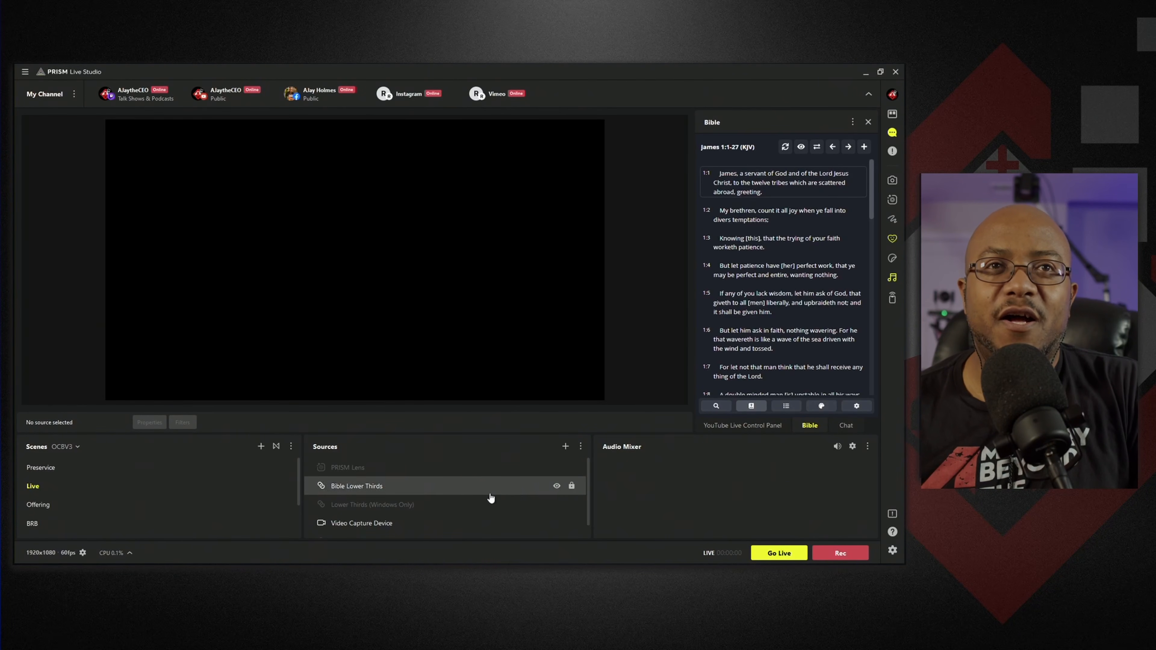
double_click(444, 524)
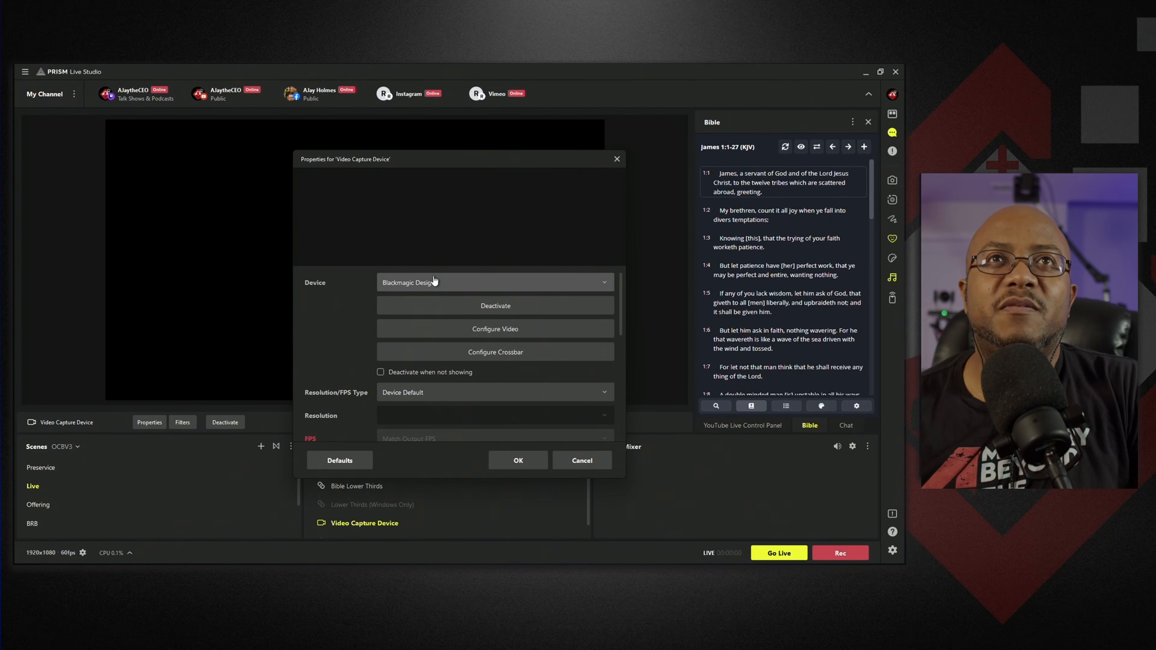
left_click(472, 282)
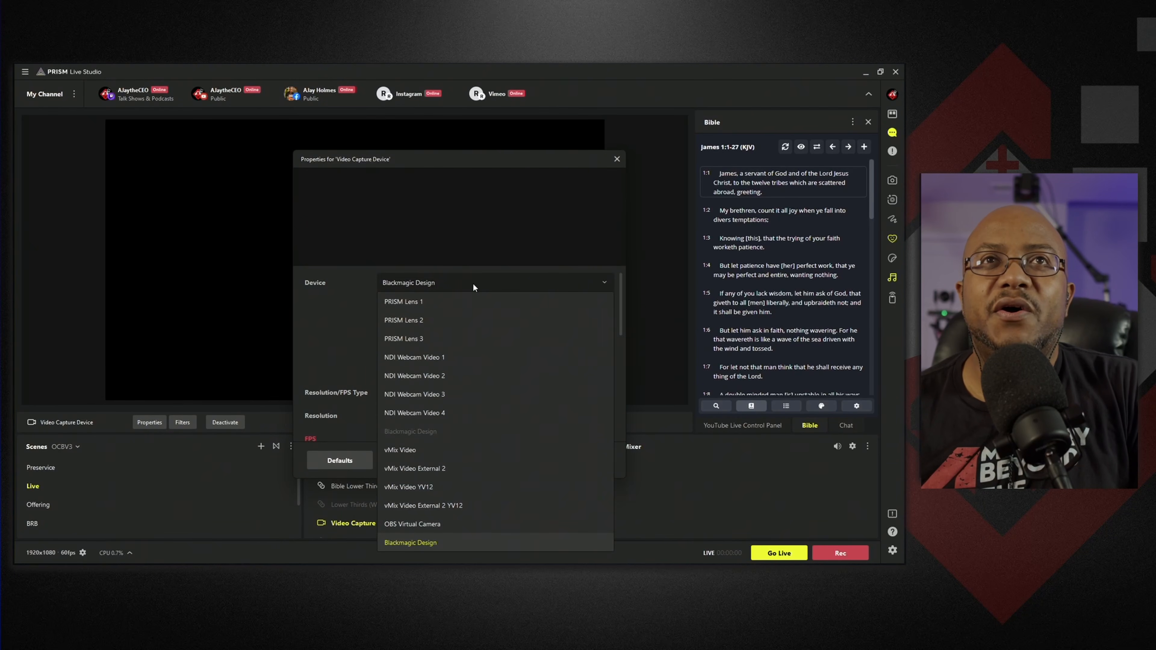
left_click(416, 542)
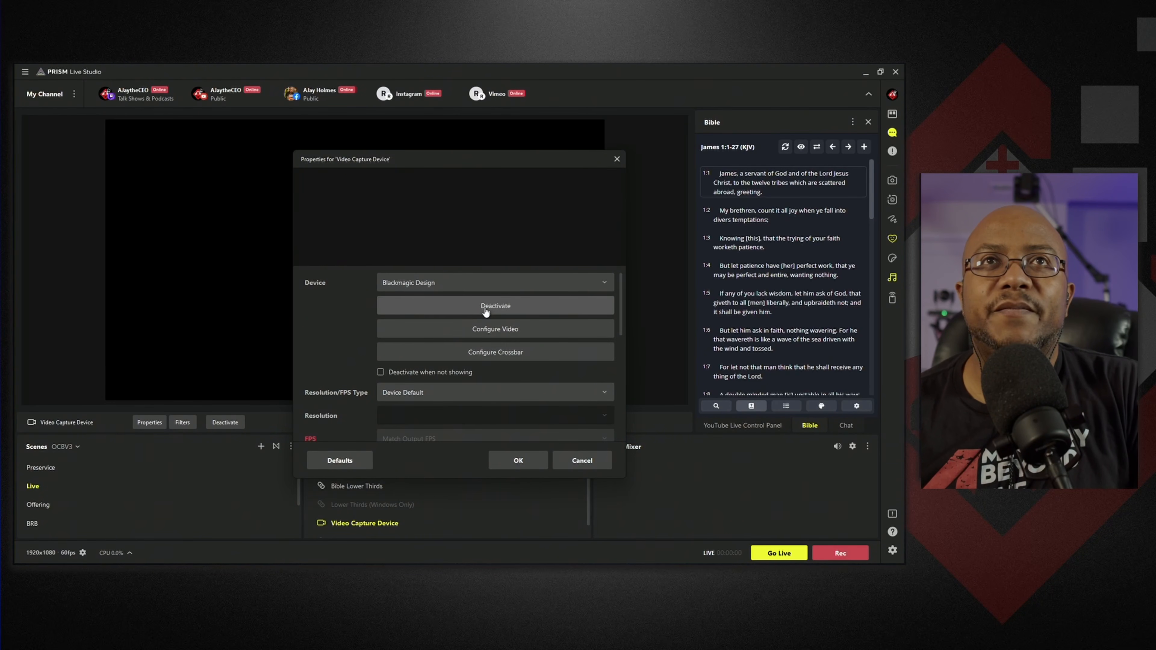
left_click(477, 289)
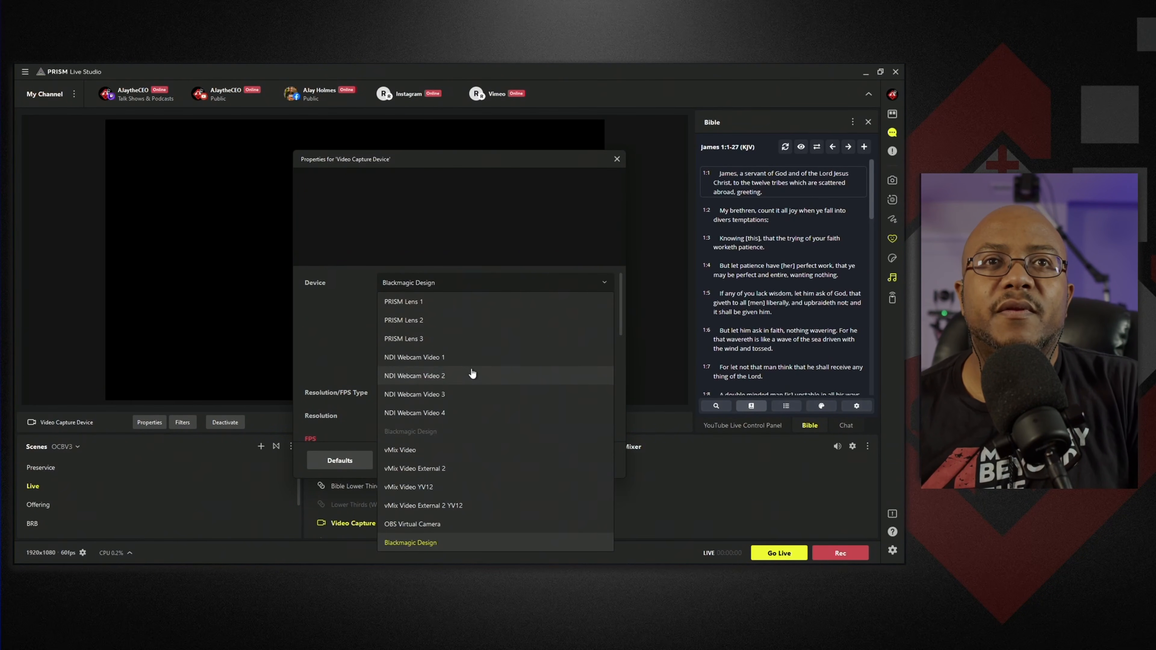
left_click(414, 449)
left_click(472, 289)
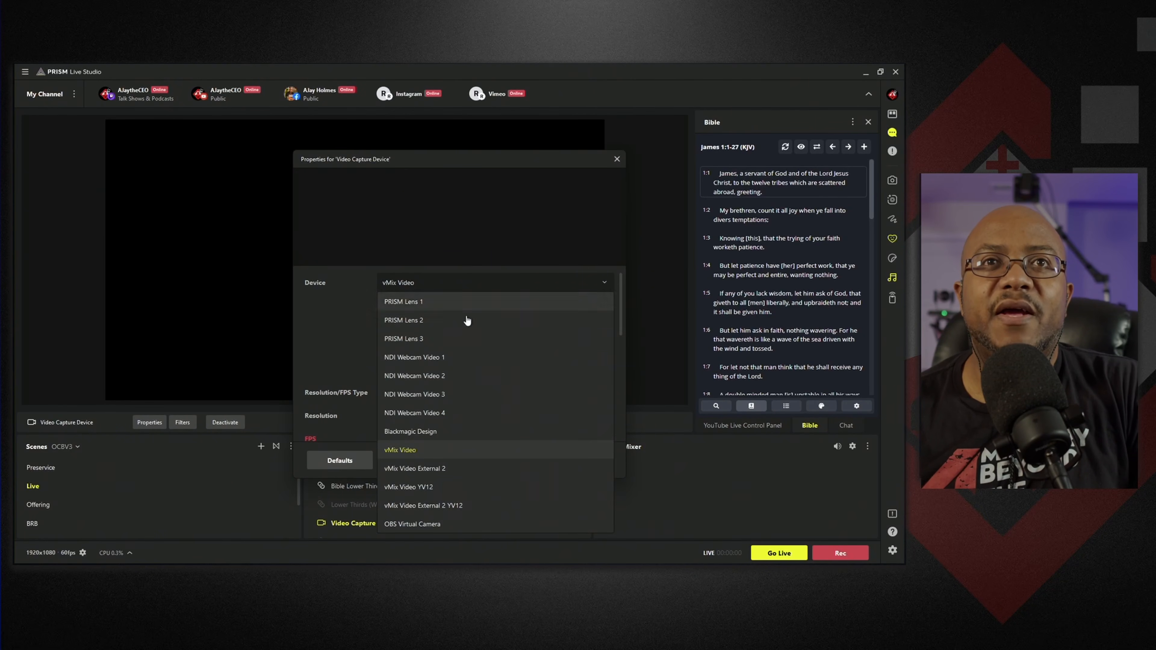
left_click(422, 431)
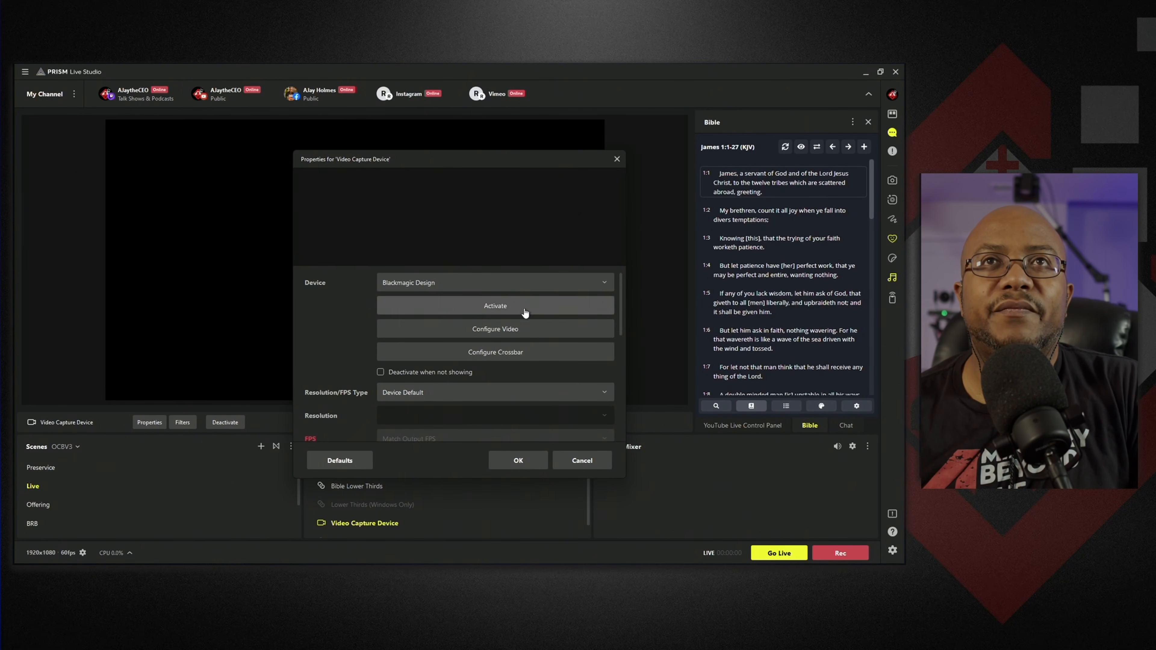
left_click(518, 461)
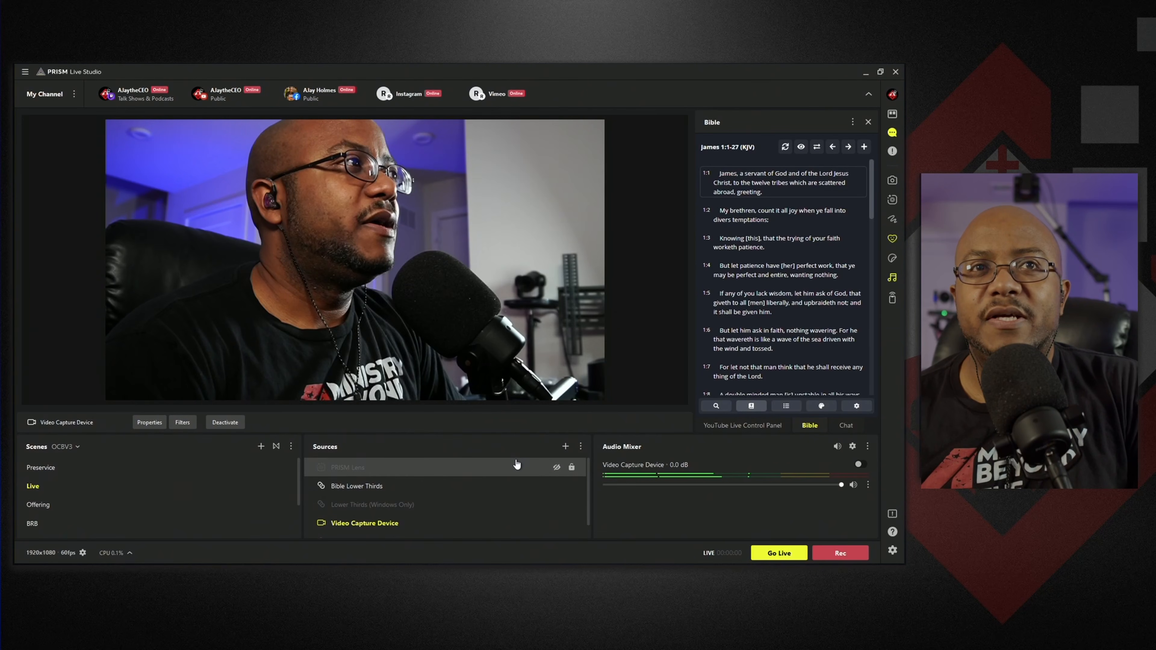
Look at the Offering and Preservice scenes of the church collection
left_click(81, 505)
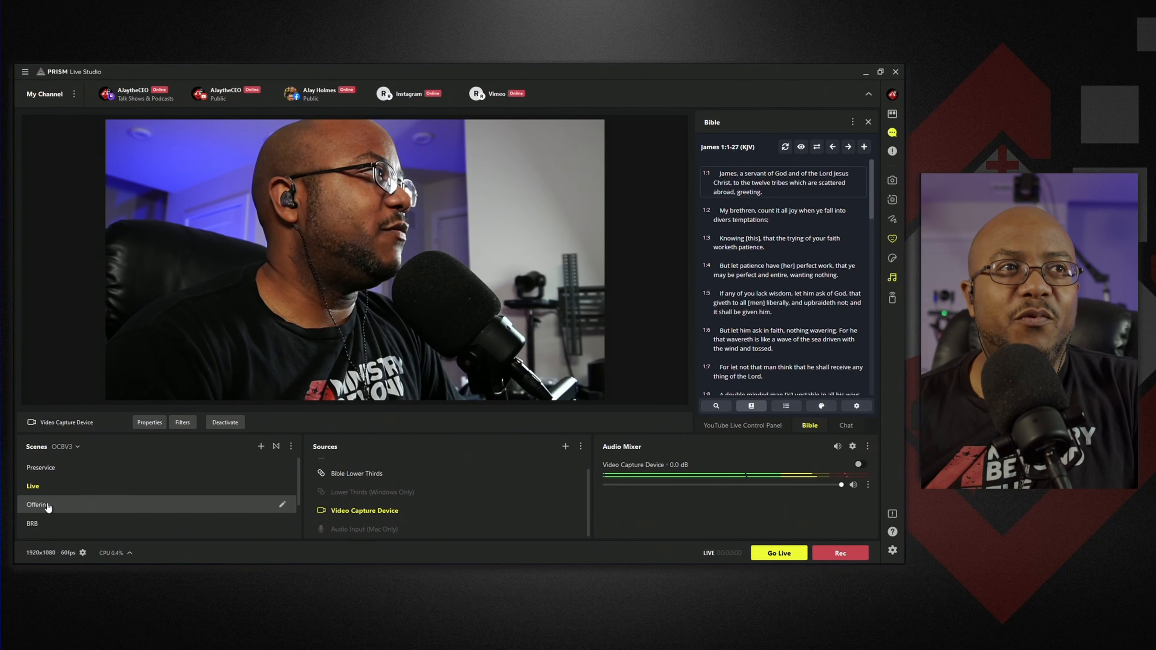
left_click(47, 470)
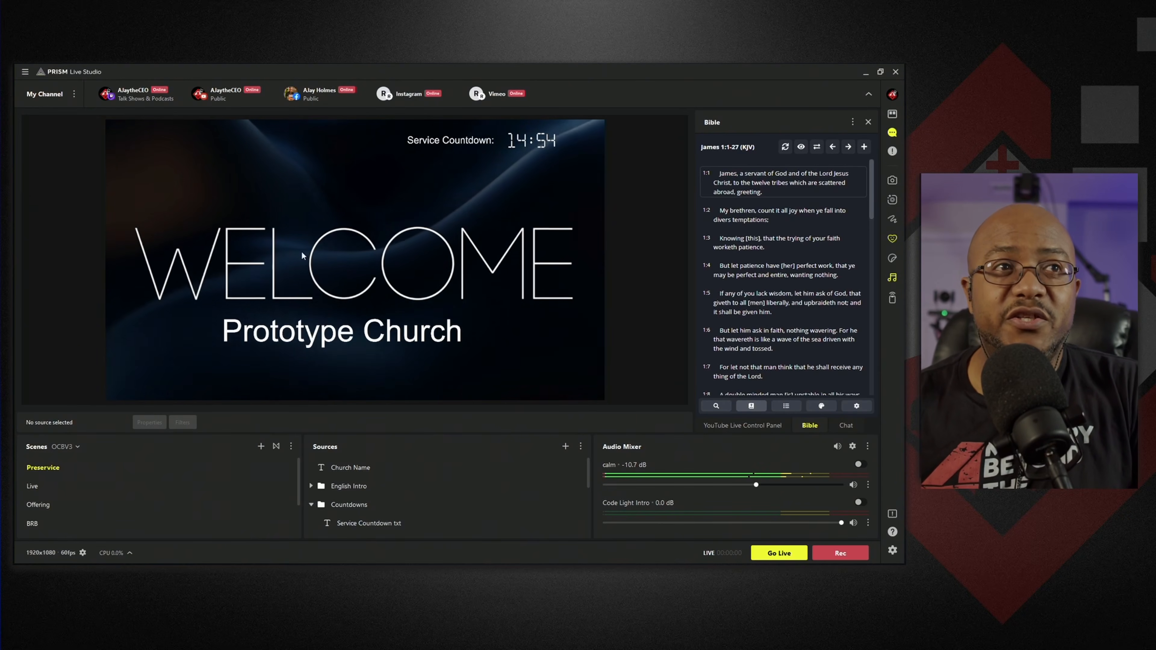
Add a new Background Template source to the BRB scene without choosing a background
left_click(70, 525)
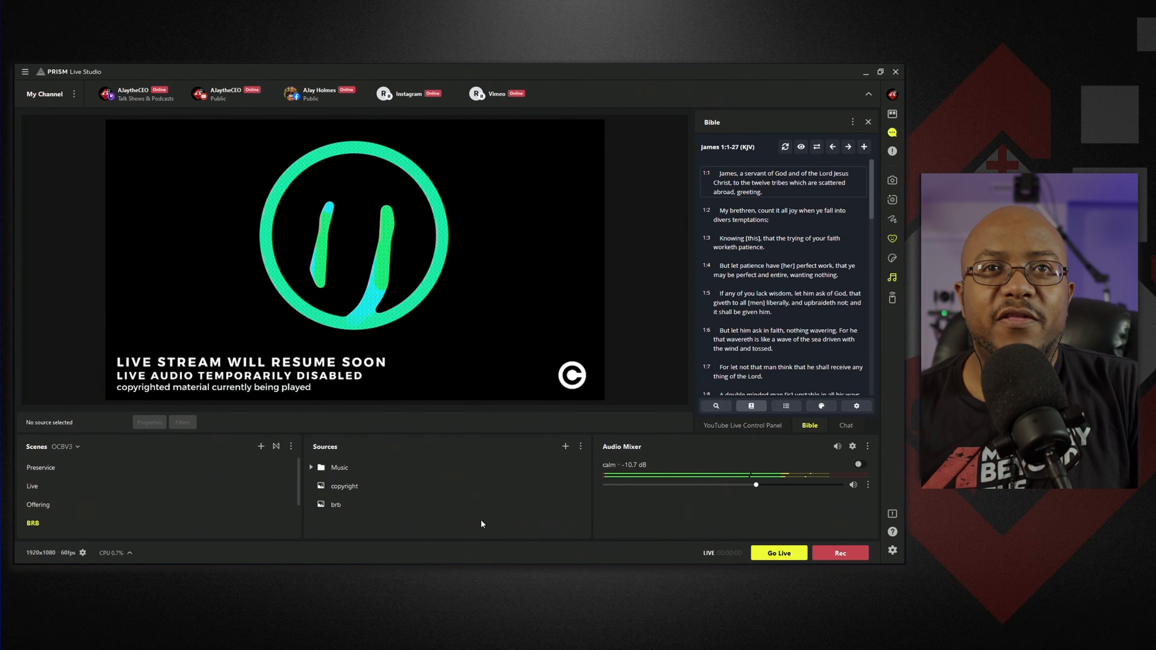
left_click(566, 446)
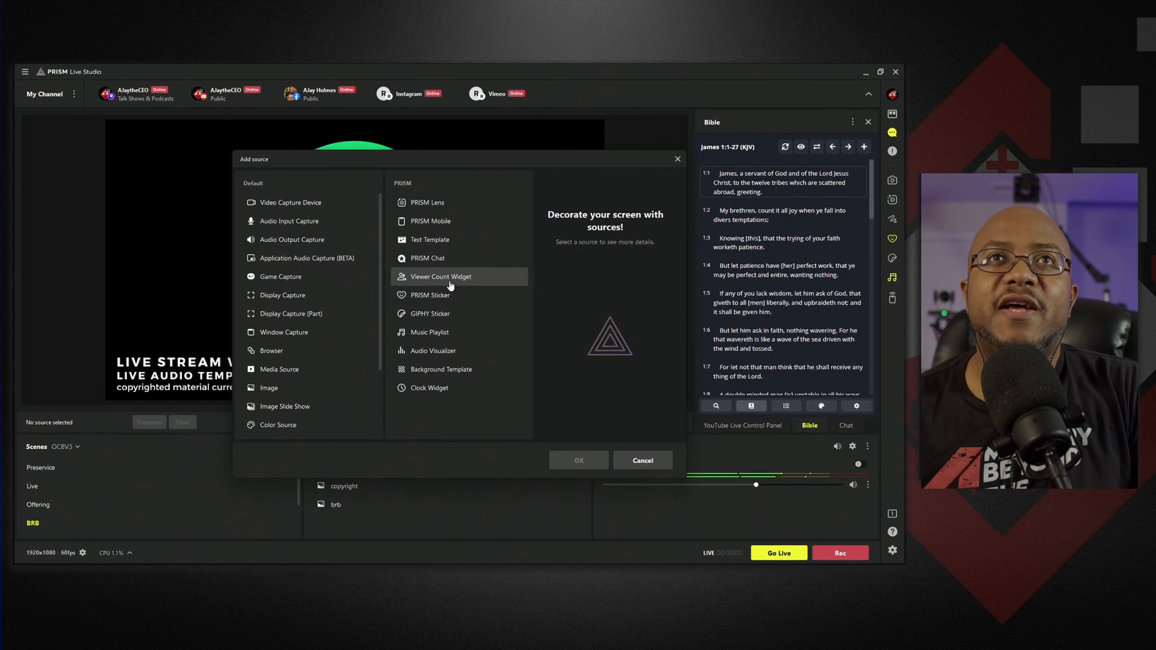
left_click(461, 375)
left_click(587, 466)
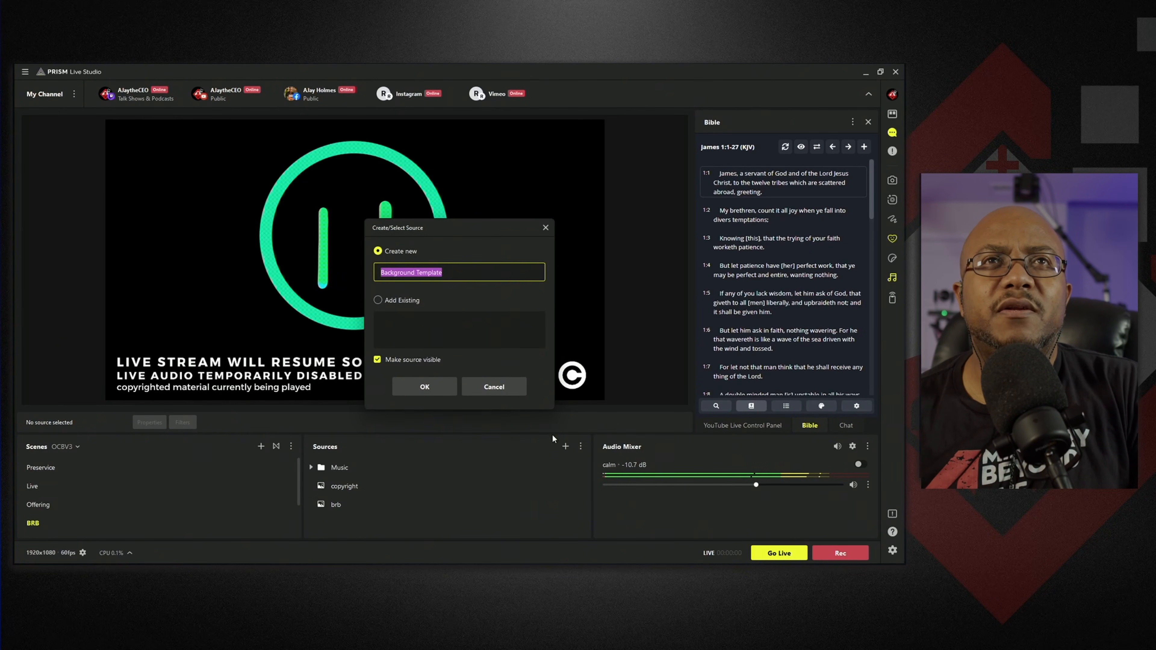
left_click(424, 386)
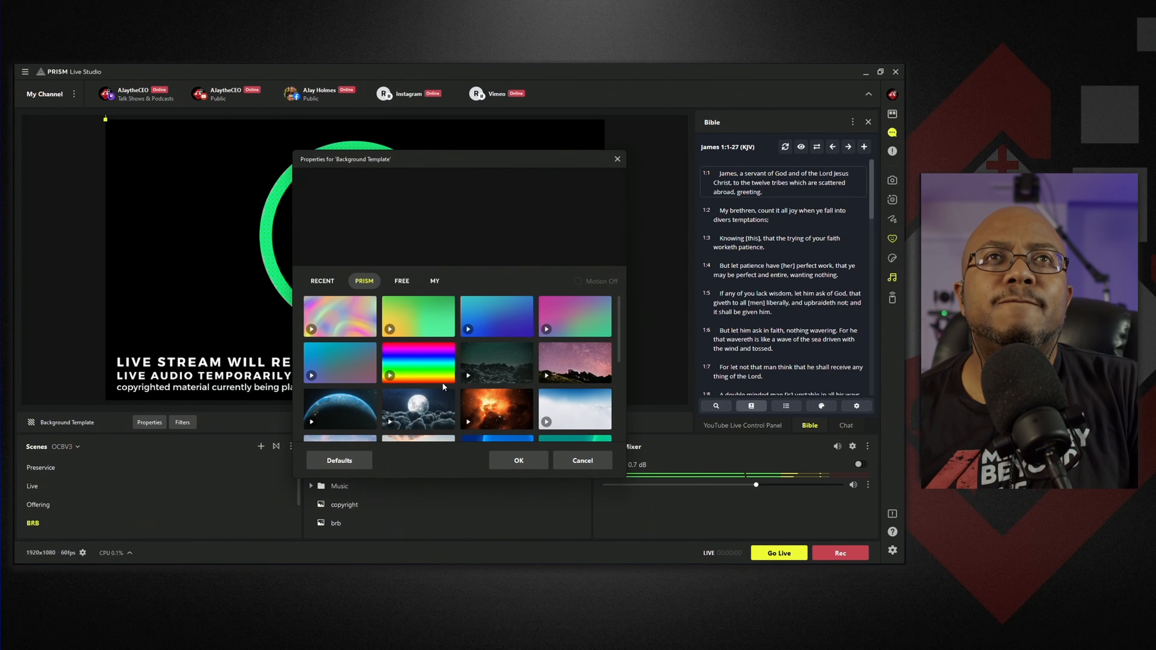
left_click(618, 162)
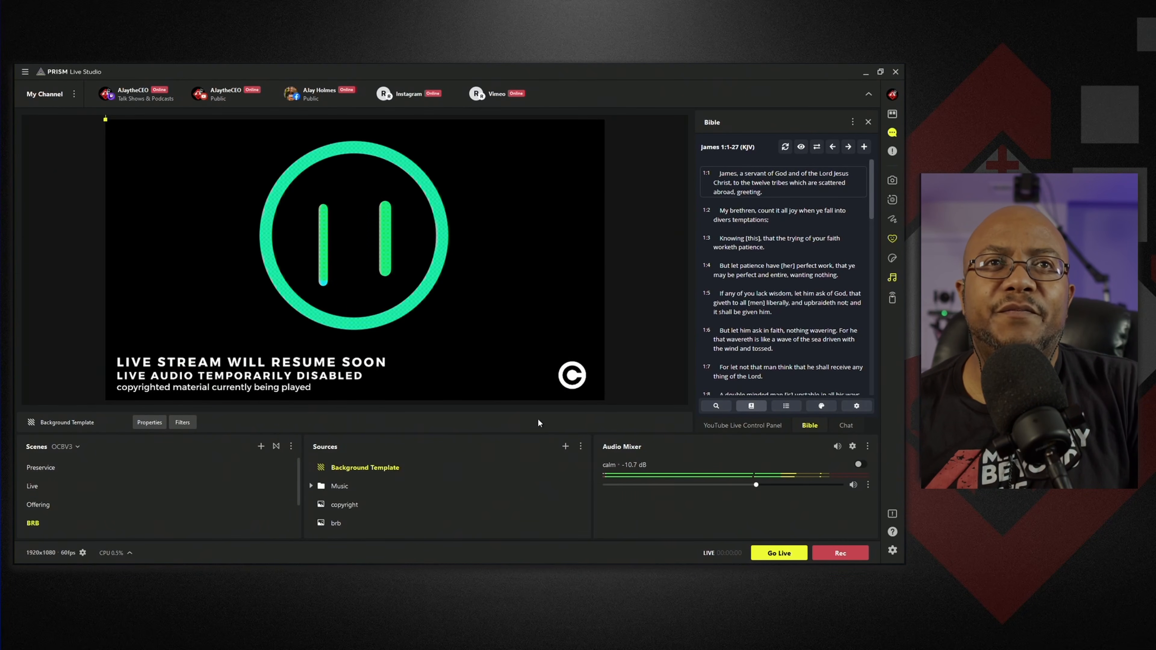
Add a new Text Template source to the BRB scene using the Coming Back Soon screen saver design
left_click(565, 446)
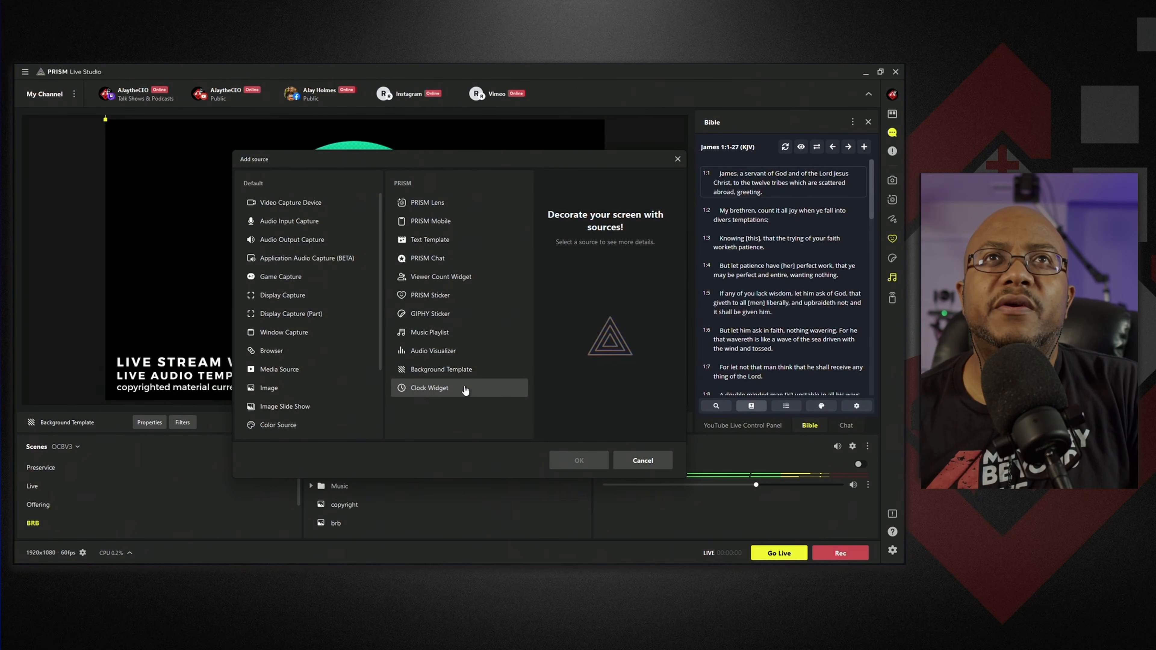
left_click(436, 241)
left_click(578, 460)
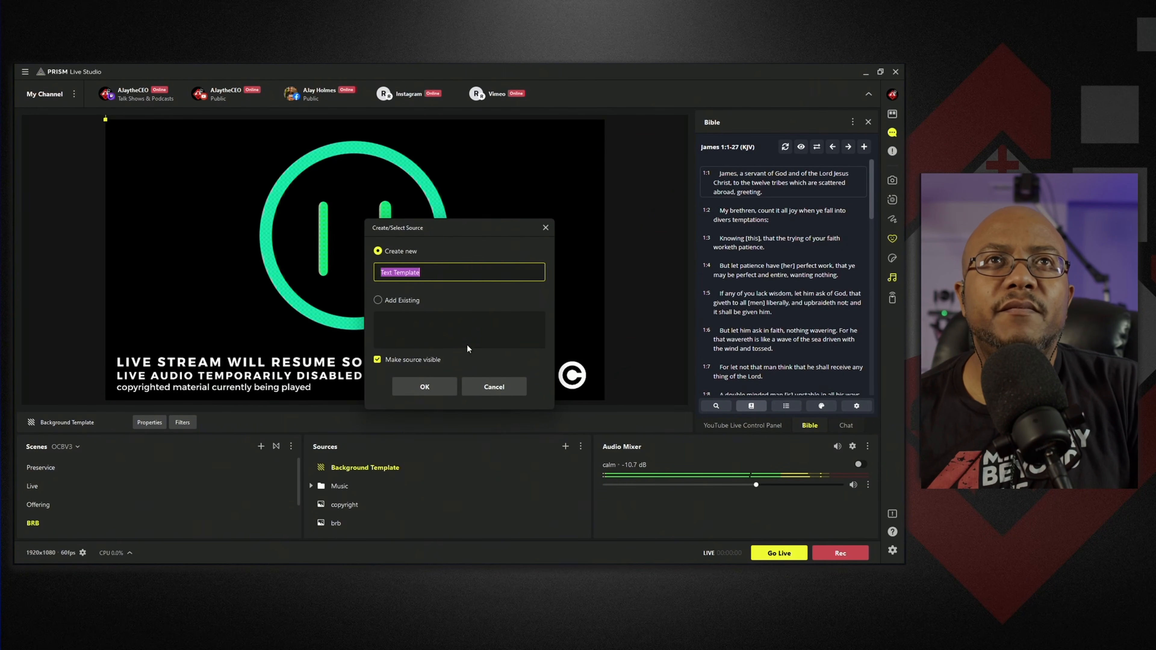
left_click(424, 387)
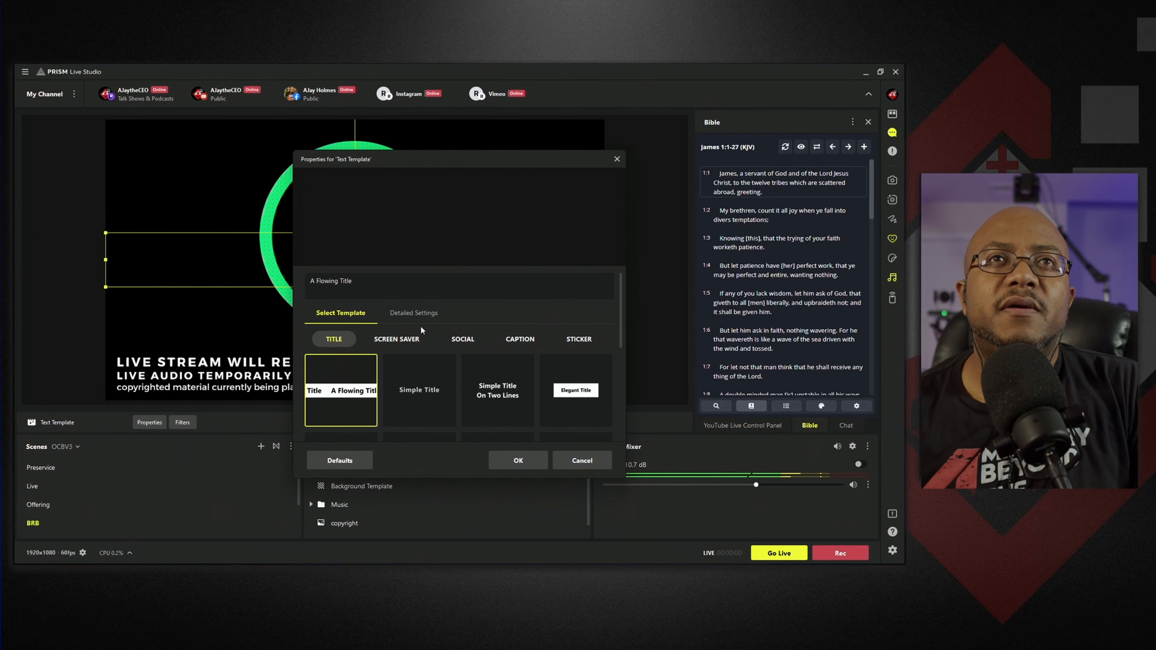
left_click(398, 338)
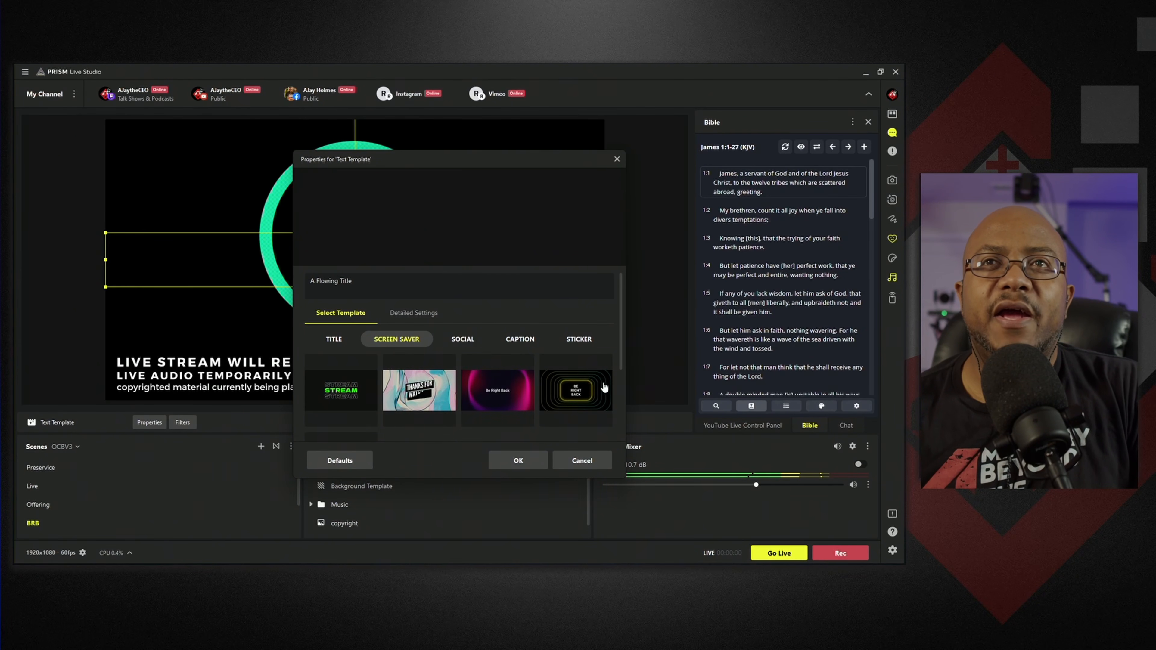
left_click(604, 387)
left_click_drag(623, 345, 623, 383)
left_click(362, 405)
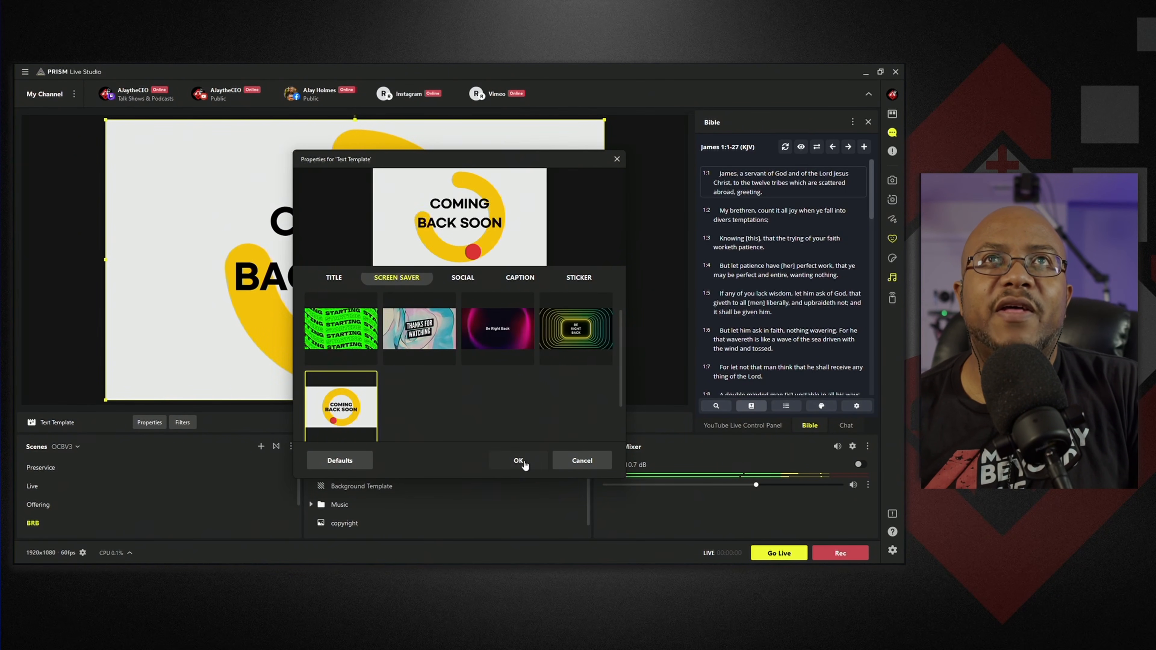
left_click(518, 461)
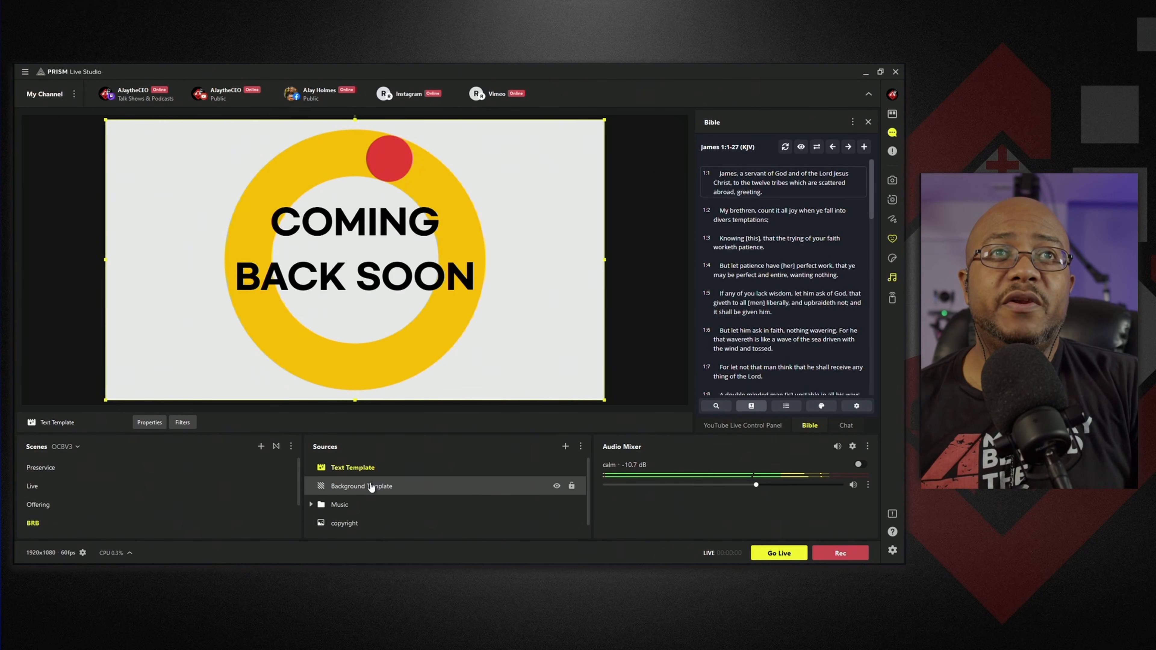
Place the copyright source above the Text Template source and shift the Coming Back Soon graphic up by about 104 px
left_click_drag(365, 525, 380, 461)
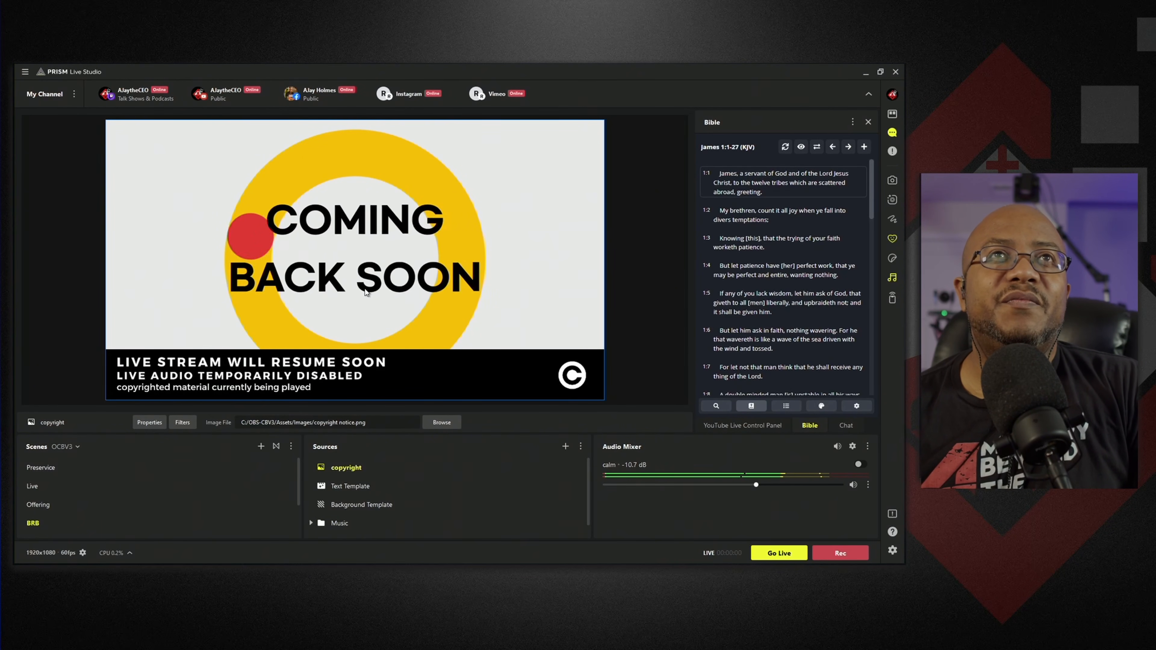
left_click_drag(371, 291, 371, 262)
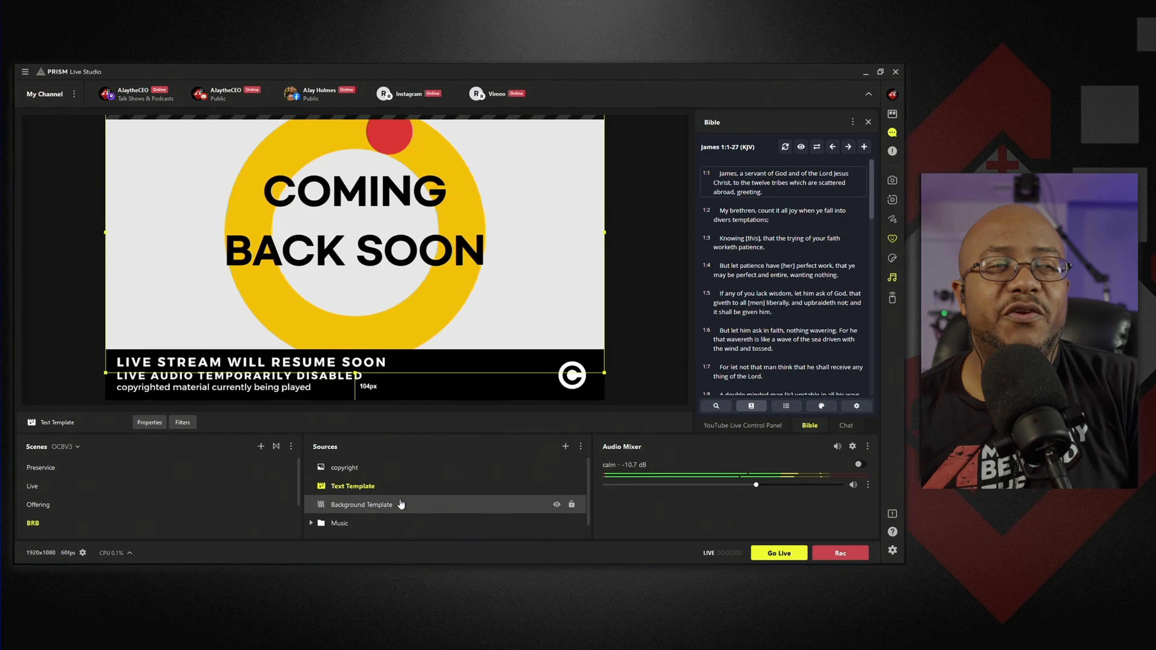
Look at the Technical Issues and Ending scenes
scroll(82, 508, "down", 3)
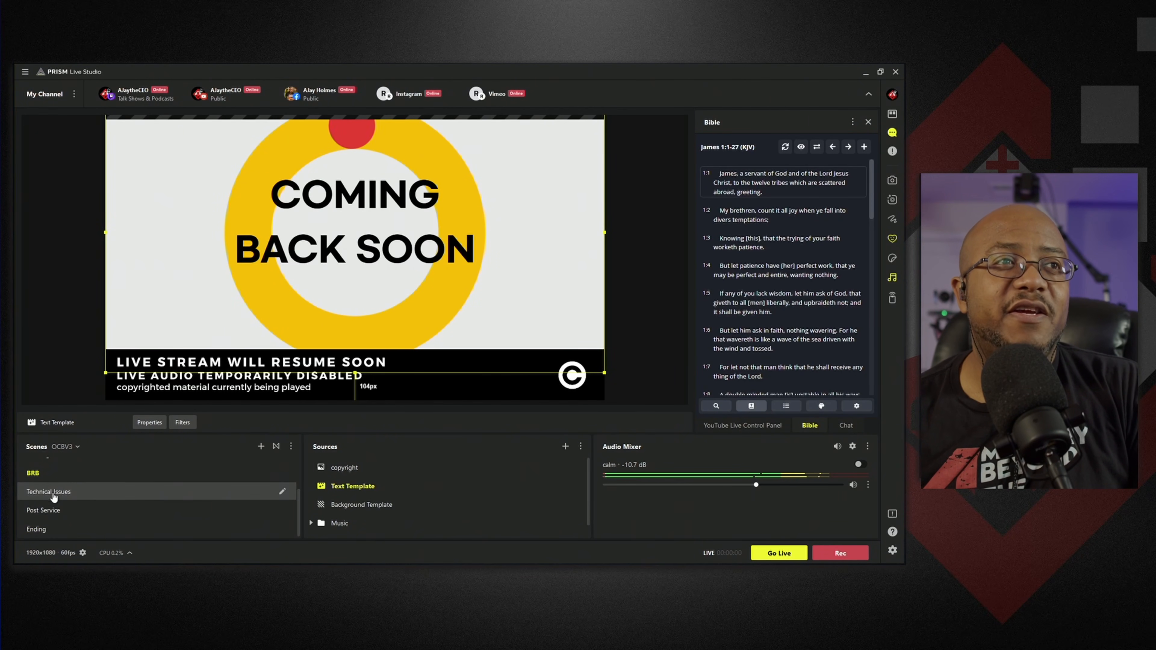
left_click(54, 496)
left_click(51, 529)
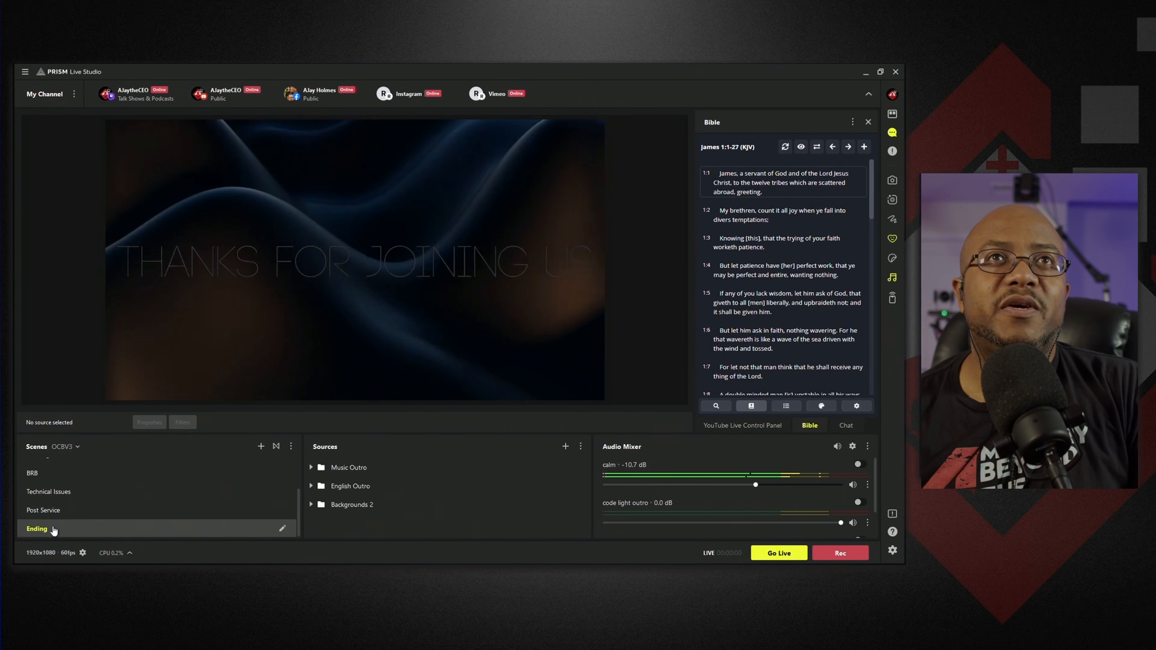